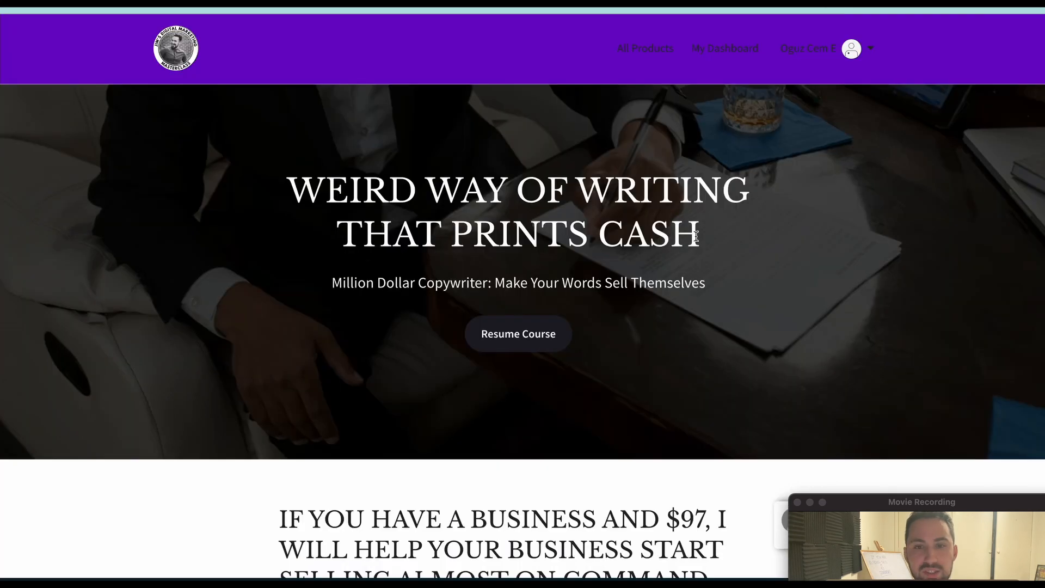
Skim the sales page of the Million Dollar Copywriter course.
{"action": "scroll", "coordinate": [495, 333], "scroll_direction": "down", "scroll_amount": 10}
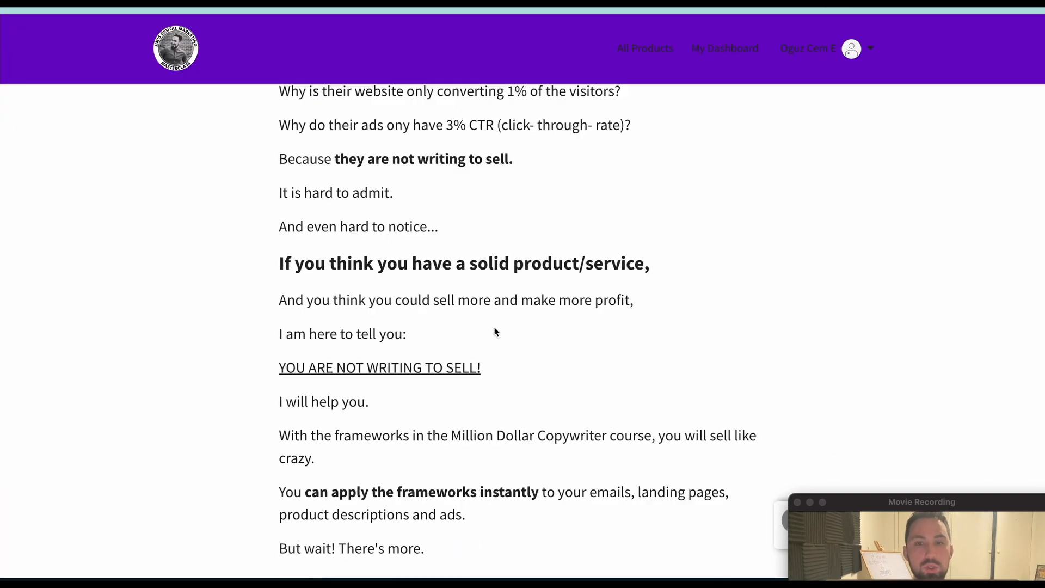
{"action": "scroll", "coordinate": [504, 322], "scroll_direction": "up", "scroll_amount": 9}
{"action": "scroll", "coordinate": [505, 323], "scroll_direction": "down", "scroll_amount": 20}
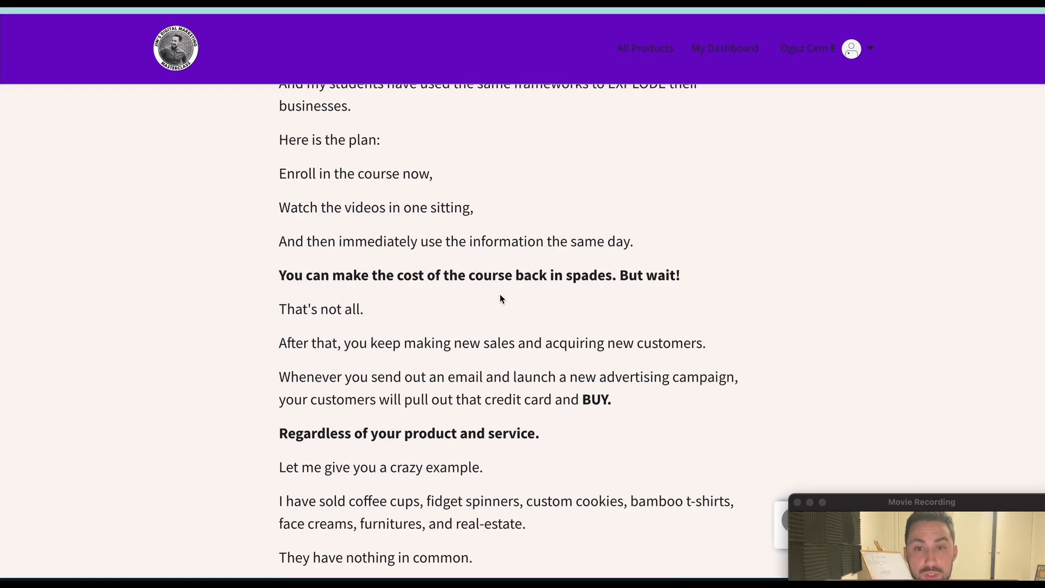
{"action": "scroll", "coordinate": [490, 283], "scroll_direction": "up", "scroll_amount": 20}
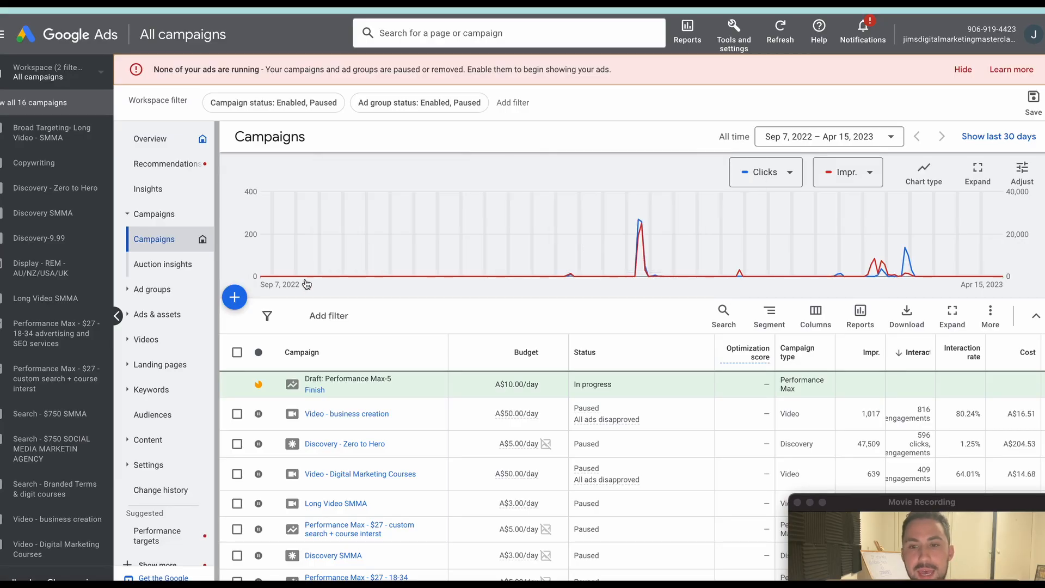
Start a new campaign without a goal's guidance, choosing the Search campaign type and keeping the account-default Purchases conversion goal.
{"action": "left_click", "coordinate": [235, 297]}
{"action": "left_click", "coordinate": [278, 307]}
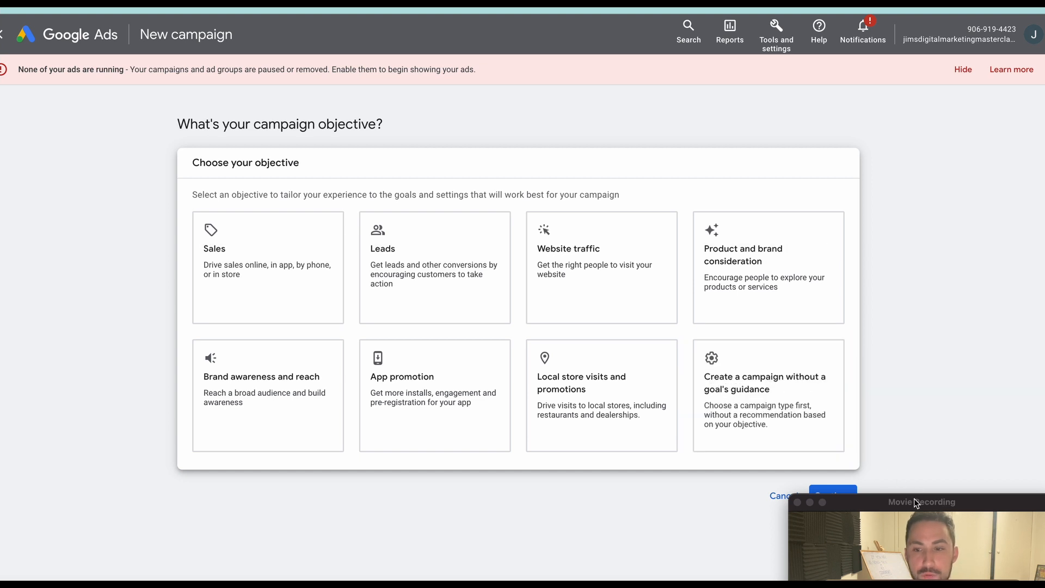
{"action": "left_click_drag", "start_coordinate": [913, 500], "coordinate": [925, 521]}
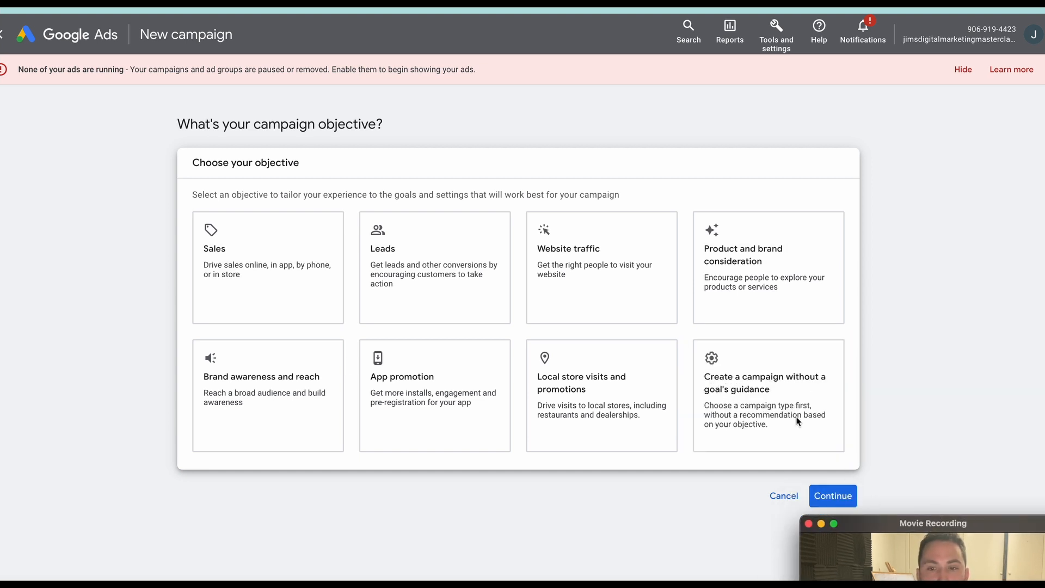
{"action": "left_click", "coordinate": [785, 402]}
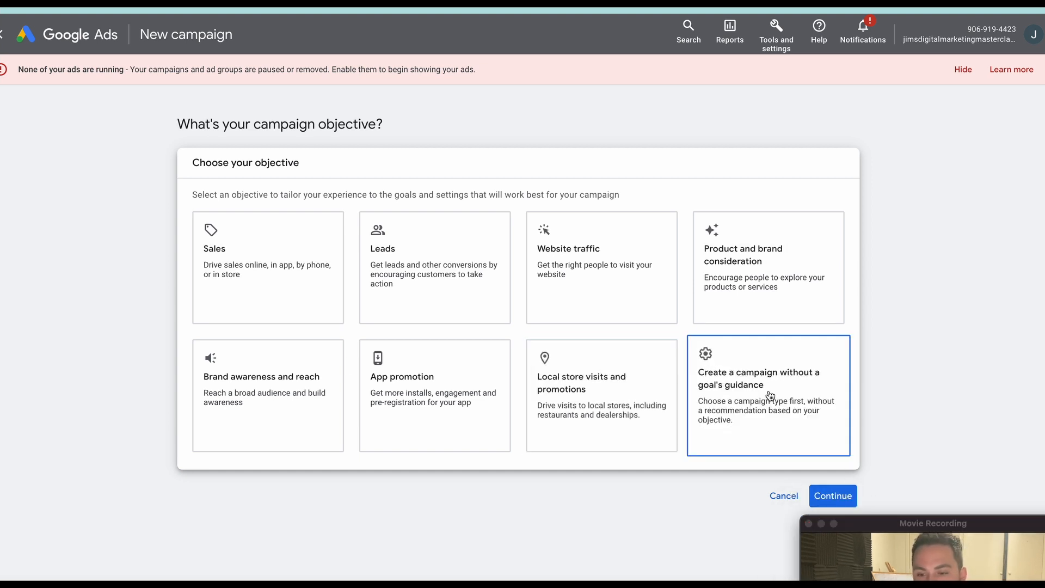
{"action": "left_click_drag", "start_coordinate": [932, 521], "coordinate": [1007, 250]}
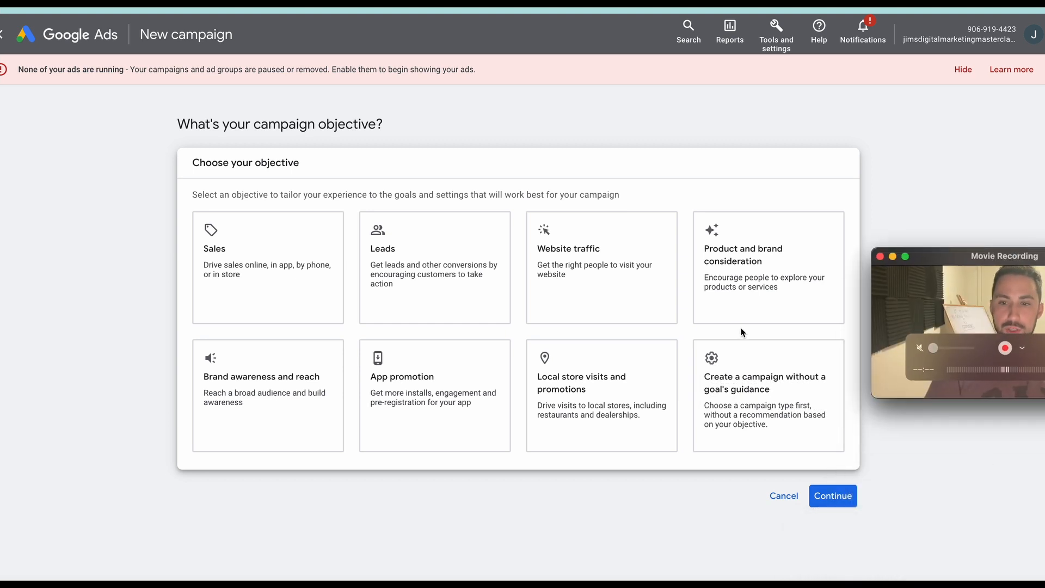
{"action": "left_click", "coordinate": [805, 431]}
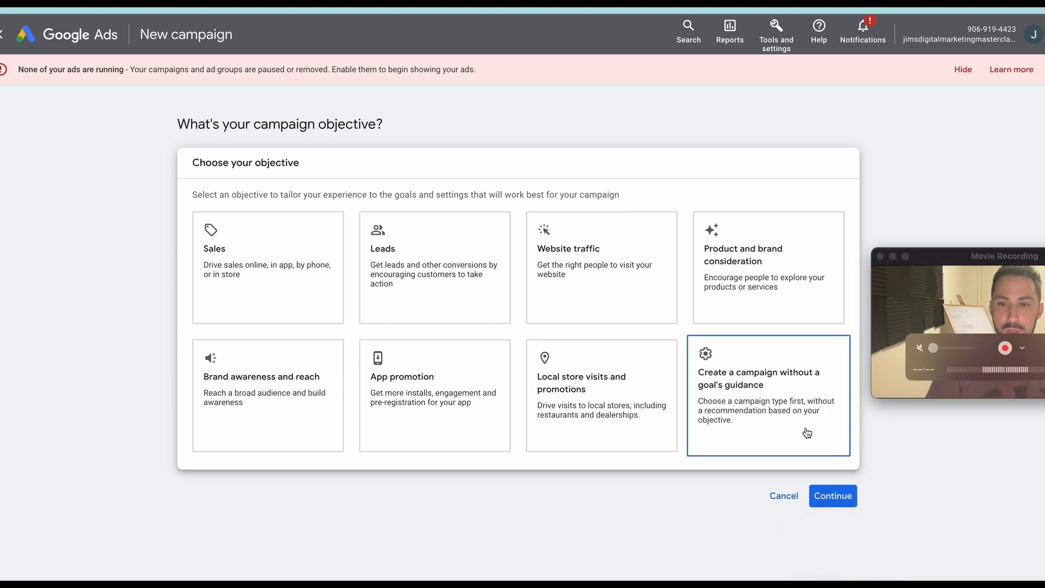
{"action": "left_click", "coordinate": [752, 369]}
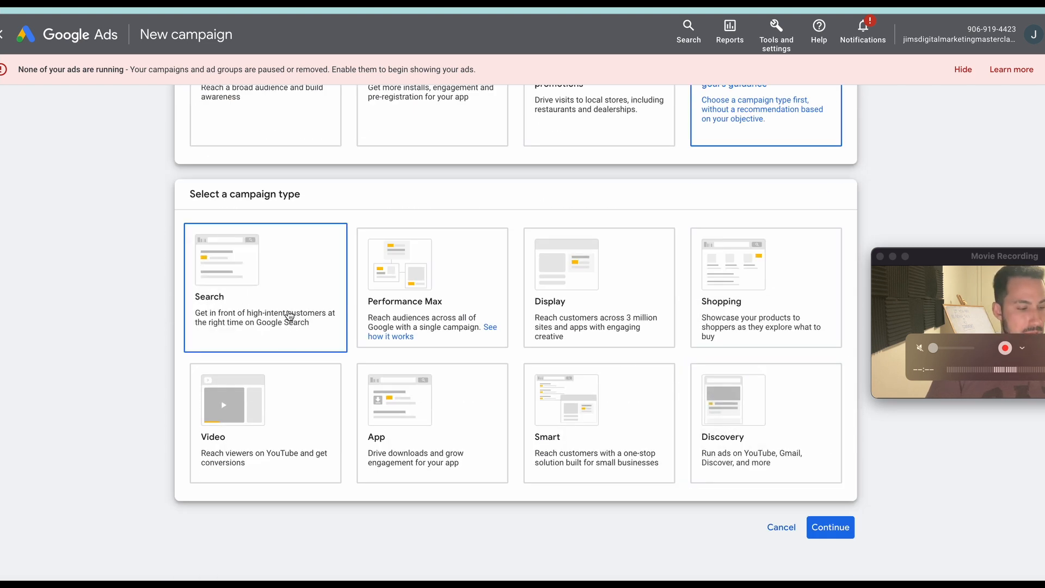
{"action": "left_click", "coordinate": [269, 312]}
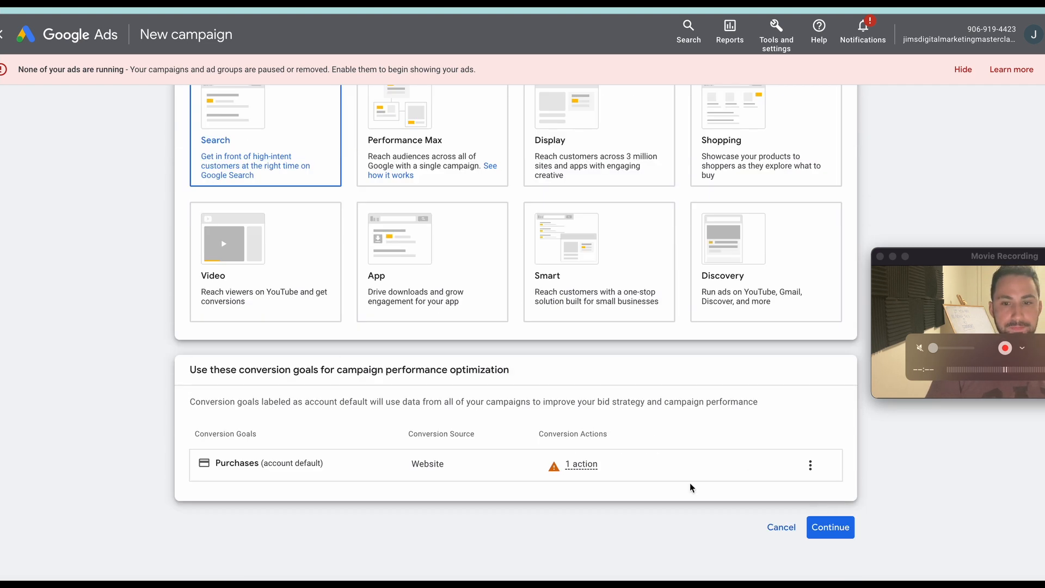
{"action": "mouse_move", "coordinate": [610, 475]}
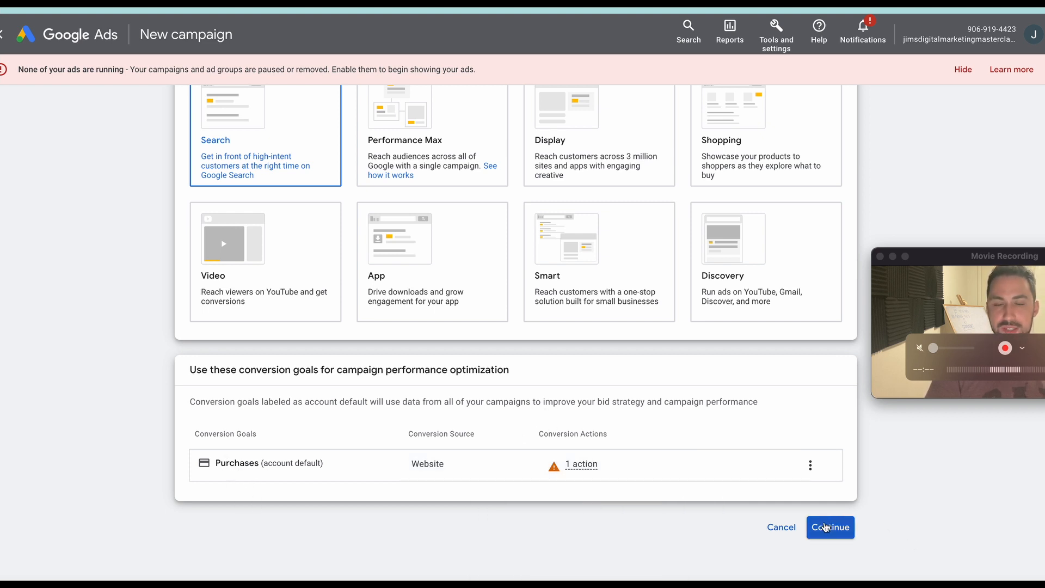
{"action": "left_click", "coordinate": [825, 527]}
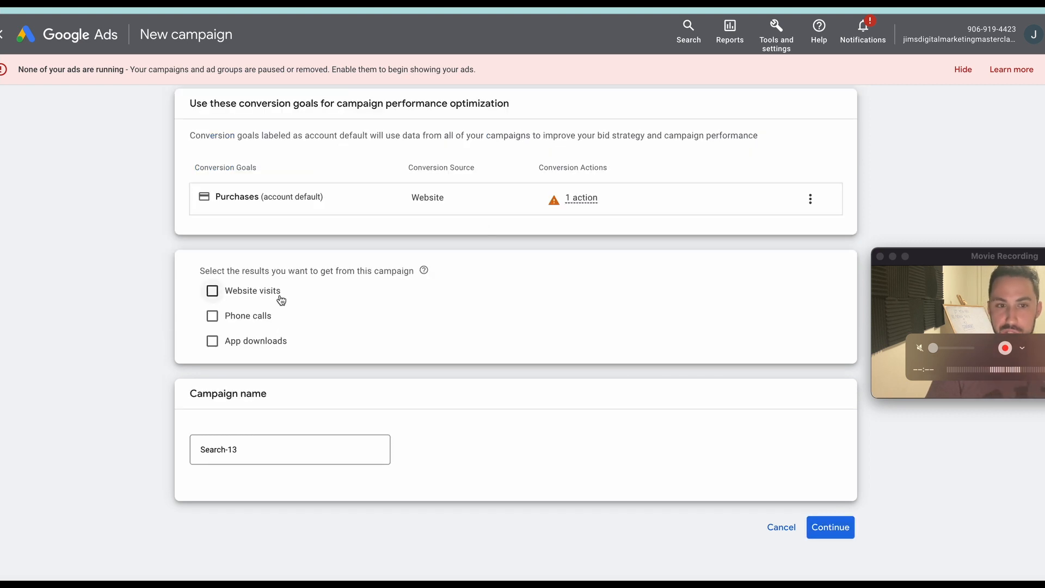
Name the campaign "Search - Copywriting course".
{"action": "left_click", "coordinate": [285, 450]}
{"action": "triple_click", "coordinate": [288, 453]}
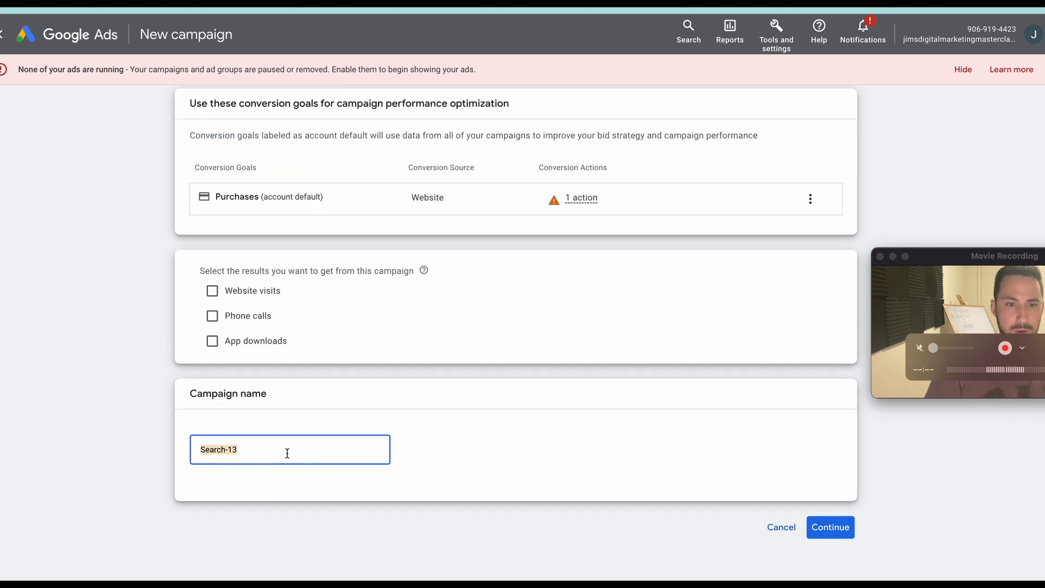
{"action": "type", "text": "course"}
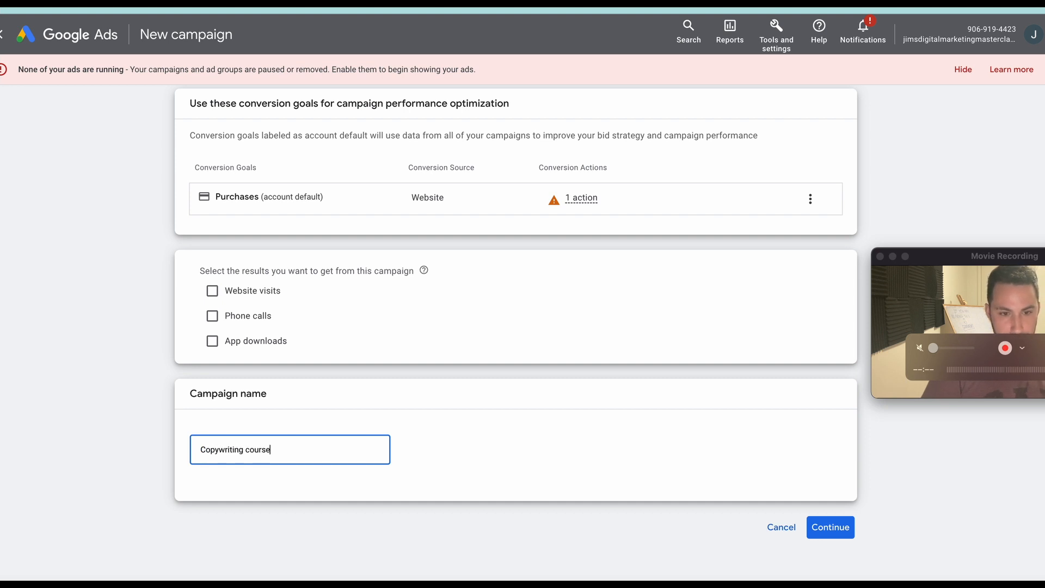
{"action": "left_click", "coordinate": [201, 450]}
{"action": "type", "text": "Search -"}
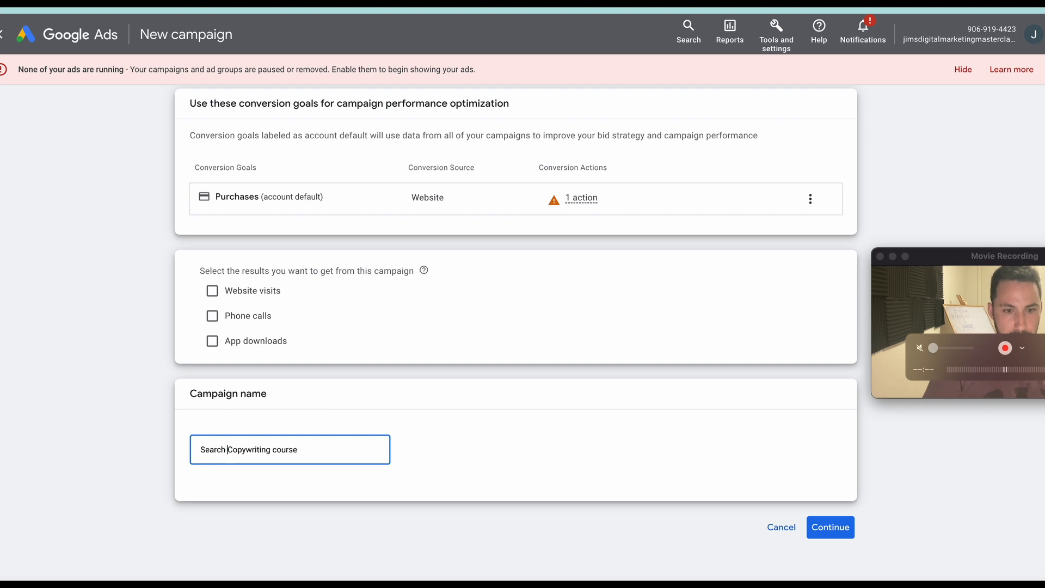
Select website visits as the result wanted from the campaign and continue to the bidding settings.
{"action": "left_click", "coordinate": [298, 291]}
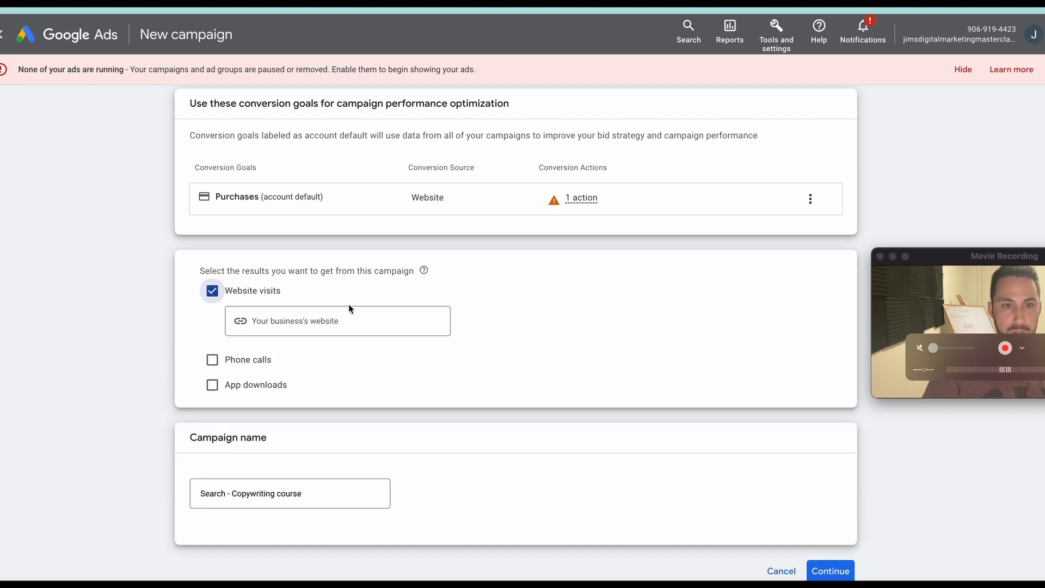
{"action": "scroll", "coordinate": [352, 316], "scroll_direction": "down", "scroll_amount": 1}
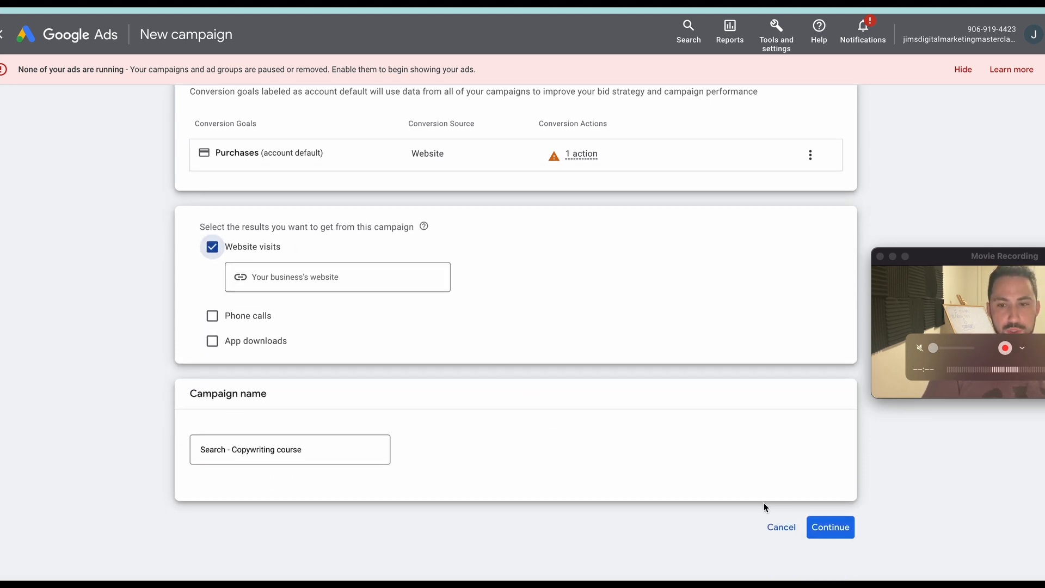
{"action": "left_click", "coordinate": [833, 527]}
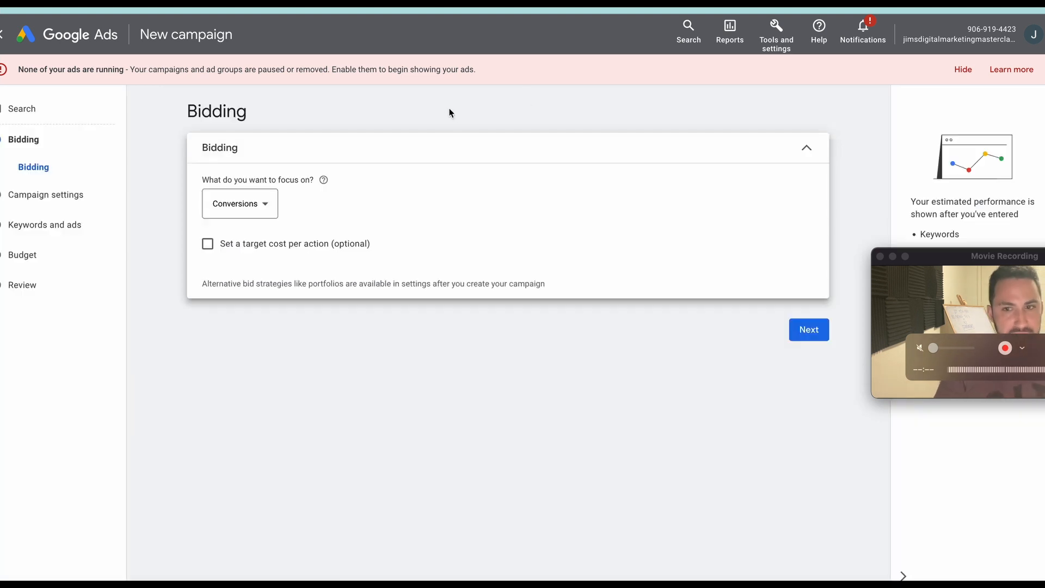
Focus the bidding on clicks and set a maximum CPC bid limit of A$3.
{"action": "left_click", "coordinate": [252, 218]}
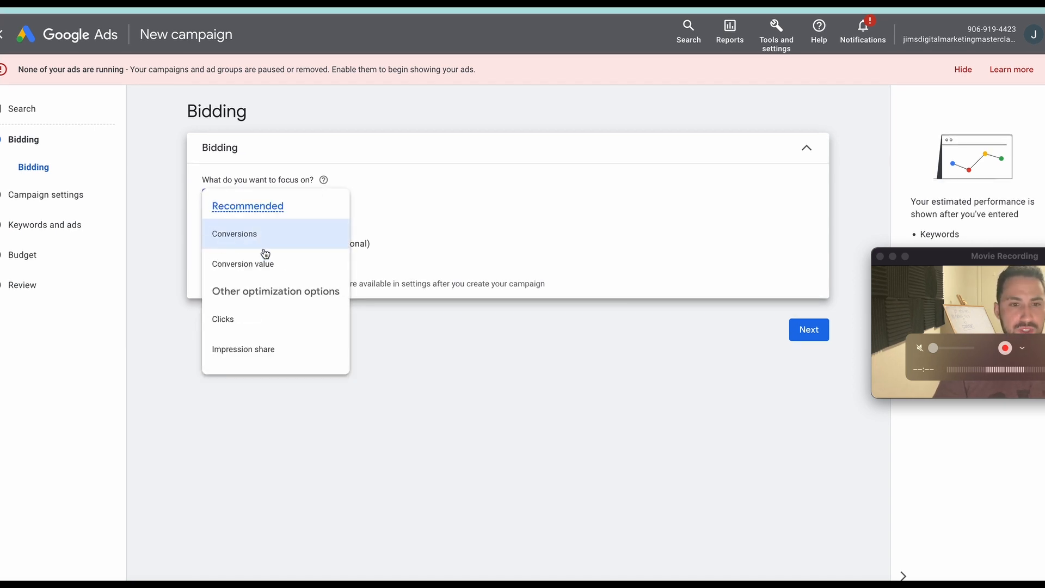
{"action": "left_click", "coordinate": [245, 343]}
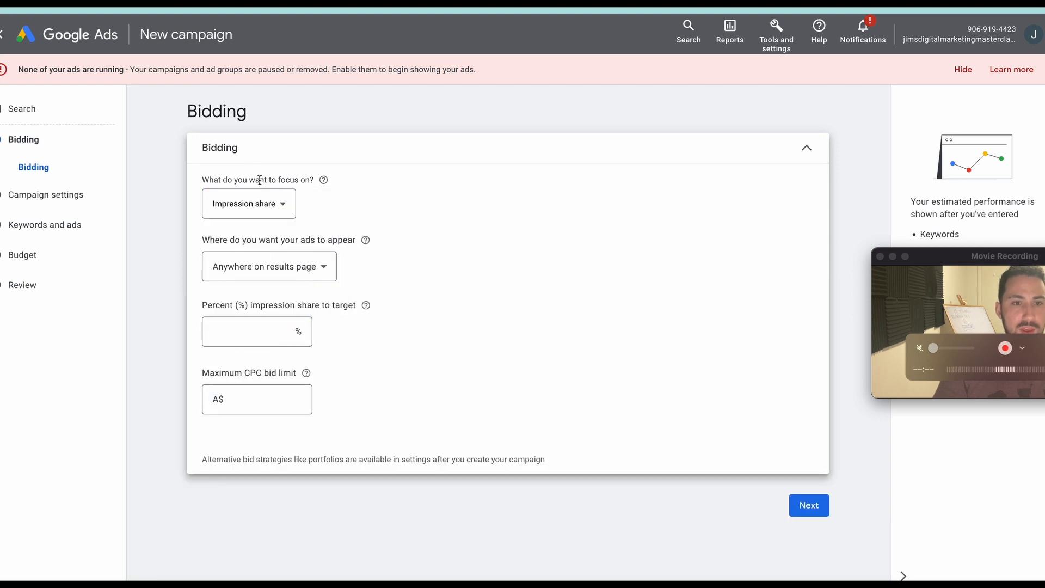
{"action": "left_click", "coordinate": [258, 206]}
{"action": "left_click", "coordinate": [267, 309]}
{"action": "left_click", "coordinate": [315, 240]}
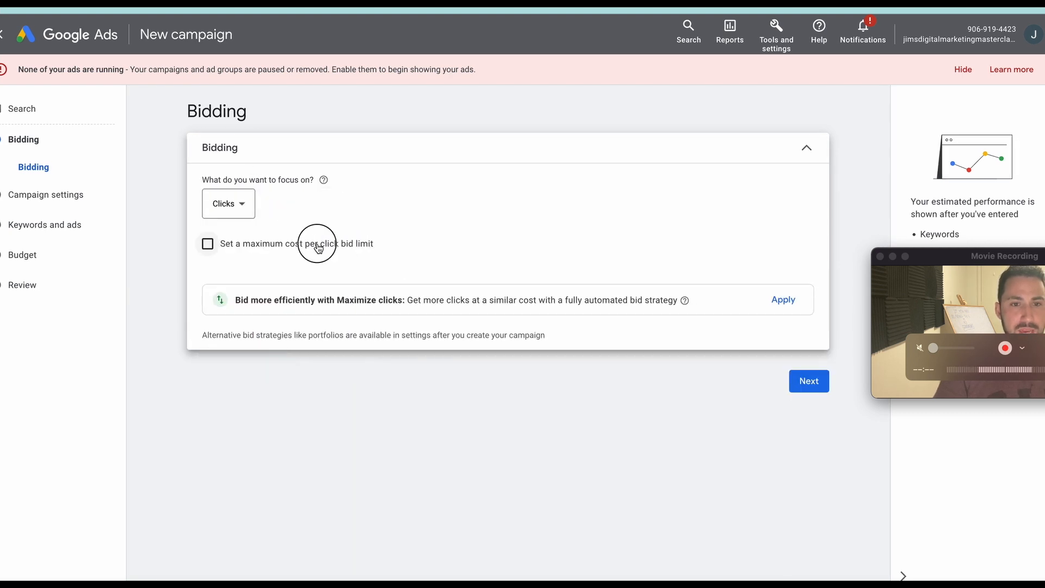
{"action": "left_click", "coordinate": [323, 180]}
{"action": "left_click", "coordinate": [248, 289]}
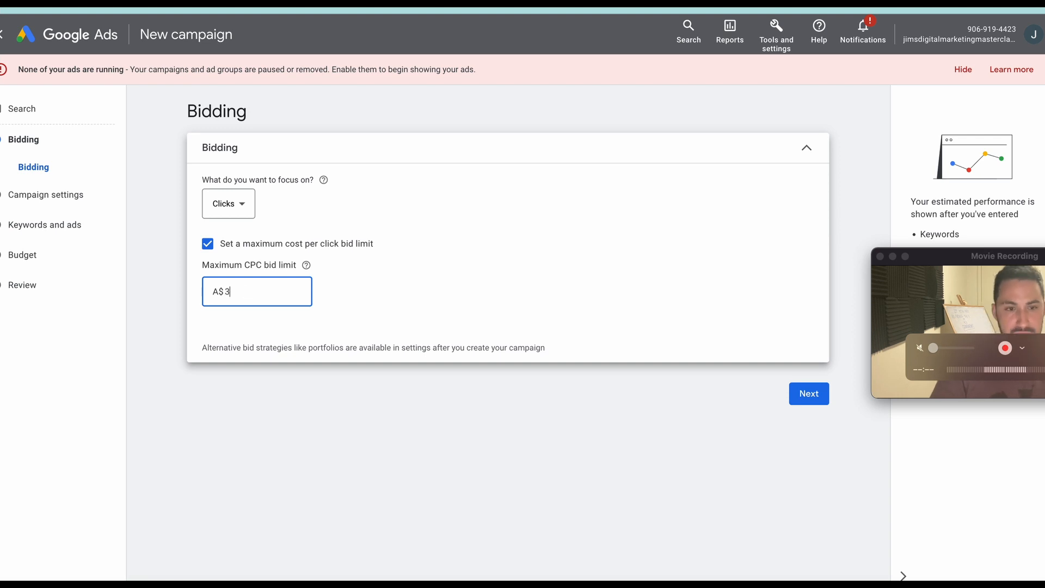
{"action": "left_click", "coordinate": [306, 453]}
Proceed to the campaign settings and exclude both Google search partners and the Google Display Network.
{"action": "left_click", "coordinate": [808, 393]}
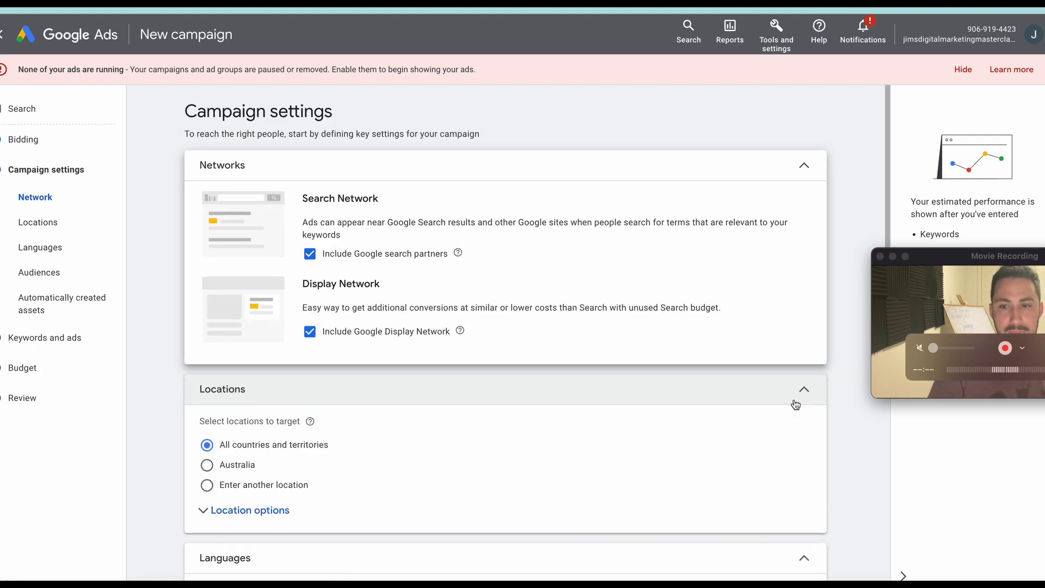
{"action": "left_click", "coordinate": [302, 264]}
{"action": "left_click", "coordinate": [312, 332]}
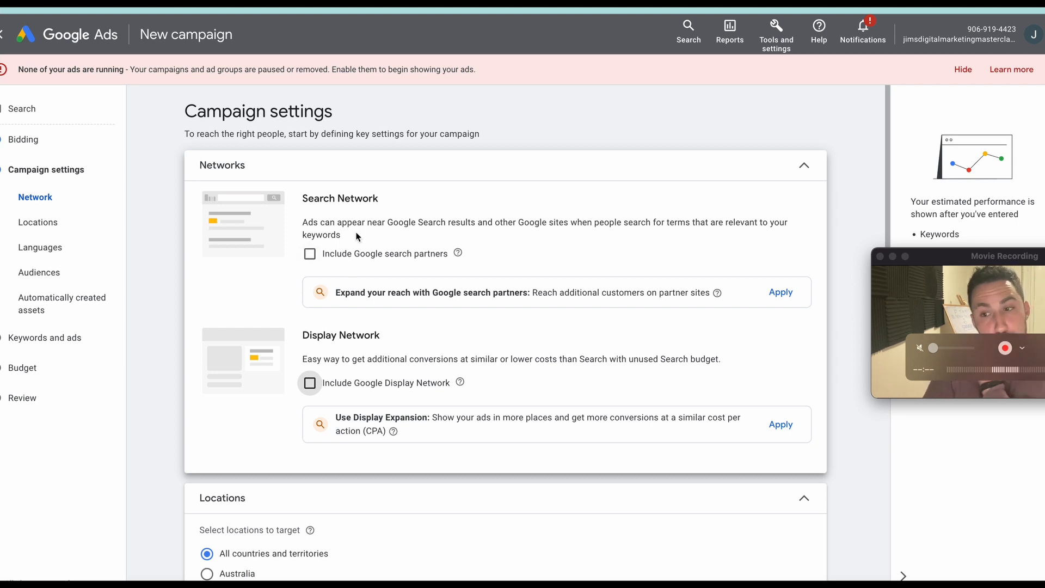
Choose Australia as the location and limit targeting to presence: people in or regularly in the targeted locations.
{"action": "scroll", "coordinate": [375, 325], "scroll_direction": "down", "scroll_amount": 2}
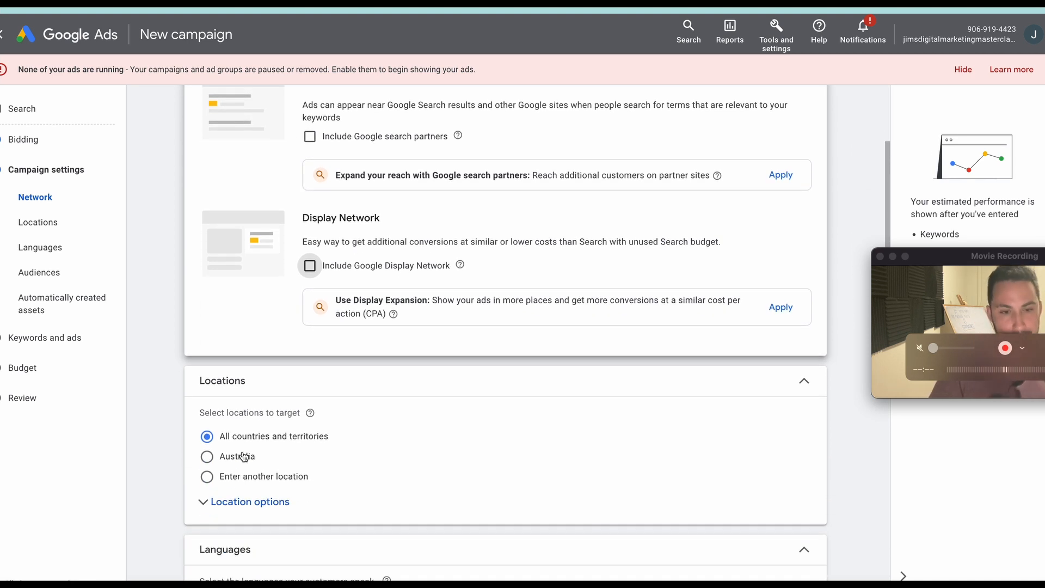
{"action": "left_click", "coordinate": [241, 459]}
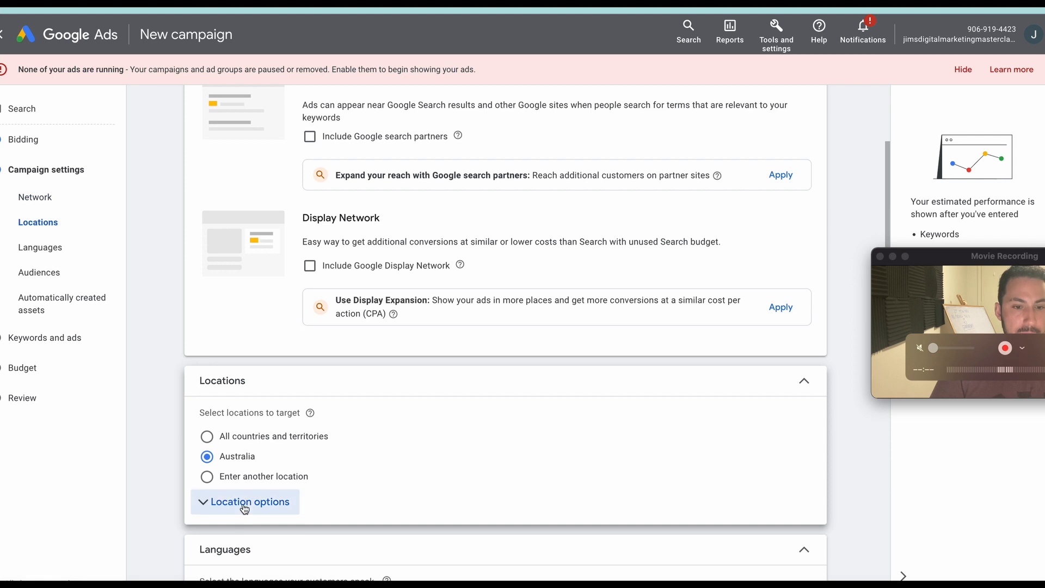
{"action": "left_click", "coordinate": [216, 501]}
{"action": "scroll", "coordinate": [305, 476], "scroll_direction": "down", "scroll_amount": 1}
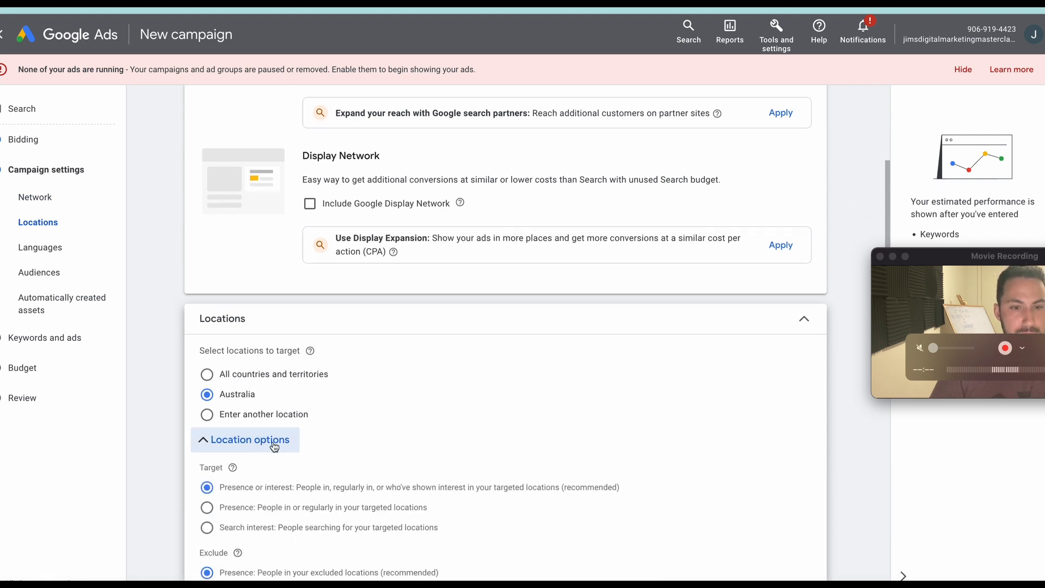
{"action": "scroll", "coordinate": [263, 428], "scroll_direction": "down", "scroll_amount": 2}
{"action": "left_click", "coordinate": [263, 424]}
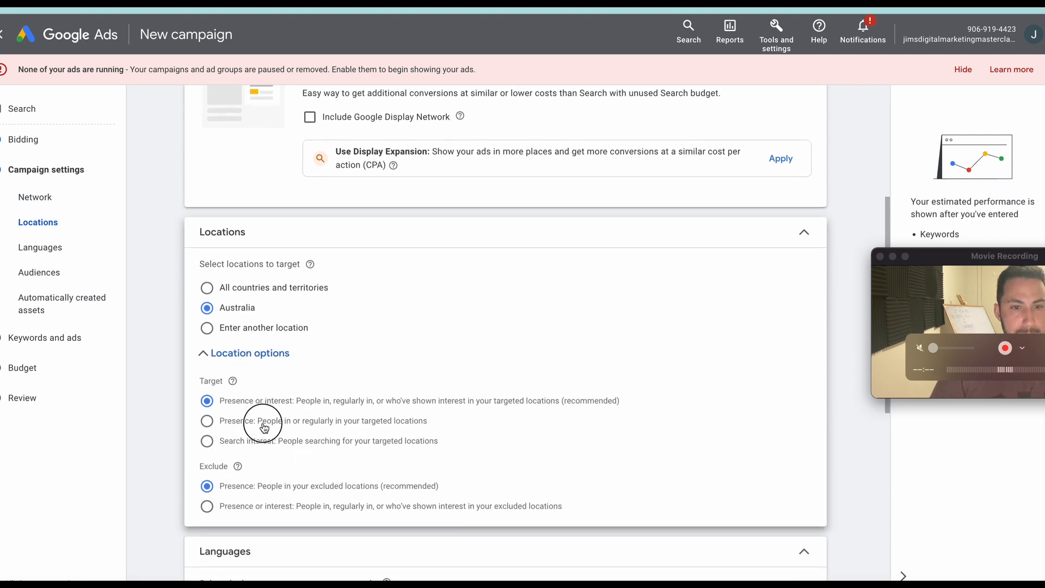
Switch to entering custom locations and target the countries Australia and New Zealand.
{"action": "left_click", "coordinate": [264, 334]}
{"action": "left_click", "coordinate": [281, 366]}
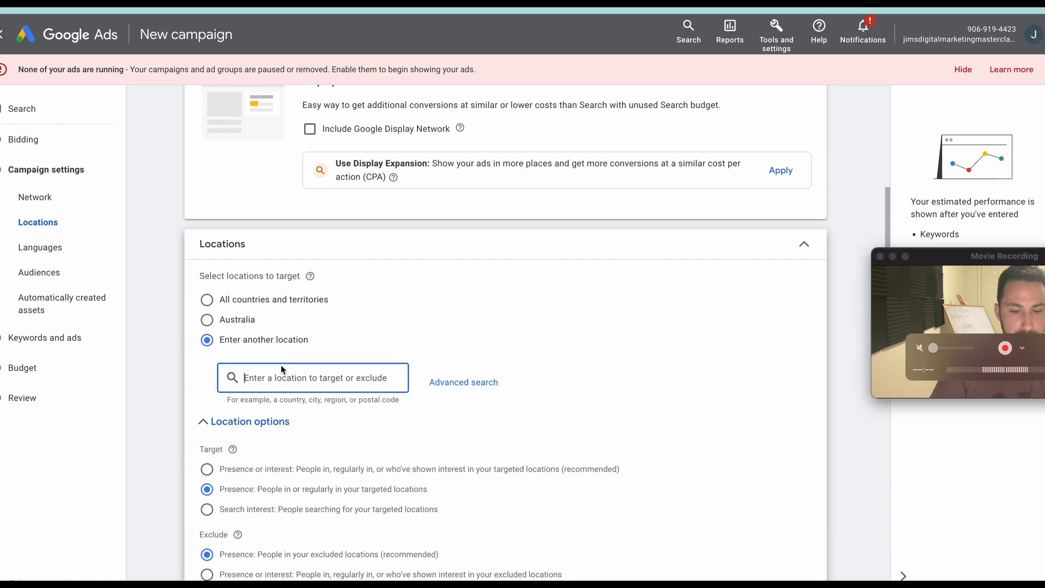
{"action": "type", "text": "australia"}
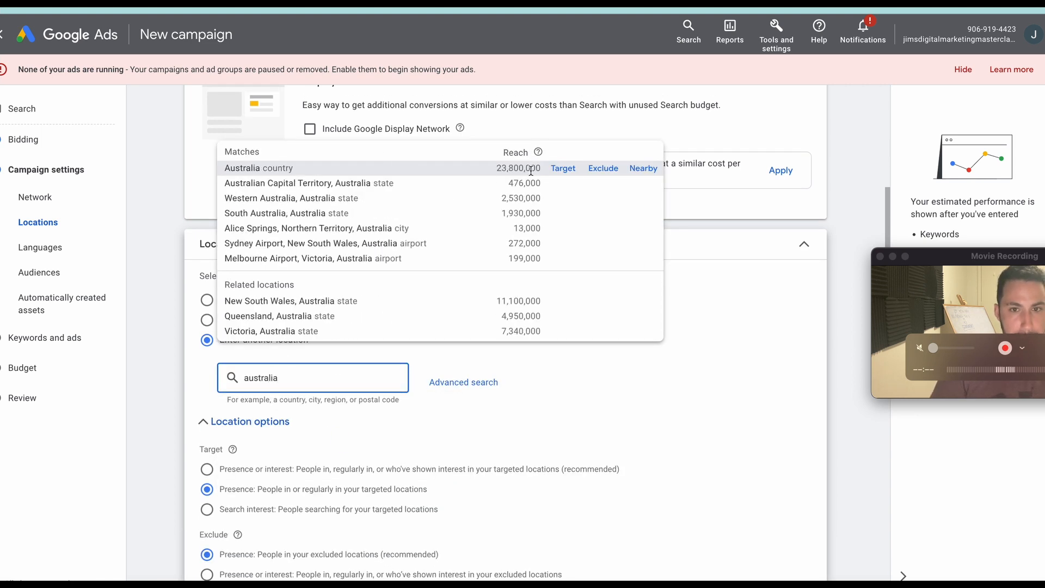
{"action": "left_click", "coordinate": [563, 169]}
{"action": "left_click", "coordinate": [318, 444]}
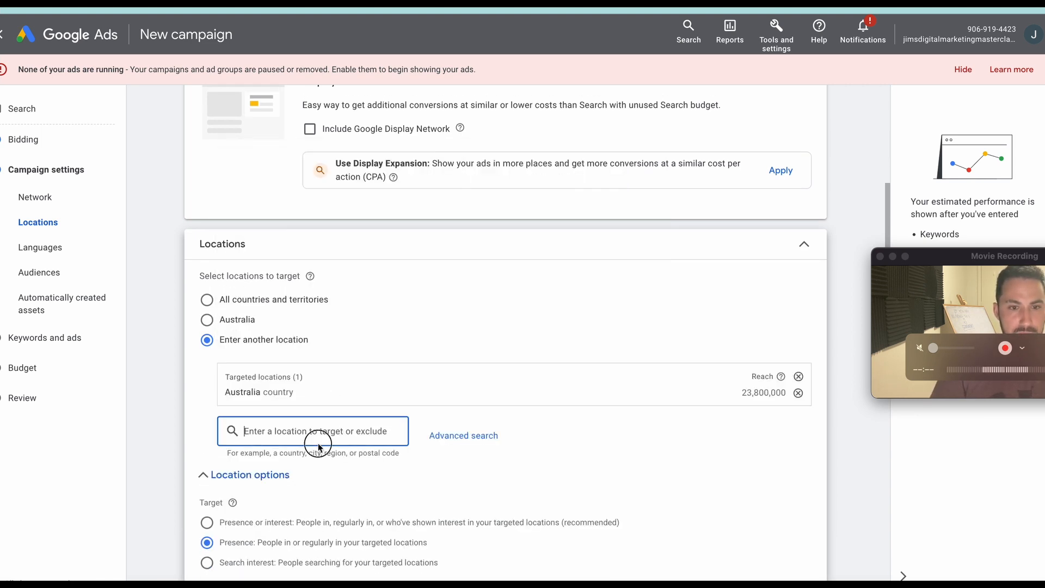
{"action": "type", "text": "new zea"}
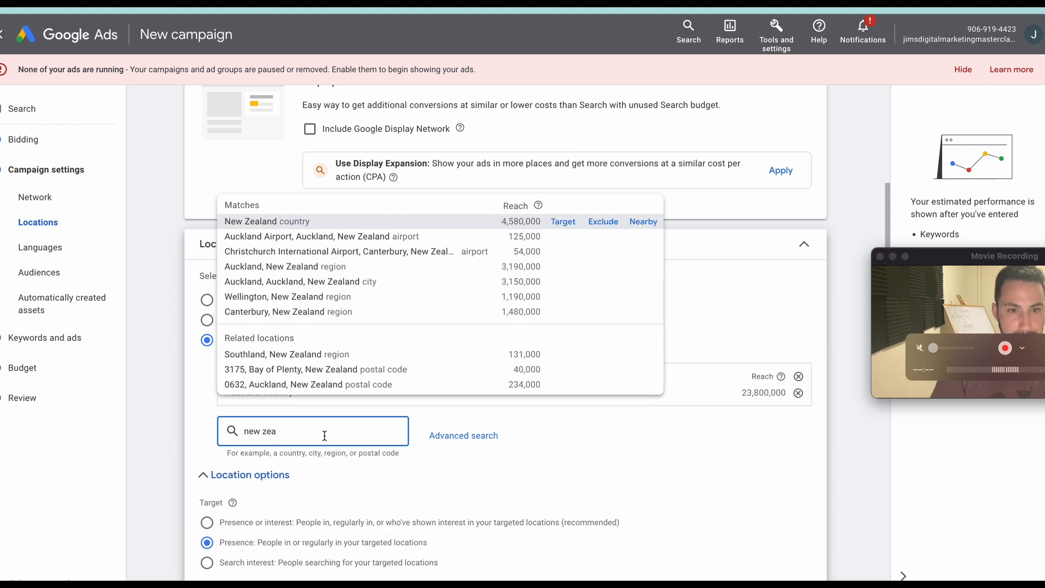
{"action": "left_click", "coordinate": [563, 221]}
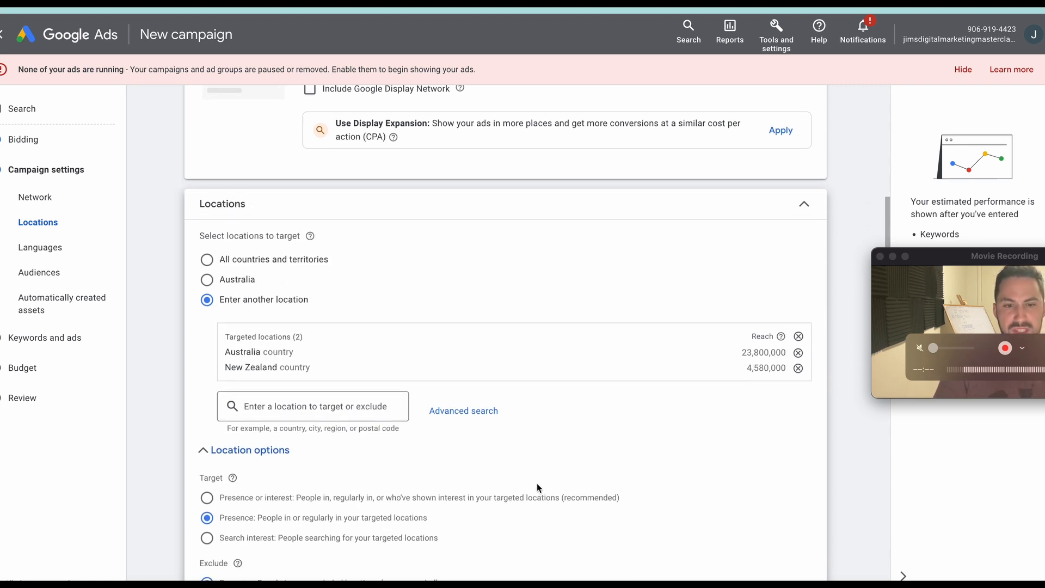
{"action": "scroll", "coordinate": [537, 477], "scroll_direction": "down", "scroll_amount": 5}
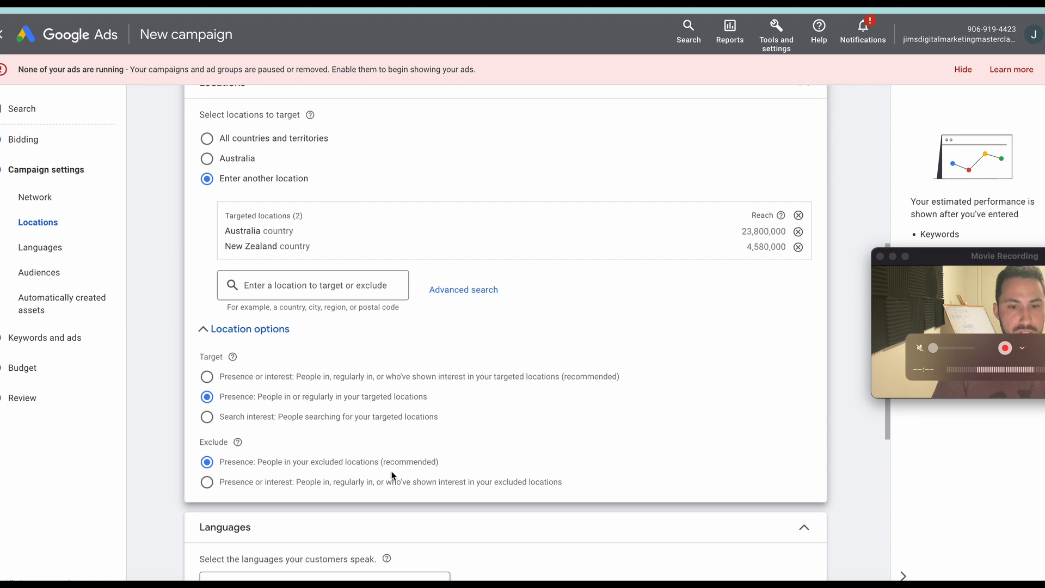
{"action": "scroll", "coordinate": [393, 467], "scroll_direction": "down", "scroll_amount": 3}
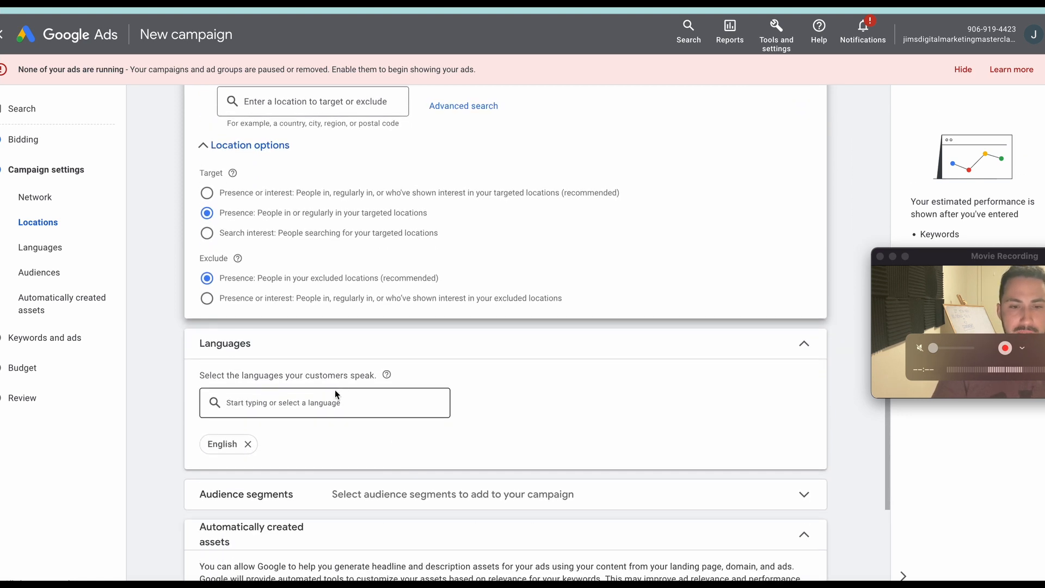
Review the language, automatically created assets and additional campaign settings, then continue to the keywords and ads stage.
{"action": "scroll", "coordinate": [333, 409], "scroll_direction": "down", "scroll_amount": 1}
{"action": "scroll", "coordinate": [500, 340], "scroll_direction": "down", "scroll_amount": 1}
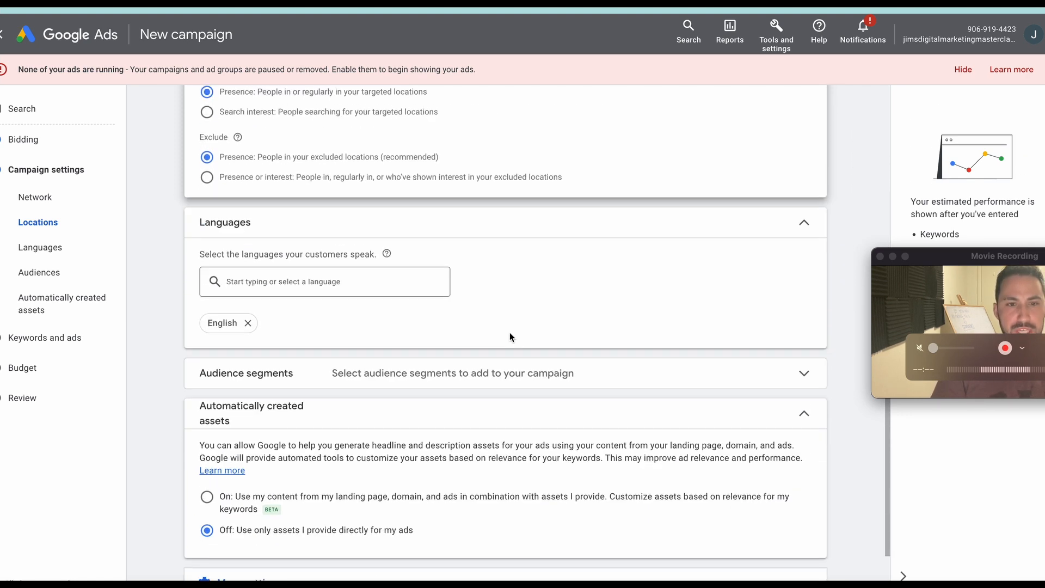
{"action": "scroll", "coordinate": [504, 338], "scroll_direction": "up", "scroll_amount": 2}
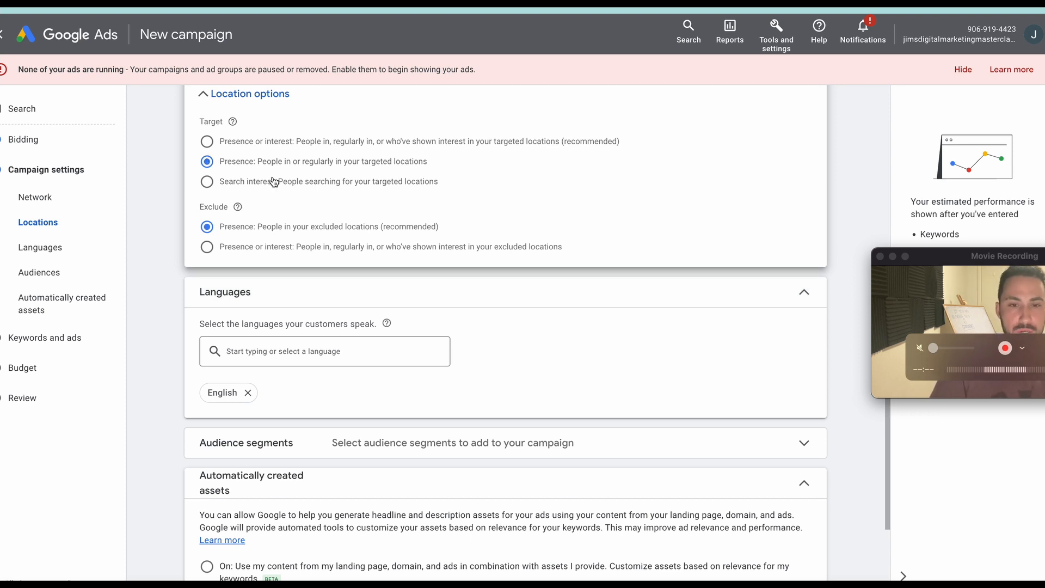
{"action": "scroll", "coordinate": [312, 259], "scroll_direction": "down", "scroll_amount": 3}
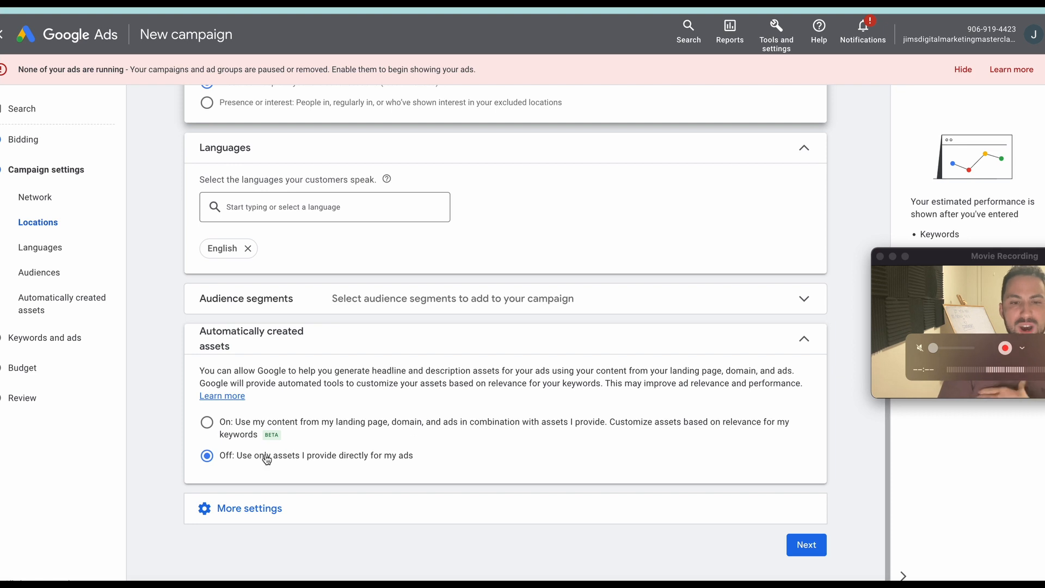
{"action": "left_click", "coordinate": [321, 516]}
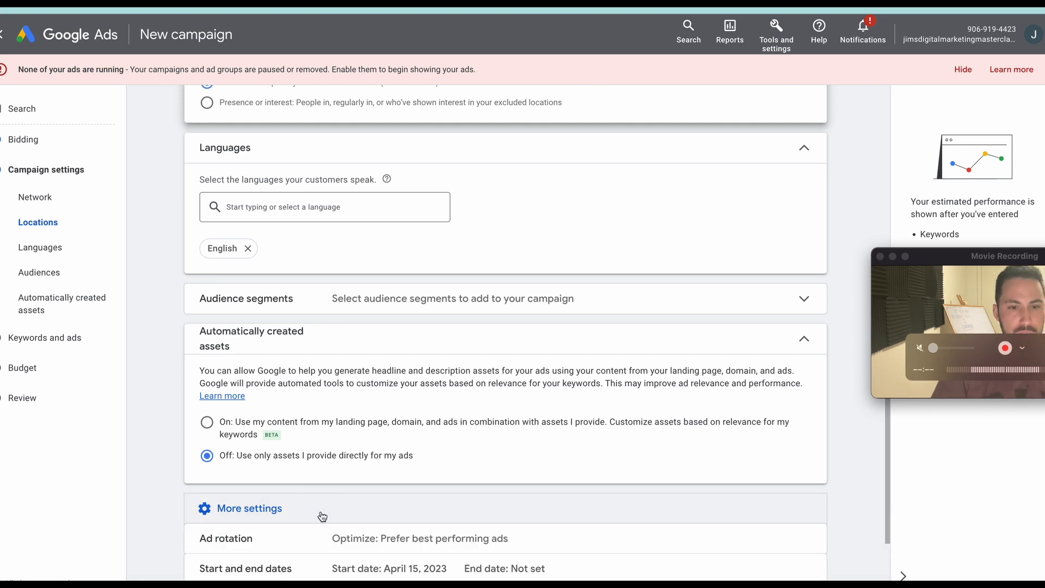
{"action": "scroll", "coordinate": [323, 516], "scroll_direction": "down", "scroll_amount": 2}
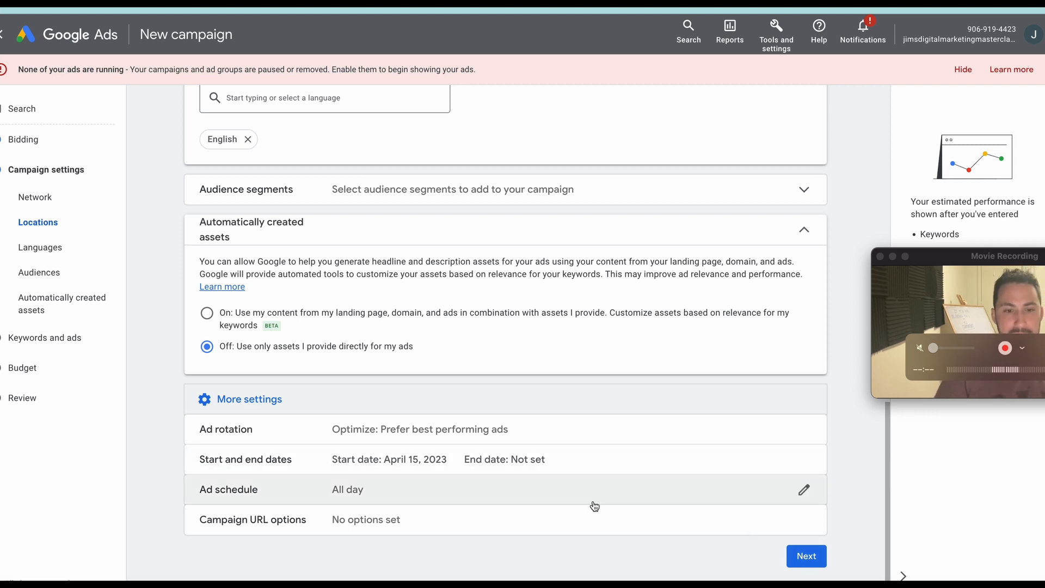
{"action": "left_click", "coordinate": [802, 568]}
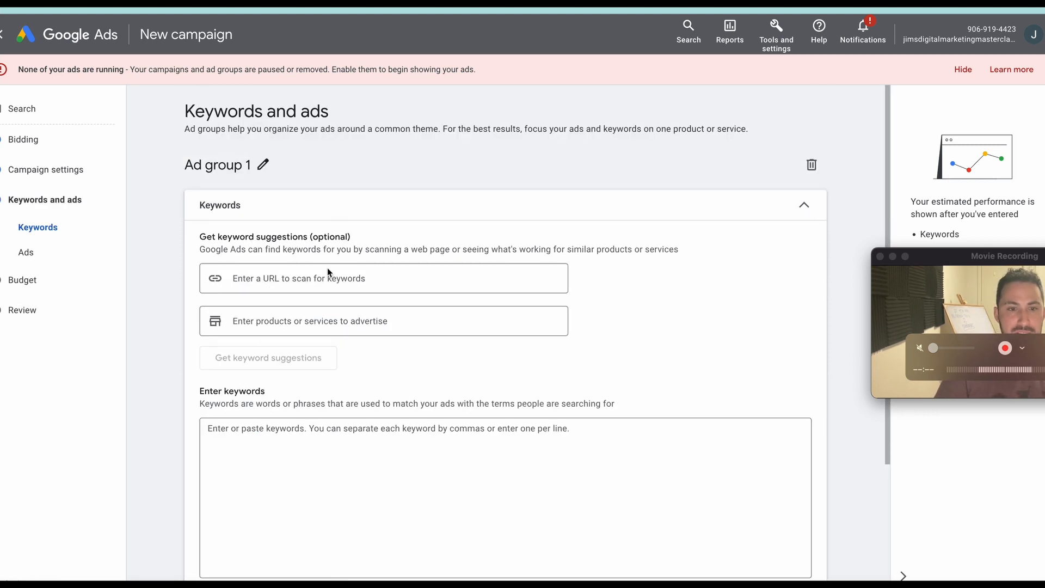
Rename the ad group as "Copywriting course".
{"action": "left_click", "coordinate": [261, 166]}
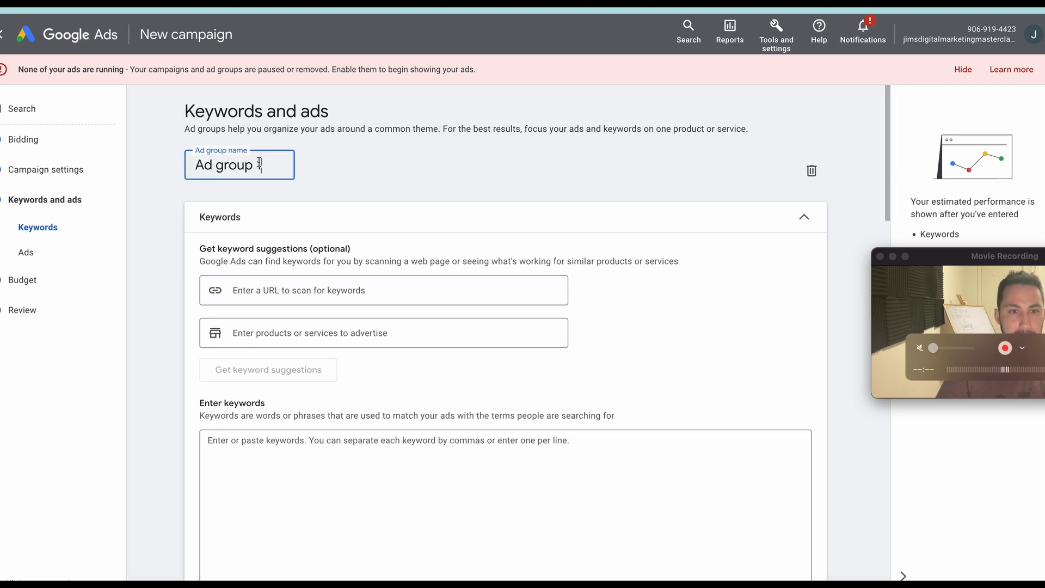
{"action": "triple_click", "coordinate": [260, 165]}
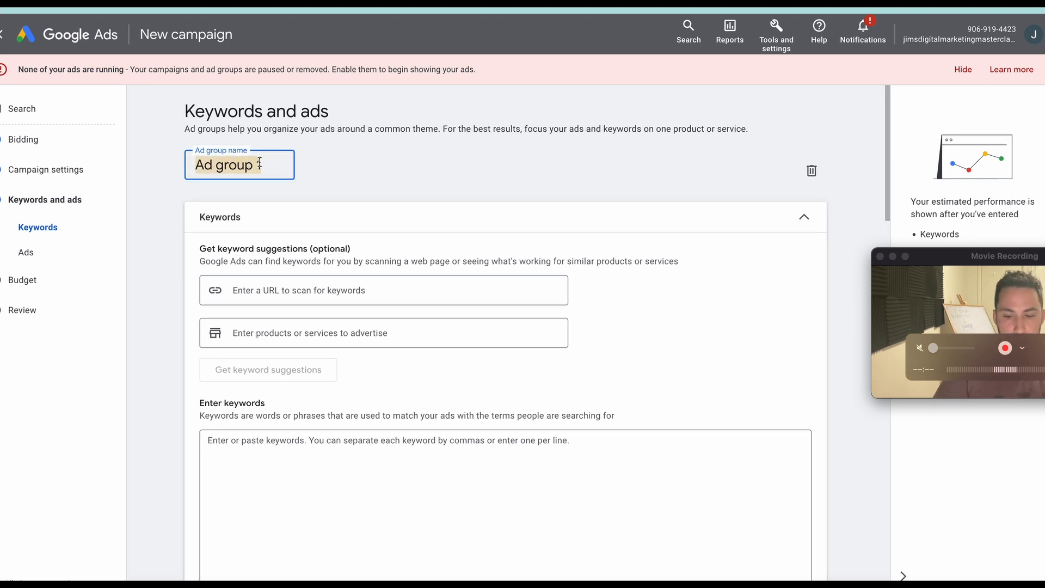
{"action": "type", "text": "C"}
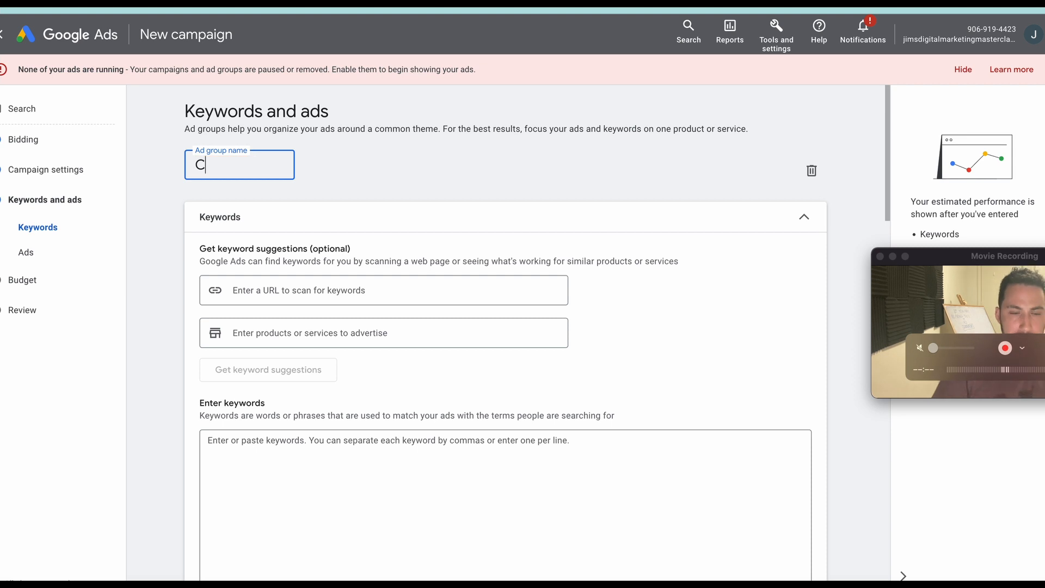
{"action": "type", "text": "opy"}
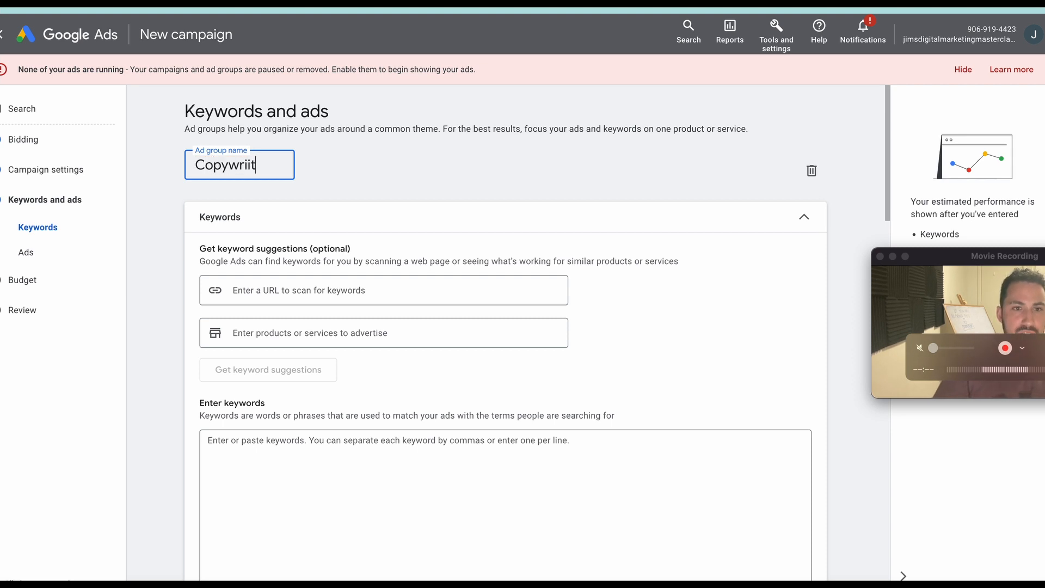
{"action": "type", "text": "writing course"}
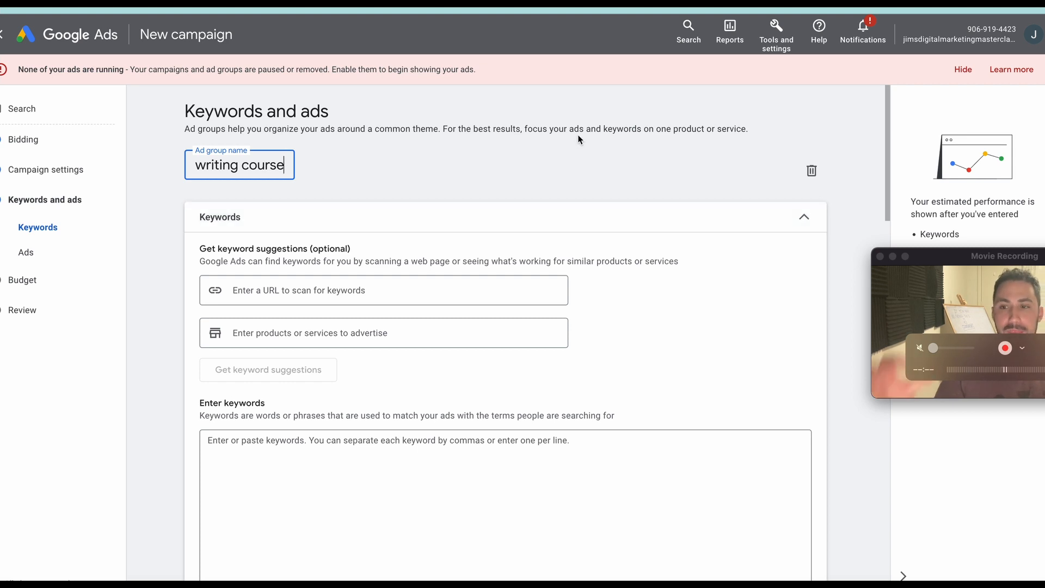
Enter the exact-match keywords [copywriting course], [copywriting course reviews] and [best copywriting course], one per line.
{"action": "scroll", "coordinate": [332, 479], "scroll_direction": "down", "scroll_amount": 1}
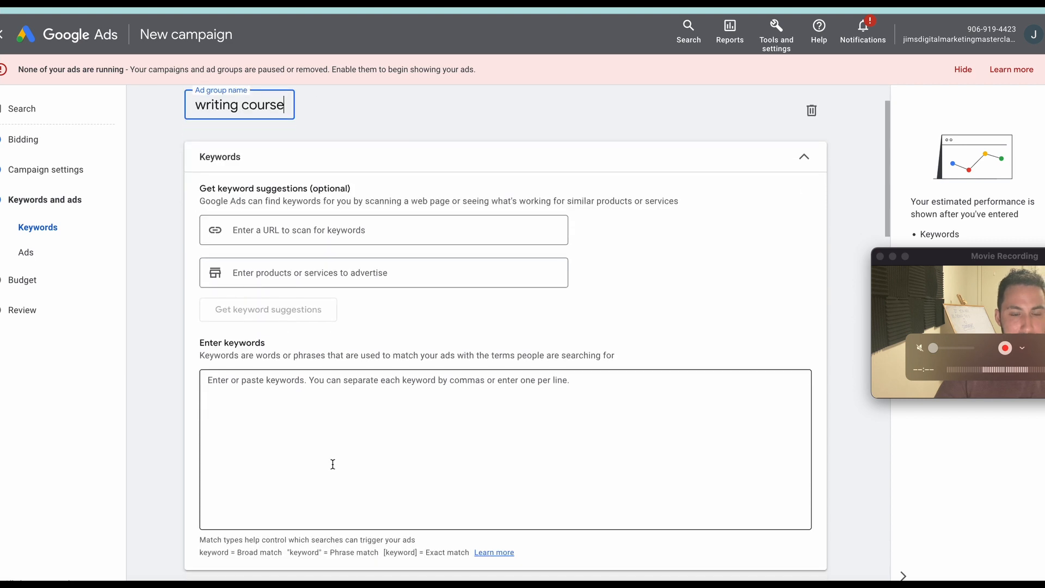
{"action": "left_click", "coordinate": [334, 461]}
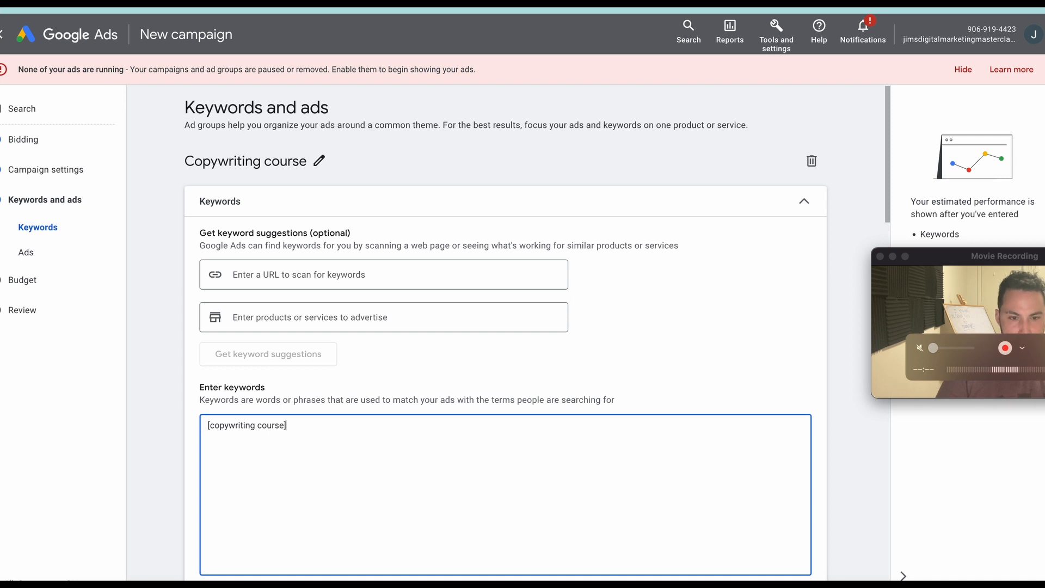
{"action": "scroll", "coordinate": [337, 462], "scroll_direction": "down", "scroll_amount": 1}
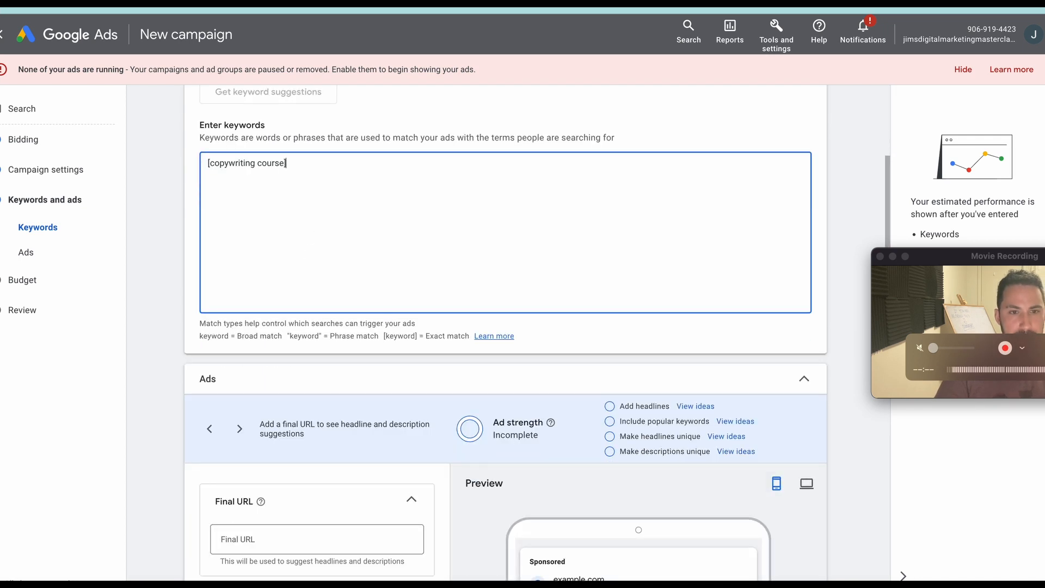
{"action": "scroll", "coordinate": [286, 253], "scroll_direction": "up", "scroll_amount": 3}
{"action": "type", "text": "["}
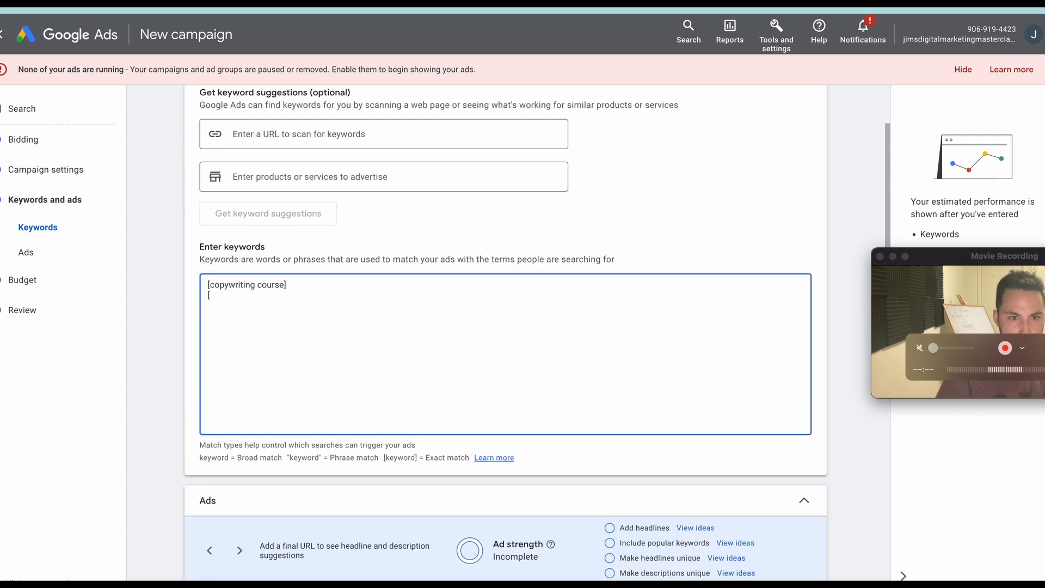
{"action": "type", "text": "copywriting course reviews"}
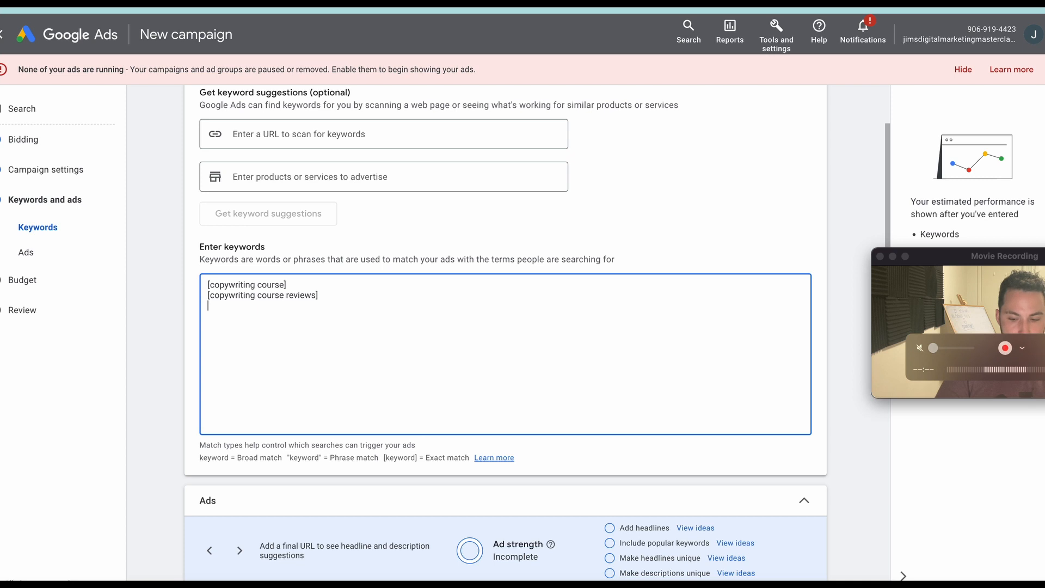
{"action": "type", "text": "t copywr"}
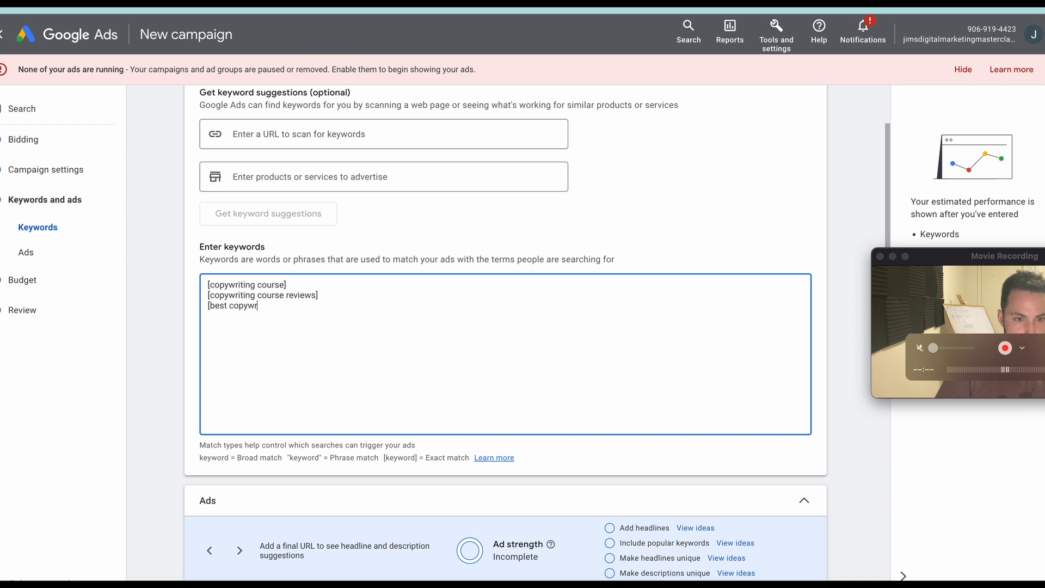
{"action": "type", "text": "iting course"}
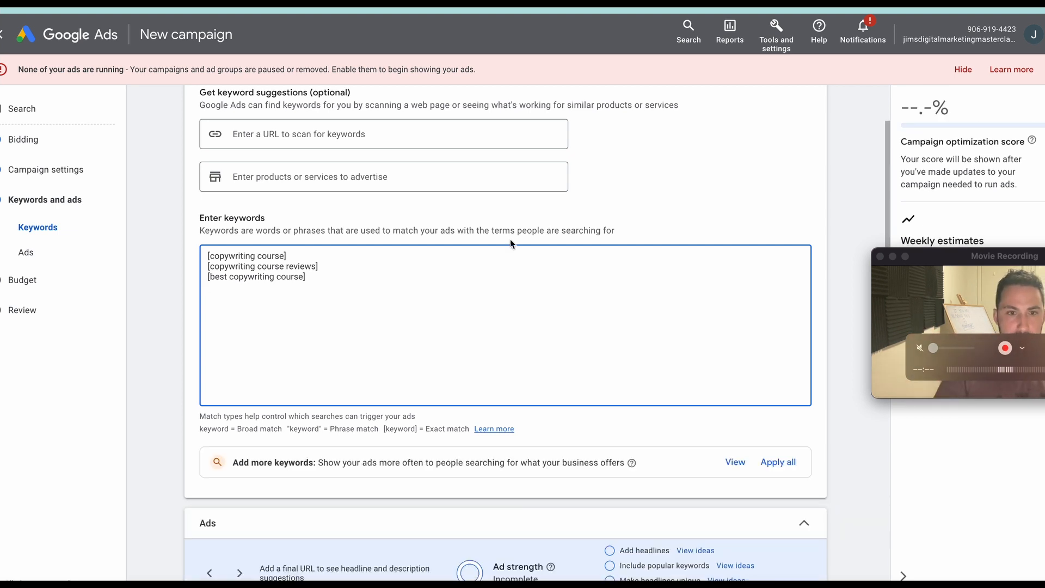
Get the course sales page's address and set it as the ad's final URL, ending in /courses/milliondollarcopywriter.
{"action": "scroll", "coordinate": [460, 292], "scroll_direction": "down", "scroll_amount": 2}
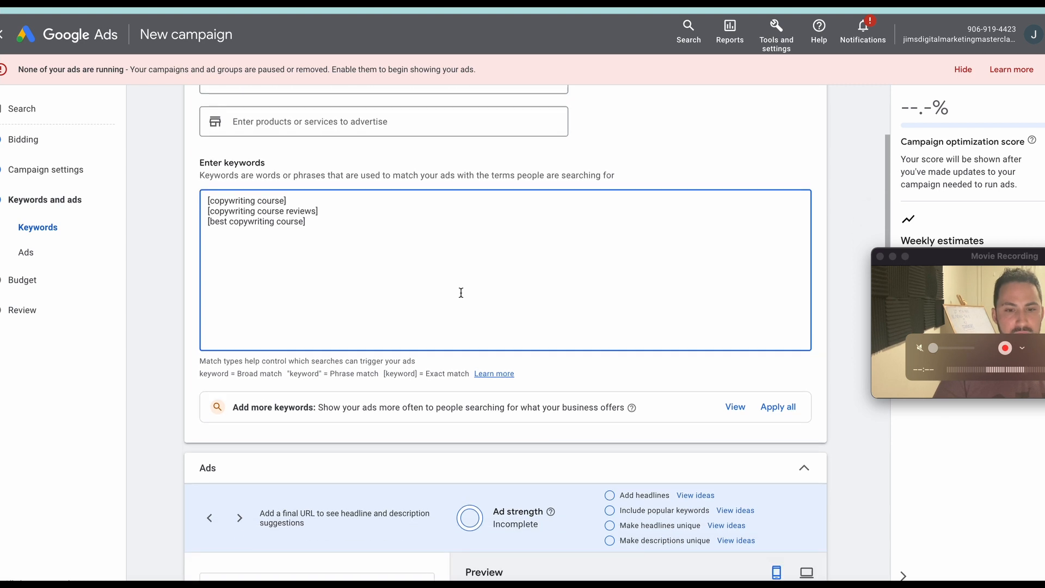
{"action": "left_click", "coordinate": [472, 6]}
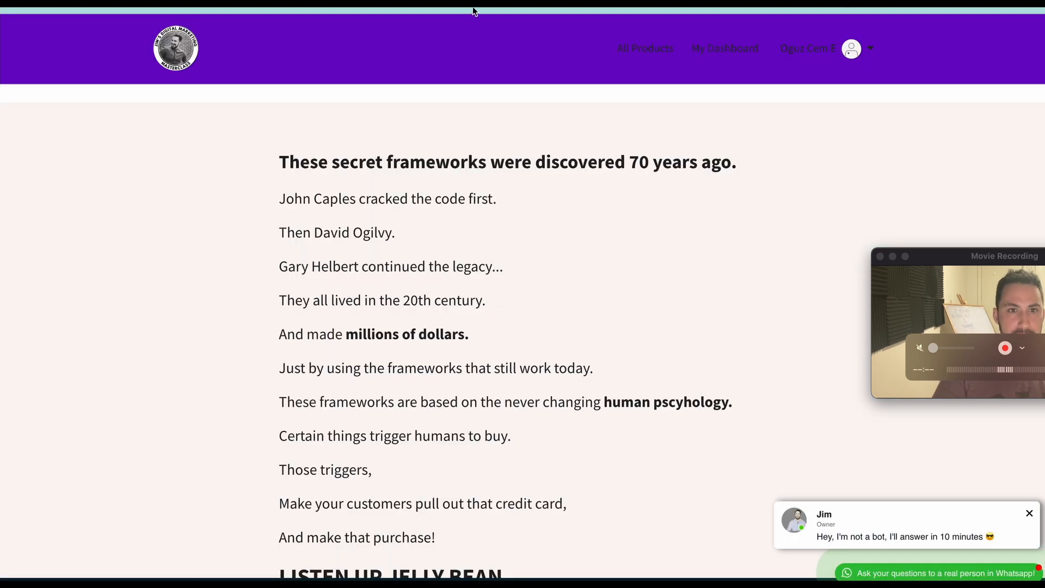
{"action": "left_click", "coordinate": [466, 5]}
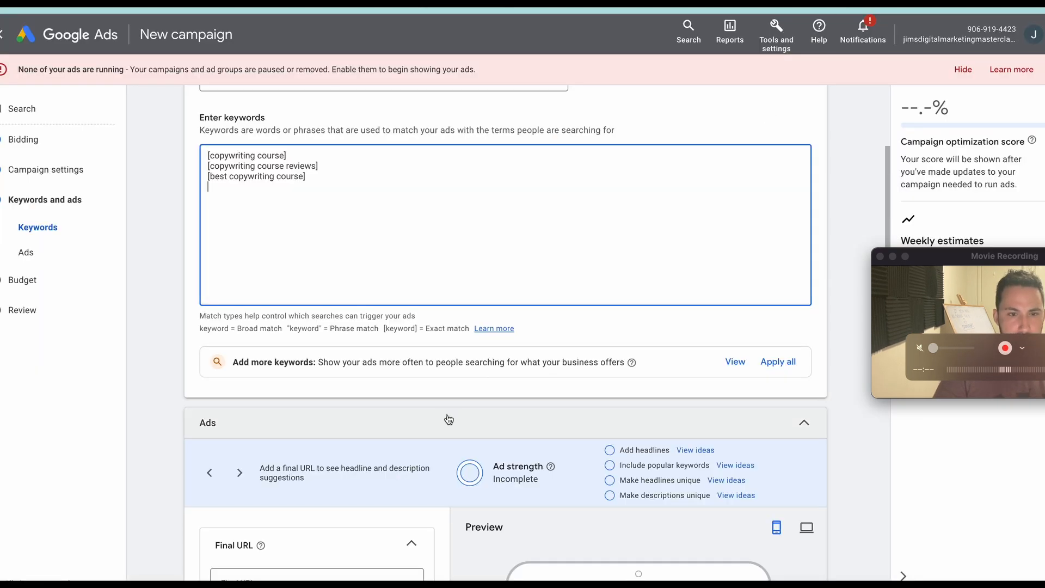
{"action": "scroll", "coordinate": [448, 419], "scroll_direction": "down", "scroll_amount": 3}
{"action": "left_click", "coordinate": [303, 442]}
{"action": "key", "text": "super+v"}
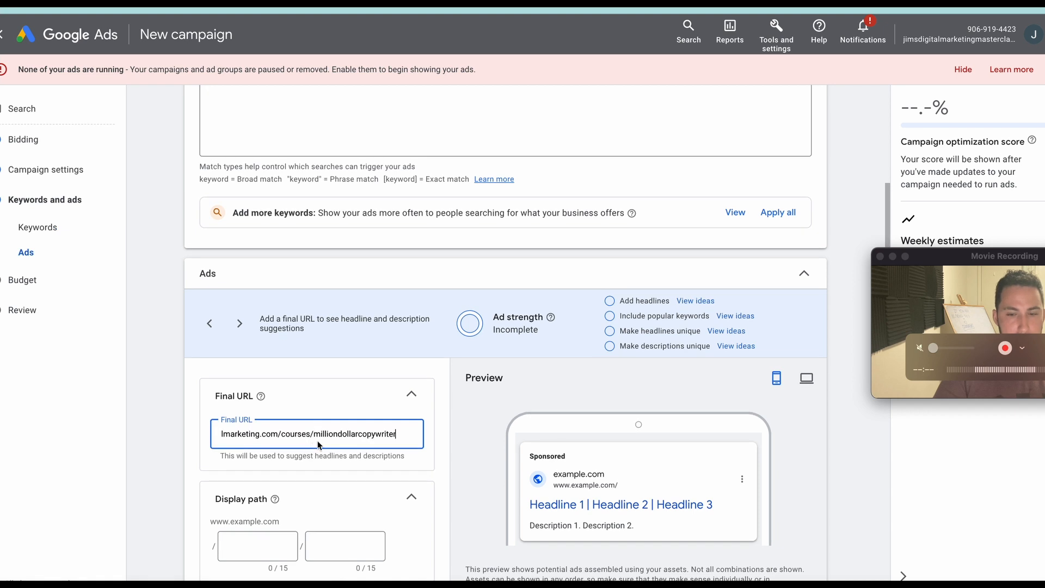
Try to add the two-word spelling "copy writing course" as a fourth exact-match keyword.
{"action": "scroll", "coordinate": [326, 441], "scroll_direction": "up", "scroll_amount": 6}
{"action": "left_click", "coordinate": [331, 344]}
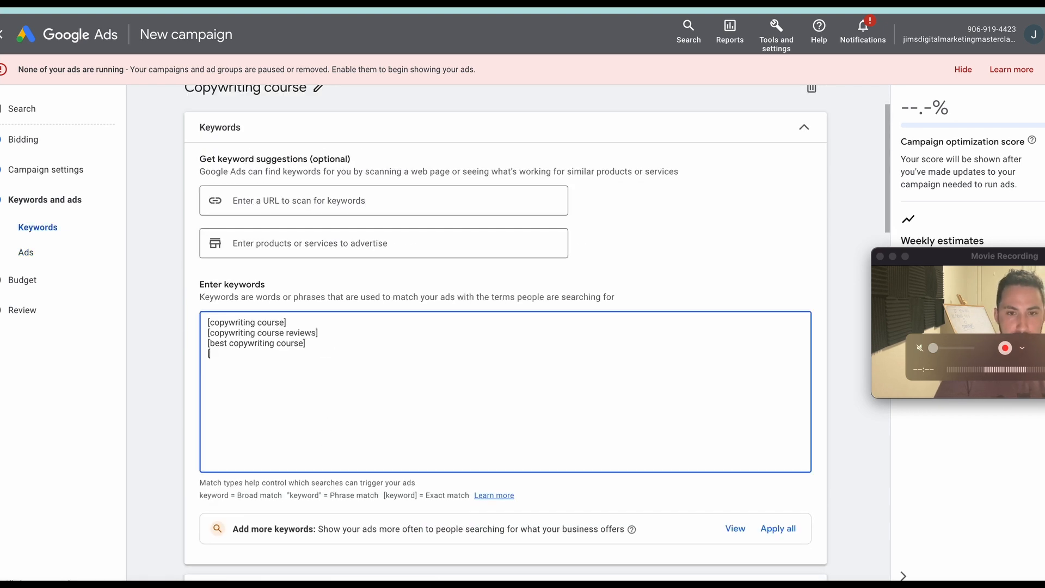
{"action": "type", "text": "[coph"}
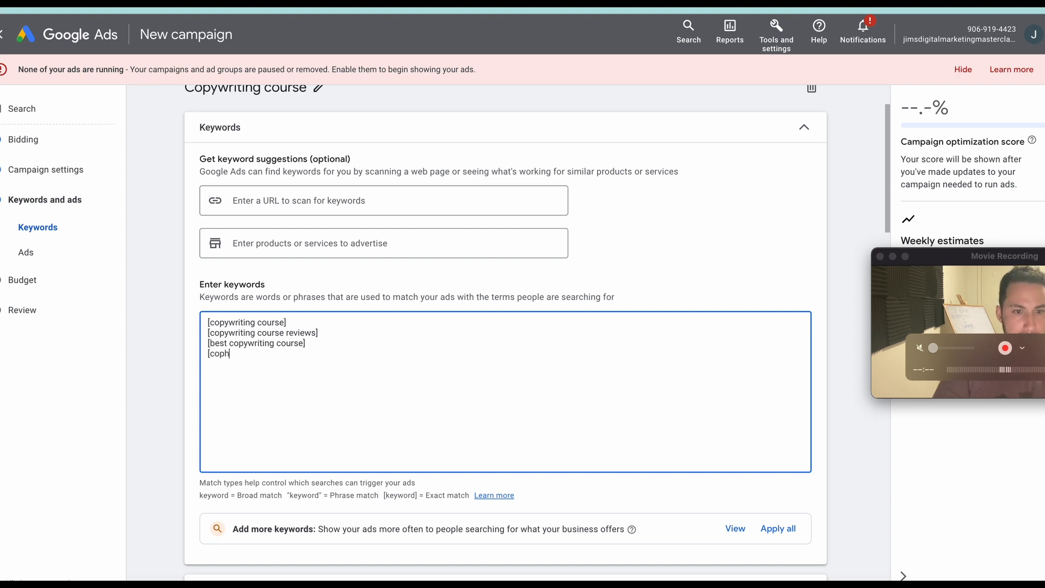
{"action": "type", "text": "s"}
{"action": "key", "text": "BackSpace"}
{"action": "key", "text": "BackSpace"}
{"action": "key", "text": "BackSpace"}
{"action": "type", "text": "yopy"}
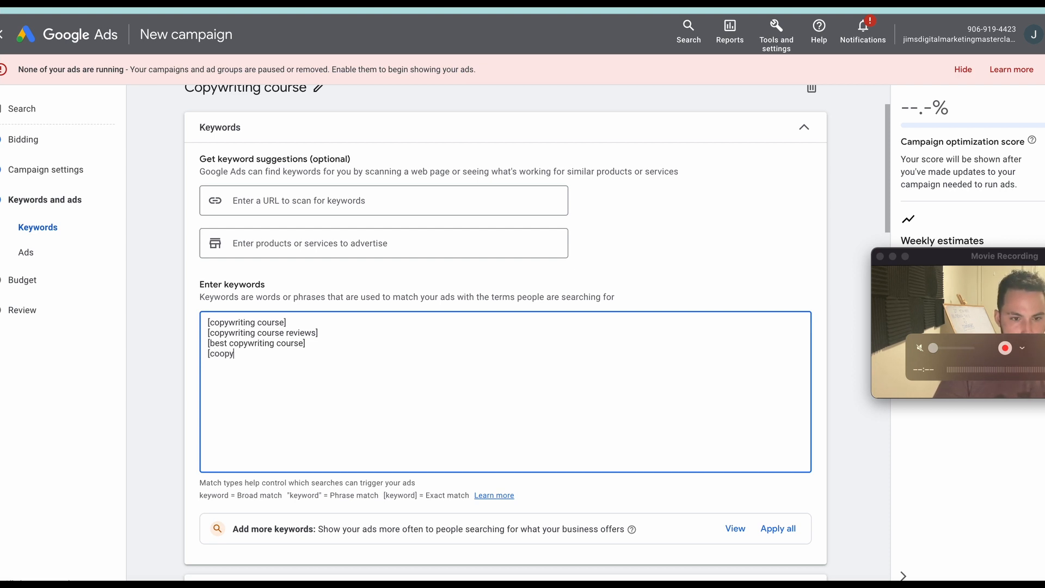
{"action": "key", "text": "BackSpace"}
{"action": "key", "text": "BackSpace"}
{"action": "key", "text": "BackSpace"}
{"action": "type", "text": "py"}
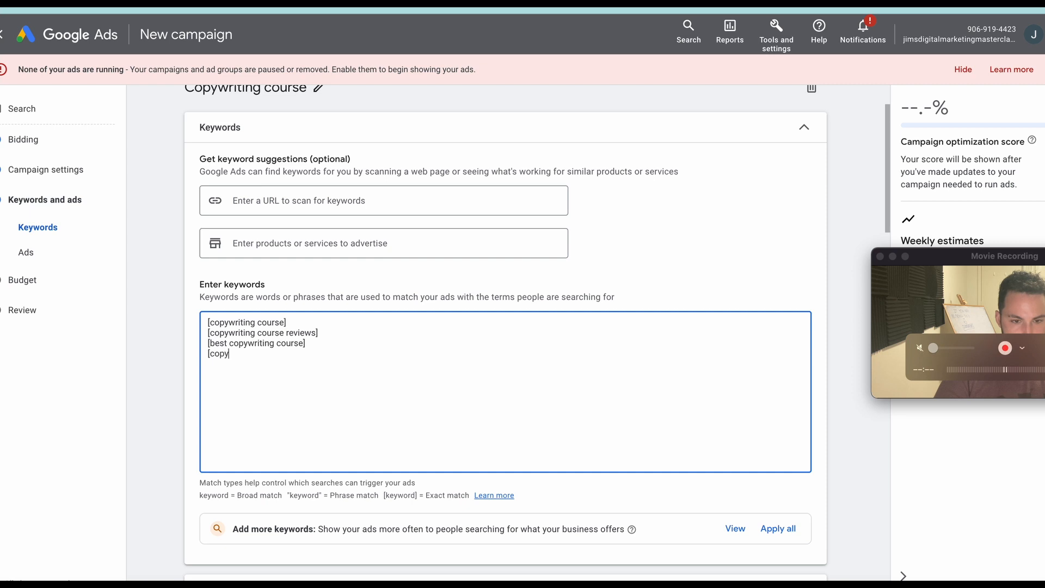
{"action": "type", "text": "w"}
{"action": "key", "text": "BackSpace"}
{"action": "type", "text": "writing"}
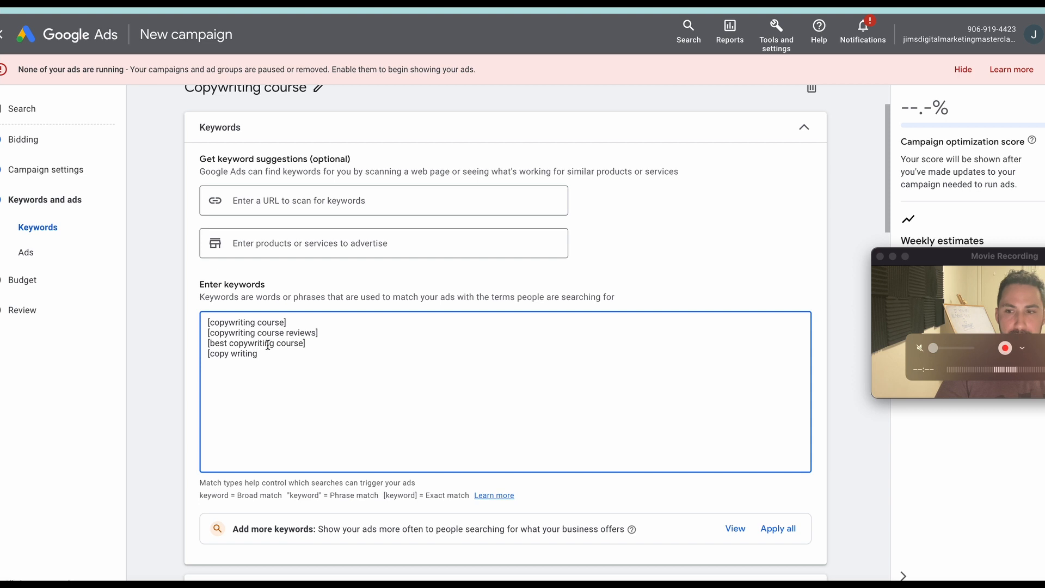
{"action": "triple_click", "coordinate": [286, 318]}
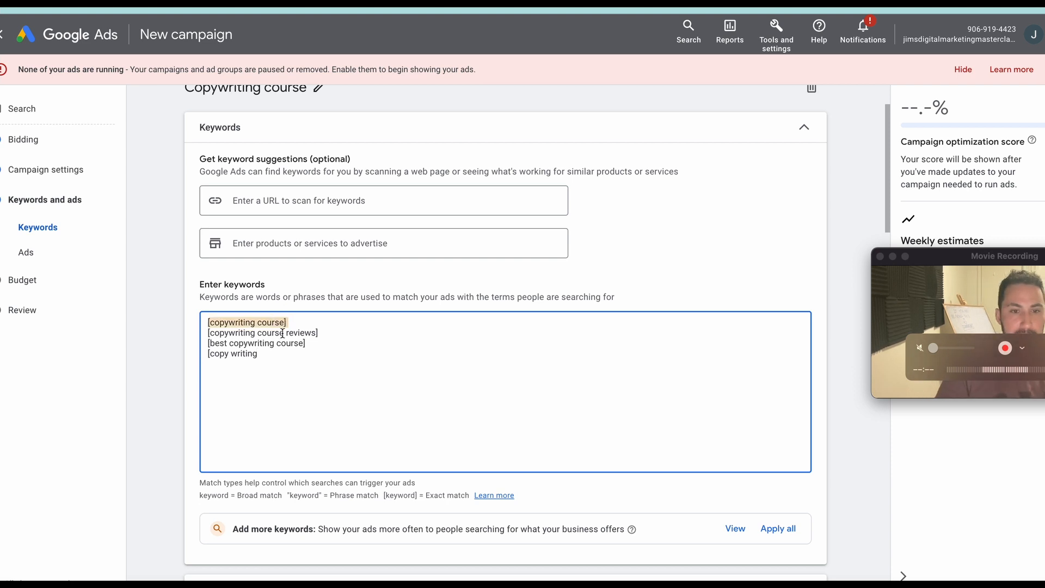
{"action": "left_click", "coordinate": [275, 355]}
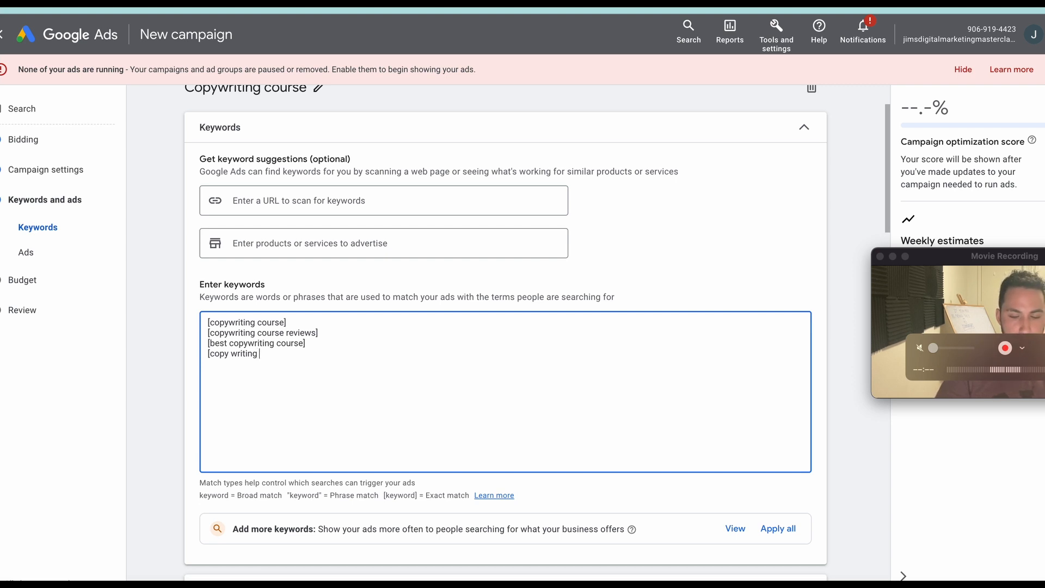
{"action": "type", "text": "course"}
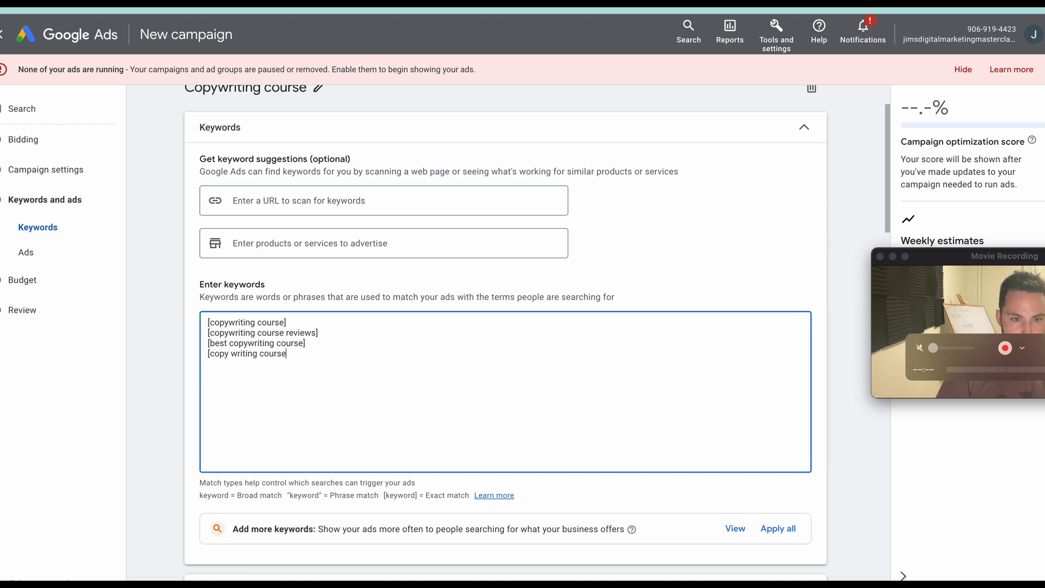
Remove the unfinished fourth line from the keyword list.
{"action": "key", "text": "BackSpace"}
{"action": "key", "text": "BackSpace"}
{"action": "key", "text": "BackSpace"}
{"action": "key", "text": "BackSpace"}
{"action": "key", "text": "BackSpace"}
{"action": "key", "text": "BackSpace"}
{"action": "key", "text": "BackSpace"}
{"action": "key", "text": "BackSpace"}
{"action": "key", "text": "BackSpace"}
{"action": "key", "text": "BackSpace"}
{"action": "key", "text": "BackSpace"}
{"action": "key", "text": "BackSpace"}
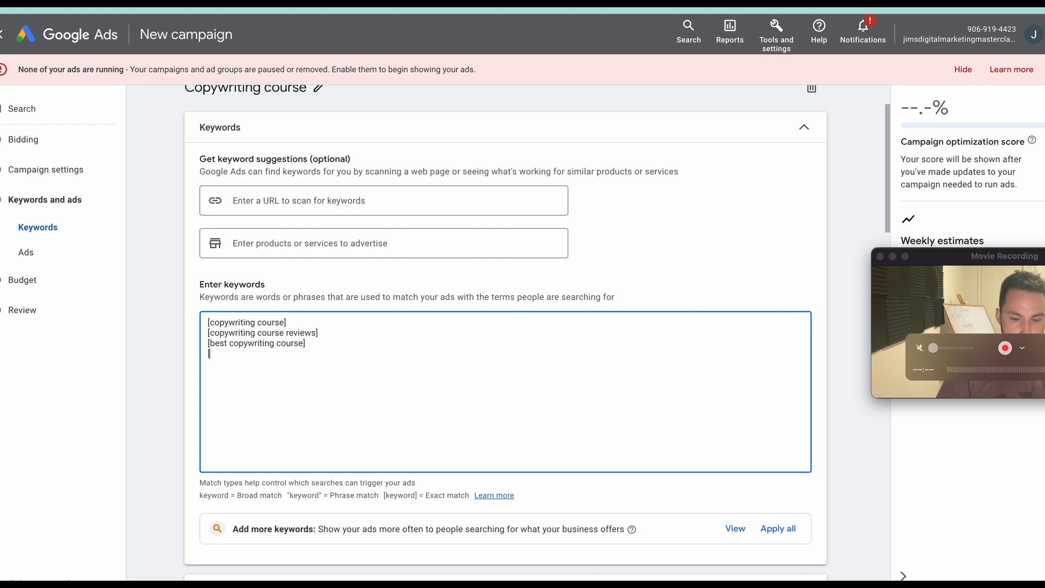
{"action": "type", "text": "jims digita"}
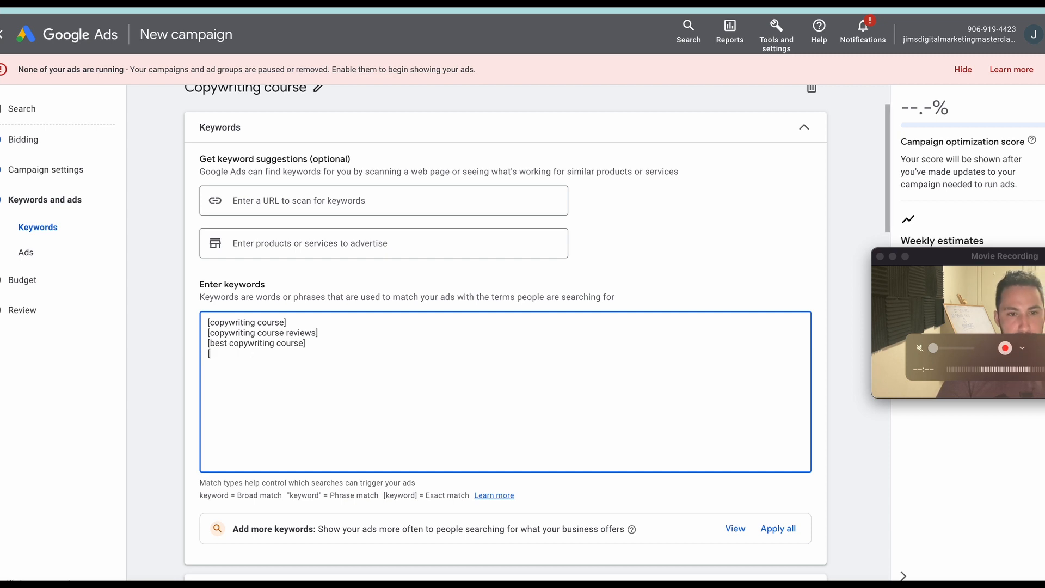
Examine the ad's final URL, display path, headline and description fields along with their character limits.
{"action": "scroll", "coordinate": [501, 378], "scroll_direction": "down", "scroll_amount": 2}
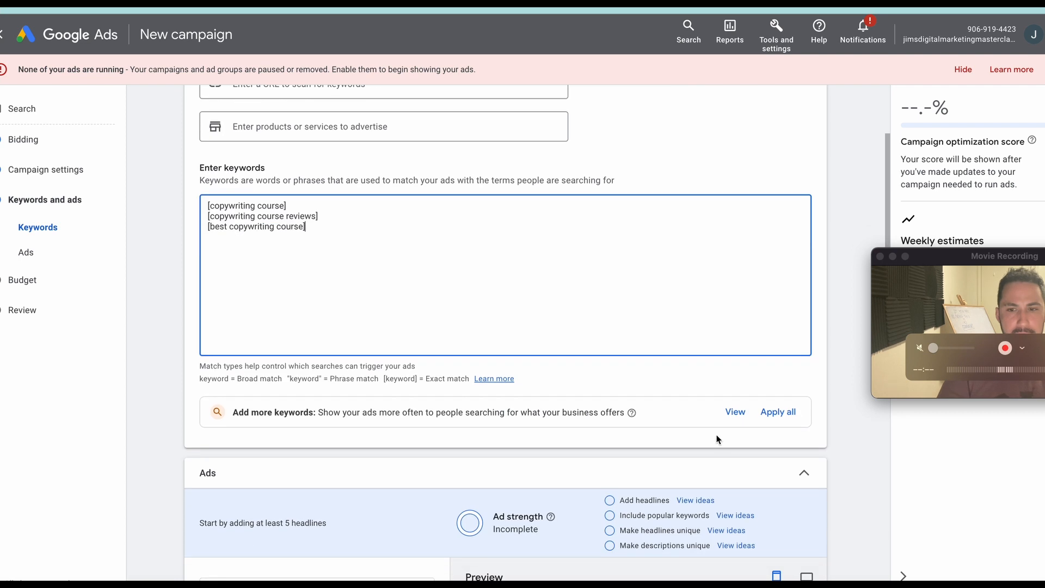
{"action": "scroll", "coordinate": [307, 257], "scroll_direction": "down", "scroll_amount": 7}
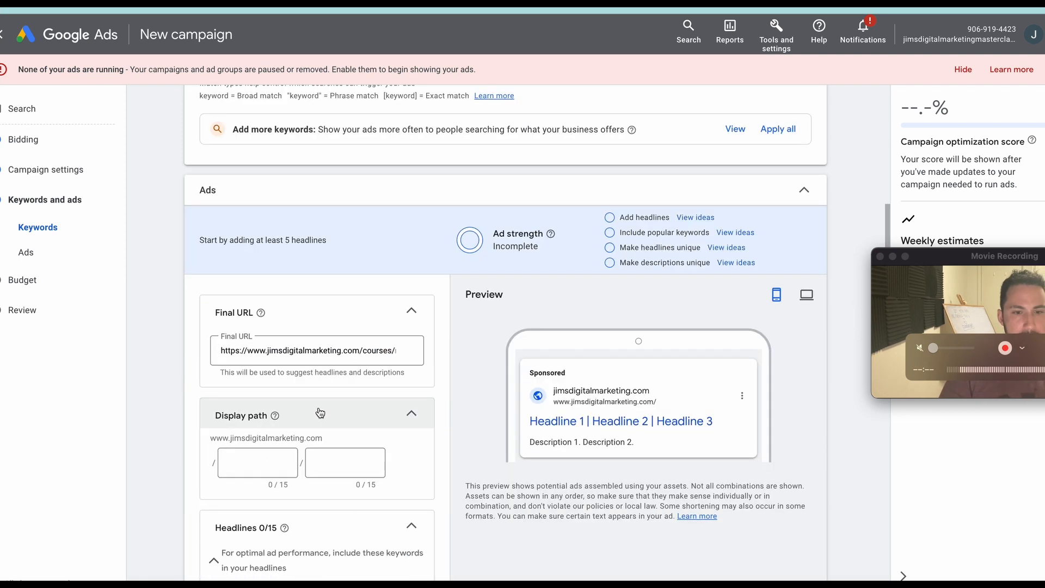
{"action": "scroll", "coordinate": [317, 424], "scroll_direction": "down", "scroll_amount": 2}
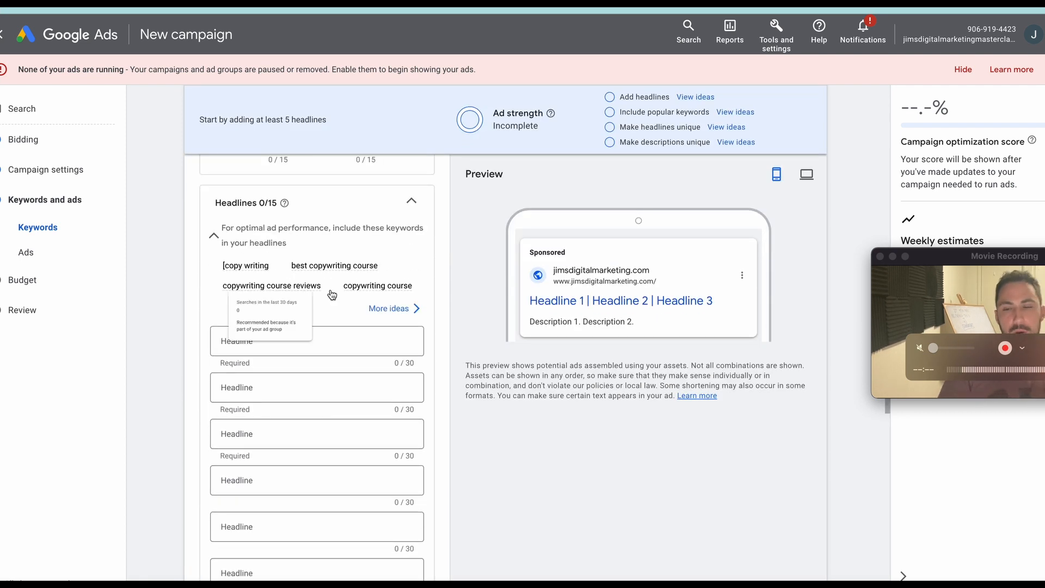
{"action": "scroll", "coordinate": [422, 293], "scroll_direction": "up", "scroll_amount": 2}
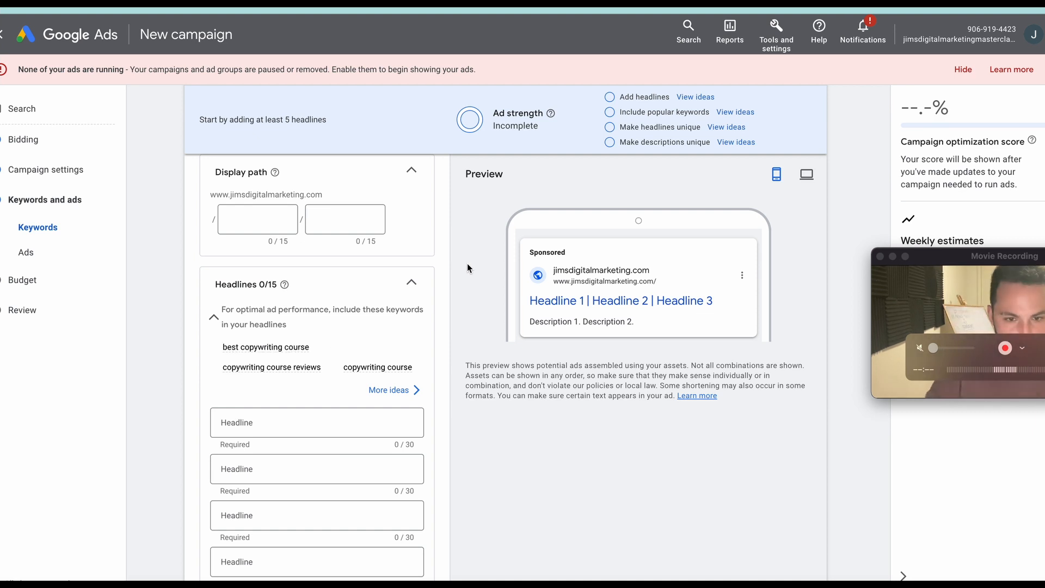
{"action": "scroll", "coordinate": [468, 263], "scroll_direction": "up", "scroll_amount": 10}
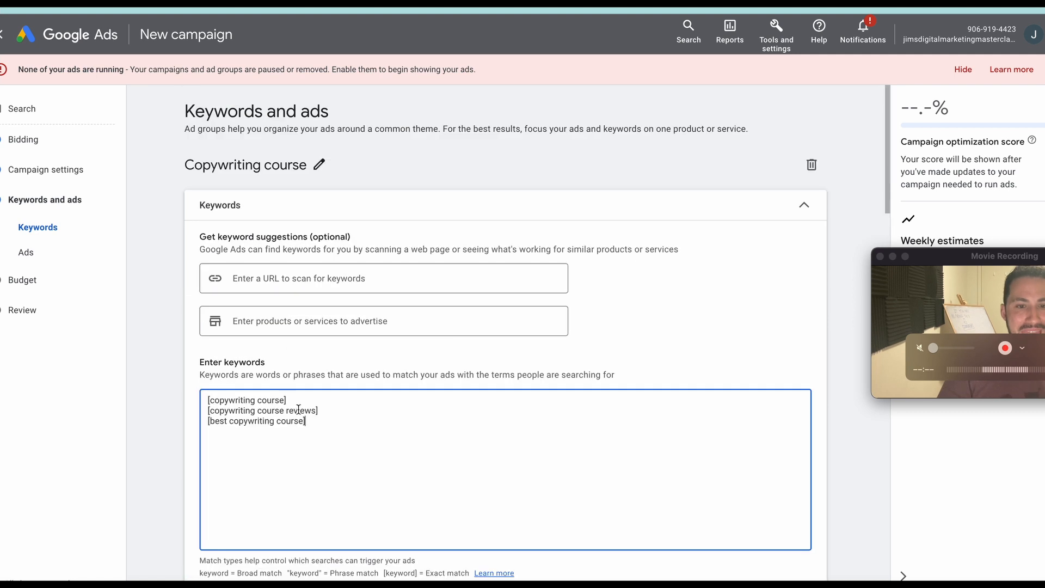
{"action": "left_click_drag", "start_coordinate": [345, 424], "coordinate": [219, 412]}
{"action": "scroll", "coordinate": [484, 438], "scroll_direction": "down", "scroll_amount": 10}
{"action": "scroll", "coordinate": [460, 435], "scroll_direction": "down", "scroll_amount": 8}
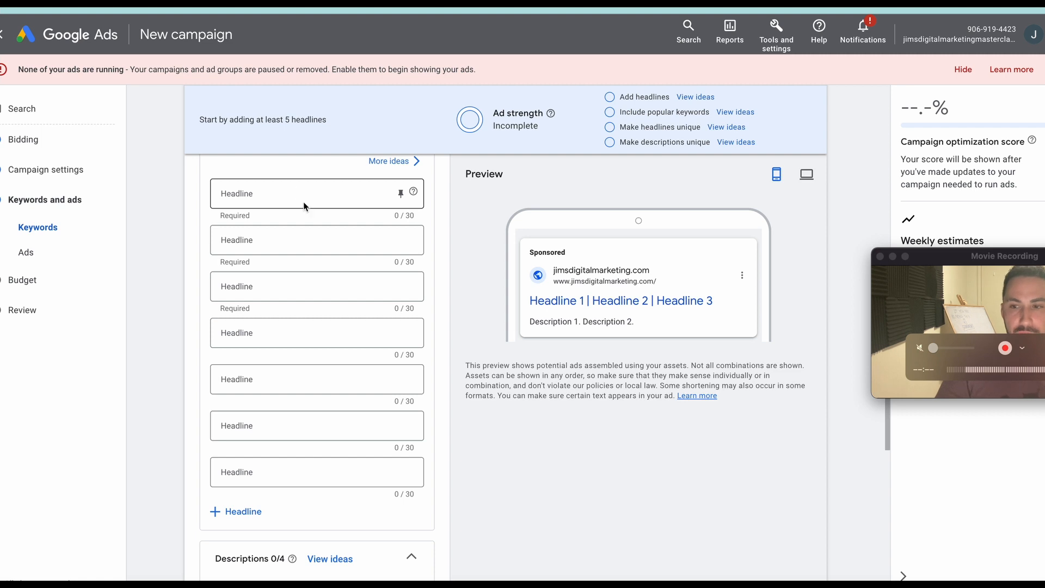
{"action": "scroll", "coordinate": [383, 299], "scroll_direction": "down", "scroll_amount": 3}
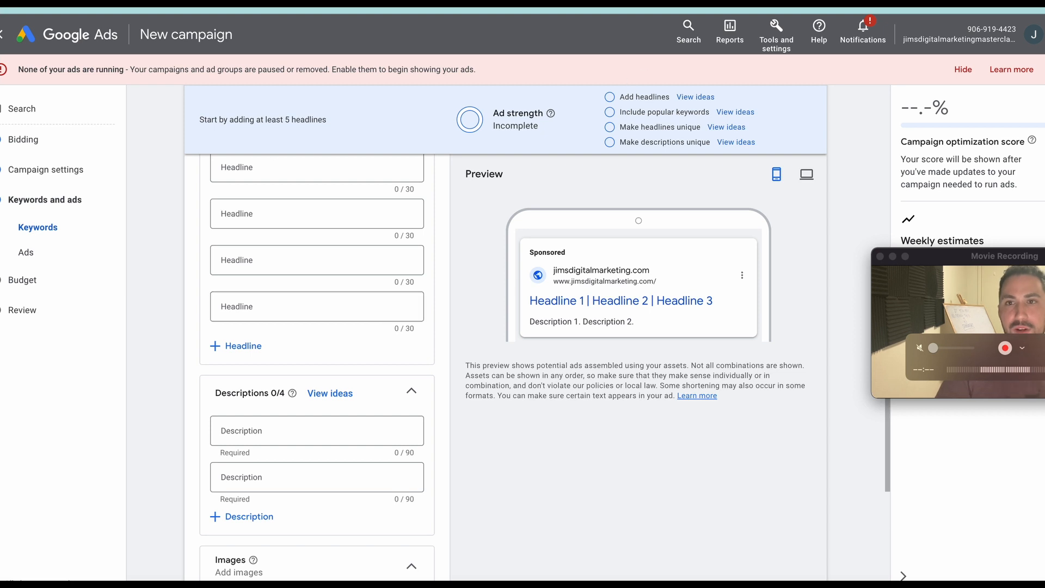
Switch to ChatGPT and begin a prompt with "I am writing google search ads headlines. The character limit is 30.".
{"action": "key", "text": "ctrl+Tab"}
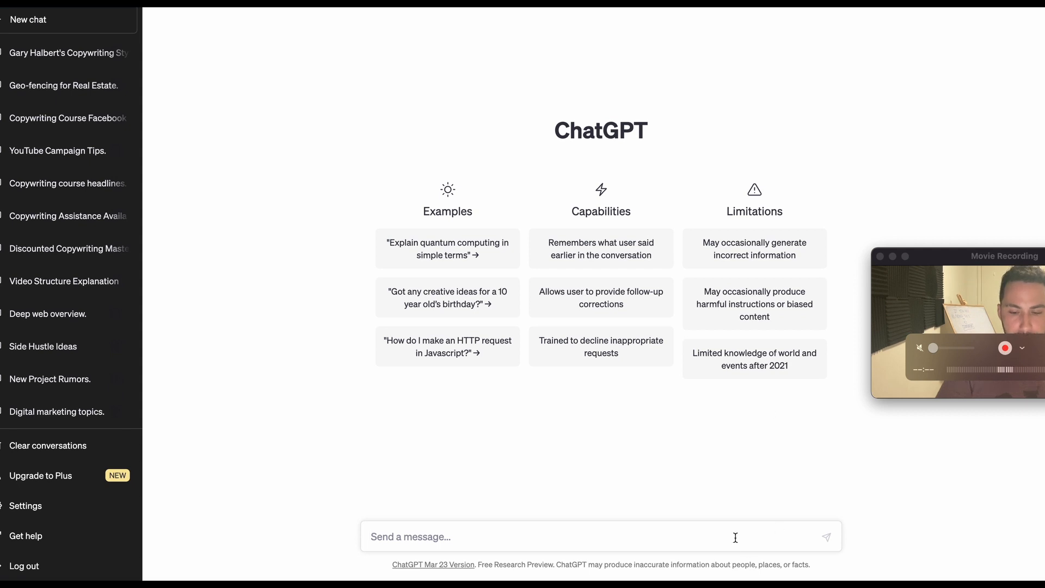
{"action": "type", "text": "I am writi"}
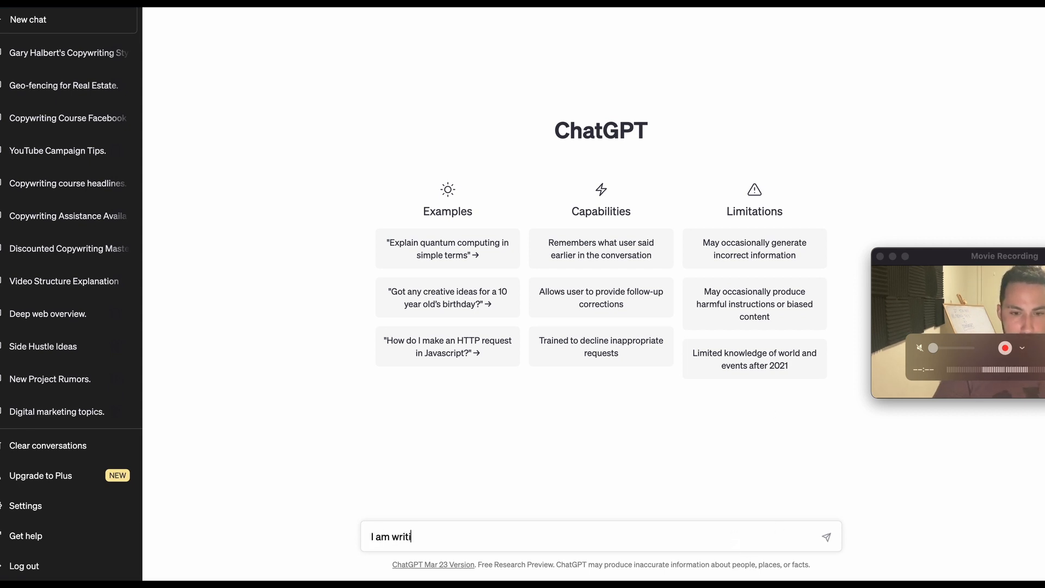
{"action": "type", "text": "ng google ads"}
{"action": "key", "text": "BackSpace"}
{"action": "key", "text": "BackSpace"}
{"action": "key", "text": "BackSpace"}
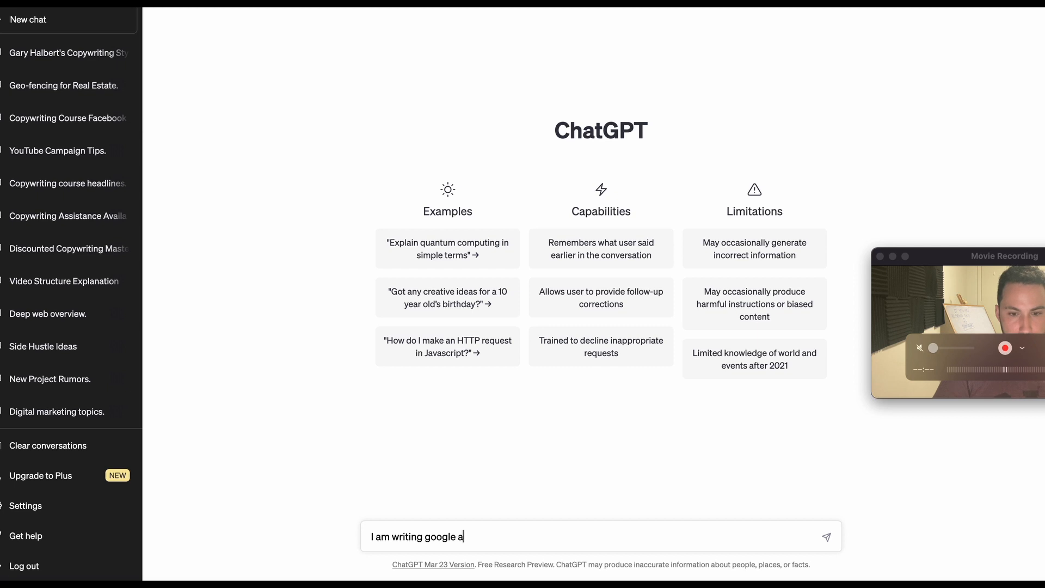
{"action": "type", "text": "sa"}
{"action": "key", "text": "BackSpace"}
{"action": "type", "text": "earch ads h"}
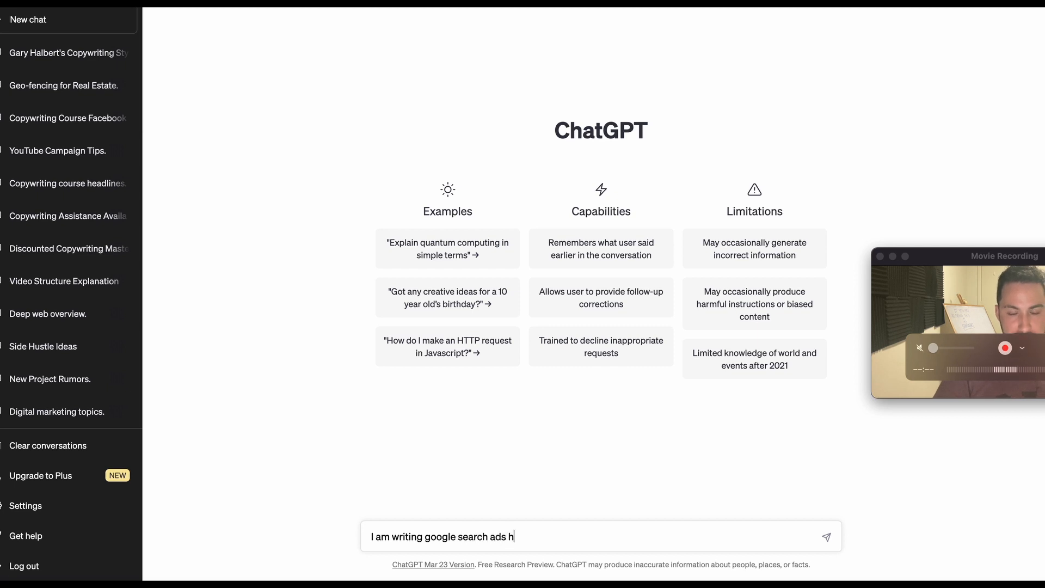
{"action": "type", "text": "eadlines. T"}
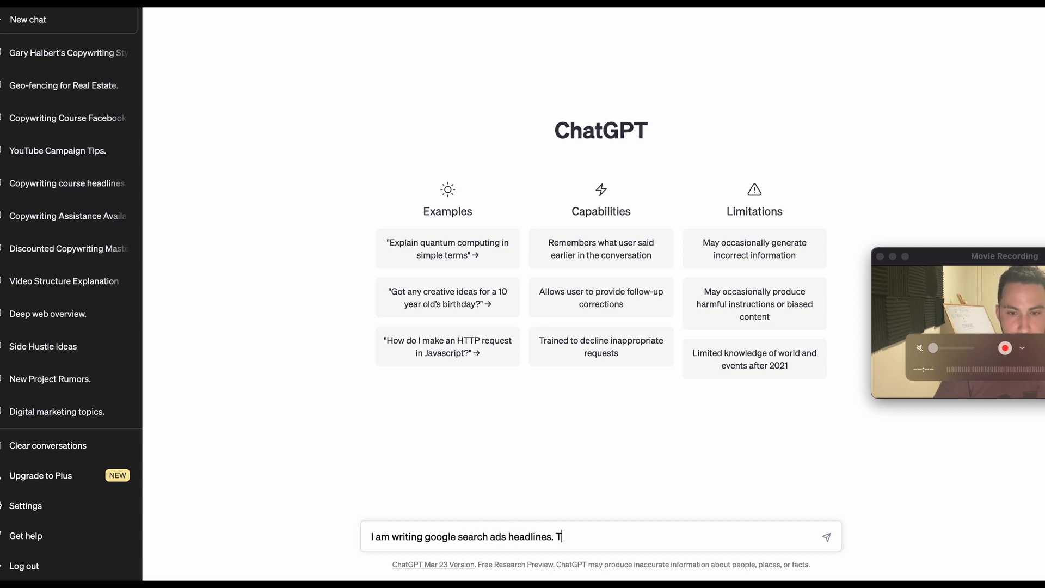
{"action": "type", "text": "he character li"}
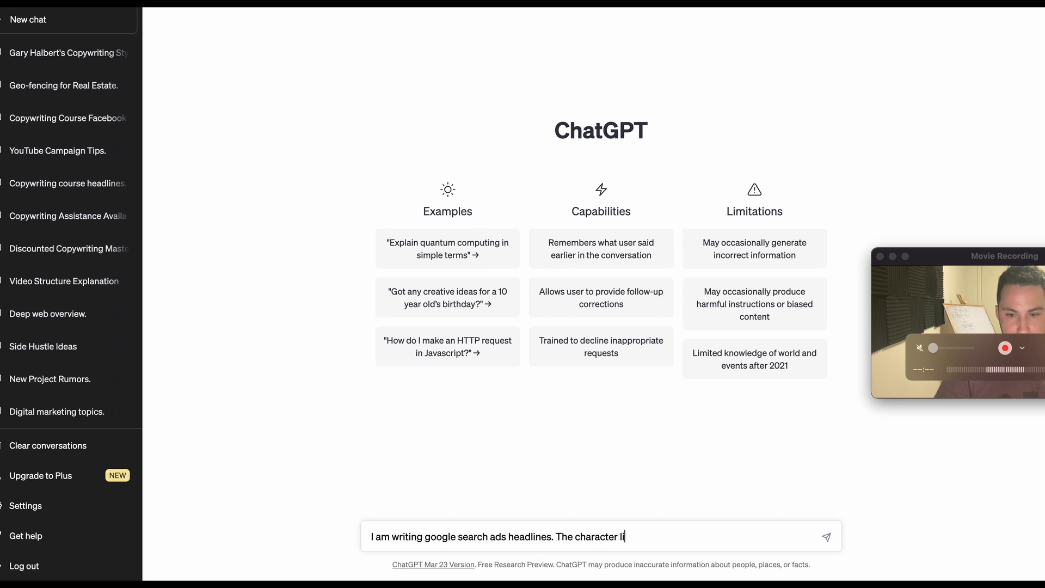
{"action": "type", "text": "mit is 30"}
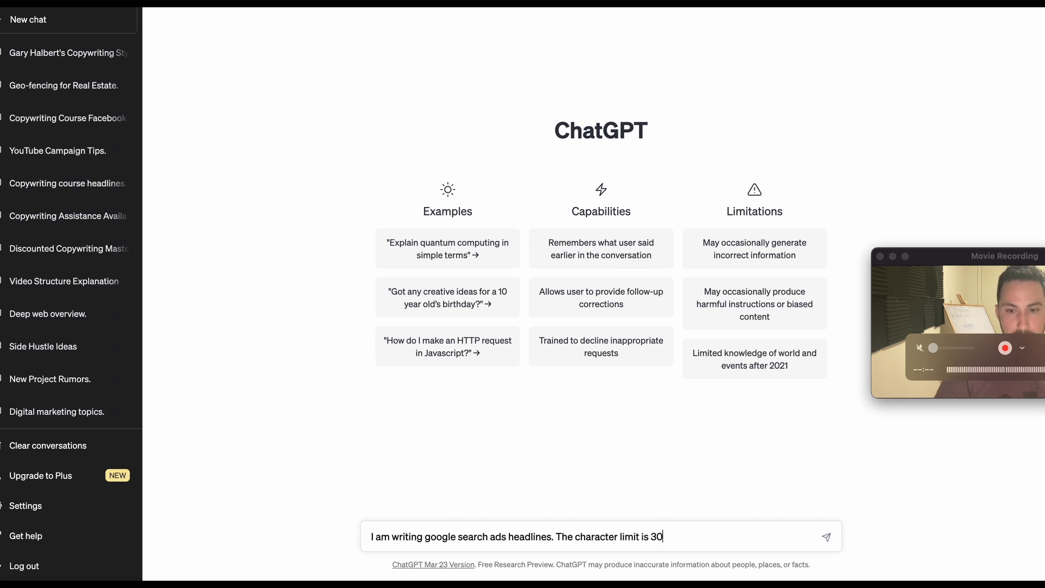
{"action": "type", "text": ". i"}
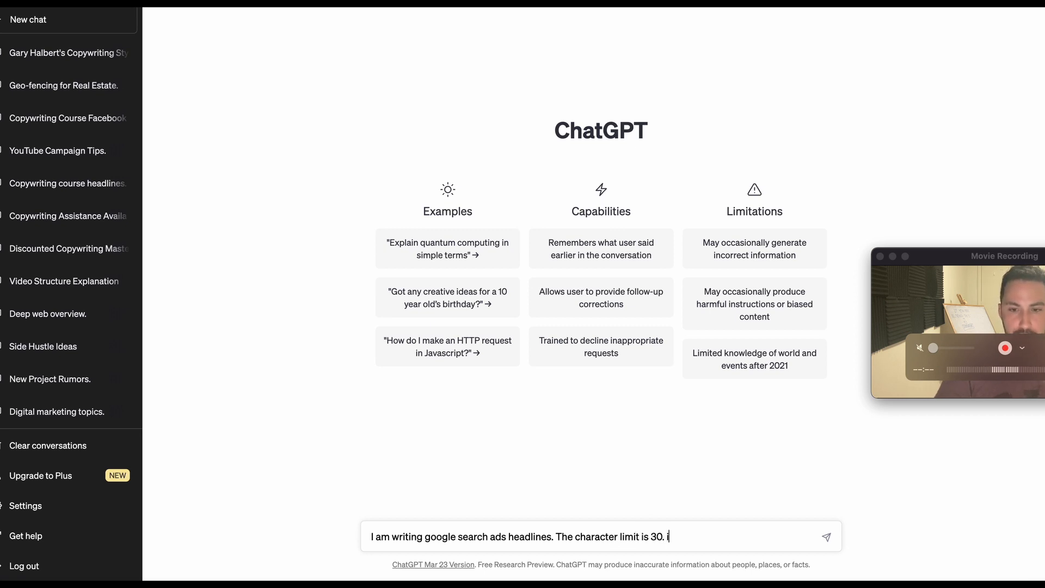
{"action": "type", "text": " want you to act"}
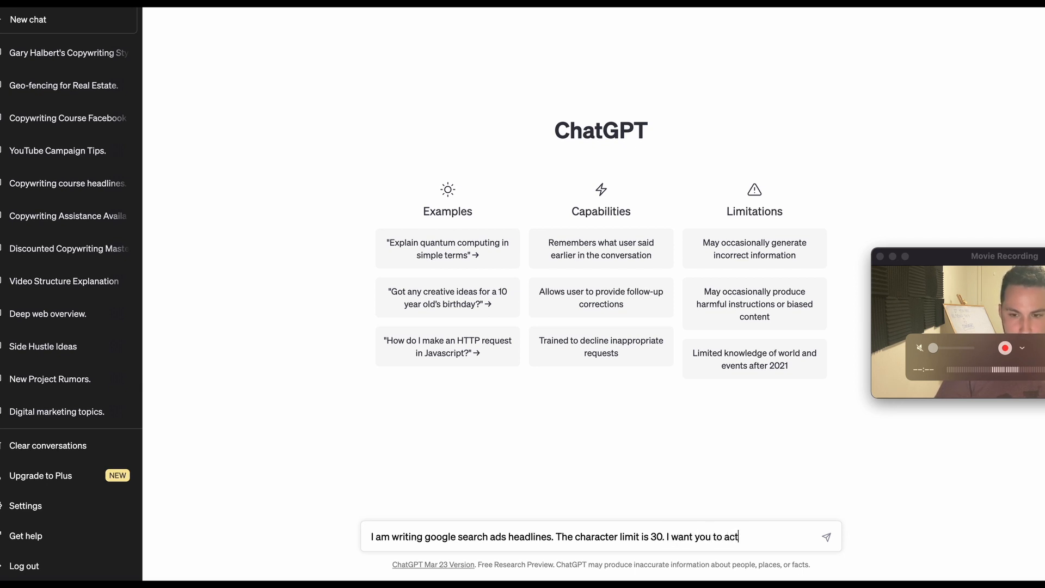
{"action": "type", "text": " like an experien"}
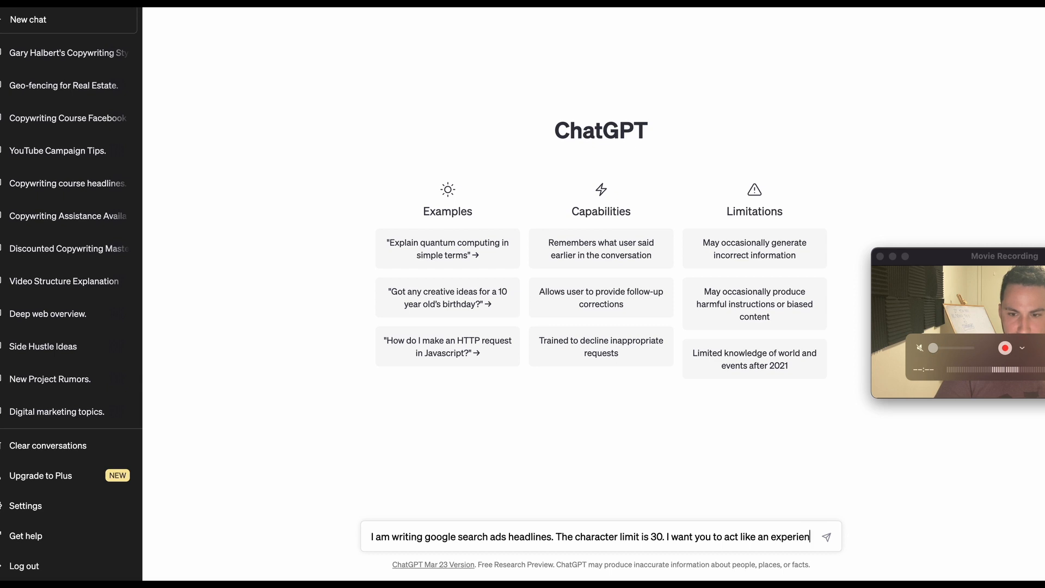
{"action": "type", "text": "ced marketer and "}
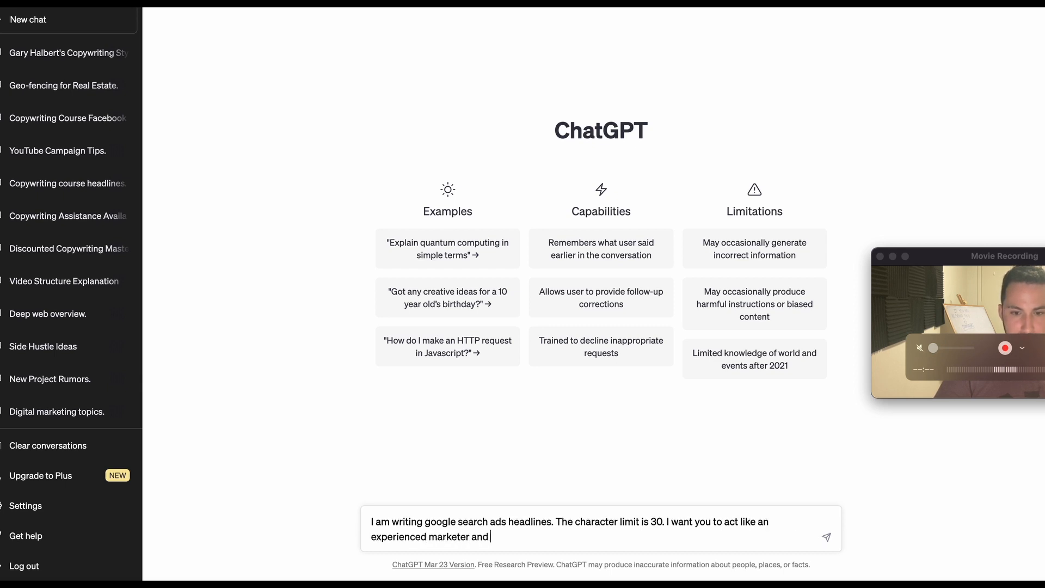
{"action": "type", "text": "copywri"}
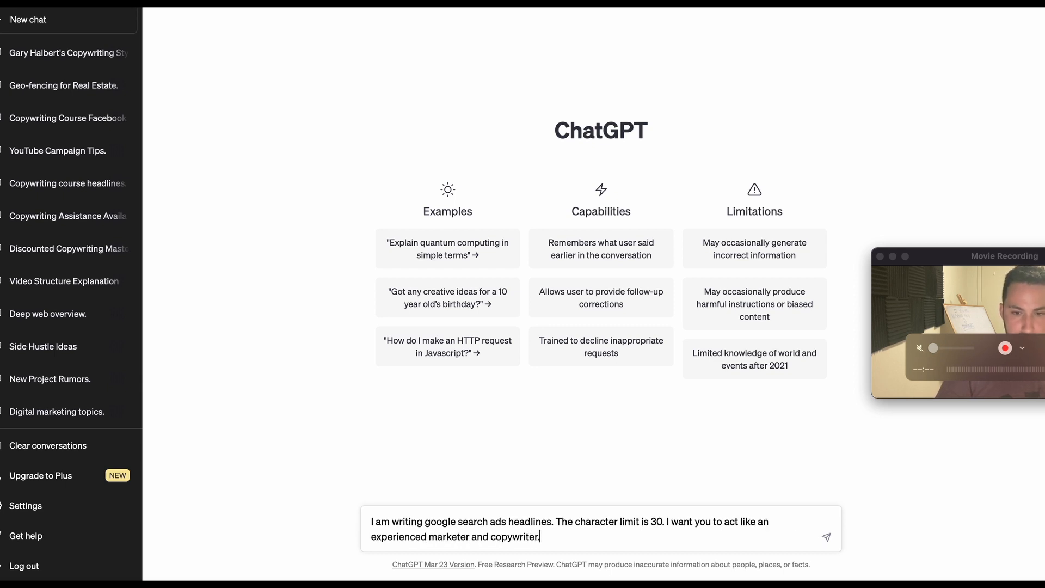
{"action": "type", "text": "ter. M"}
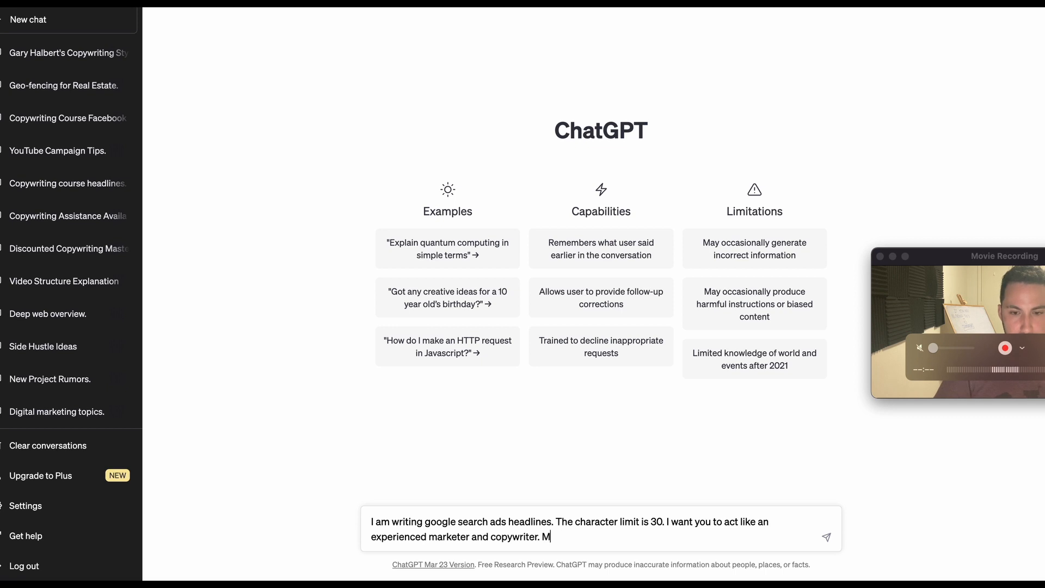
{"action": "type", "text": "O"}
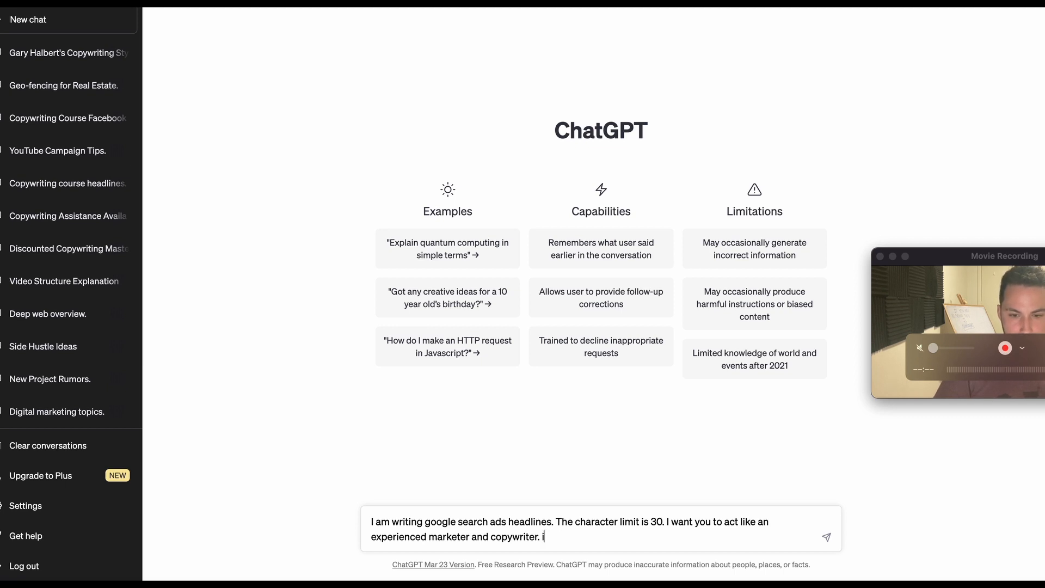
{"action": "type", "text": " am sele"}
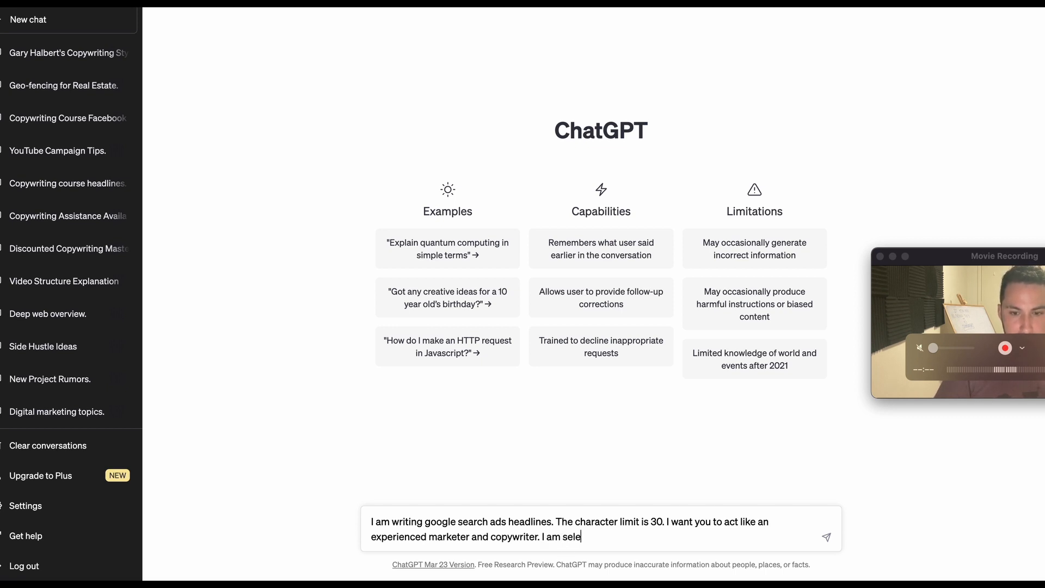
{"action": "type", "text": "ing"}
Describe the offer in the prompt with "I am selling a copywriting course for $97.".
{"action": "key", "text": "BackSpace"}
{"action": "key", "text": "BackSpace"}
{"action": "key", "text": "BackSpace"}
{"action": "type", "text": "i"}
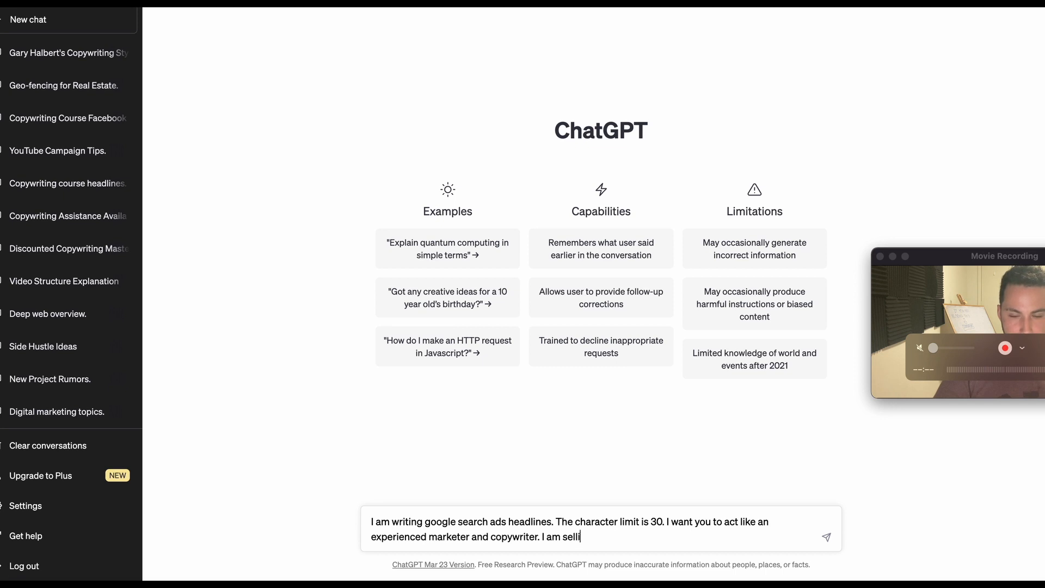
{"action": "type", "text": "ng a copywriting "}
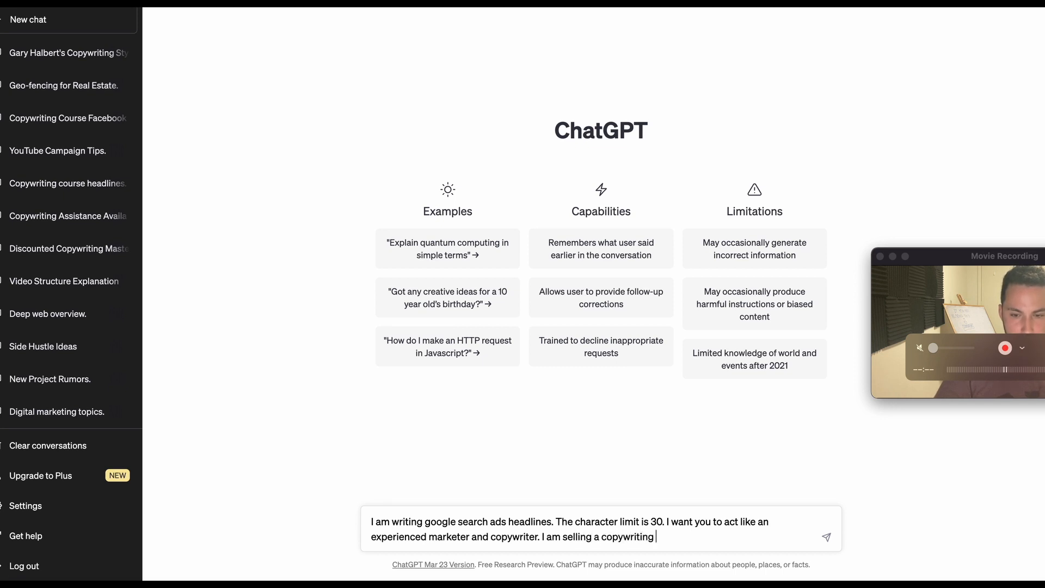
{"action": "type", "text": "course for"}
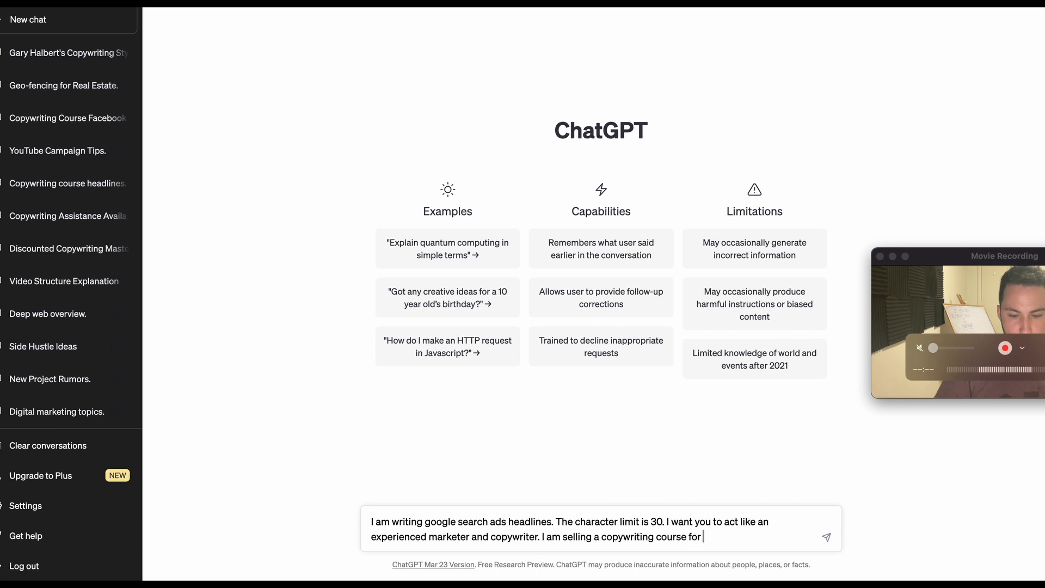
{"action": "type", "text": " $97"}
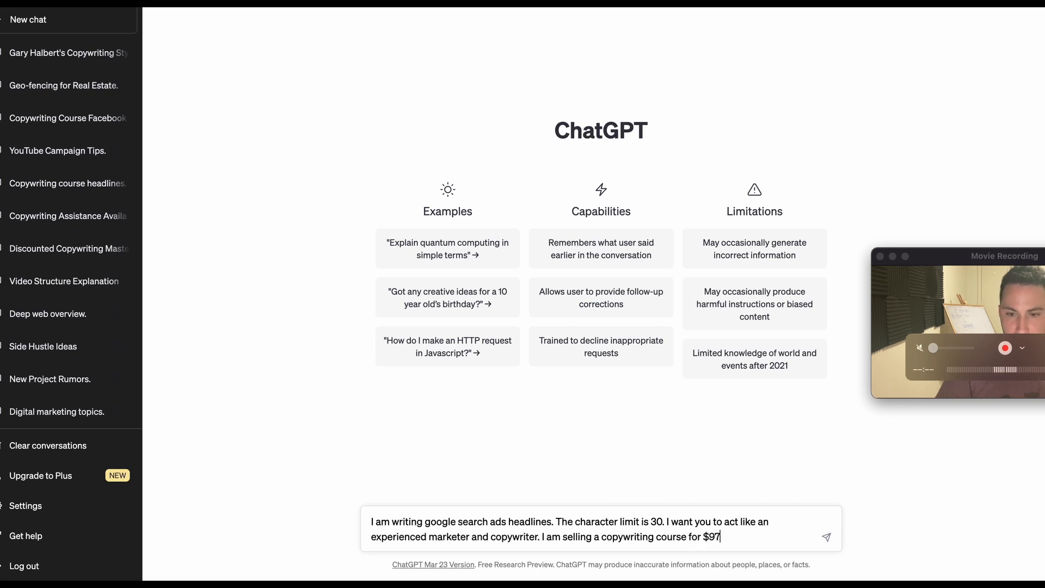
{"action": "type", "text": ". Check "}
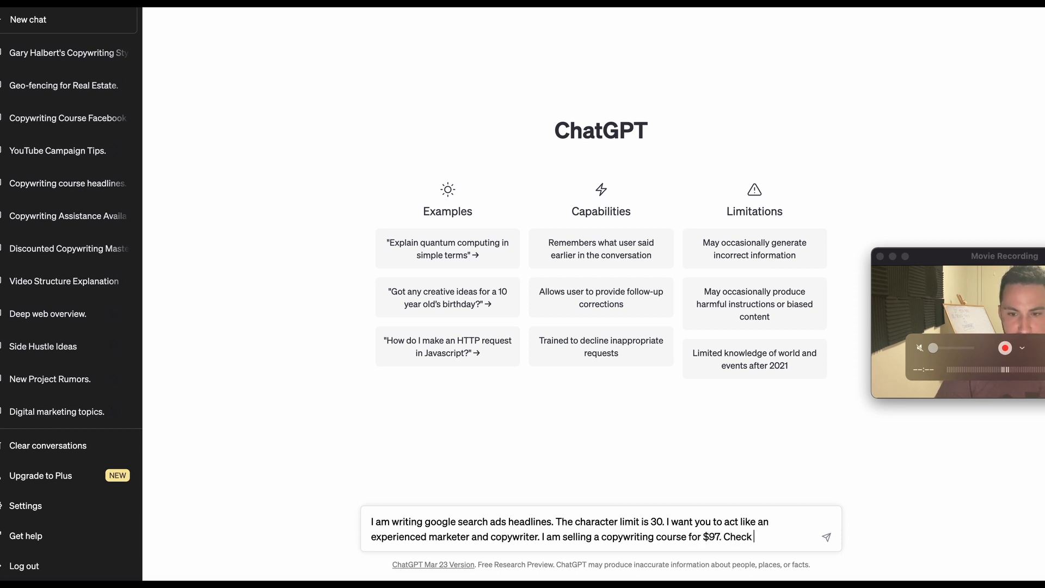
{"action": "type", "text": "my website for more fe"}
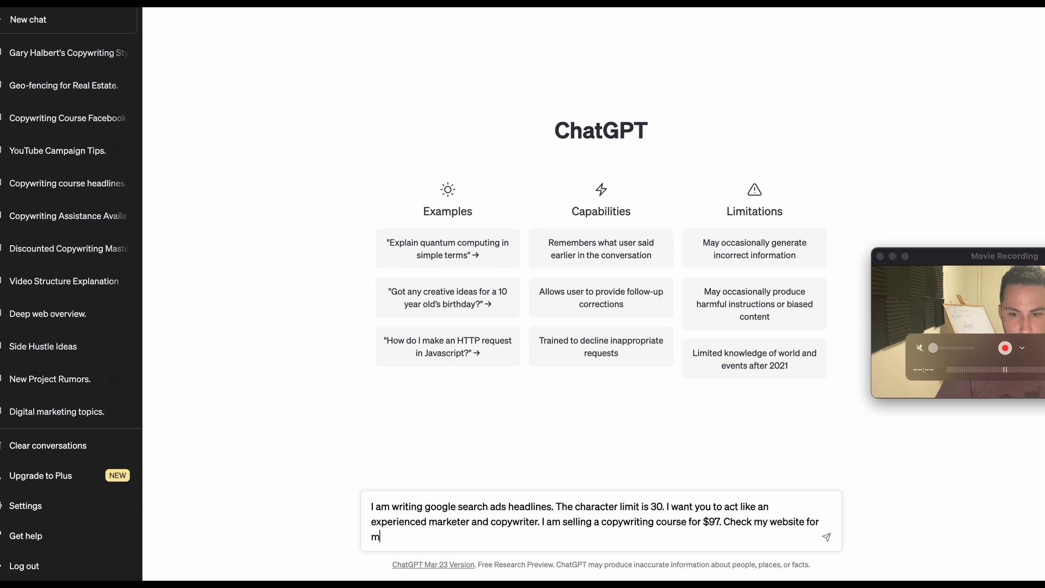
Continue the prompt with the sentence "Check my website for more details.".
{"action": "key", "text": "BackSpace"}
{"action": "key", "text": "BackSpace"}
{"action": "type", "text": "details."}
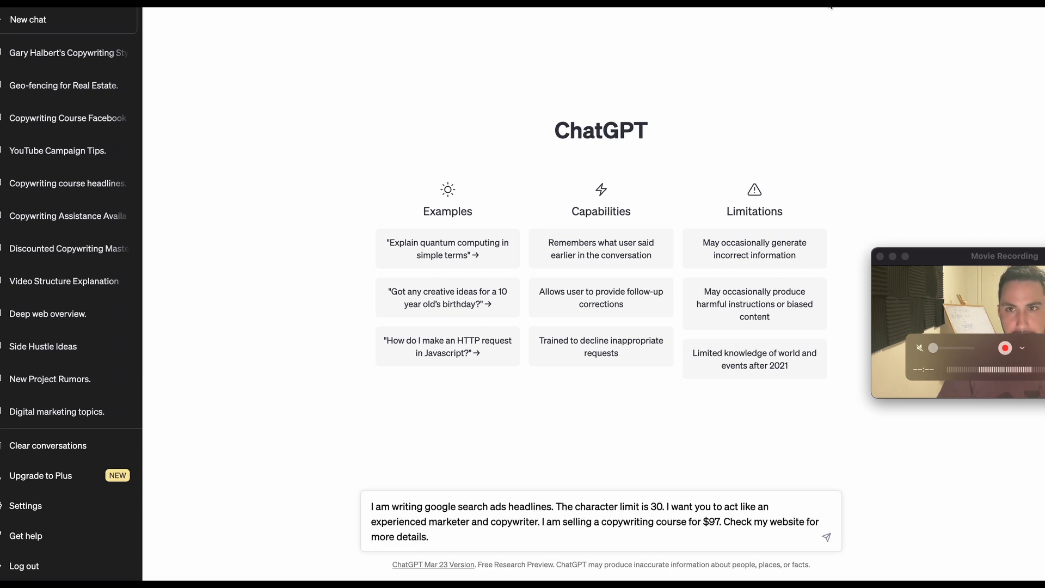
Insert the course page's address, ending in /courses/milliondollarcopywriter, as a separate paragraph of the prompt, followed by a blank line.
{"action": "left_click", "coordinate": [350, 9]}
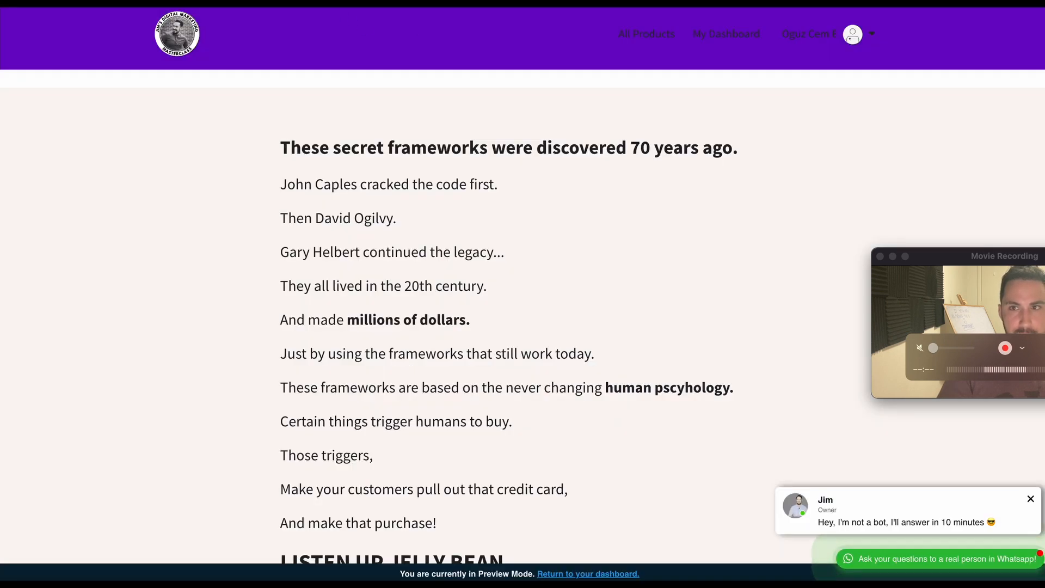
{"action": "left_click", "coordinate": [177, 586]}
{"action": "key", "text": "shift+Return"}
{"action": "key", "text": "shift+Return"}
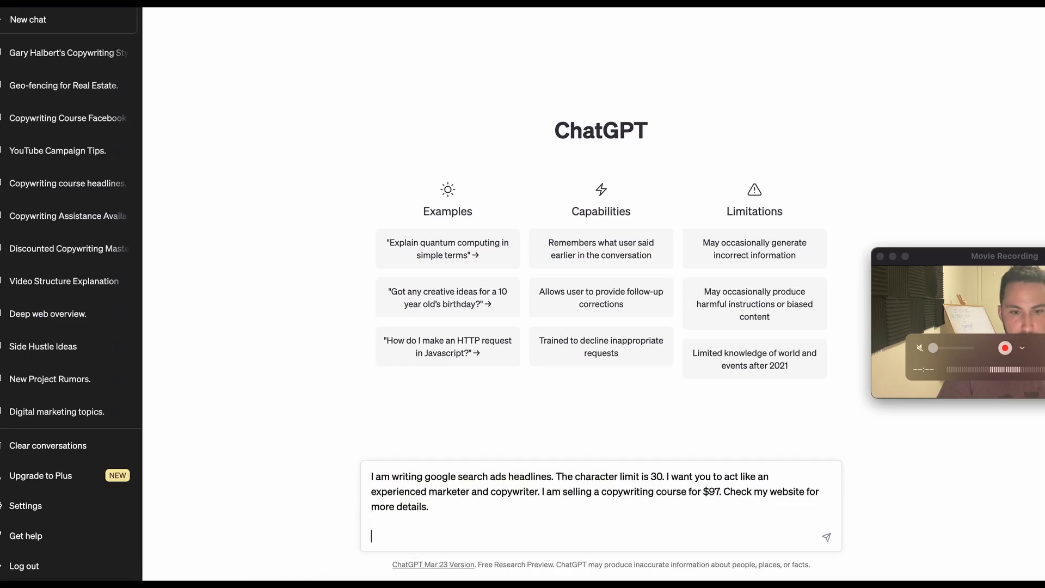
{"action": "type", "text": "https://www.jimsdigitalmarketing.com/courses/milliondollarcopywriter"}
{"action": "key", "text": "shift+Return"}
{"action": "key", "text": "shift+Return"}
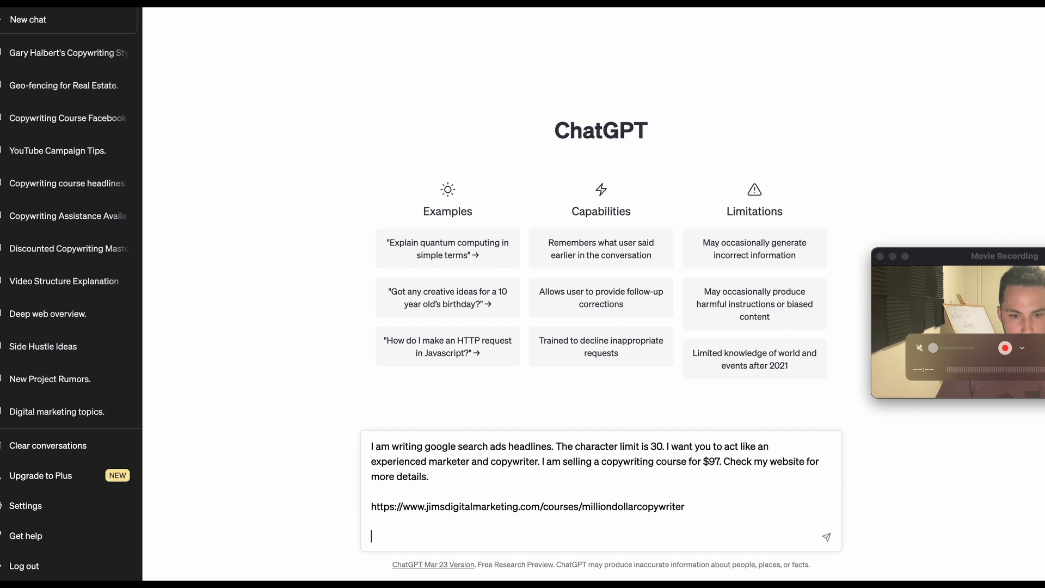
Add the request "Now give me 10 headline ideas for google search ads" to the end of the prompt.
{"action": "type", "text": "Now"}
{"action": "type", "text": " aft"}
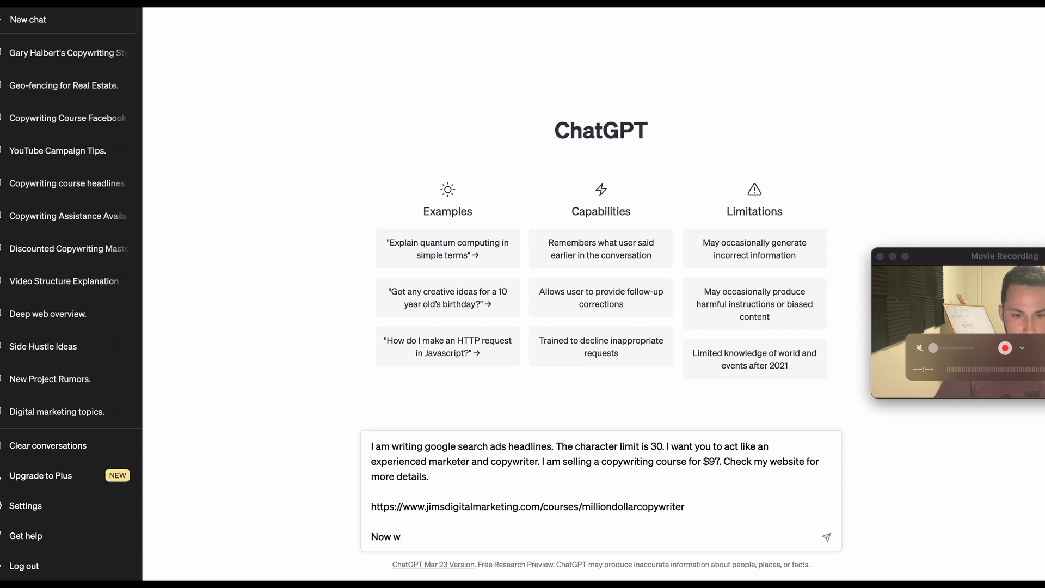
{"action": "key", "text": "BackSpace"}
{"action": "type", "text": "give me 10 headli"}
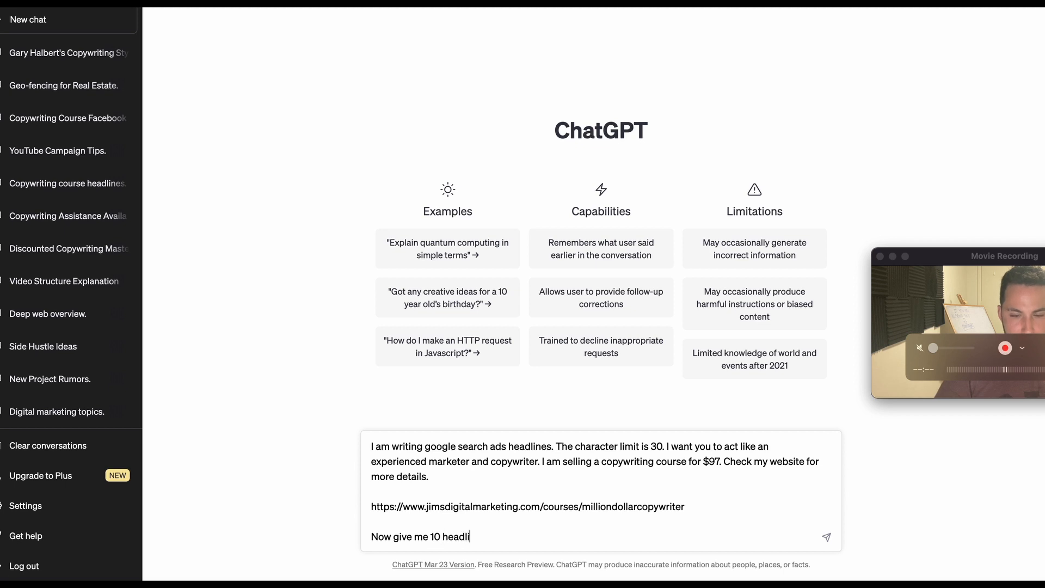
{"action": "type", "text": "ne ideas"}
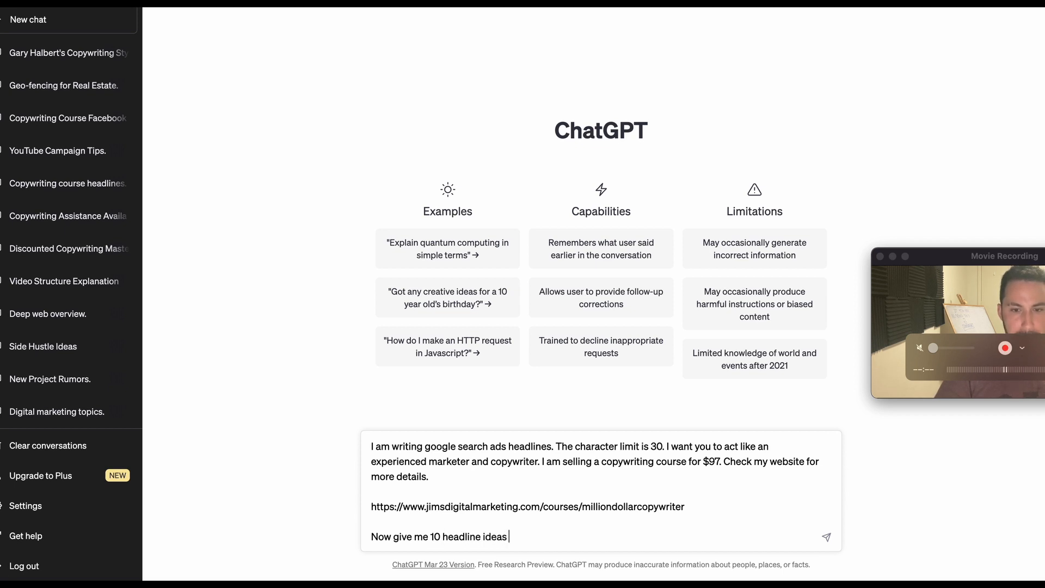
{"action": "type", "text": " for google searc"}
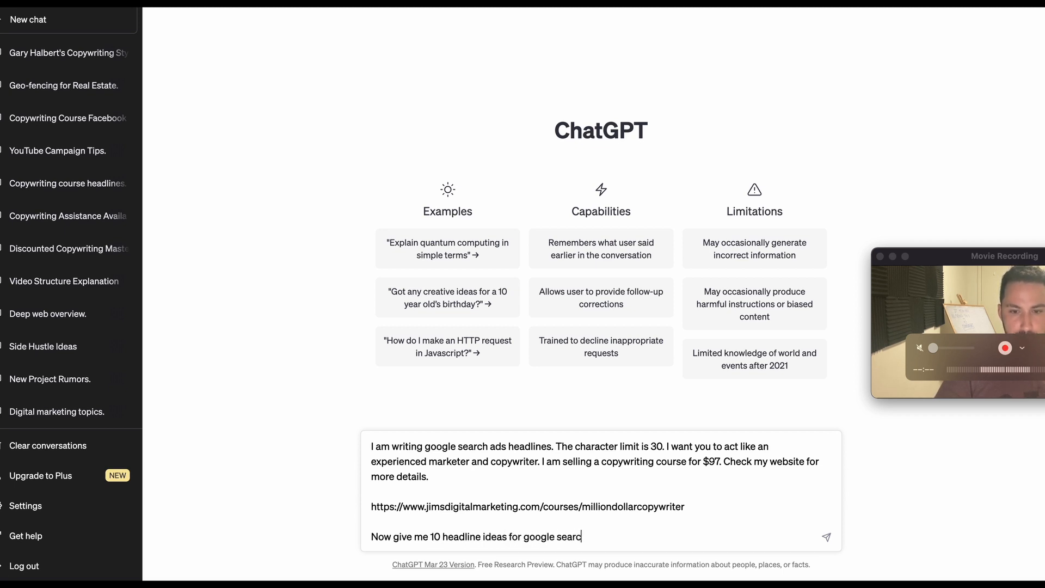
{"action": "type", "text": "h ads. Also"}
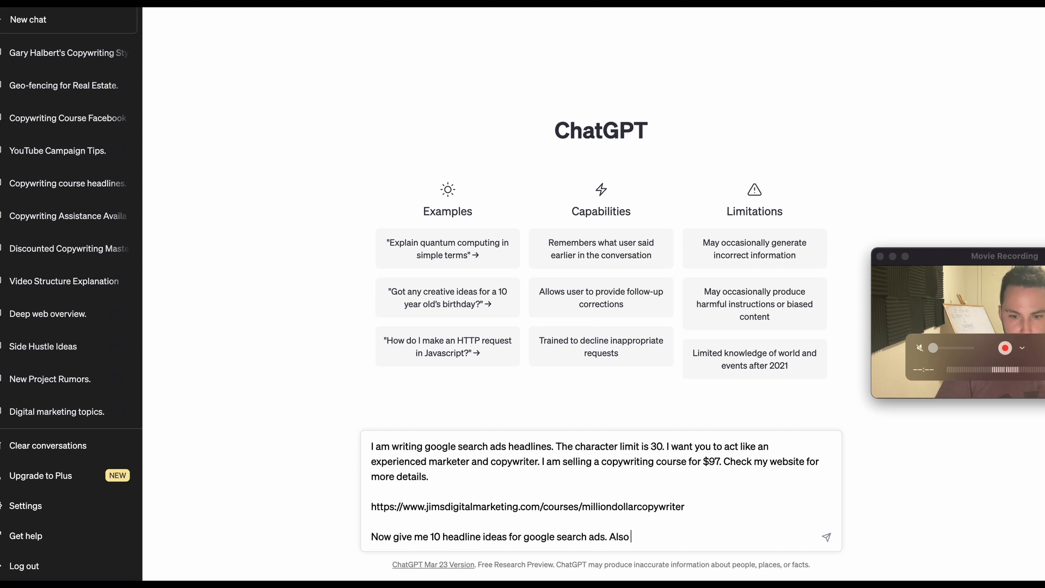
{"action": "type", "text": " make sure you "}
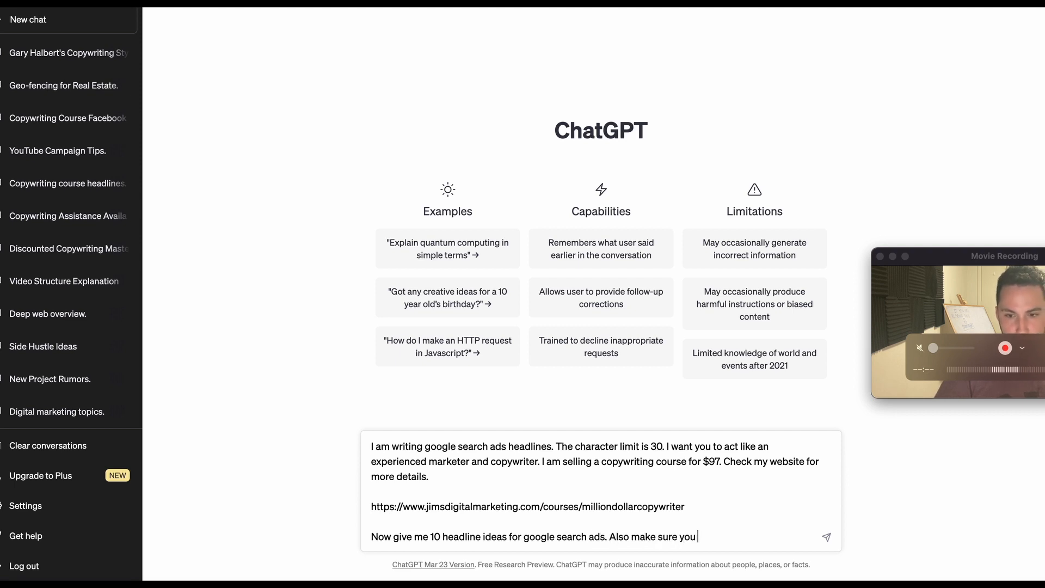
{"action": "type", "text": "include"}
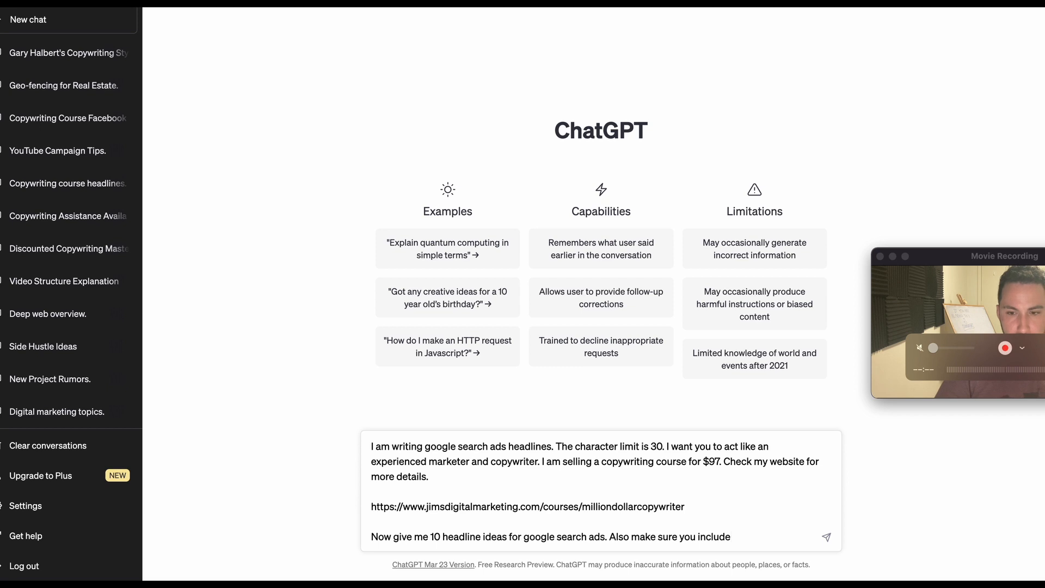
{"action": "type", "text": " copywriting cou"}
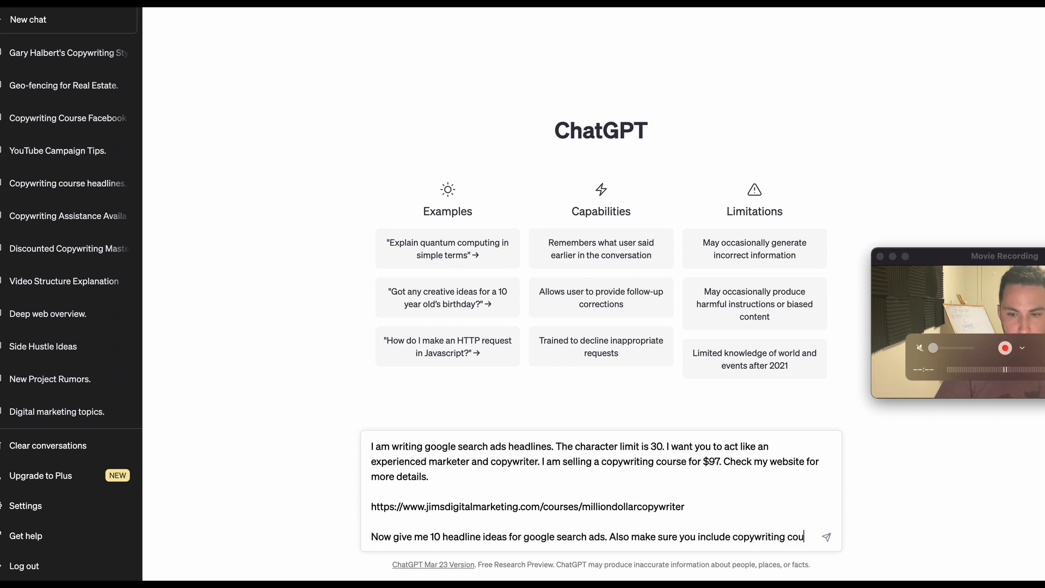
{"action": "type", "text": "rse keyword"}
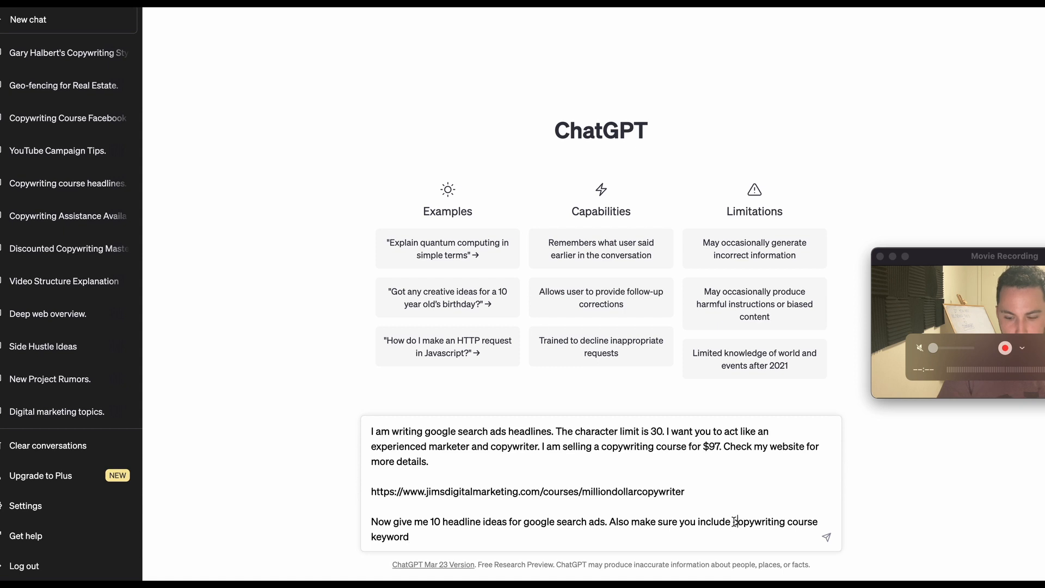
{"action": "type", "text": "\""}
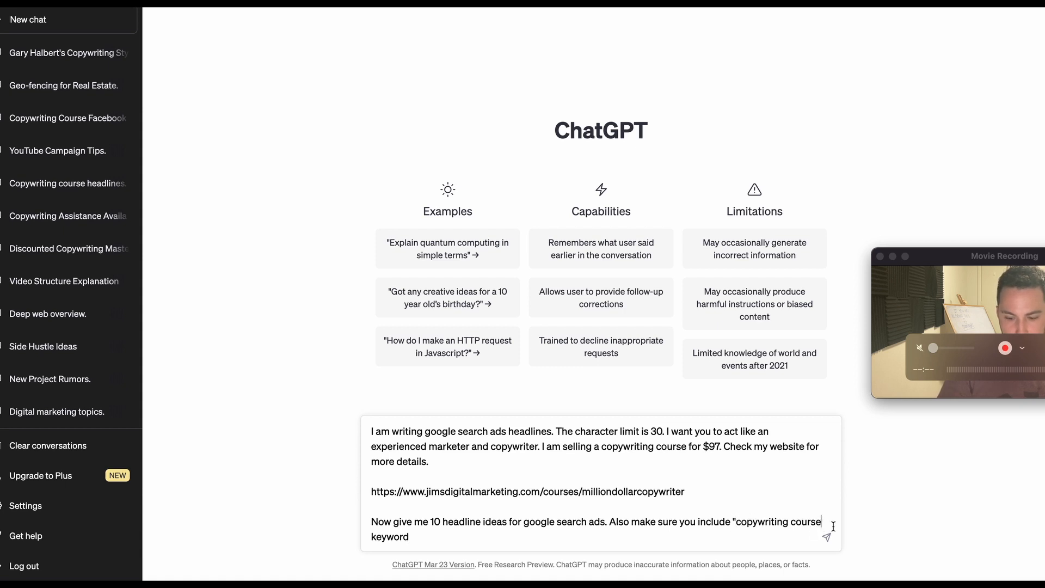
{"action": "type", "text": "\""}
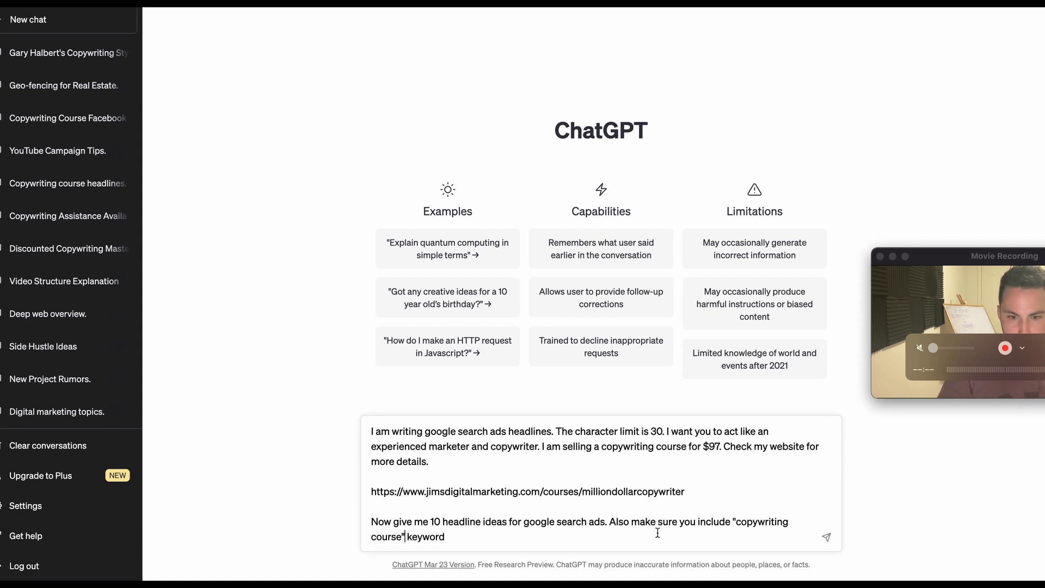
Put quotation marks around "copywriting course", finish the sentence with "in the ads", and send the prompt.
{"action": "left_click", "coordinate": [608, 534]}
{"action": "type", "text": "in the"}
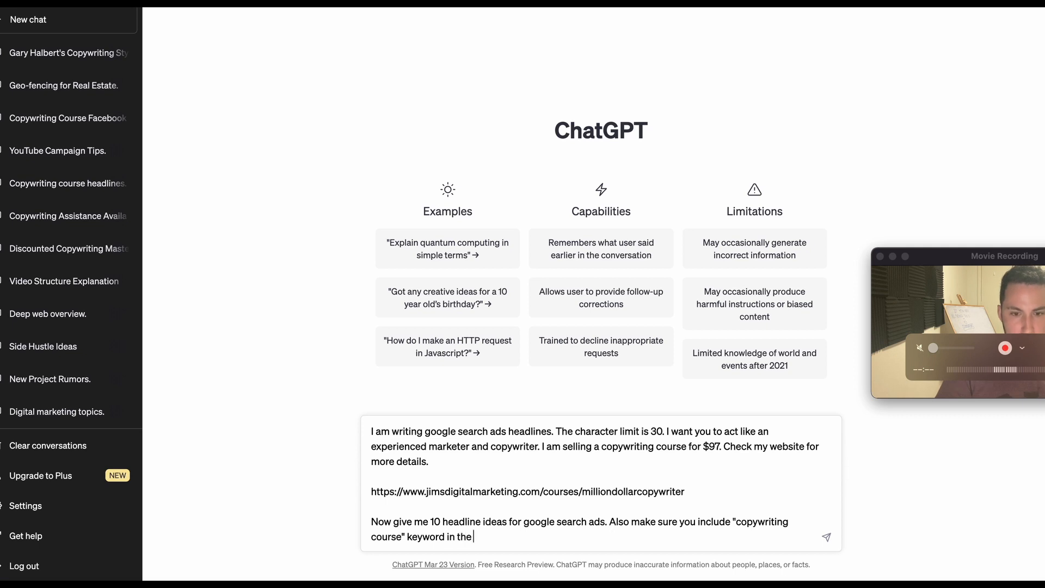
{"action": "type", "text": " ads"}
{"action": "key", "text": "Return"}
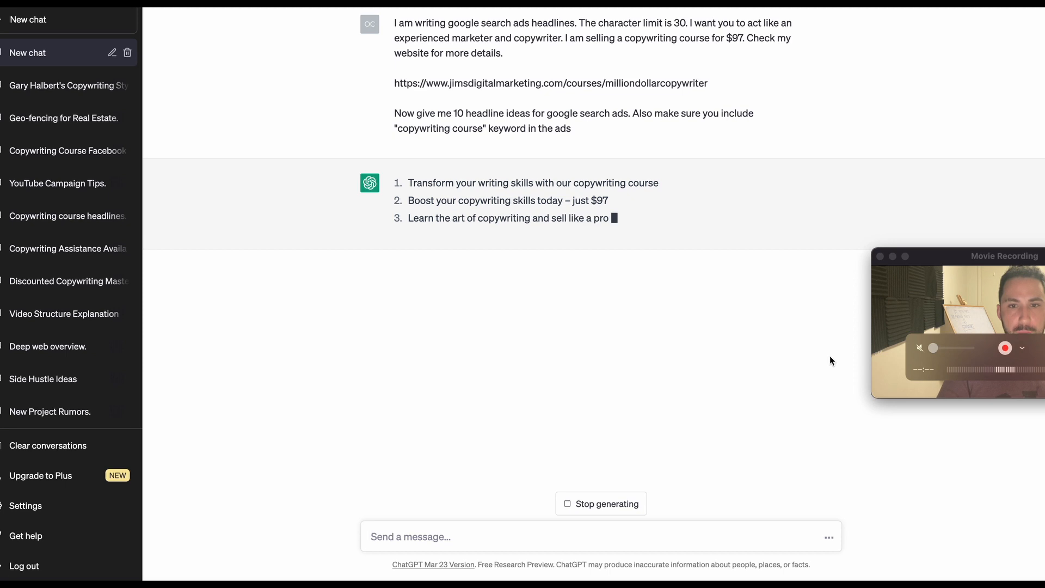
Try ChatGPT's "Transform your writing skills with our copywriting course" as the first headline in Google Ads, then undo it.
{"action": "triple_click", "coordinate": [611, 183]}
{"action": "key", "text": "super+c"}
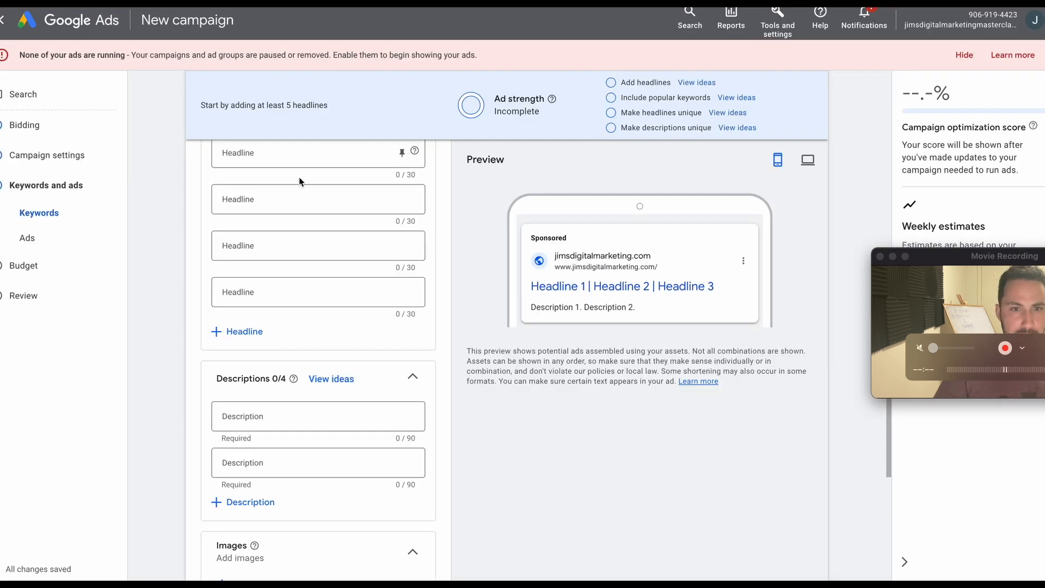
{"action": "scroll", "coordinate": [301, 179], "scroll_direction": "up", "scroll_amount": 5}
{"action": "left_click", "coordinate": [300, 330]}
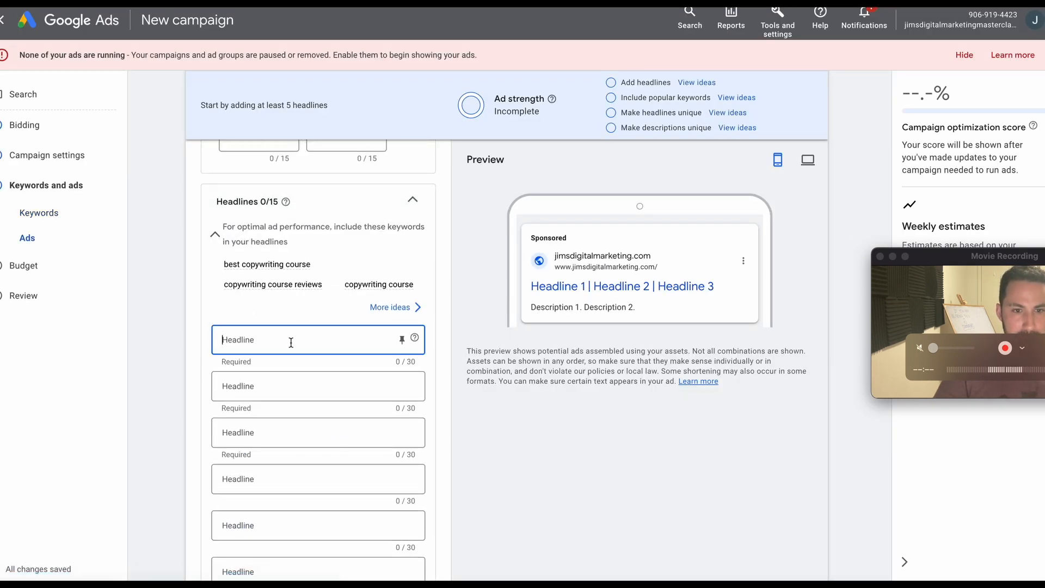
{"action": "key", "text": "super+v"}
{"action": "key", "text": "super+z"}
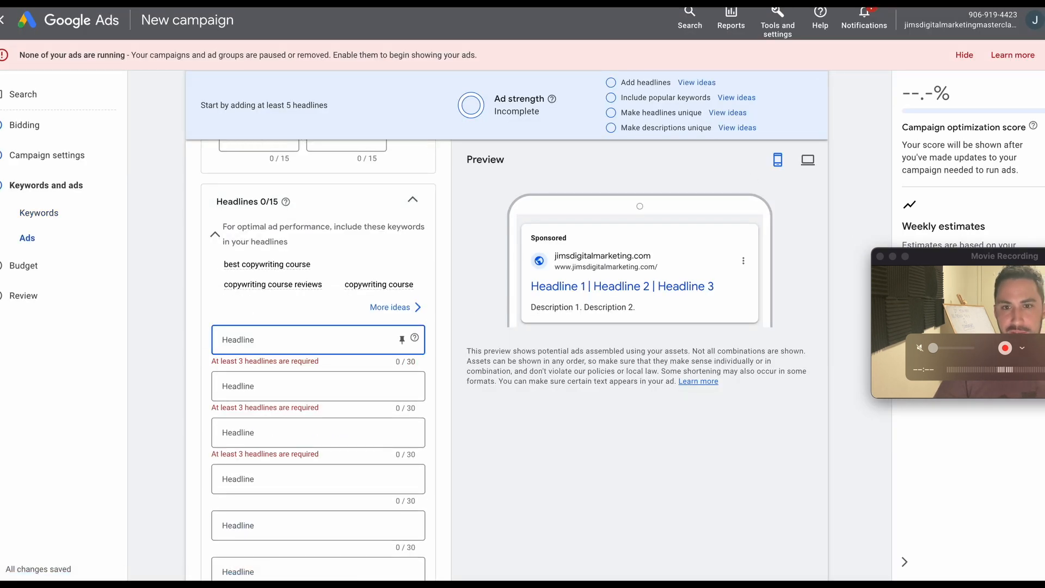
Return to ChatGPT and send "These are more than 30 characters. Make it shorter so they are 30 characters or less".
{"action": "key", "text": "super+Tab"}
{"action": "left_click", "coordinate": [522, 535]}
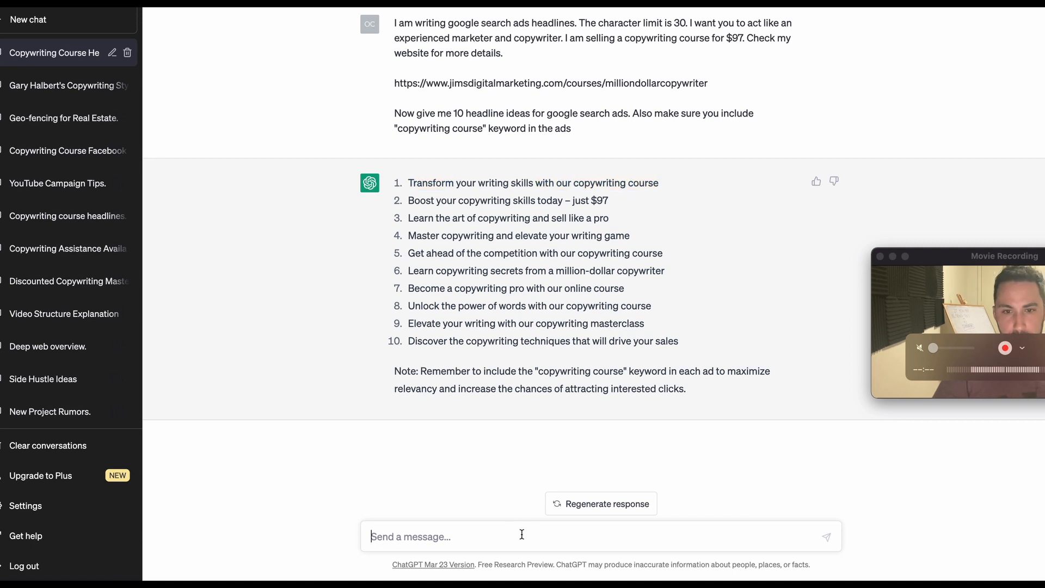
{"action": "type", "text": "These a"}
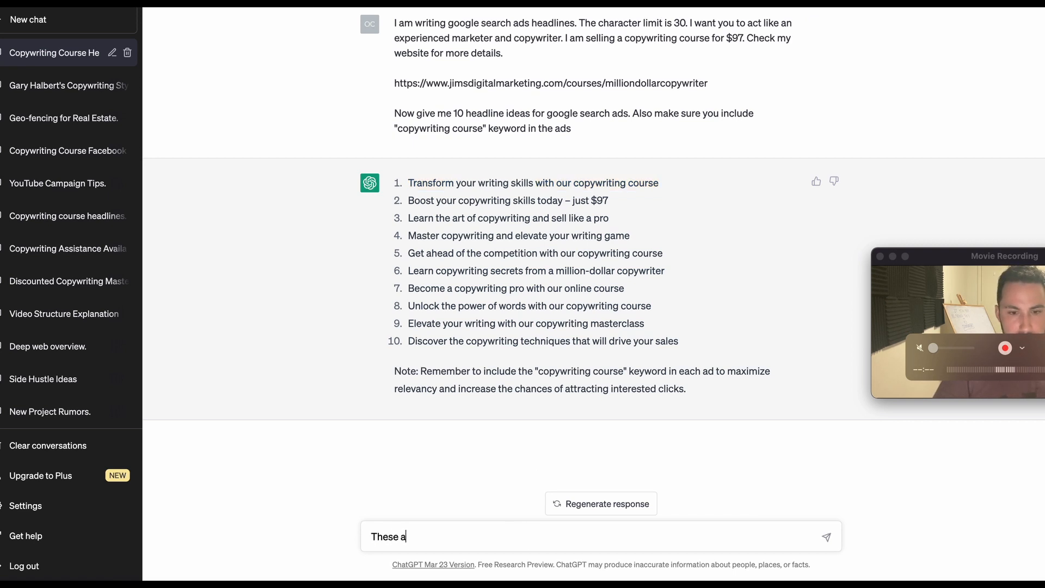
{"action": "type", "text": "re more than 30"}
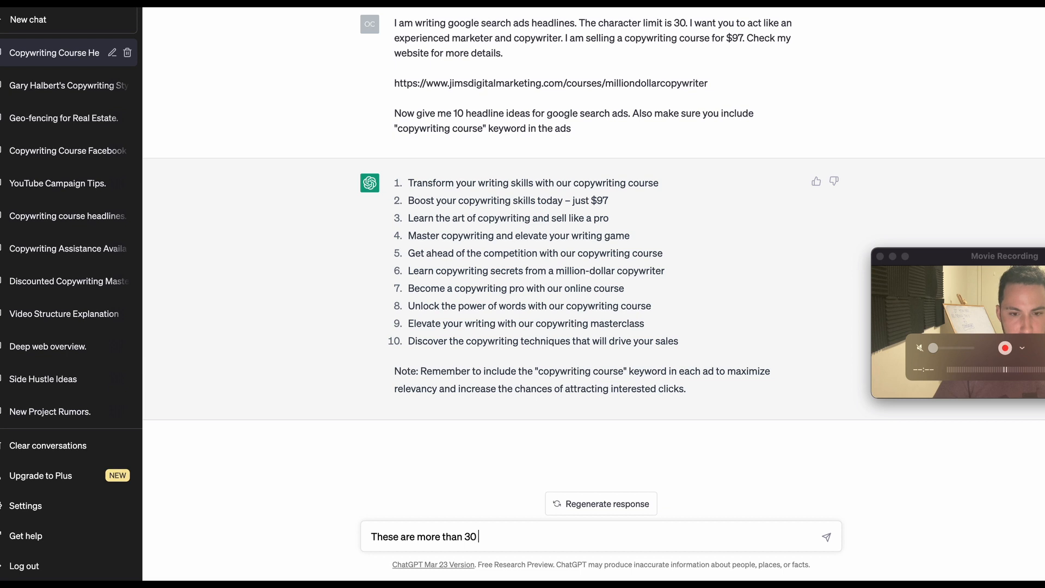
{"action": "type", "text": " characters. Make it shorter so"}
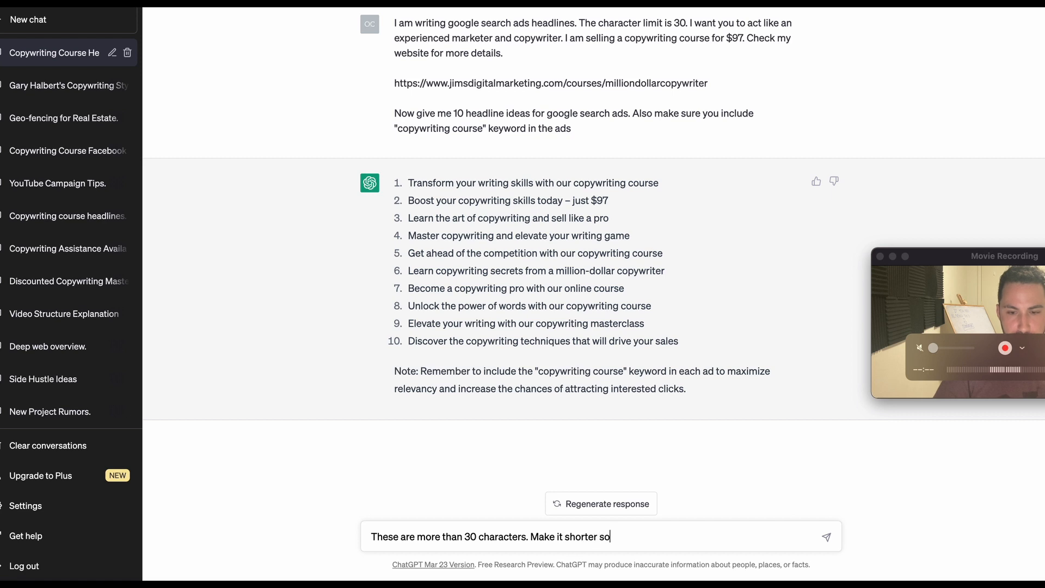
{"action": "type", "text": "ey ar"}
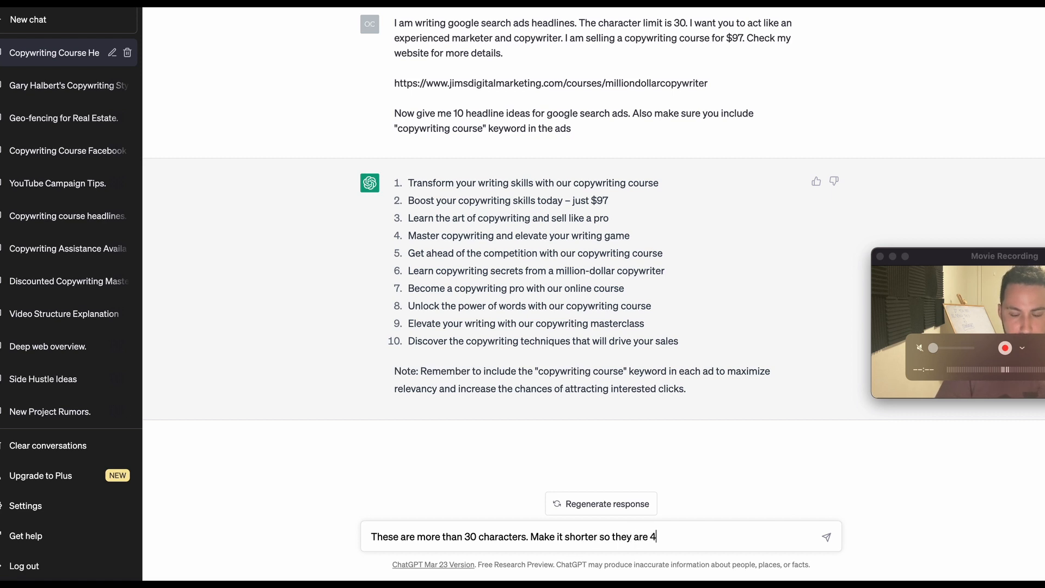
{"action": "type", "text": "e 30 charact"}
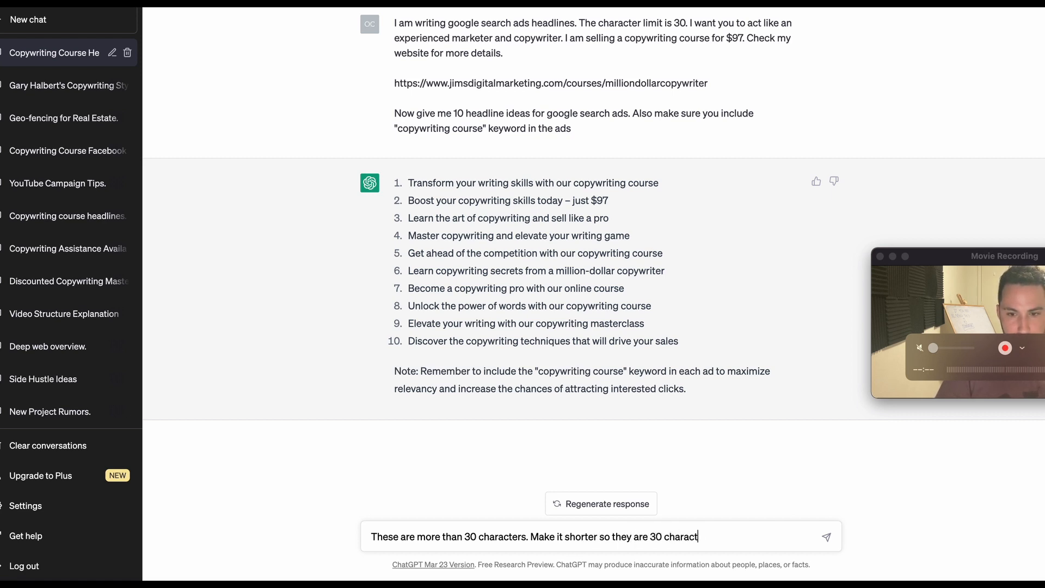
{"action": "type", "text": "ers or less"}
{"action": "key", "text": "Return"}
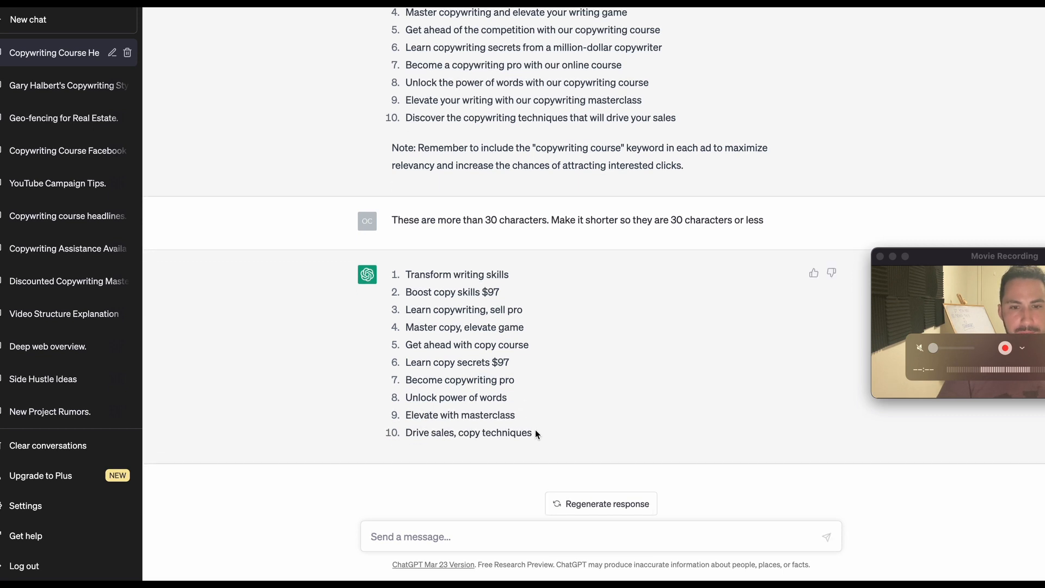
Copy the shortened suggestion "Transform writing skills" from ChatGPT into the first headline field of the Google Ads ad.
{"action": "triple_click", "coordinate": [455, 274]}
{"action": "key", "text": "super+c"}
{"action": "key", "text": "super+Tab"}
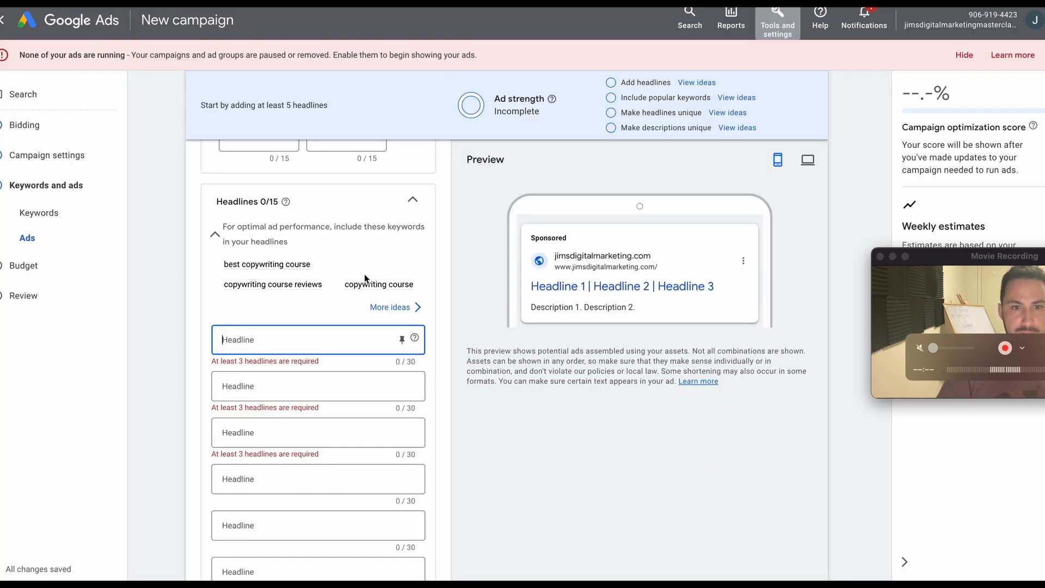
{"action": "key", "text": "super+v"}
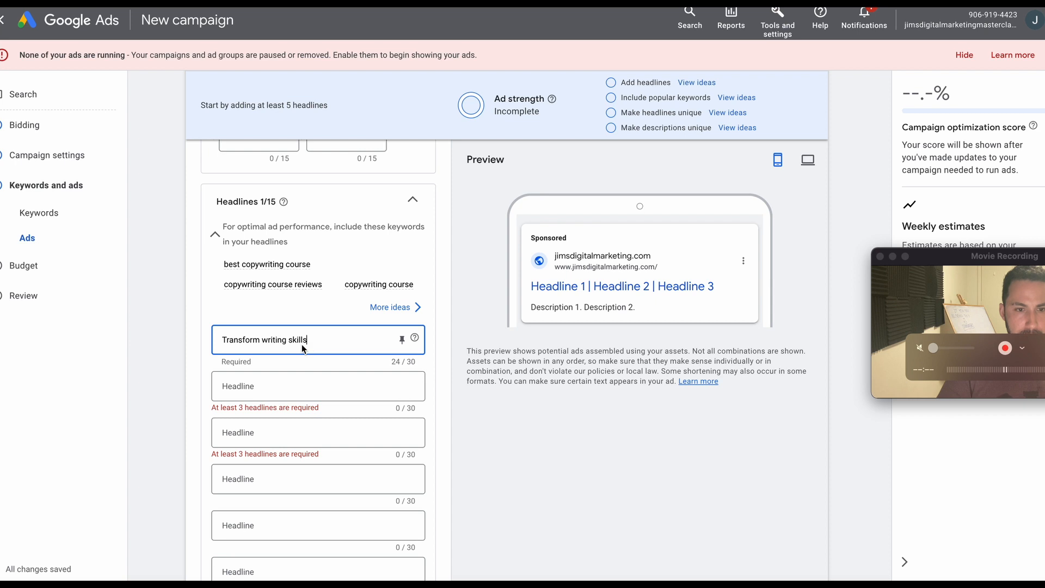
Capitalize the last two words of the first headline so it reads "Transform Writing Skills".
{"action": "left_click", "coordinate": [269, 340]}
{"action": "key", "text": "BackSpace"}
{"action": "type", "text": "W"}
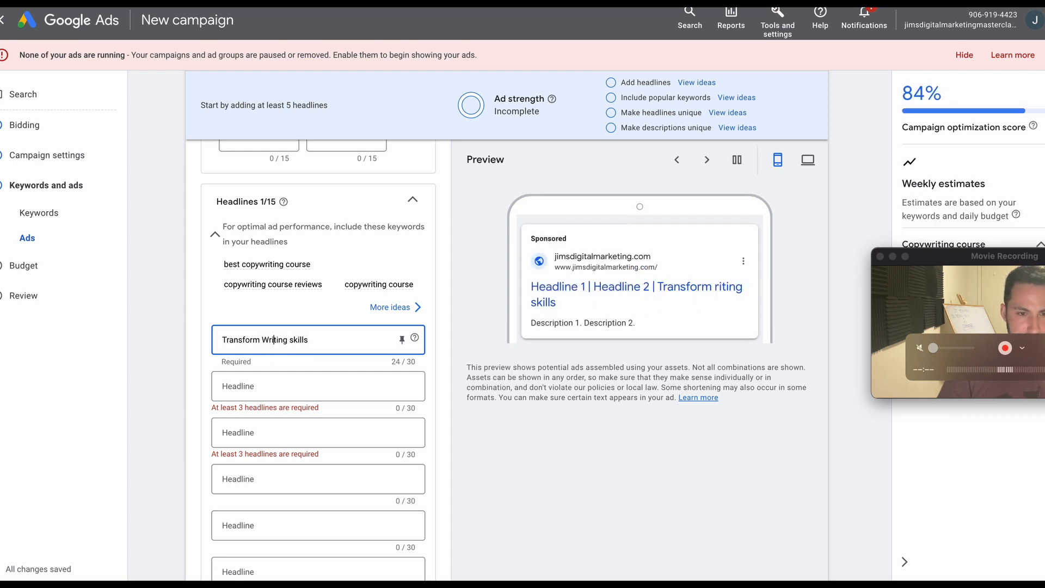
{"action": "key", "text": "Right"}
{"action": "key", "text": "Right"}
{"action": "key", "text": "Right"}
{"action": "key", "text": "BackSpace"}
{"action": "type", "text": "S"}
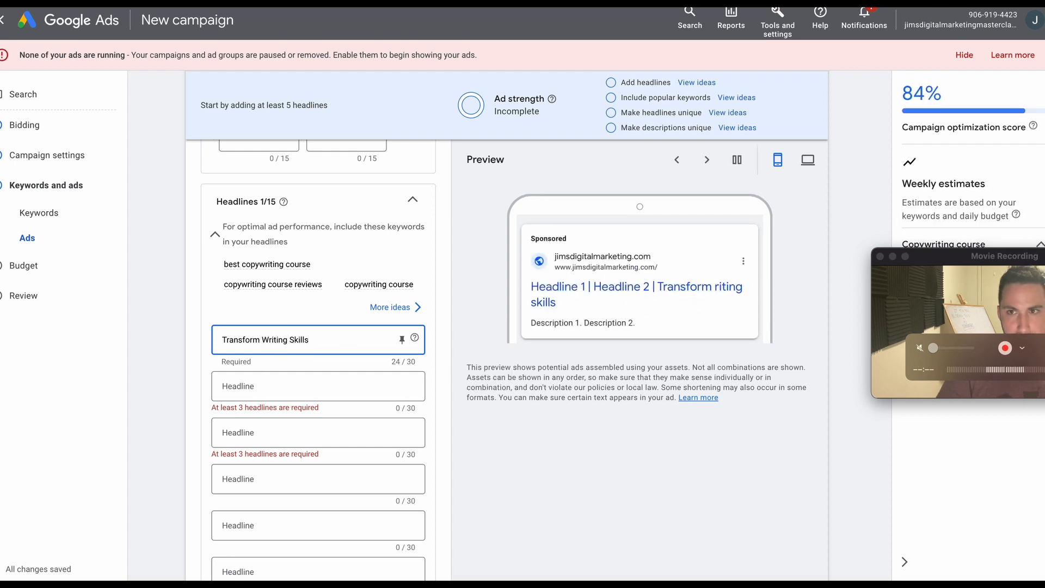
Copy "Transform Writing Skills" from the first headline into the second headline.
{"action": "triple_click", "coordinate": [316, 339]}
{"action": "key", "text": "super+c"}
{"action": "left_click", "coordinate": [299, 386]}
{"action": "key", "text": "super+v"}
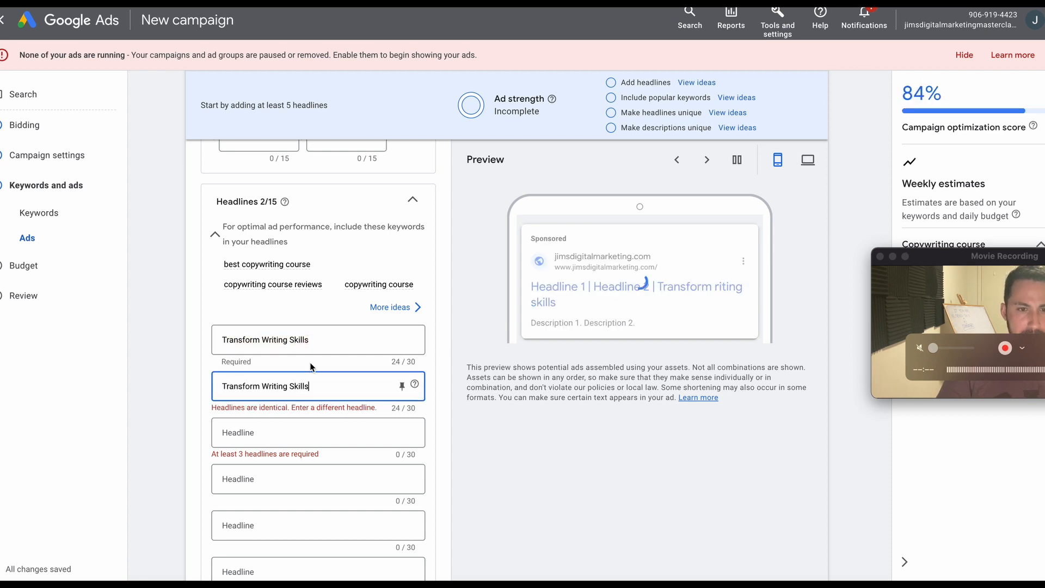
Replace the first headline with "Copywriting Course" and pin it to show only in position 1.
{"action": "left_click", "coordinate": [323, 339]}
{"action": "triple_click", "coordinate": [322, 340]}
{"action": "scroll", "coordinate": [323, 342], "scroll_direction": "up", "scroll_amount": 9}
{"action": "scroll", "coordinate": [322, 343], "scroll_direction": "down", "scroll_amount": 5}
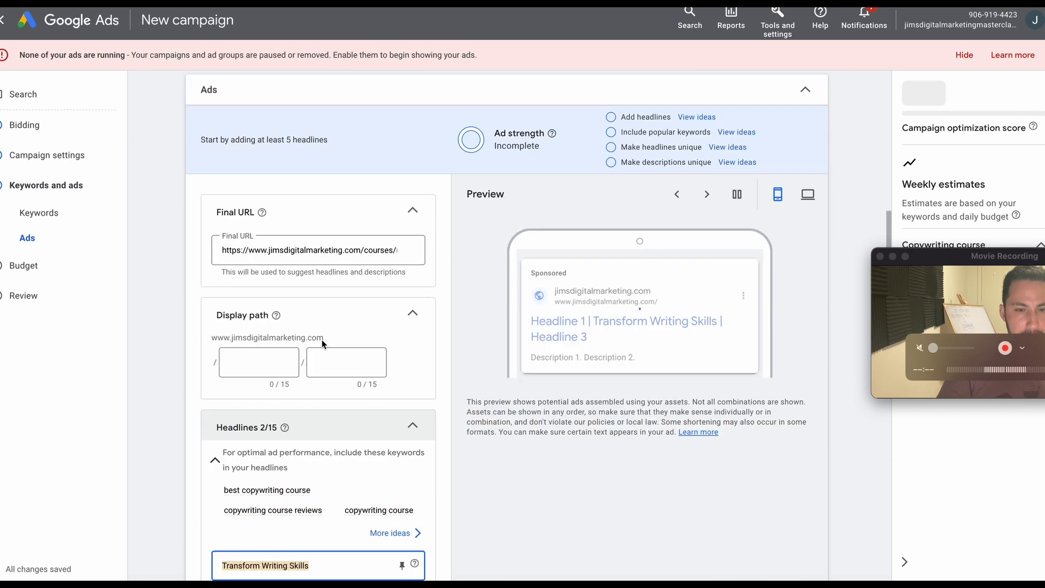
{"action": "scroll", "coordinate": [323, 343], "scroll_direction": "up", "scroll_amount": 10}
{"action": "scroll", "coordinate": [322, 401], "scroll_direction": "down", "scroll_amount": 10}
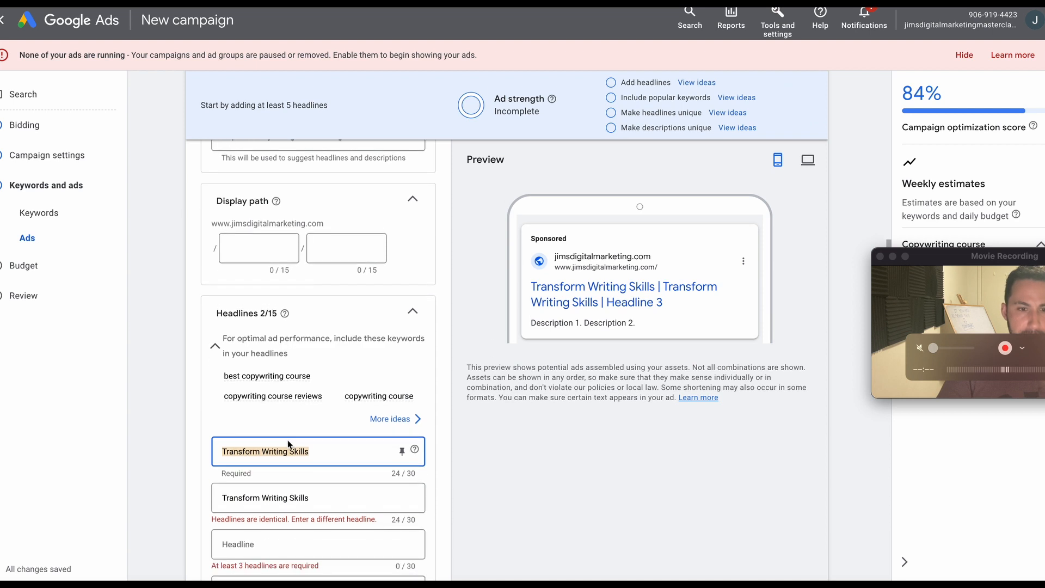
{"action": "type", "text": "copyw"}
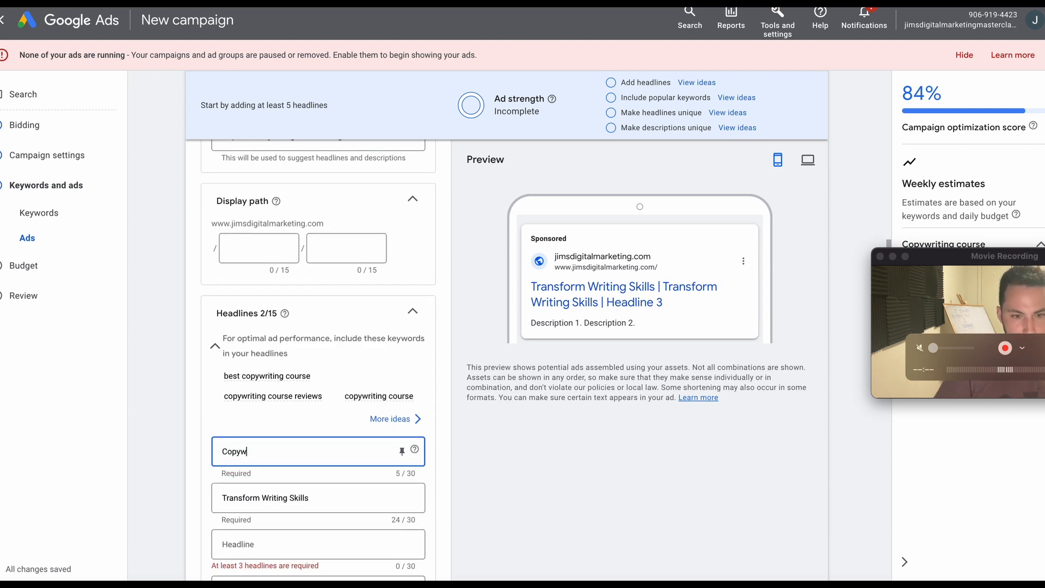
{"action": "type", "text": "riting Course"}
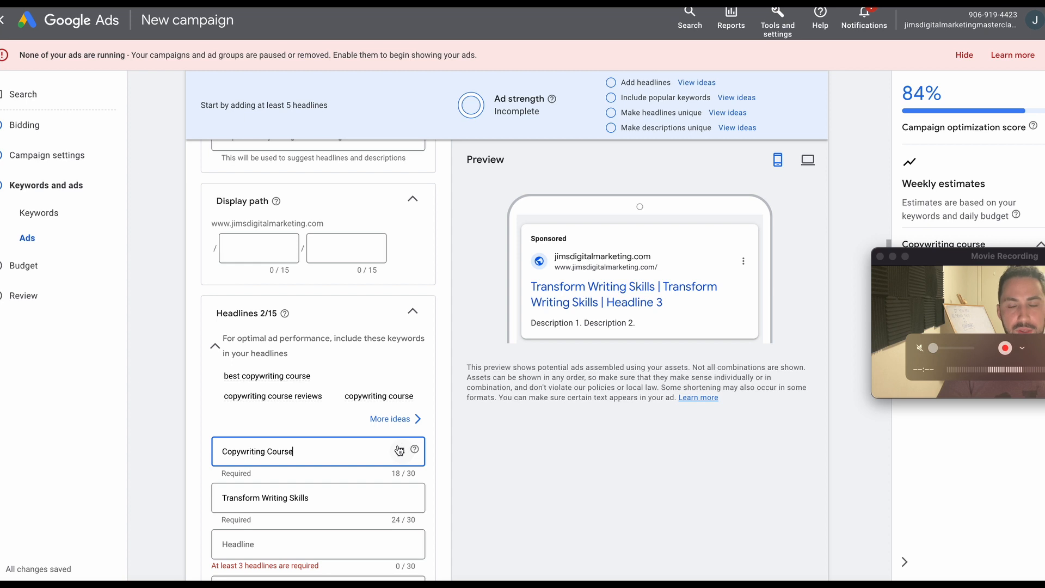
{"action": "left_click", "coordinate": [399, 450]}
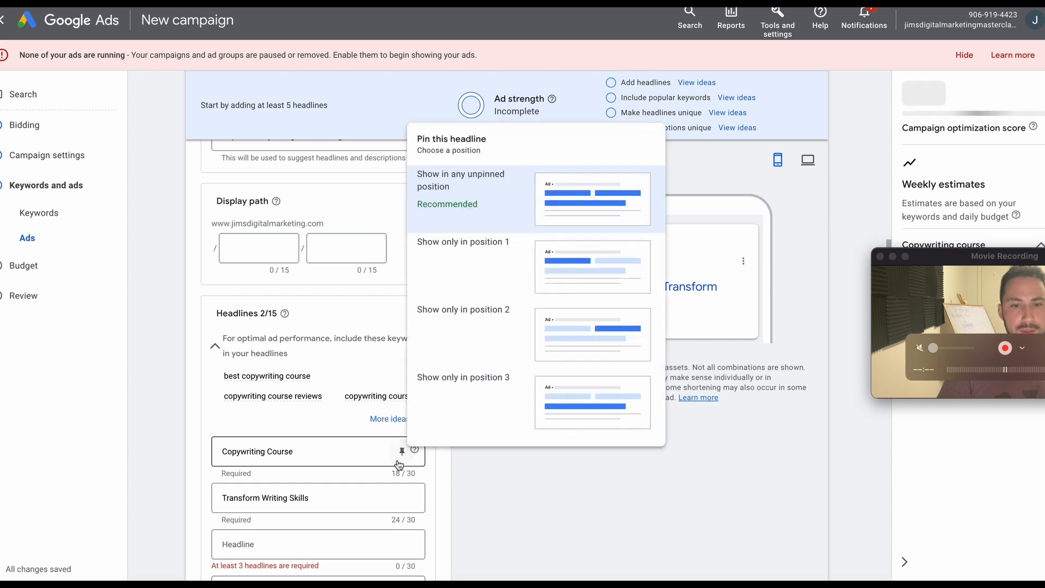
{"action": "left_click", "coordinate": [515, 277]}
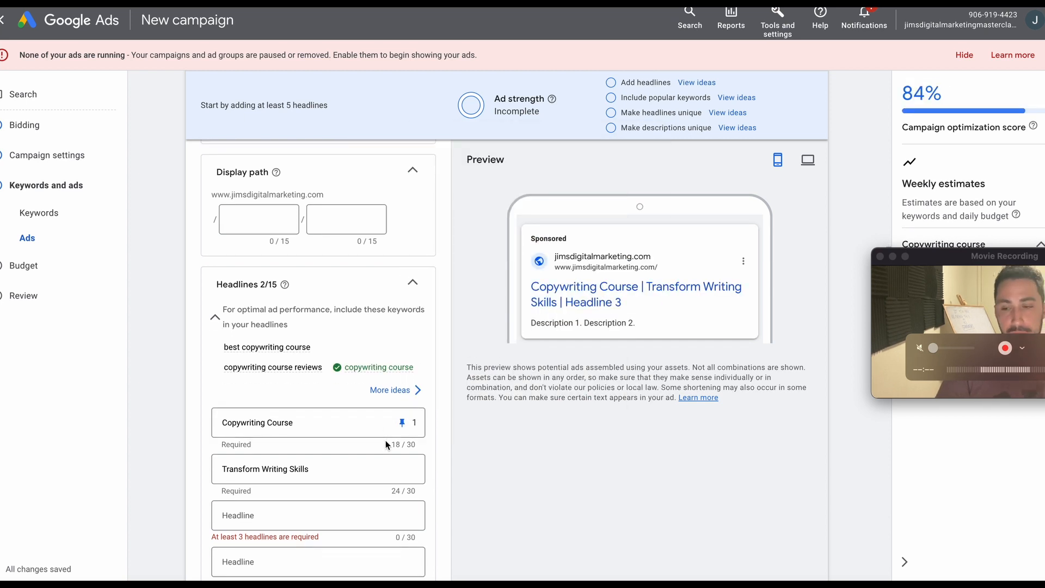
{"action": "left_click_drag", "start_coordinate": [955, 264], "coordinate": [937, 265]}
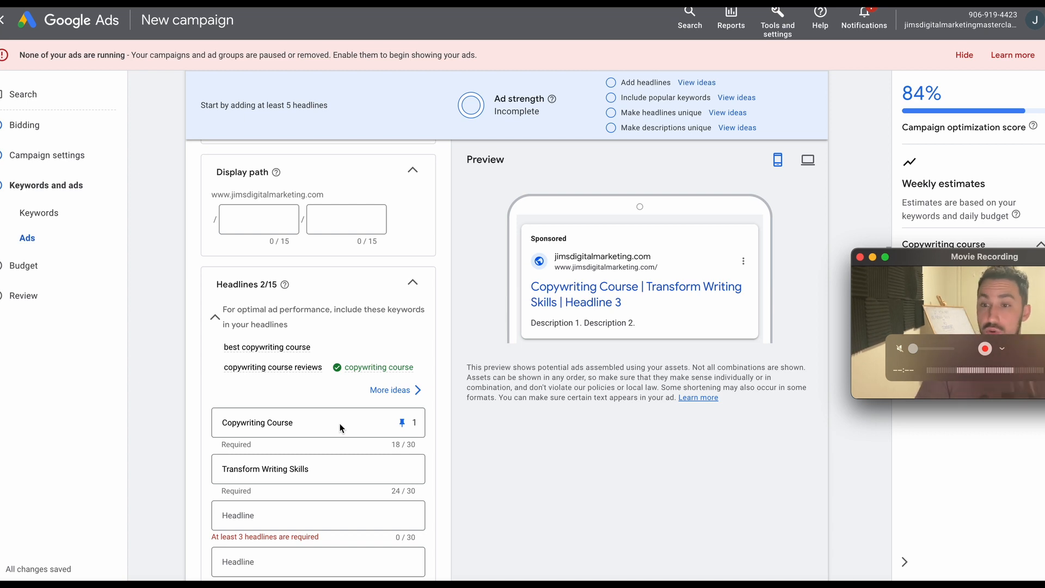
{"action": "scroll", "coordinate": [340, 428], "scroll_direction": "down", "scroll_amount": 2}
{"action": "scroll", "coordinate": [290, 403], "scroll_direction": "down", "scroll_amount": 1}
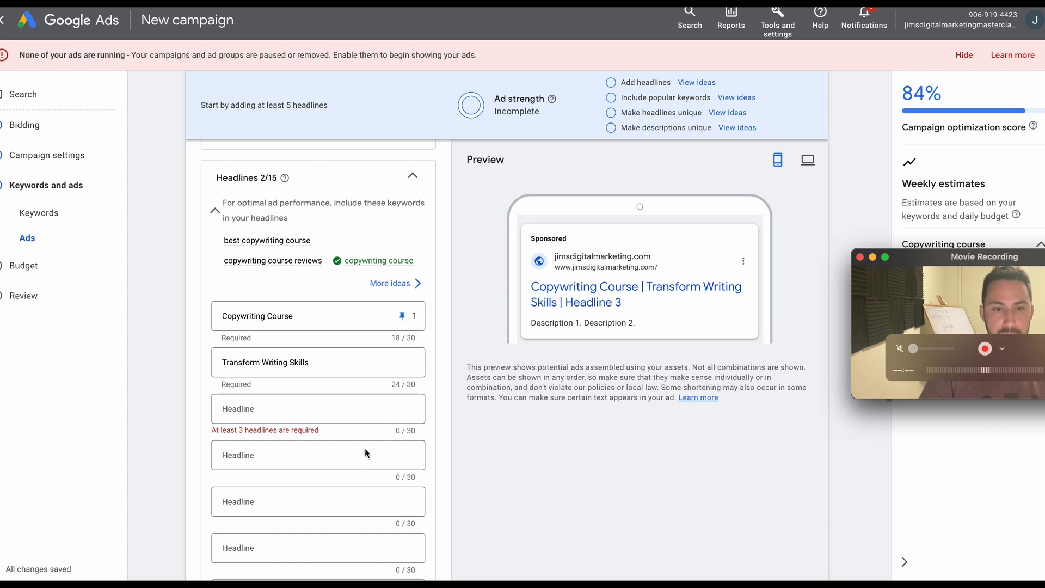
{"action": "left_click", "coordinate": [356, 407]}
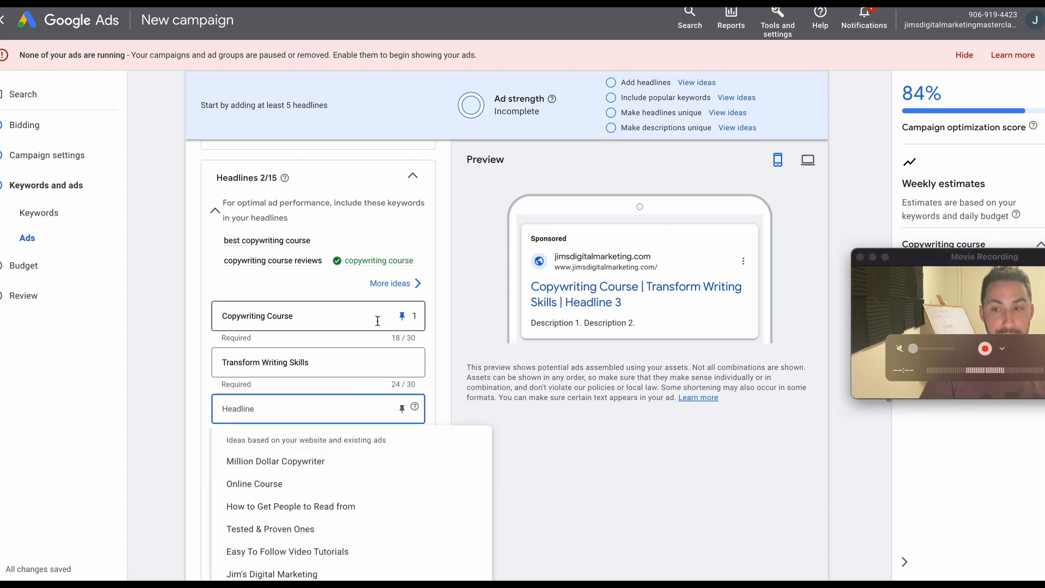
{"action": "left_click", "coordinate": [485, 274]}
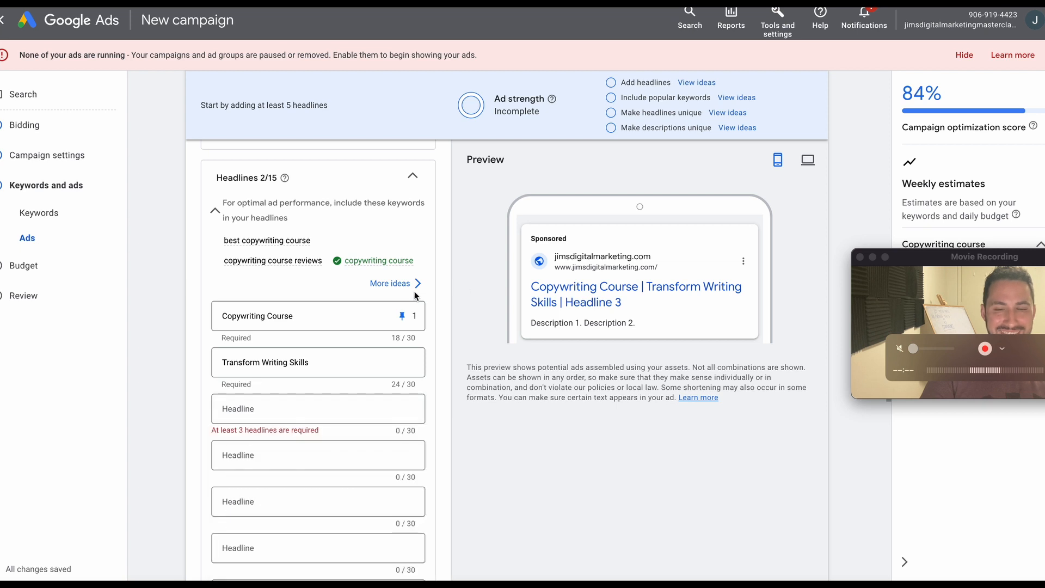
{"action": "scroll", "coordinate": [375, 353], "scroll_direction": "up", "scroll_amount": 15}
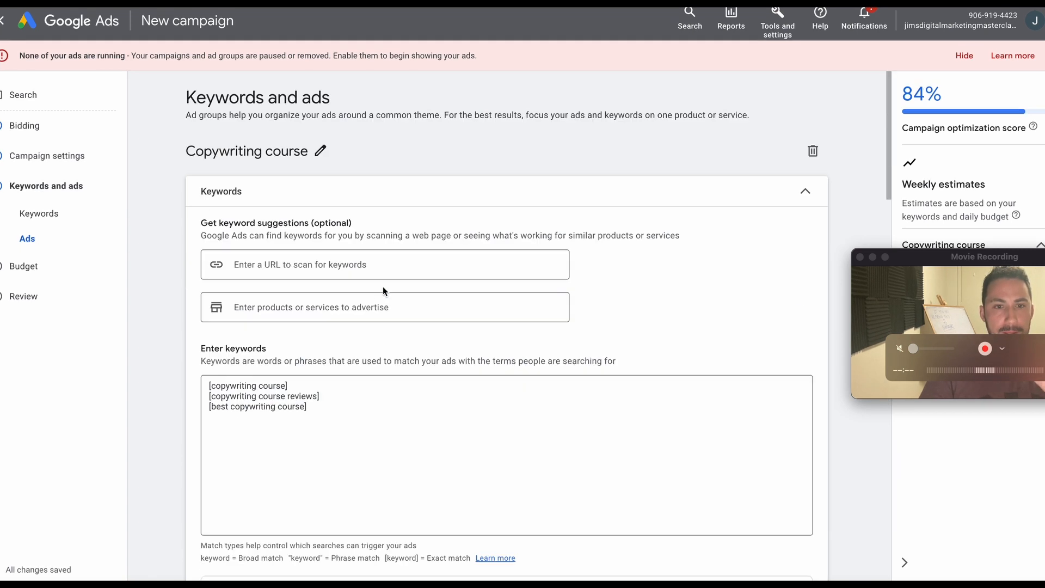
{"action": "scroll", "coordinate": [298, 358], "scroll_direction": "down", "scroll_amount": 15}
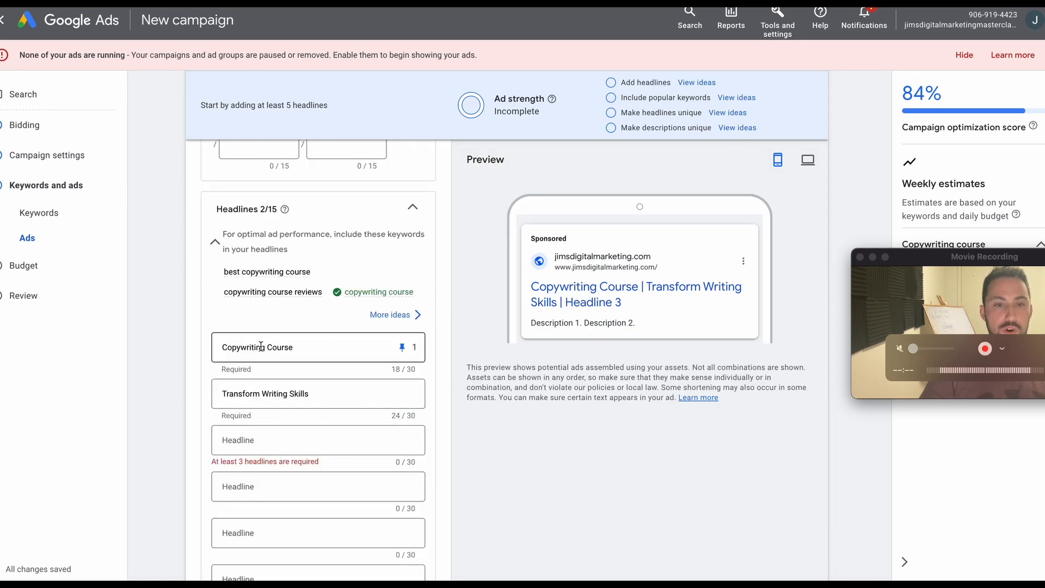
Copy the suggestion "Learn copywriting, sell pro" from ChatGPT into the third headline of the Google Ads ad.
{"action": "left_click", "coordinate": [591, 2]}
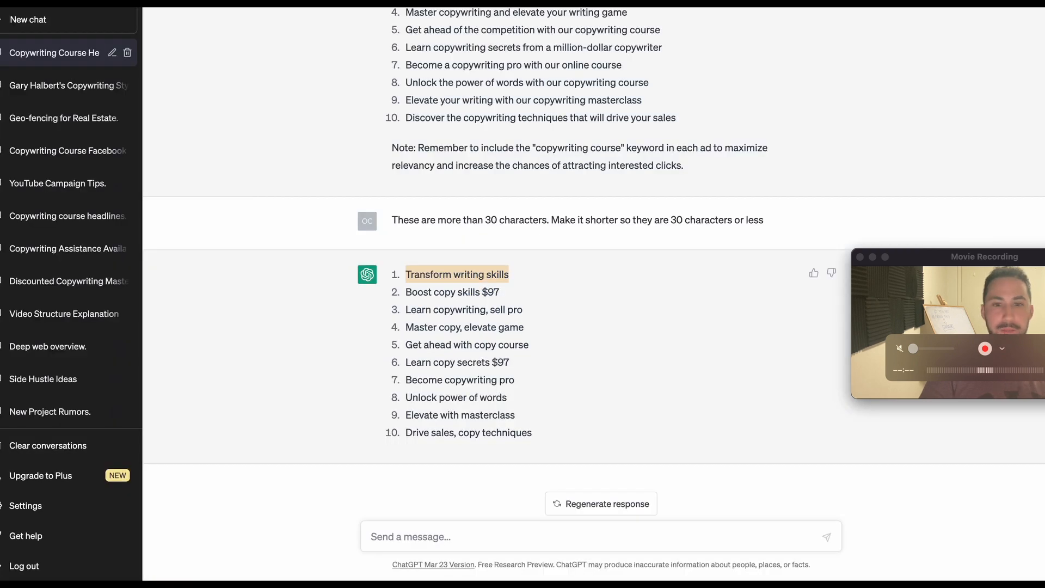
{"action": "left_click", "coordinate": [445, 296]}
{"action": "triple_click", "coordinate": [444, 296]}
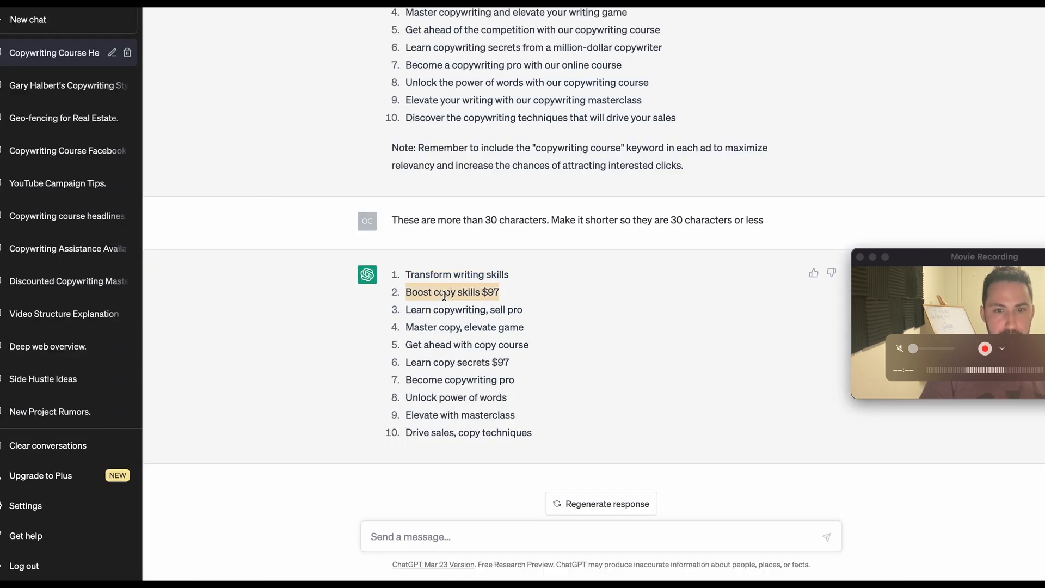
{"action": "double_click", "coordinate": [483, 309]}
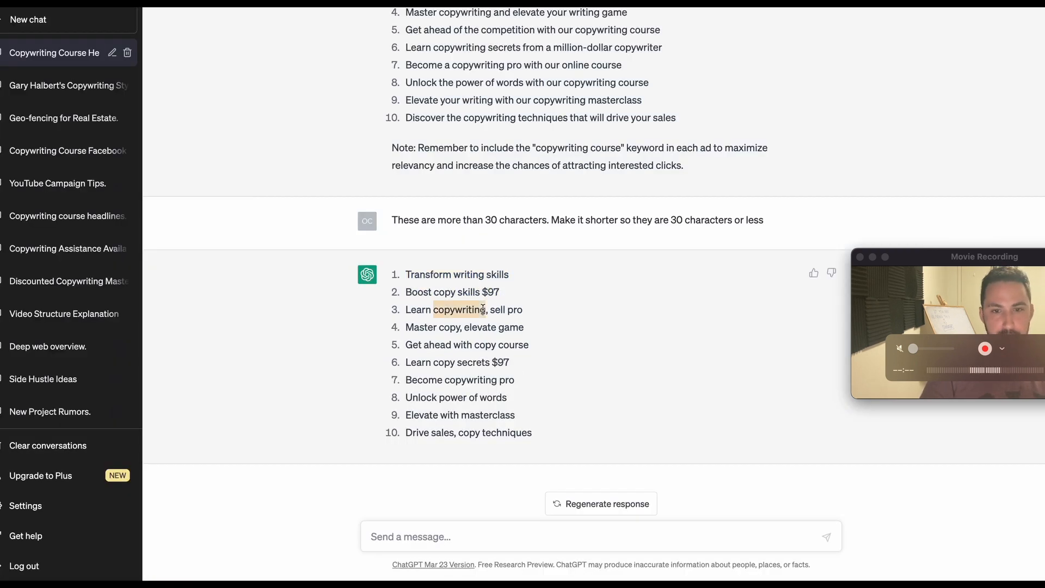
{"action": "left_click_drag", "start_coordinate": [521, 309], "coordinate": [394, 310]}
{"action": "key", "text": "super+c"}
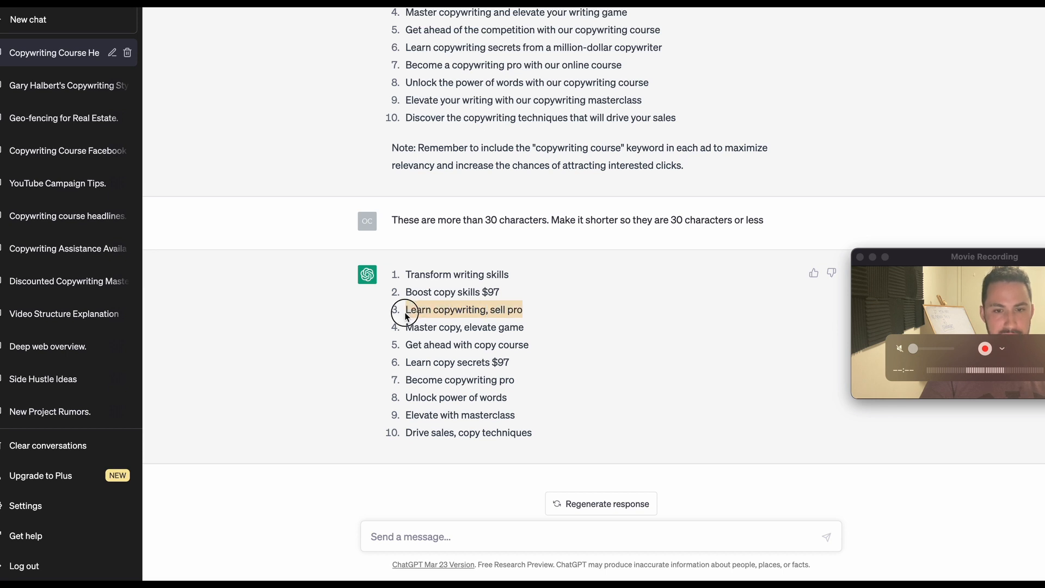
{"action": "key", "text": "super+Tab"}
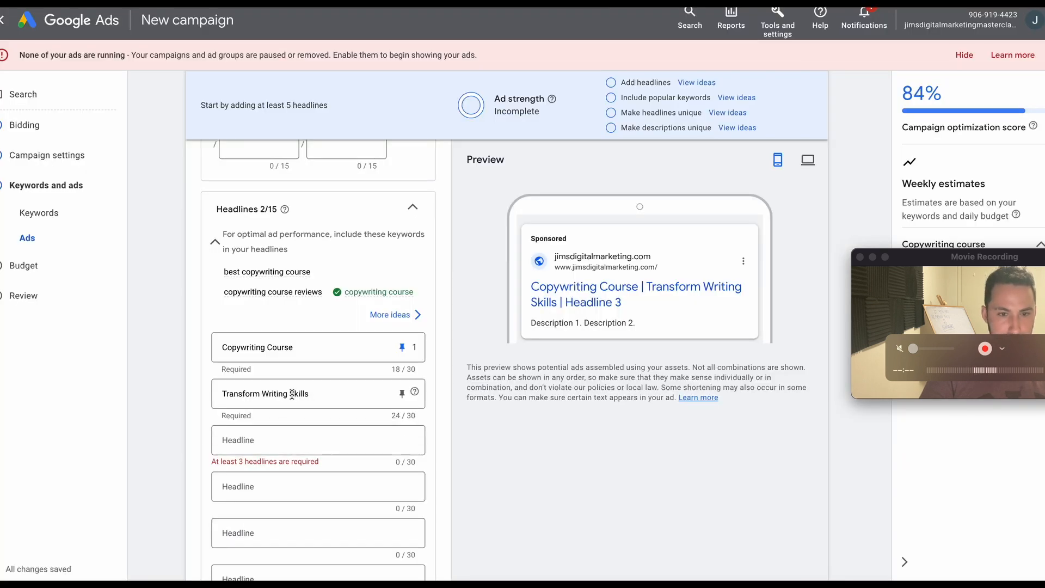
{"action": "left_click", "coordinate": [282, 440]}
{"action": "type", "text": "c"}
{"action": "key", "text": "BackSpace"}
{"action": "key", "text": "super+v"}
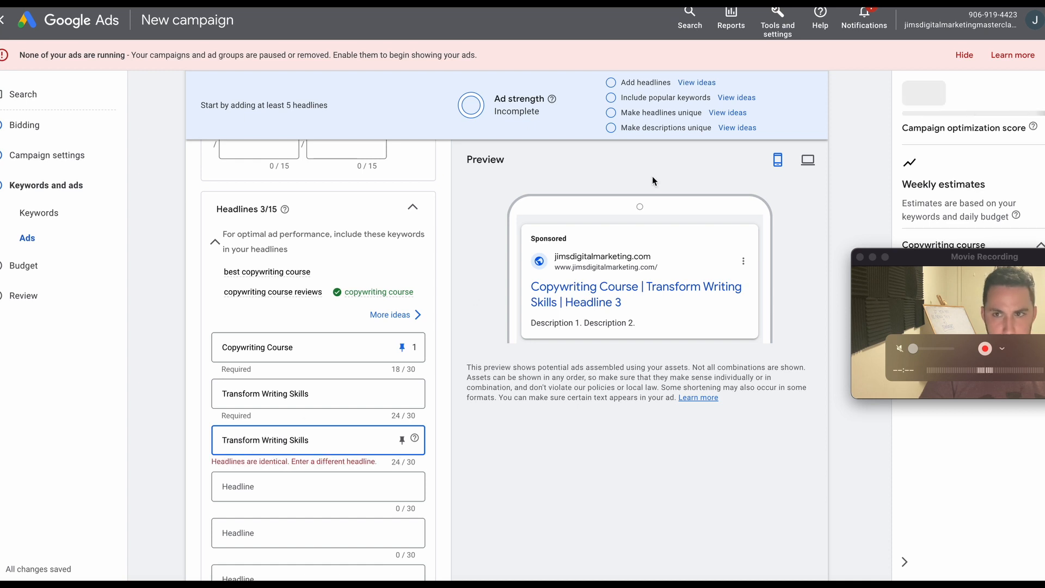
{"action": "key", "text": "super+Tab"}
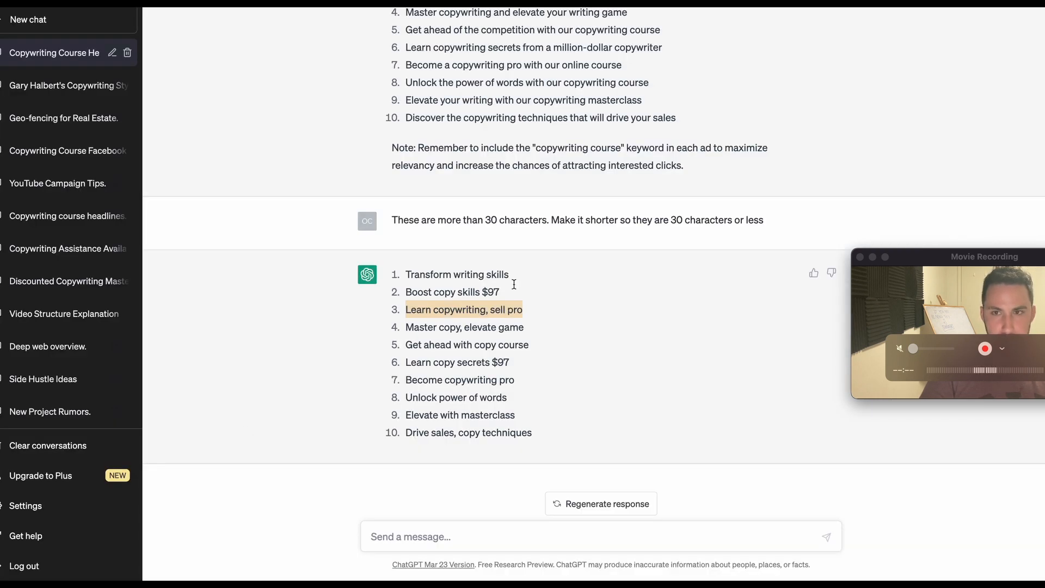
{"action": "key", "text": "super+Tab"}
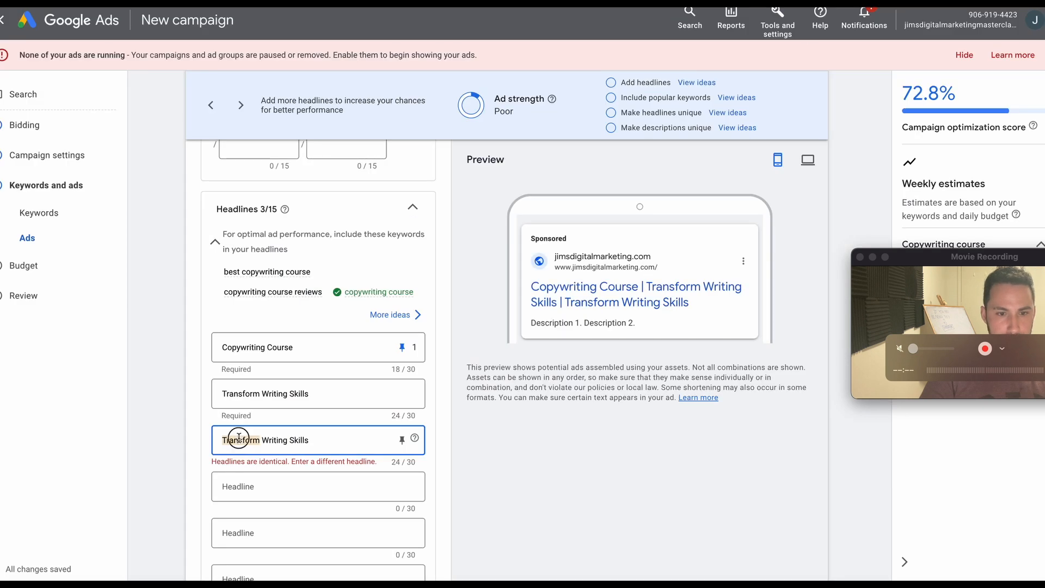
{"action": "triple_click", "coordinate": [237, 440]}
{"action": "key", "text": "super+v"}
Capitalize the remaining words of the third headline so it reads "Learn Copywriting, Sell Pro".
{"action": "left_click", "coordinate": [248, 440]}
{"action": "key", "text": "BackSpace"}
{"action": "type", "text": "C"}
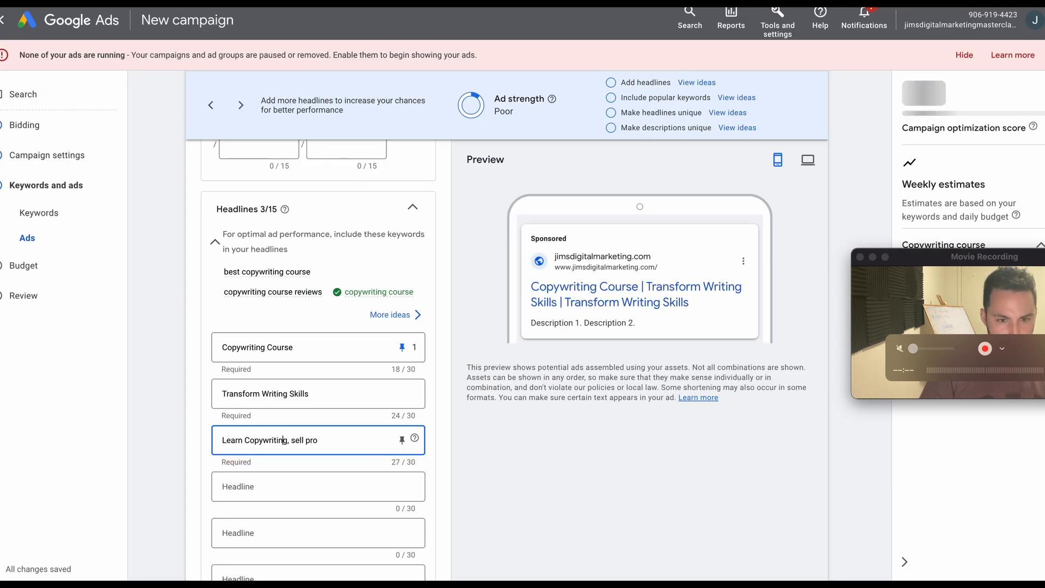
{"action": "left_click", "coordinate": [294, 440]}
{"action": "key", "text": "BackSpace"}
{"action": "type", "text": "S"}
{"action": "left_click", "coordinate": [311, 440]}
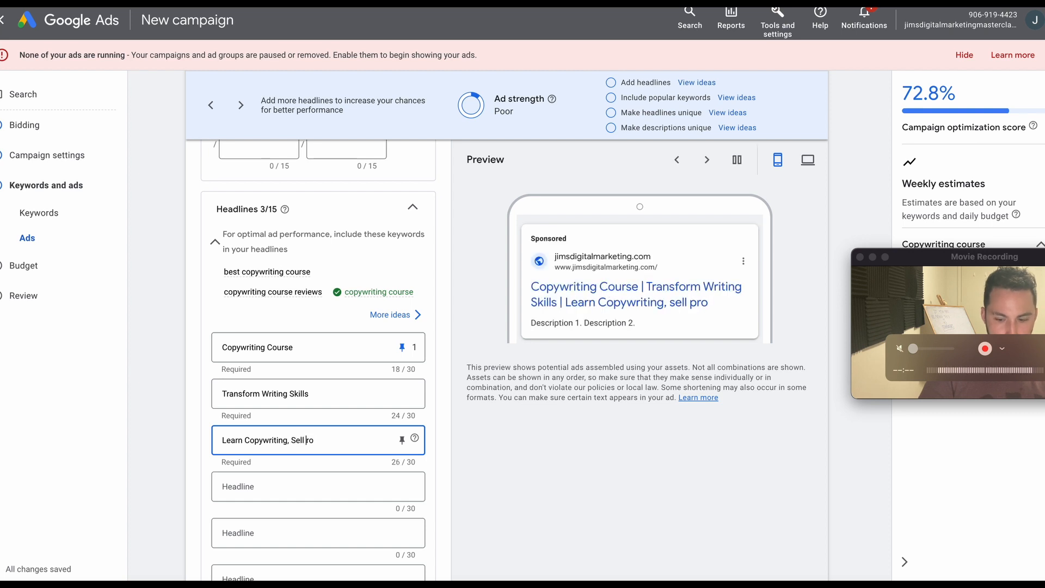
{"action": "key", "text": "BackSpace"}
{"action": "type", "text": "P"}
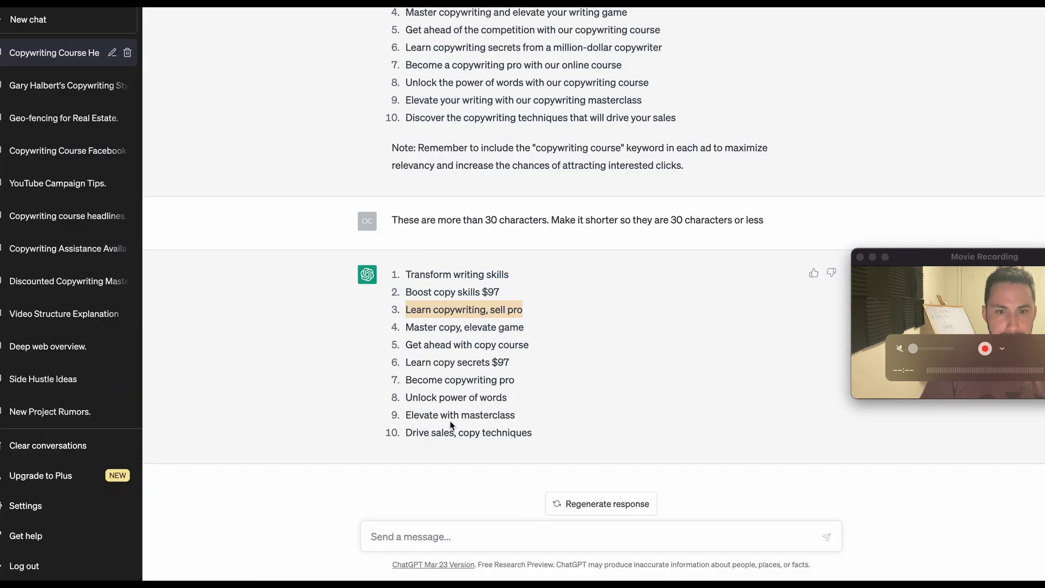
Copy the suggestion "Learn copy secrets $97" from ChatGPT into the fourth headline of the Google Ads ad.
{"action": "triple_click", "coordinate": [431, 327]}
{"action": "triple_click", "coordinate": [436, 345]}
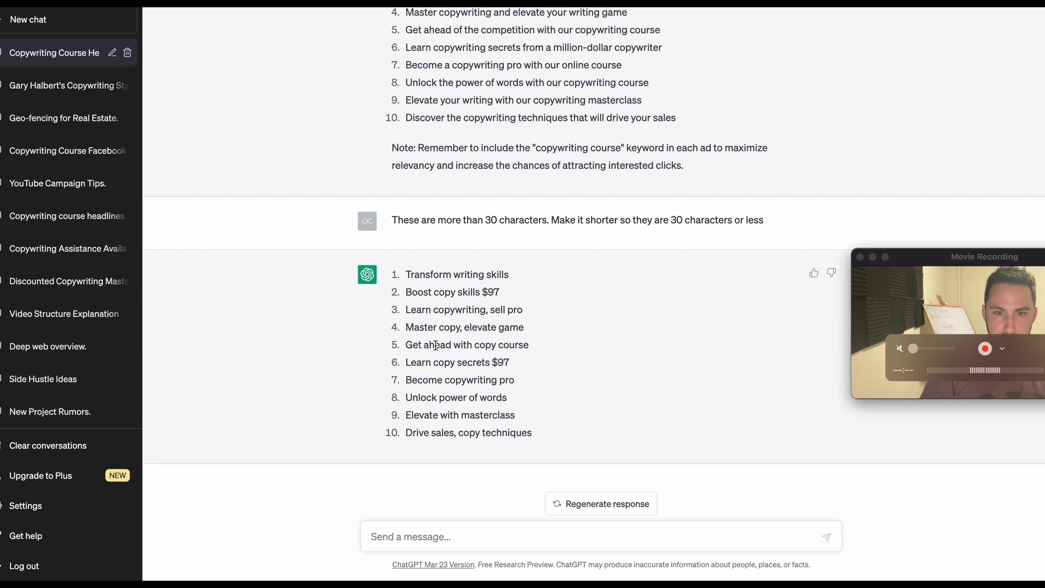
{"action": "left_click", "coordinate": [447, 362]}
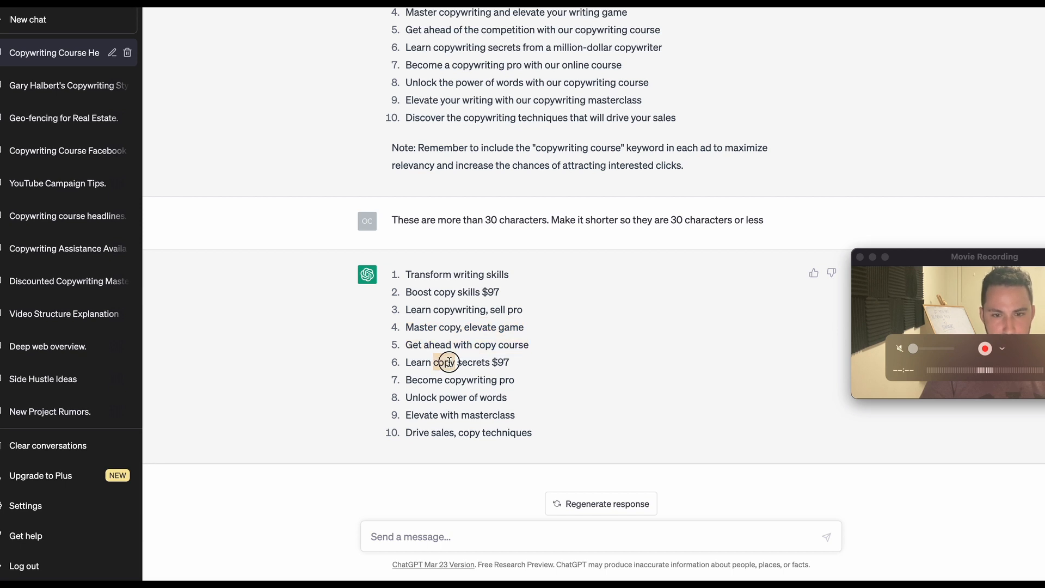
{"action": "triple_click", "coordinate": [508, 362]}
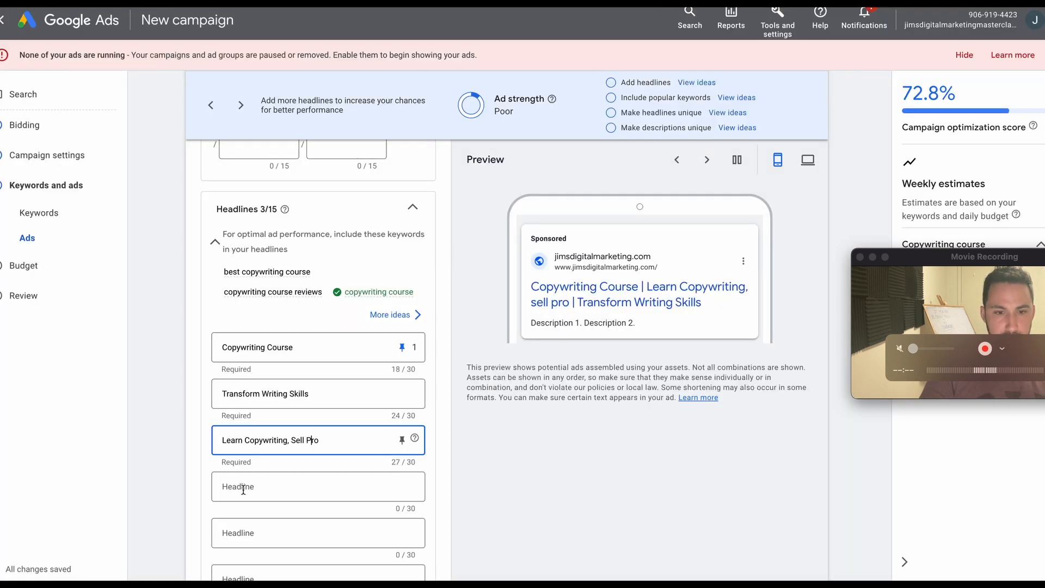
{"action": "left_click", "coordinate": [242, 490]}
{"action": "key", "text": "super+v"}
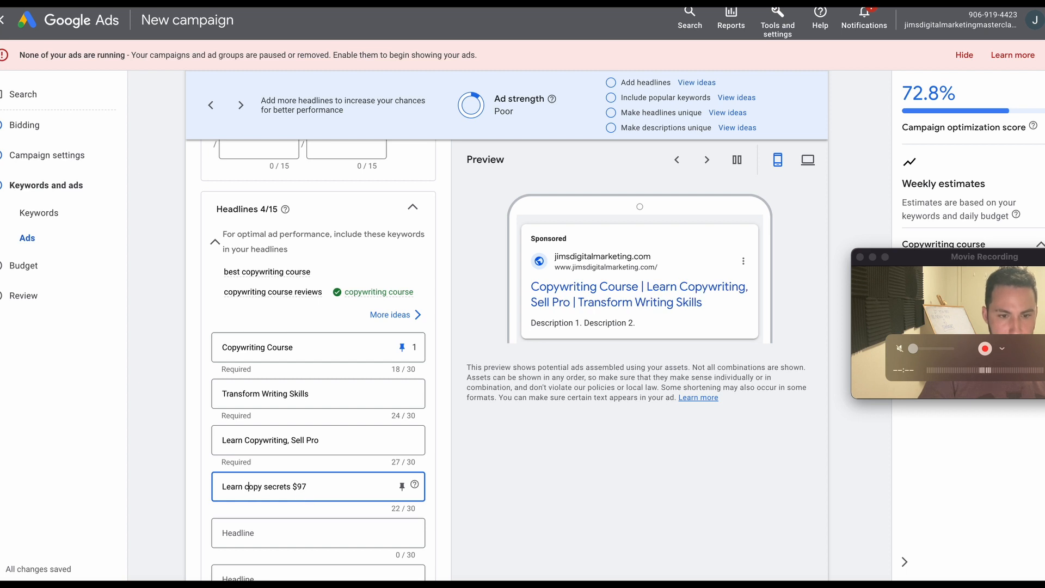
Capitalize the fourth headline's second and third words so it reads "Learn Copy Secrets $97".
{"action": "key", "text": "BackSpace"}
{"action": "type", "text": "C"}
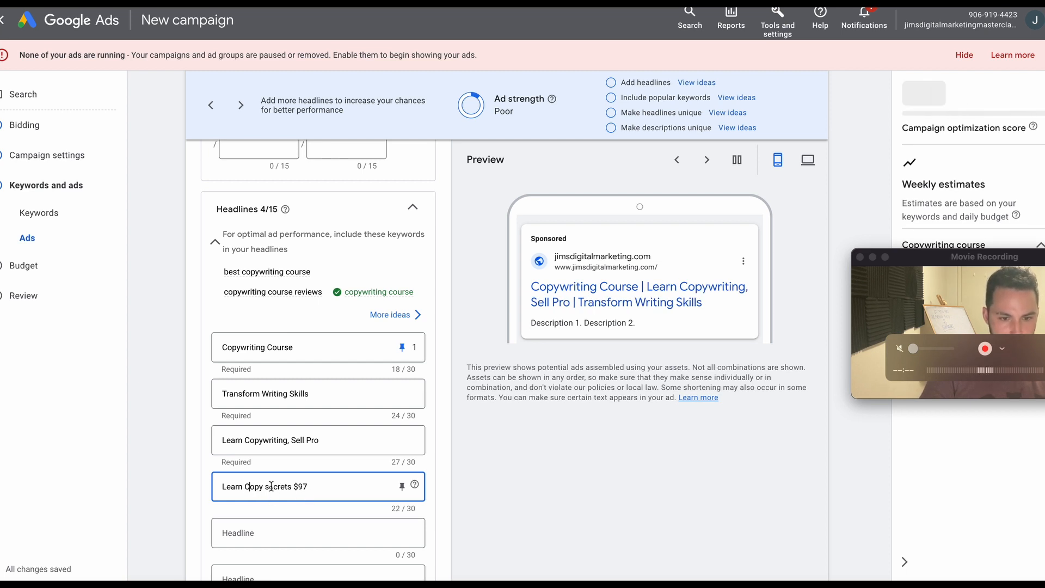
{"action": "left_click", "coordinate": [270, 491]}
{"action": "key", "text": "BackSpace"}
{"action": "type", "text": "S"}
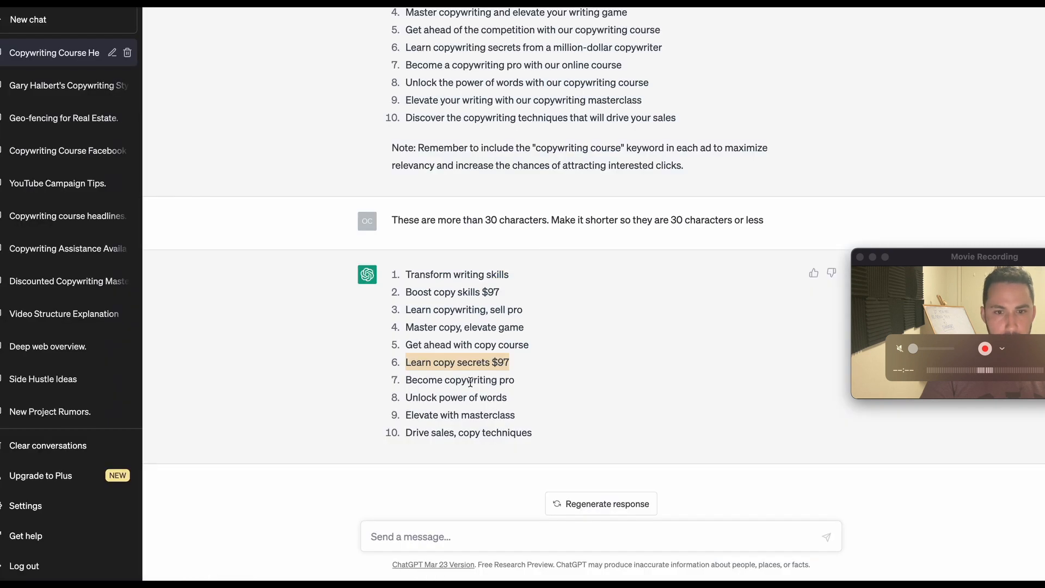
Copy ChatGPT's suggestion "Become copywriting pro" into the fifth Google Ads headline and capitalize it as "Become Copywriting Pro".
{"action": "triple_click", "coordinate": [470, 382]}
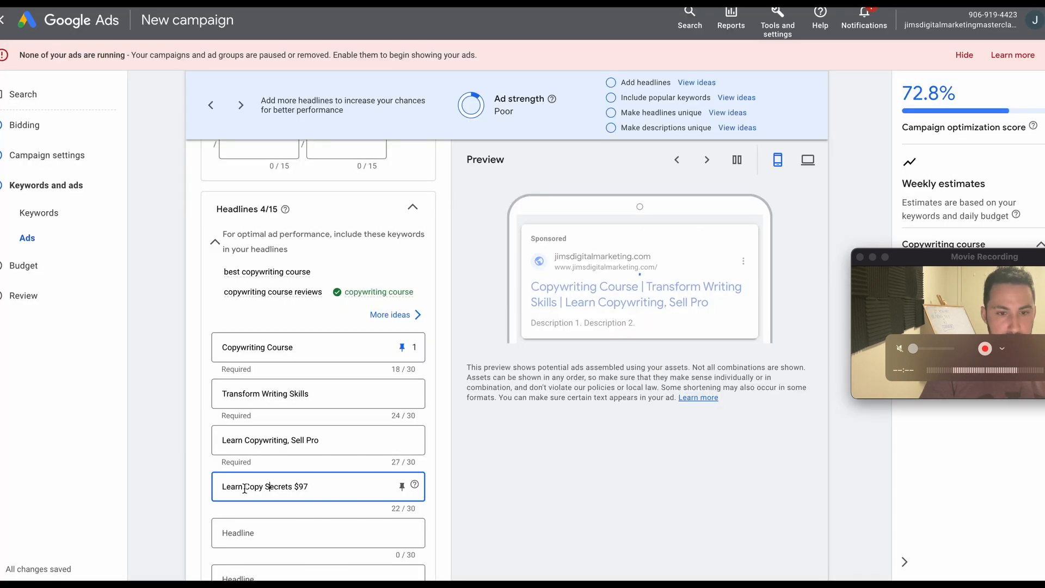
{"action": "left_click", "coordinate": [283, 533]}
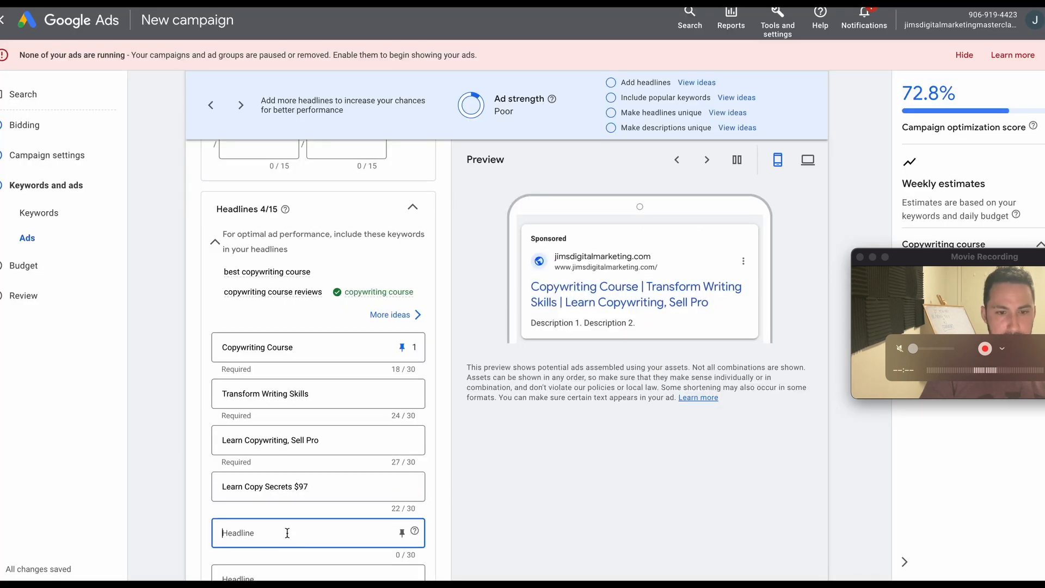
{"action": "key", "text": "super+v"}
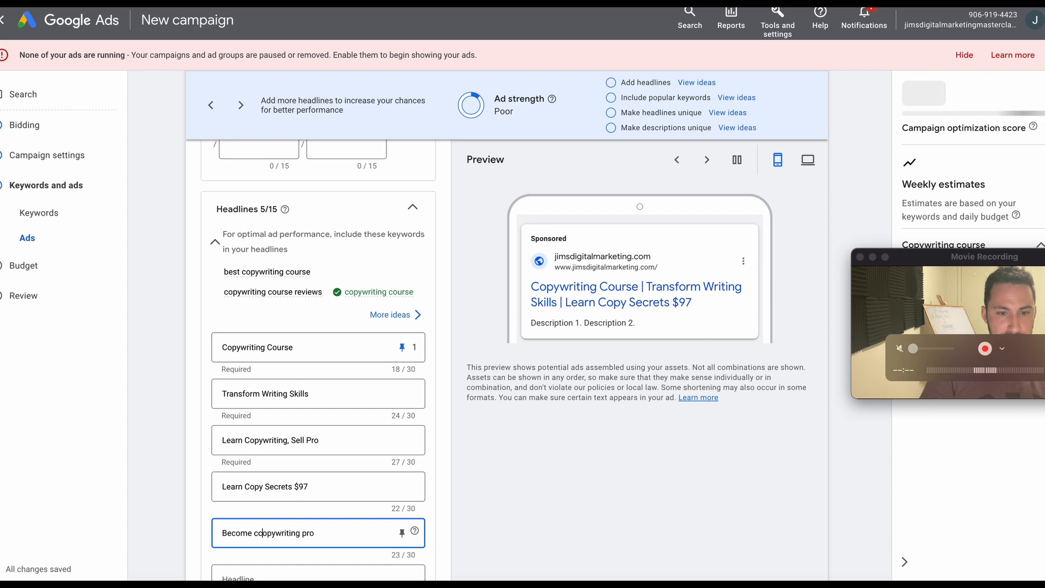
{"action": "key", "text": "Delete"}
{"action": "type", "text": "C"}
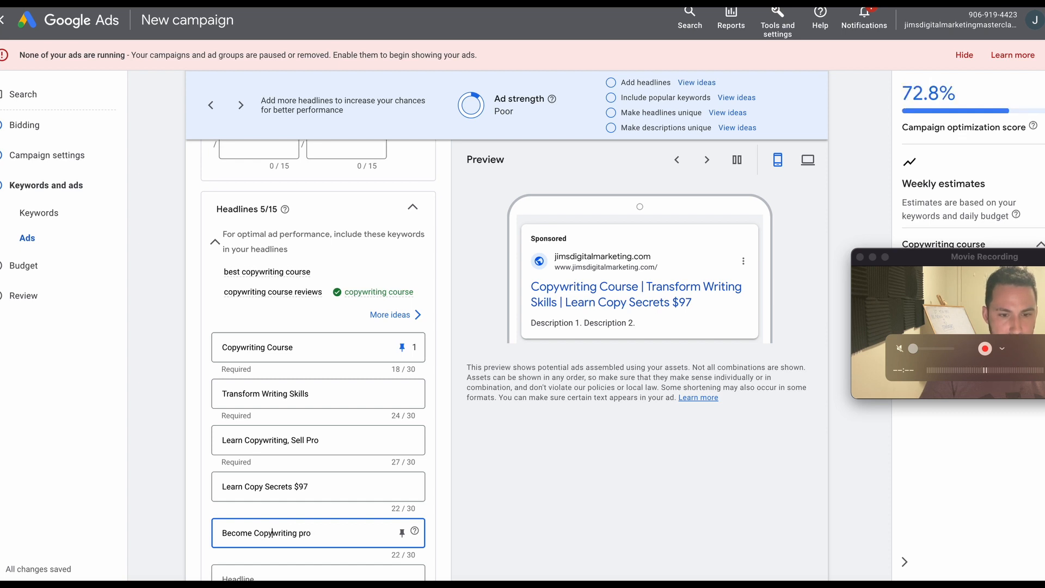
{"action": "key", "text": "Right"}
{"action": "key", "text": "Right"}
{"action": "key", "text": "Right"}
{"action": "key", "text": "Right"}
{"action": "key", "text": "Right"}
{"action": "key", "text": "Right"}
{"action": "key", "text": "Right"}
{"action": "key", "text": "Right"}
{"action": "key", "text": "Right"}
{"action": "key", "text": "BackSpace"}
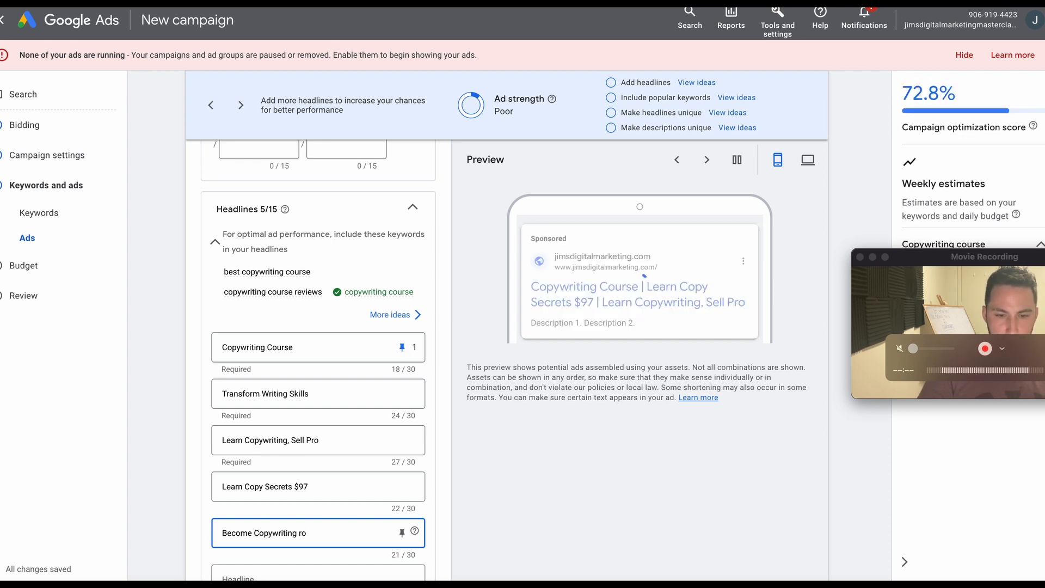
{"action": "type", "text": "P"}
Copy the suggestion "Unlock power of words" from ChatGPT into the sixth headline of the Google Ads ad.
{"action": "key", "text": "ctrl+shift+Tab"}
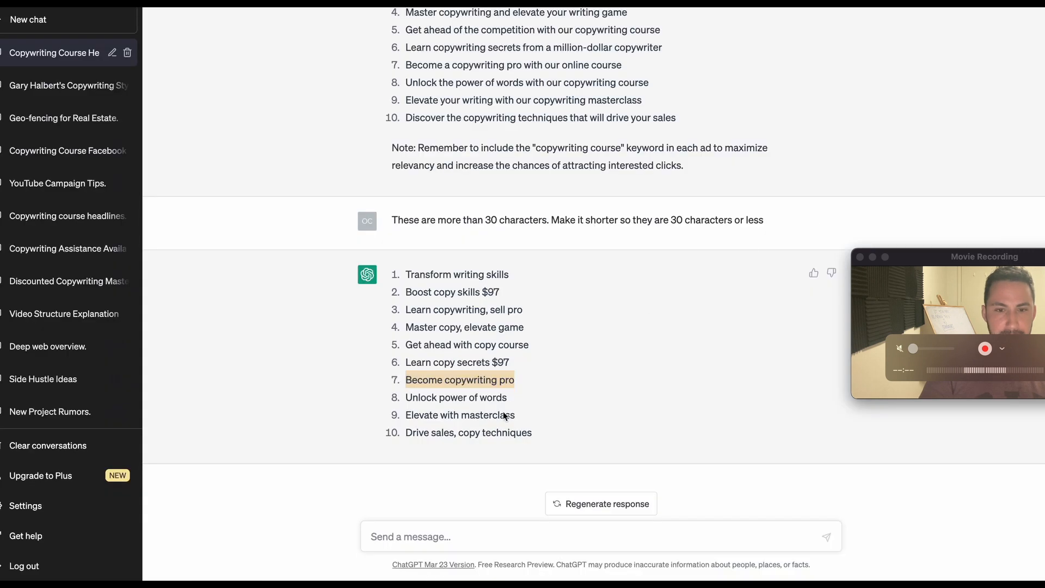
{"action": "triple_click", "coordinate": [461, 397]}
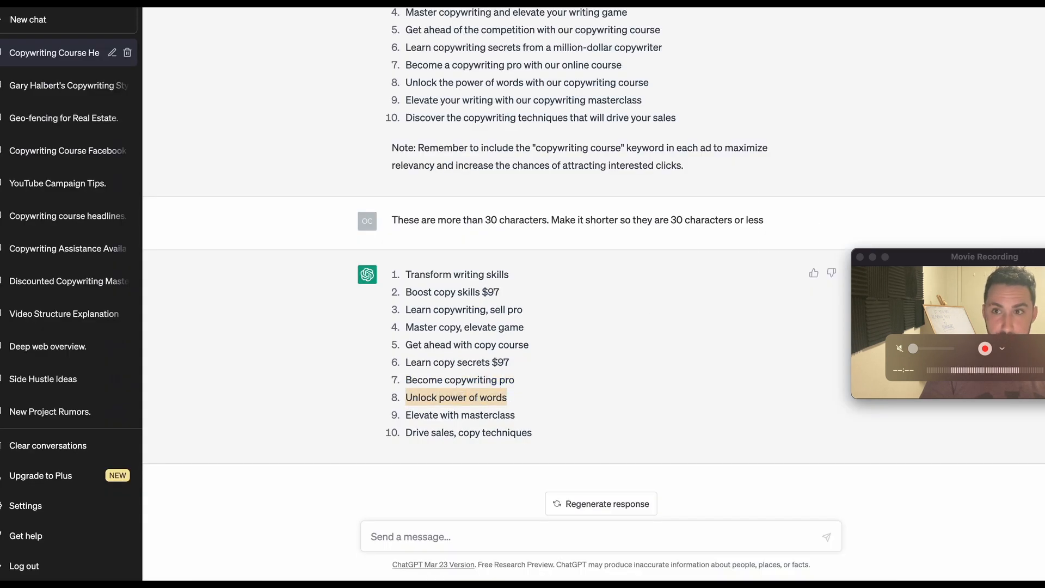
{"action": "key", "text": "ctrl+Tab"}
{"action": "scroll", "coordinate": [380, 504], "scroll_direction": "down", "scroll_amount": 2}
{"action": "left_click", "coordinate": [334, 476]}
{"action": "key", "text": "ctrl+v"}
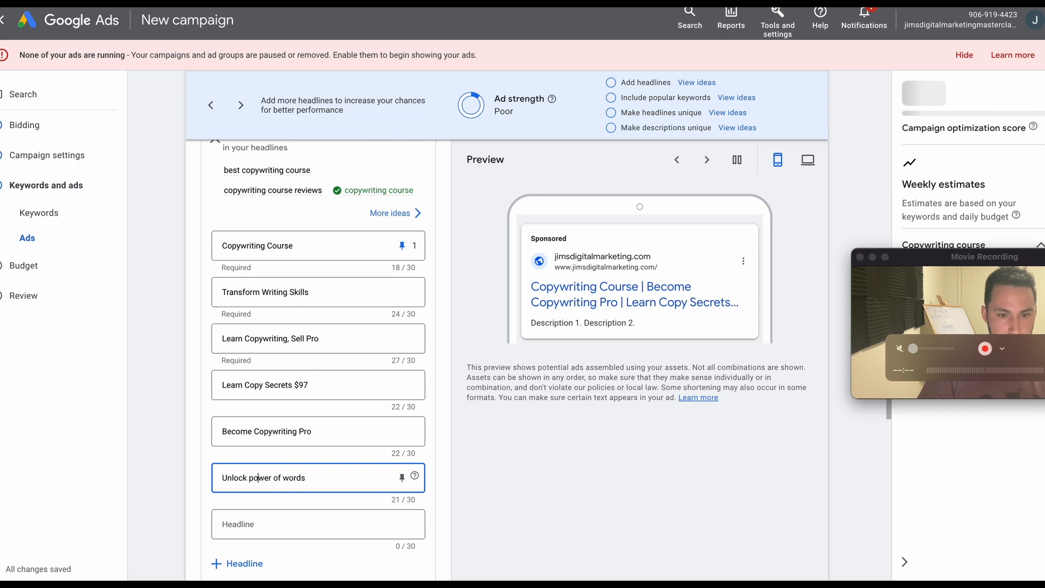
Capitalize "power" and "words" in the sixth headline so it reads "Unlock Power of Words".
{"action": "key", "text": "BackSpace"}
{"action": "type", "text": "P"}
{"action": "key", "text": "Right"}
{"action": "key", "text": "Right"}
{"action": "key", "text": "Right"}
{"action": "key", "text": "Right"}
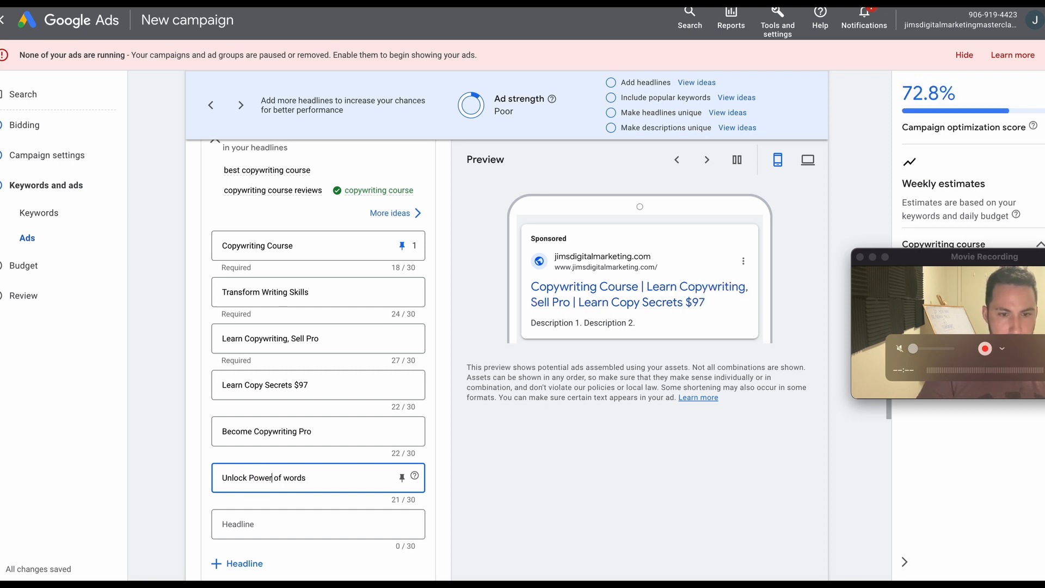
{"action": "key", "text": "Right"}
{"action": "key", "text": "BackSpace"}
{"action": "type", "text": "W"}
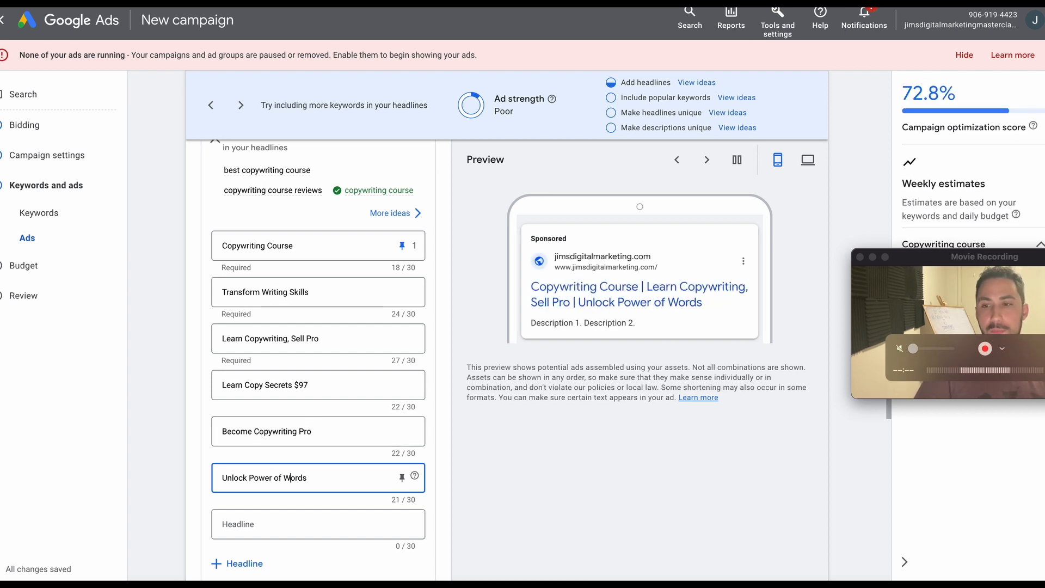
Copy the suggestion "Drive sales, copy techniques" from ChatGPT into the seventh headline of the Google Ads ad.
{"action": "key", "text": "ctrl+Tab"}
{"action": "left_click", "coordinate": [444, 414]}
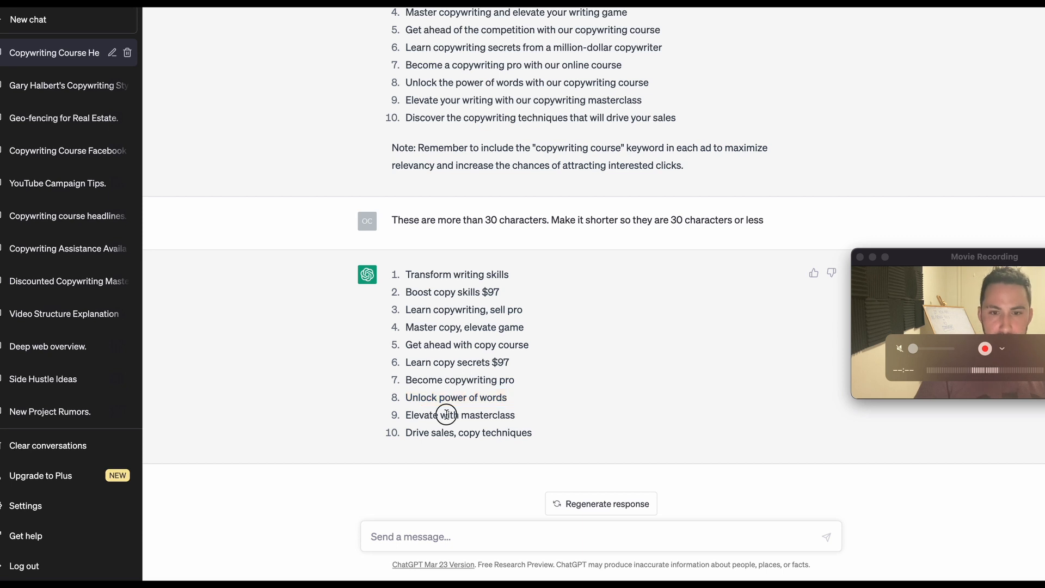
{"action": "triple_click", "coordinate": [448, 434]}
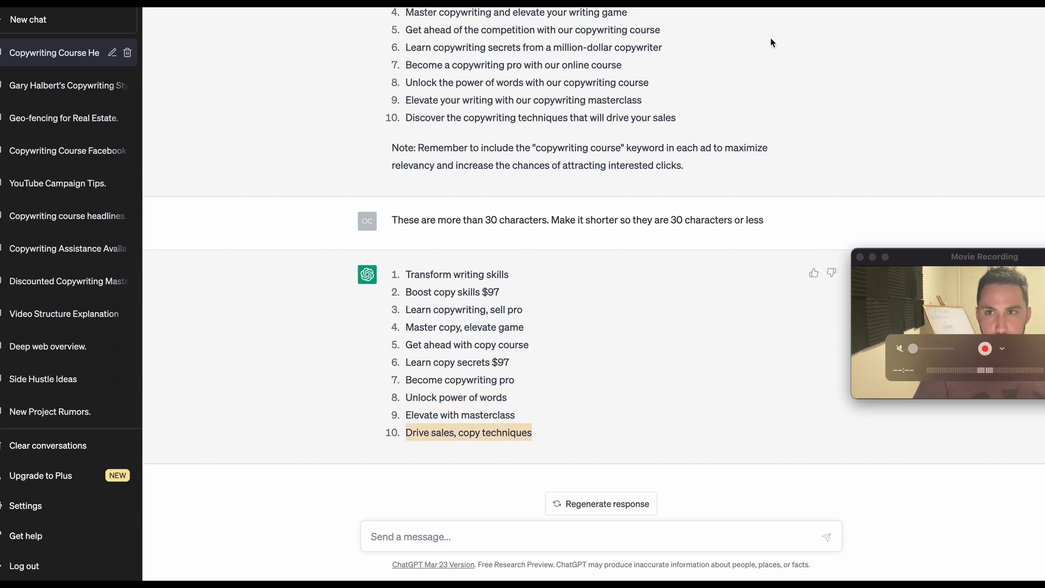
{"action": "key", "text": "ctrl+c"}
{"action": "key", "text": "ctrl+Tab"}
{"action": "left_click", "coordinate": [254, 523]}
{"action": "key", "text": "ctrl+v"}
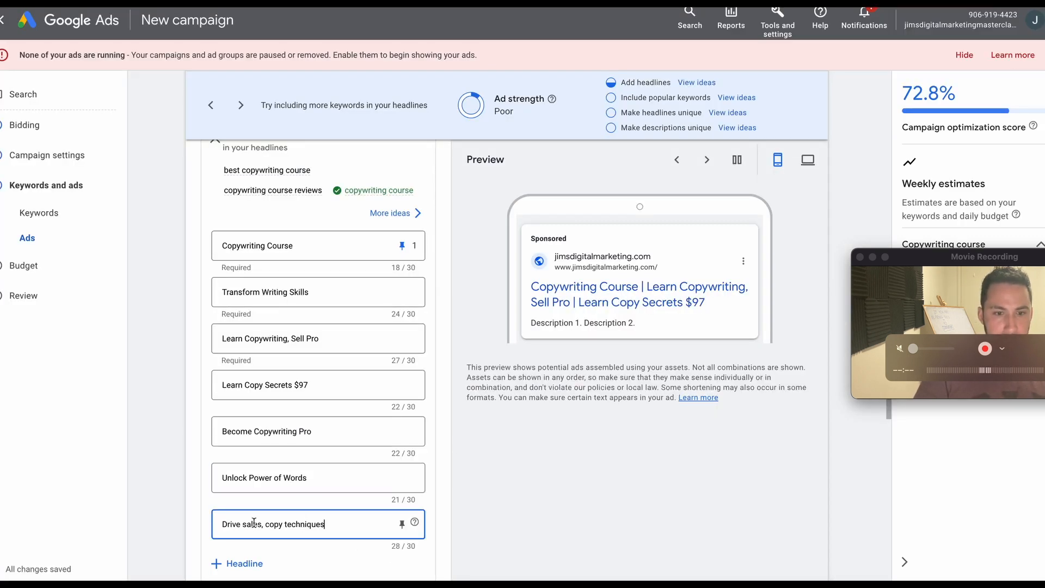
Capitalize "sales", "copy" and "techniques" in the seventh headline so it reads "Drive Sales, Copy Techniques".
{"action": "left_click", "coordinate": [244, 526]}
{"action": "key", "text": "BackSpace"}
{"action": "type", "text": "S"}
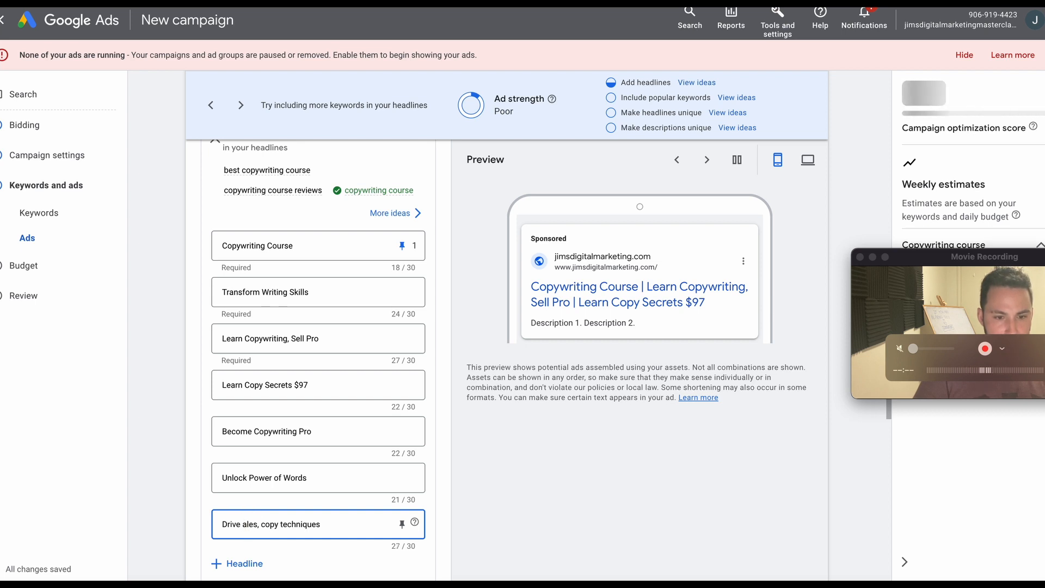
{"action": "left_click", "coordinate": [268, 524]}
{"action": "key", "text": "BackSpace"}
{"action": "type", "text": "C"}
{"action": "left_click", "coordinate": [290, 524]}
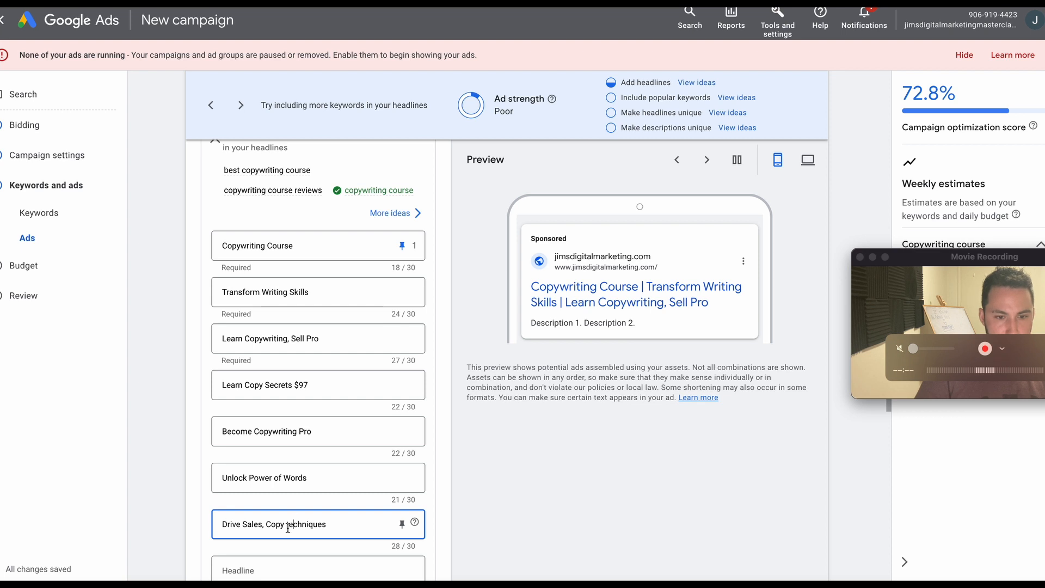
{"action": "key", "text": "BackSpace"}
{"action": "type", "text": "T"}
Switch to ChatGPT and send the request "Write these headlines from grant cardones mouth.".
{"action": "key", "text": "super+Tab"}
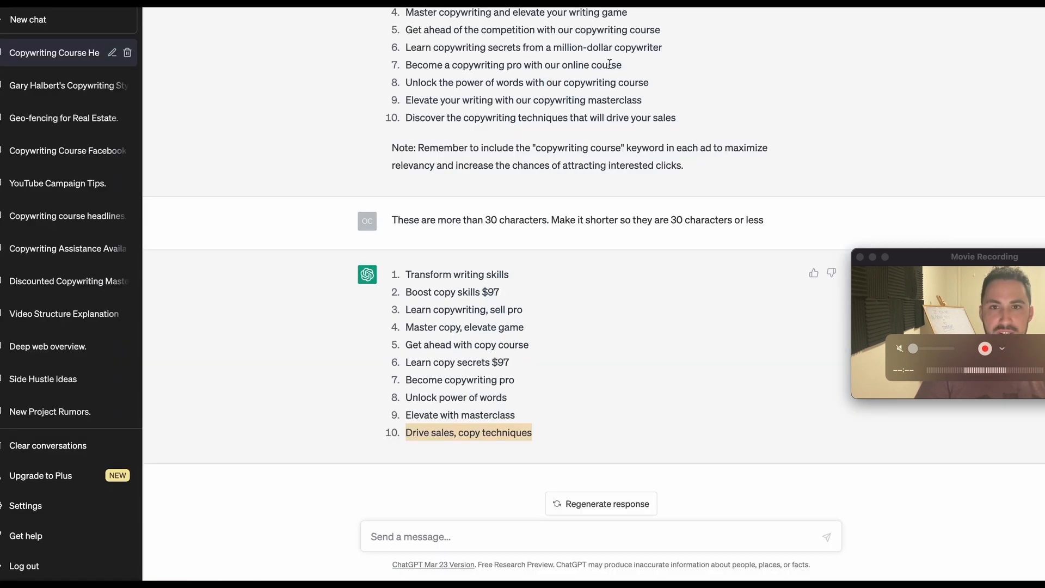
{"action": "left_click", "coordinate": [458, 539]}
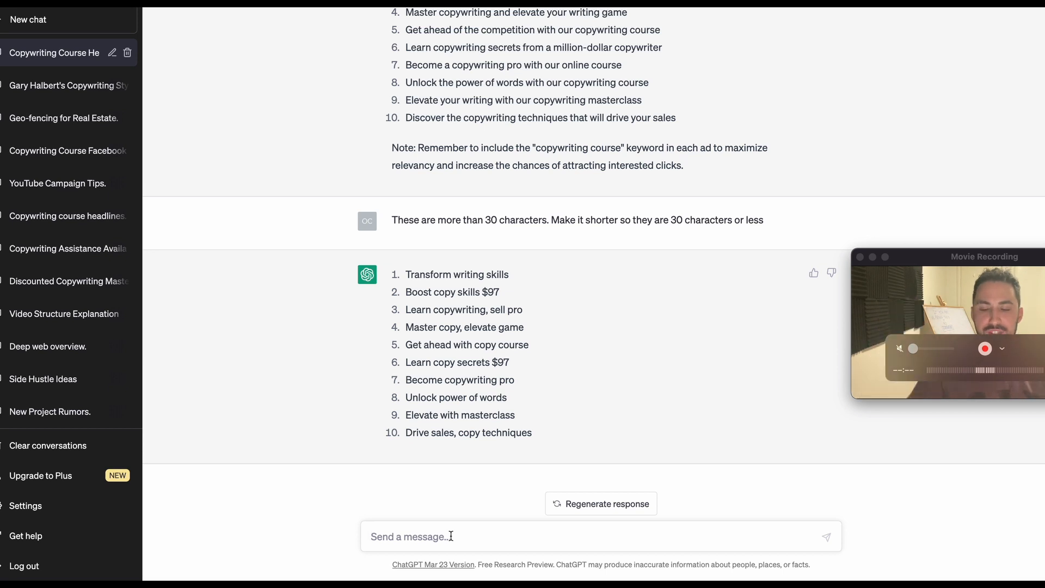
{"action": "type", "text": "WR"}
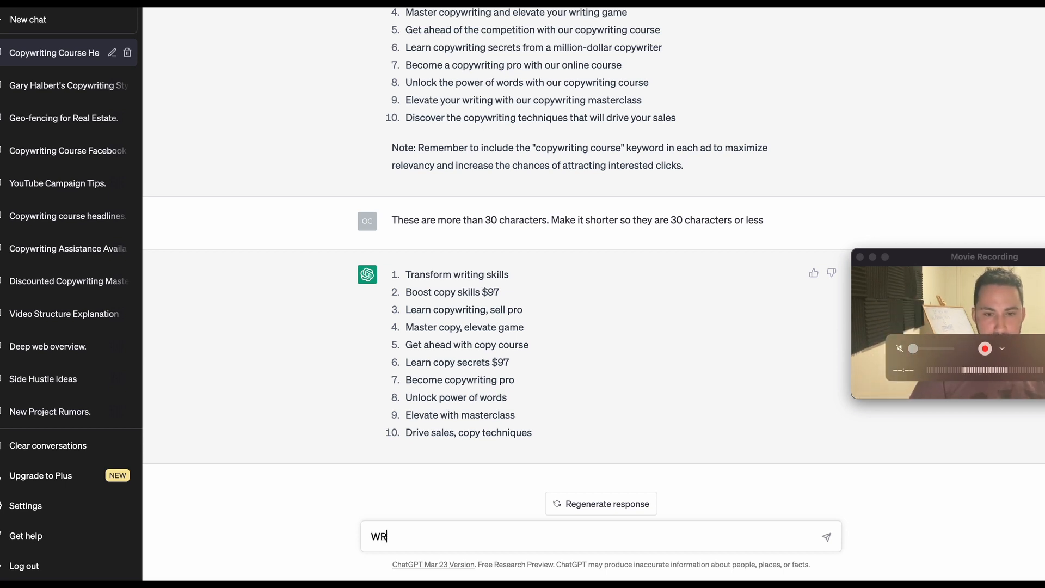
{"action": "type", "text": "it"}
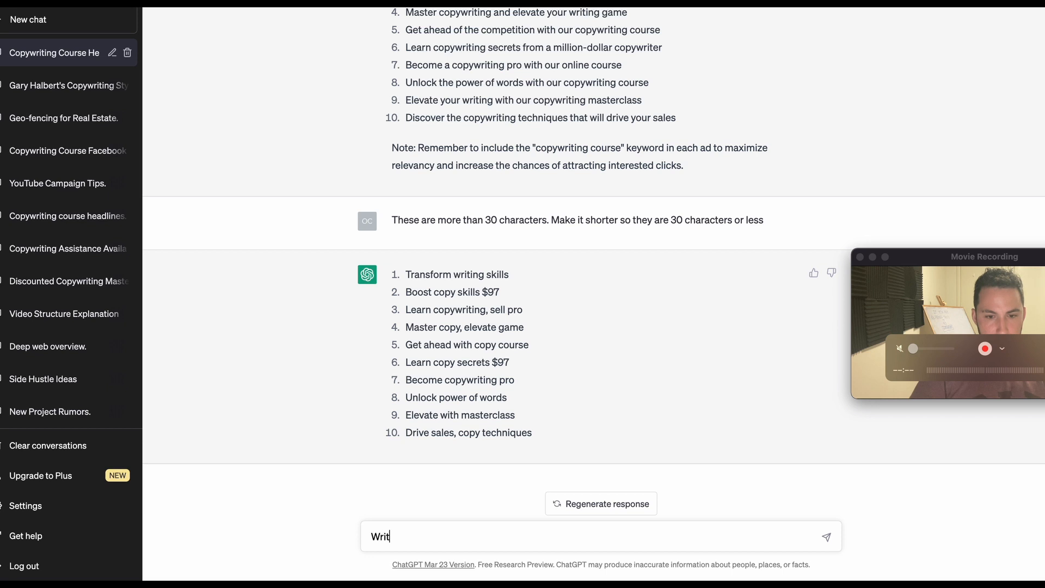
{"action": "type", "text": "e these headlines from grant cardones mouth"}
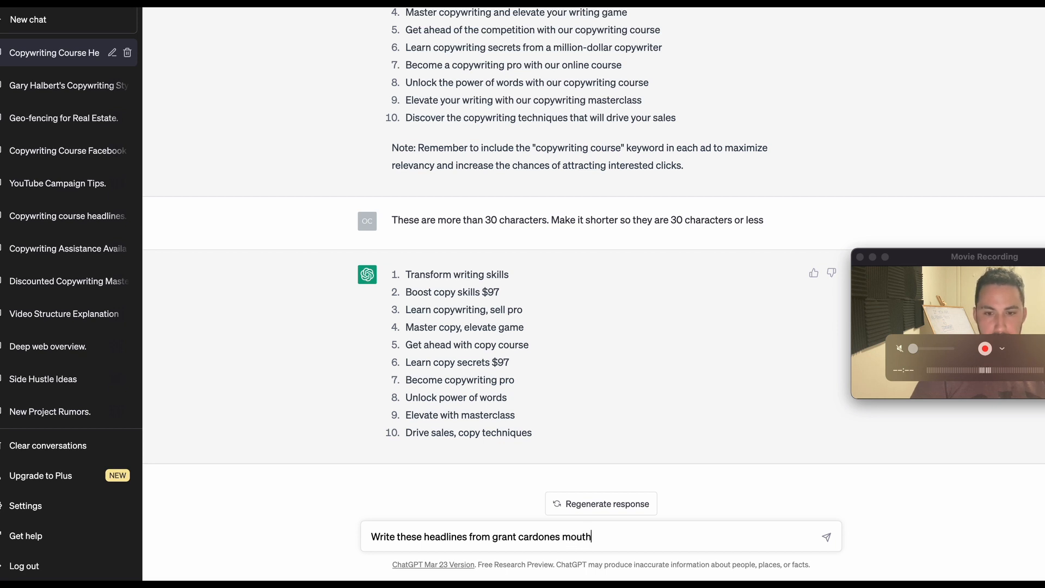
{"action": "type", "text": "."}
{"action": "key", "text": "Return"}
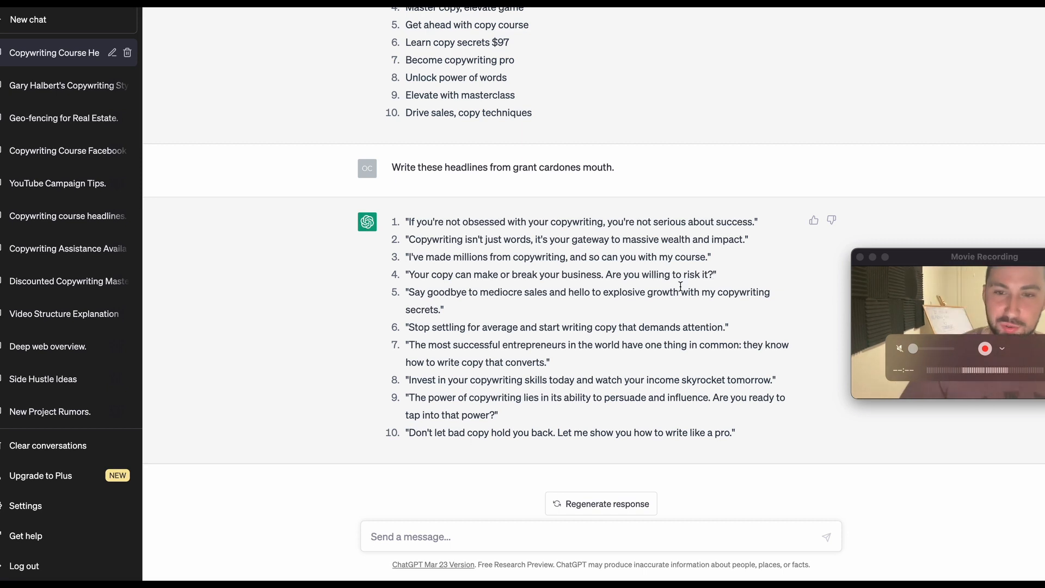
Copy ChatGPT's suggestion "Don't let bad copy hold you back. Let me show you how to write like a pro." into the first Google Ads description.
{"action": "triple_click", "coordinate": [528, 431]}
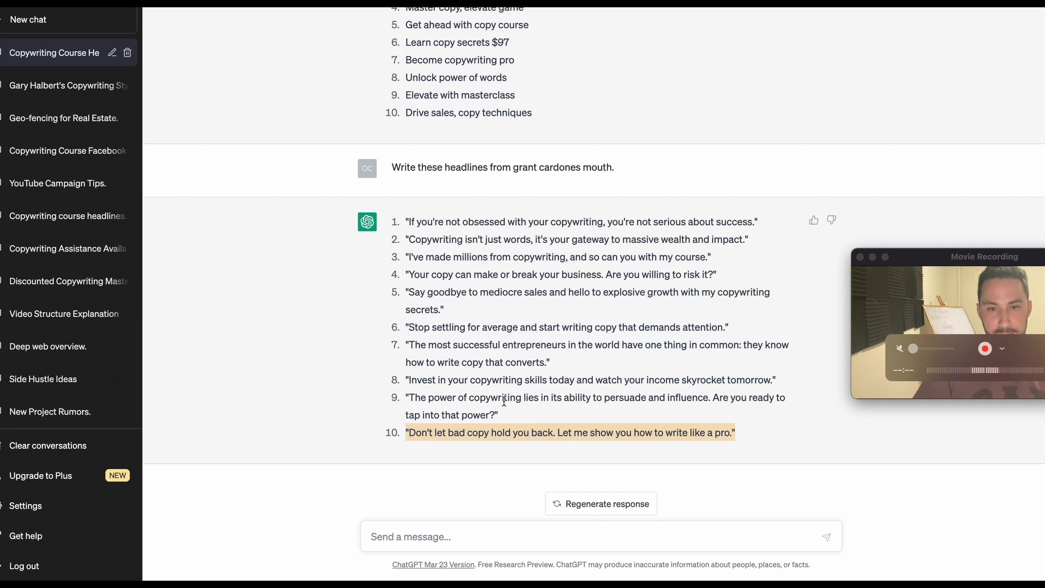
{"action": "double_click", "coordinate": [479, 432]}
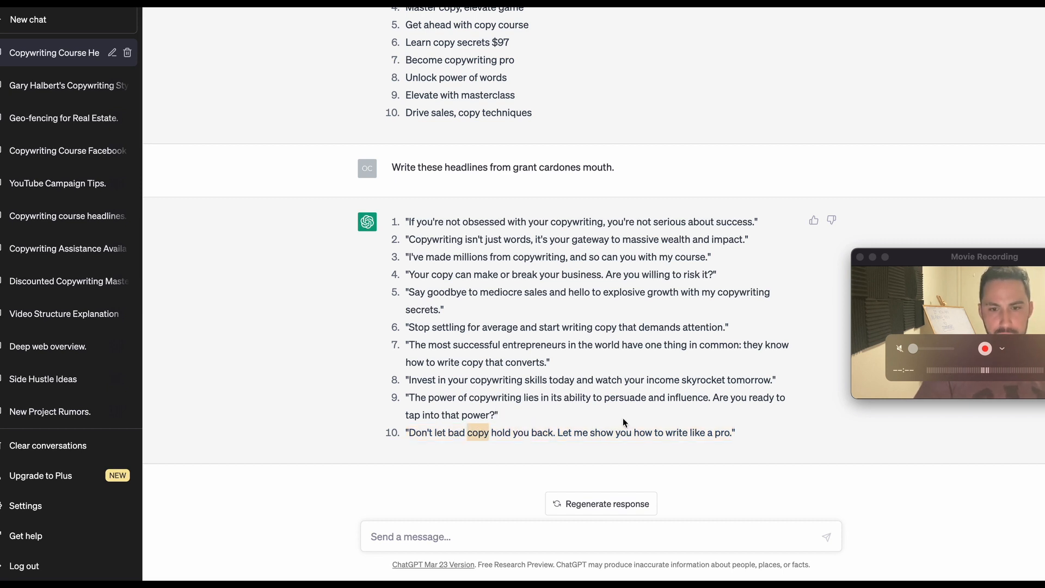
{"action": "left_click", "coordinate": [737, 431]}
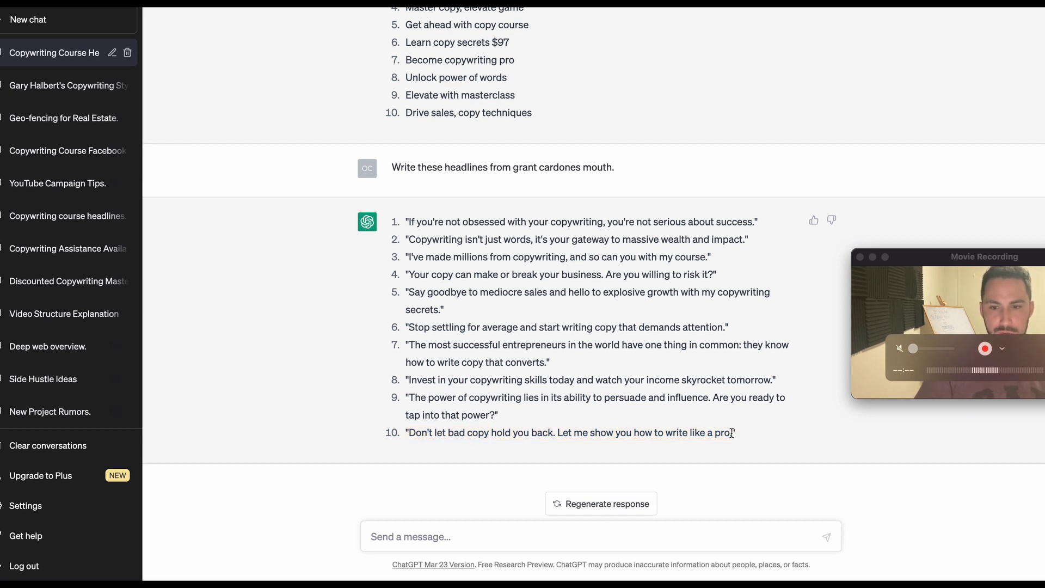
{"action": "left_click_drag", "start_coordinate": [734, 433], "coordinate": [411, 443]}
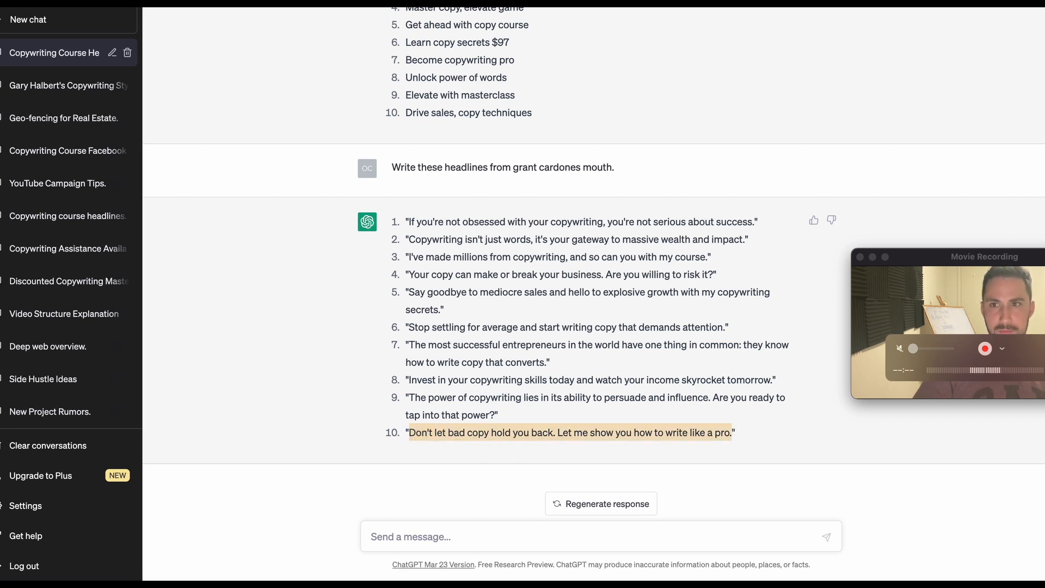
{"action": "key", "text": "super+Tab"}
{"action": "scroll", "coordinate": [350, 437], "scroll_direction": "down", "scroll_amount": 5}
{"action": "left_click", "coordinate": [300, 426]}
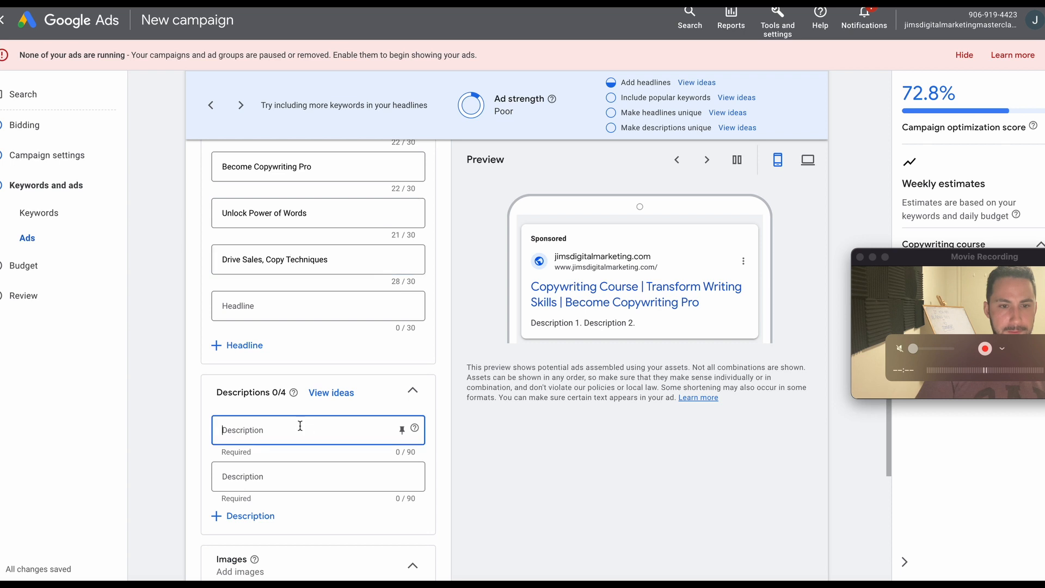
{"action": "key", "text": "super+v"}
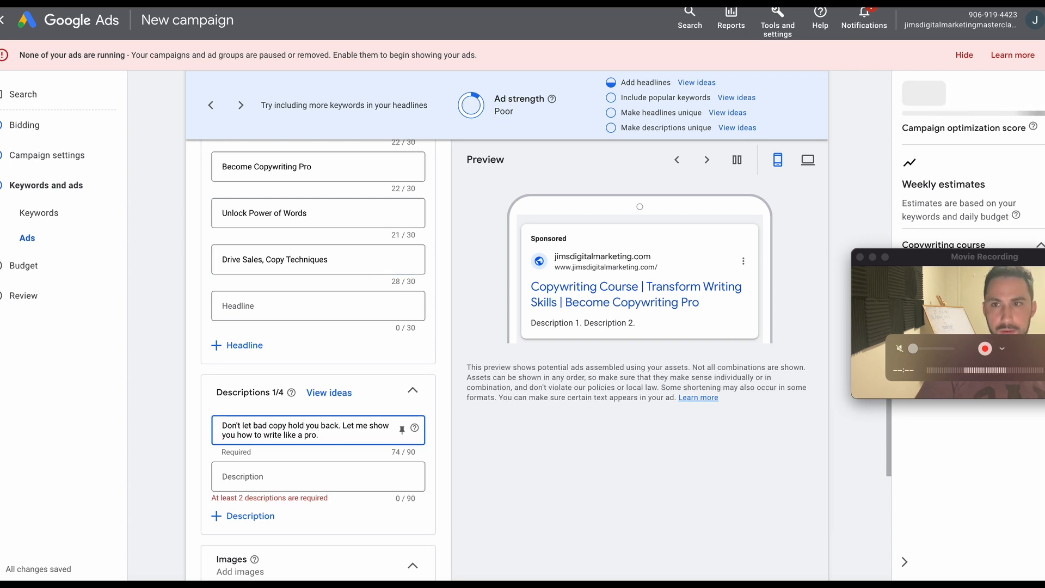
Copy ChatGPT's suggestion "Your copy can make or break your business. Are you willing to risk it?" into the second Google Ads description.
{"action": "key", "text": "super+Tab"}
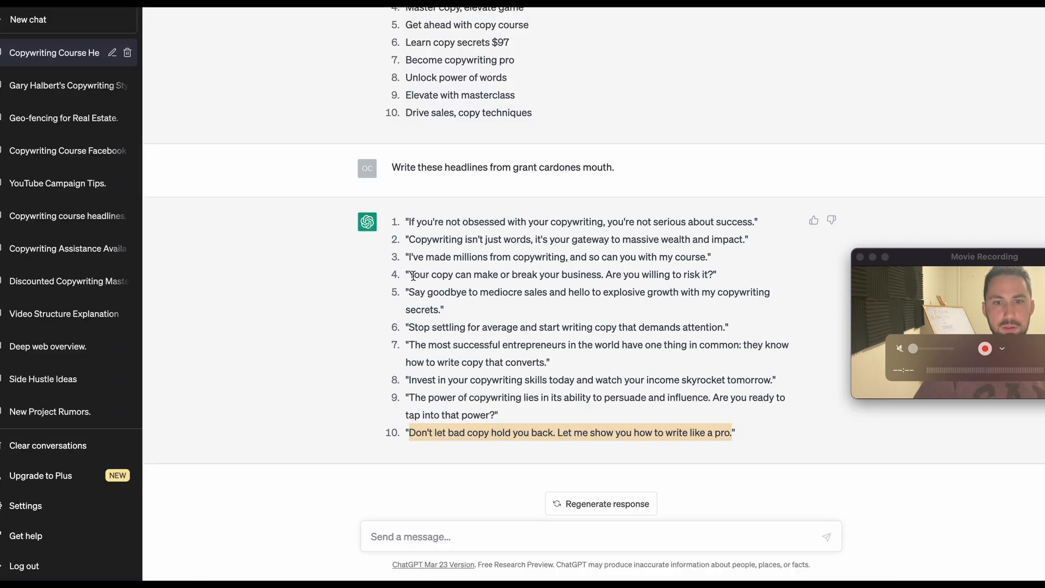
{"action": "left_click_drag", "start_coordinate": [414, 275], "coordinate": [704, 274]}
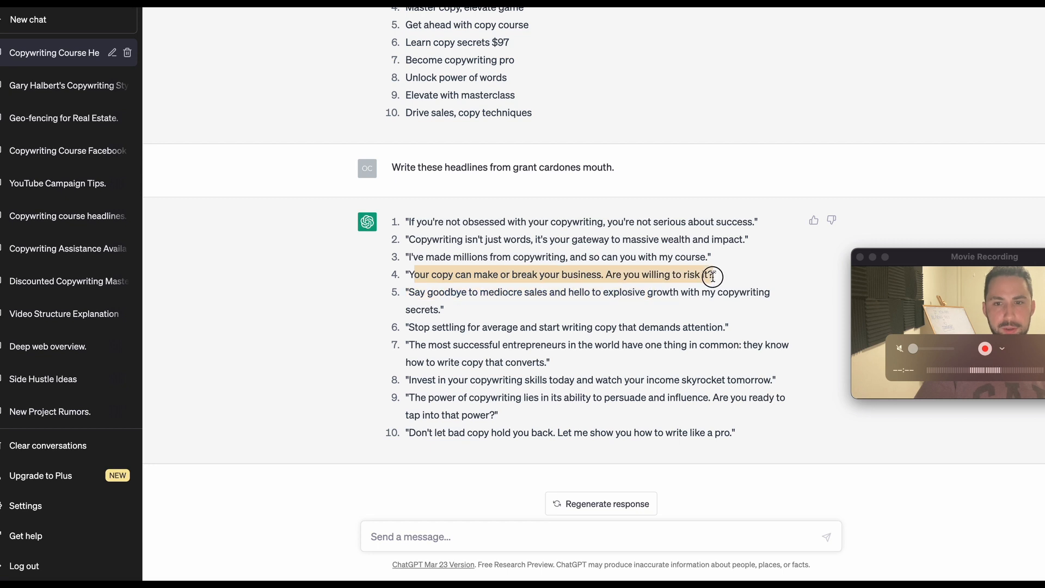
{"action": "key", "text": "super+c"}
{"action": "key", "text": "super+Tab"}
{"action": "left_click", "coordinate": [354, 474]}
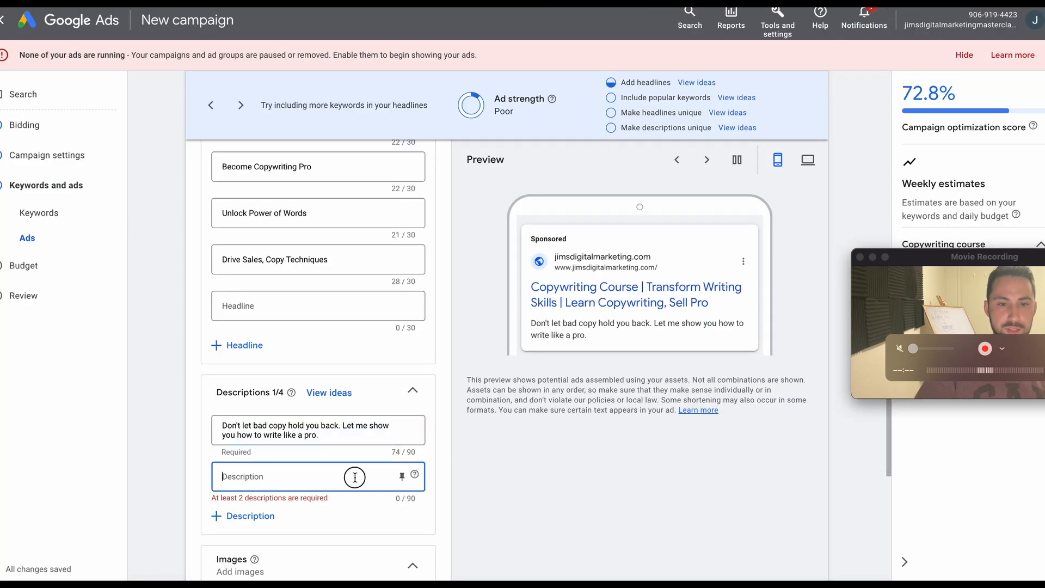
{"action": "key", "text": "super+v"}
Add a third Google Ads description reading "If you're not obsessed with your copywriting, you're not serious about success.", copied from ChatGPT's suggestions.
{"action": "key", "text": "super+Tab"}
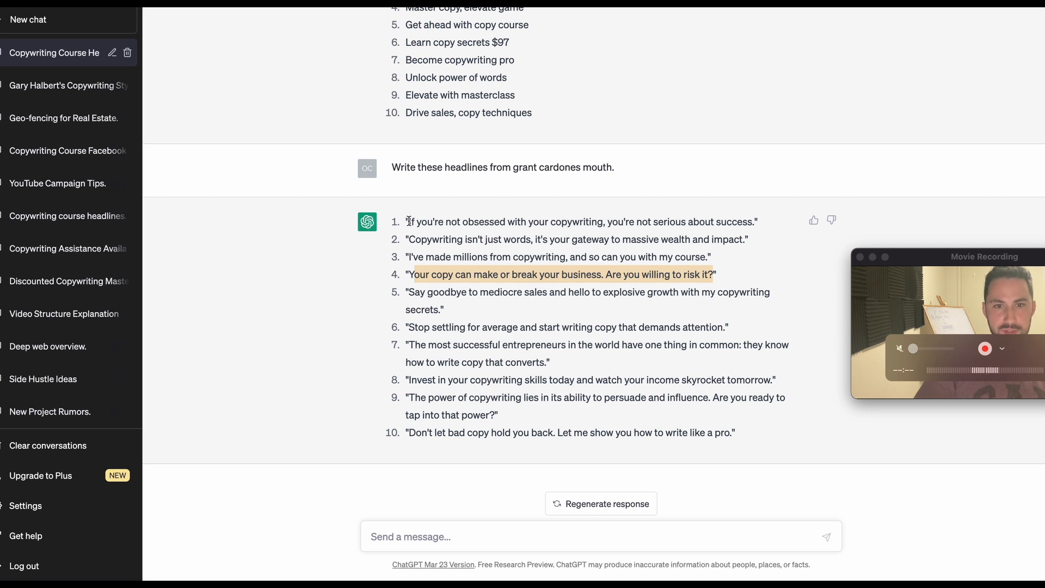
{"action": "left_click_drag", "start_coordinate": [408, 221], "coordinate": [751, 225]}
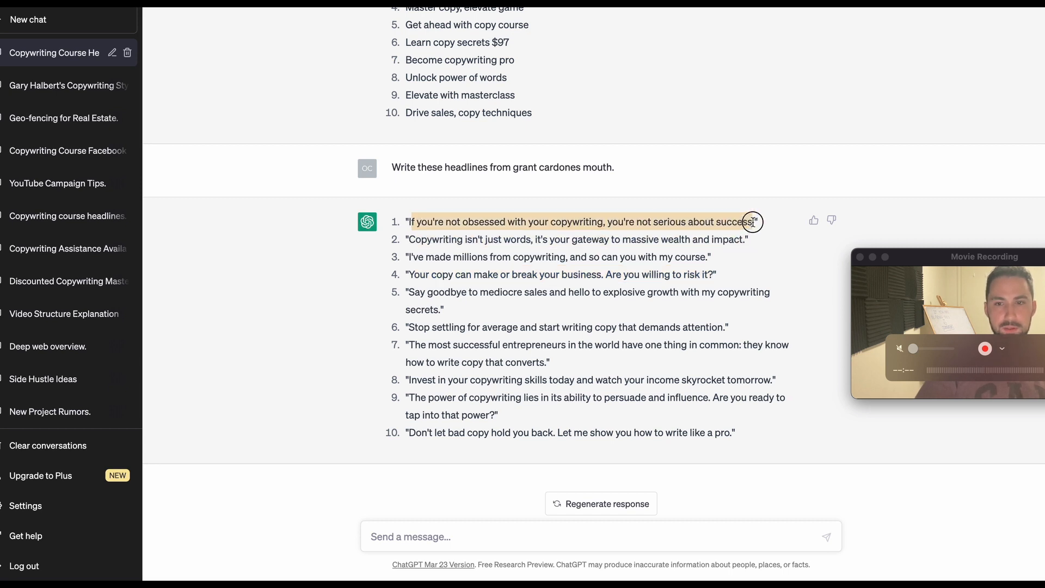
{"action": "key", "text": "super+Tab"}
{"action": "scroll", "coordinate": [299, 526], "scroll_direction": "down", "scroll_amount": 1}
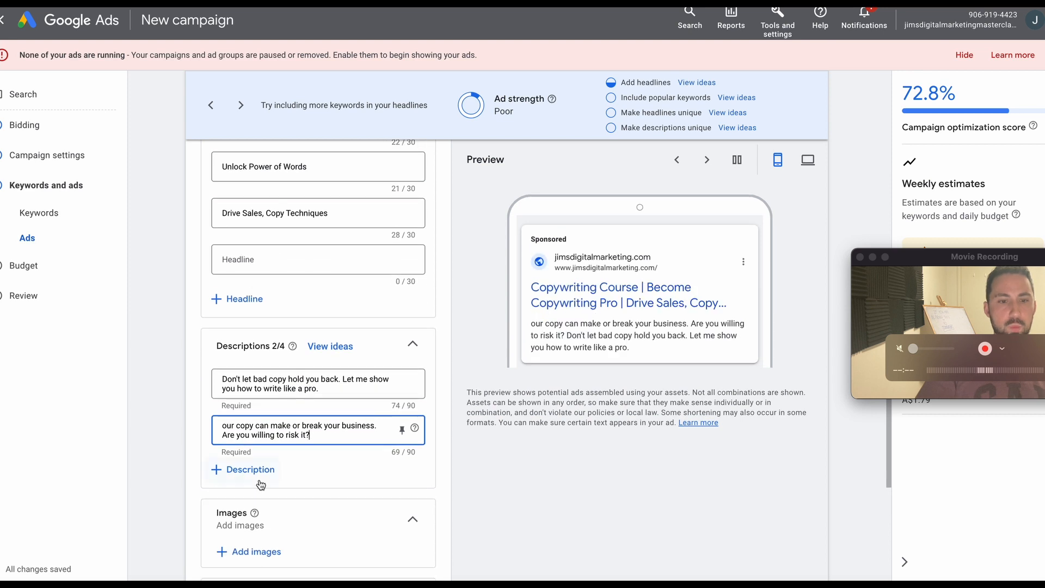
{"action": "left_click", "coordinate": [260, 473]}
{"action": "left_click", "coordinate": [274, 486]}
{"action": "key", "text": "super+v"}
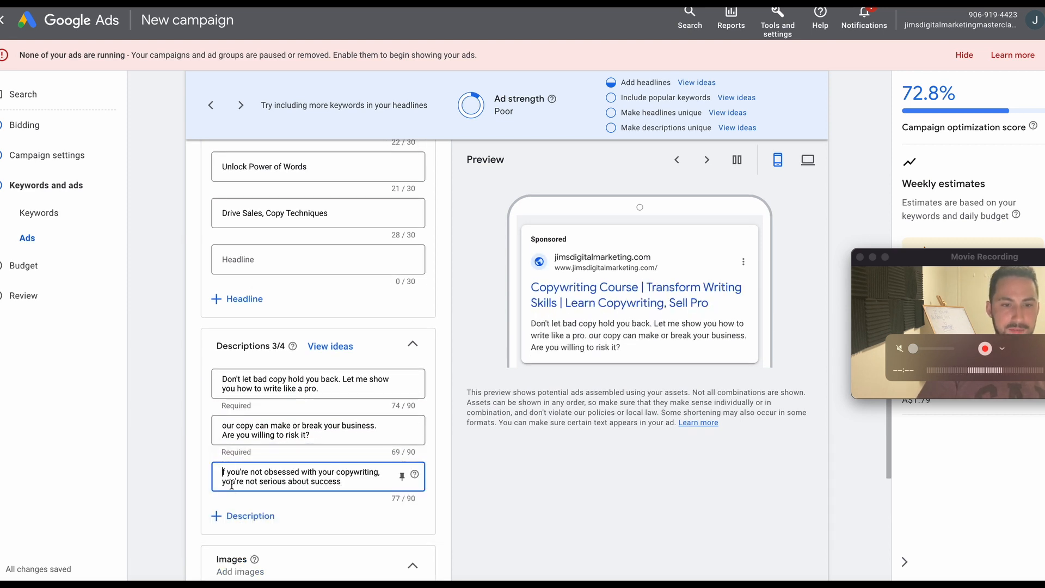
{"action": "left_click", "coordinate": [222, 472]}
{"action": "type", "text": "I"}
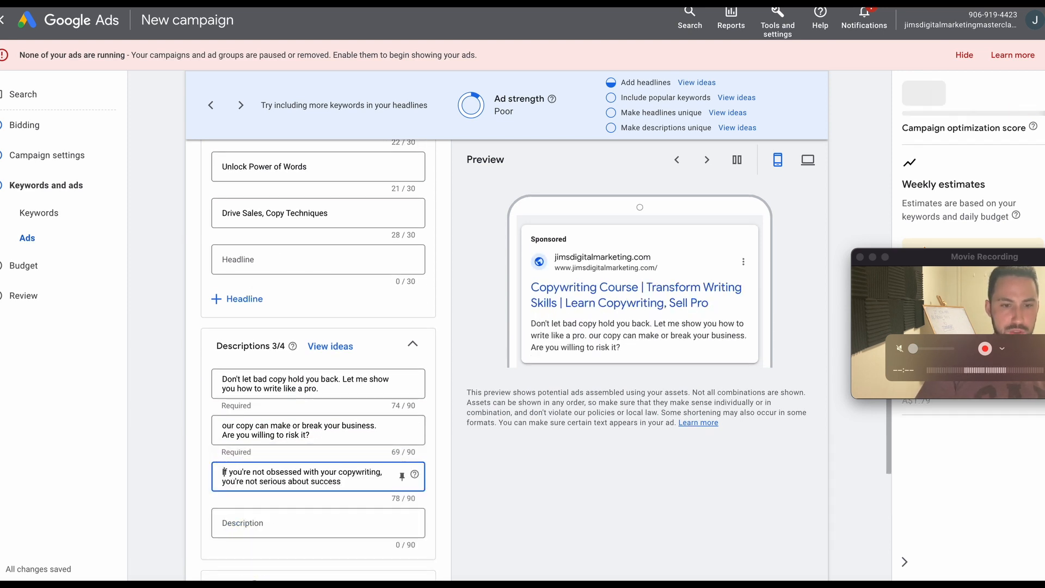
{"action": "left_click", "coordinate": [369, 483]}
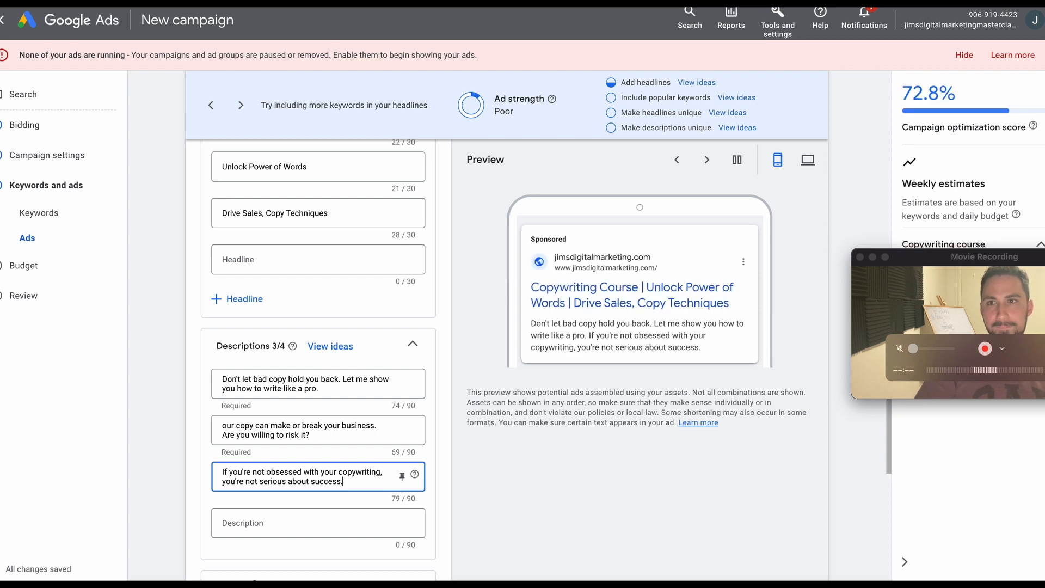
Copy ChatGPT's suggestion "Copywriting isn't just words, it's your gateway to massive wealth and impact." into the fourth Google Ads description.
{"action": "key", "text": "super+Tab"}
{"action": "left_click", "coordinate": [663, 276]}
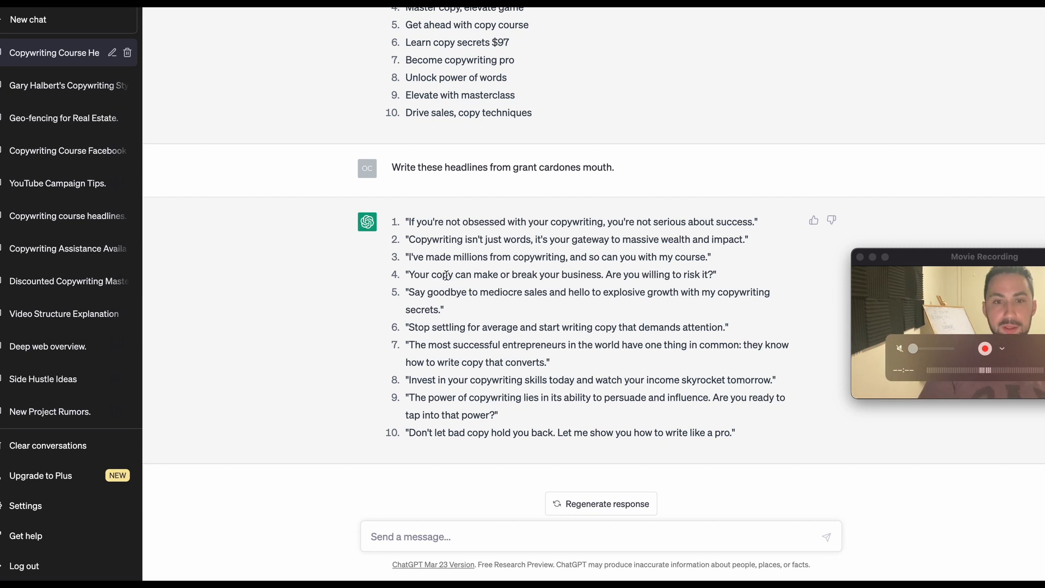
{"action": "scroll", "coordinate": [446, 275], "scroll_direction": "up", "scroll_amount": 3}
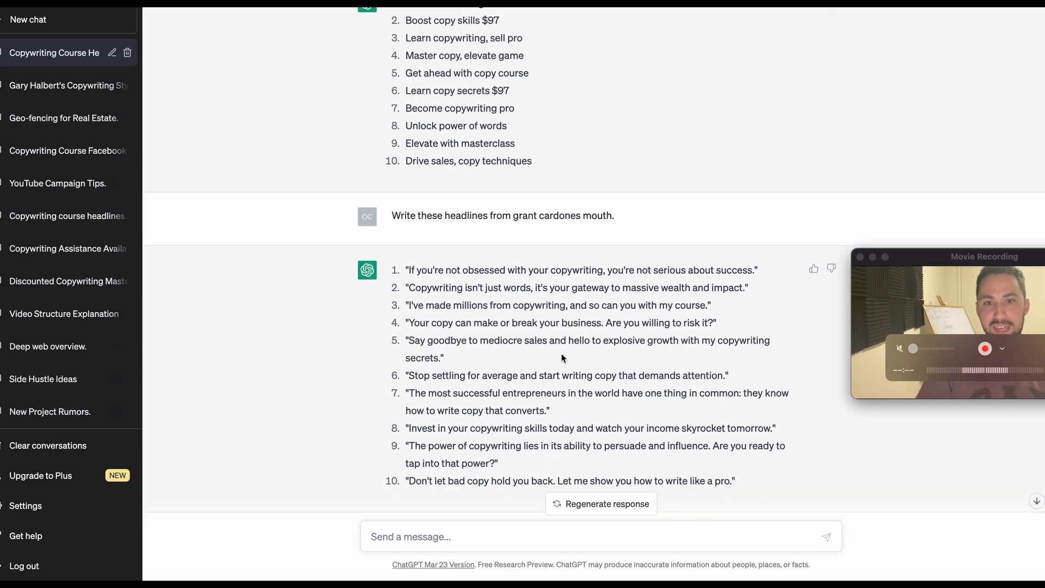
{"action": "scroll", "coordinate": [562, 284], "scroll_direction": "down", "scroll_amount": 3}
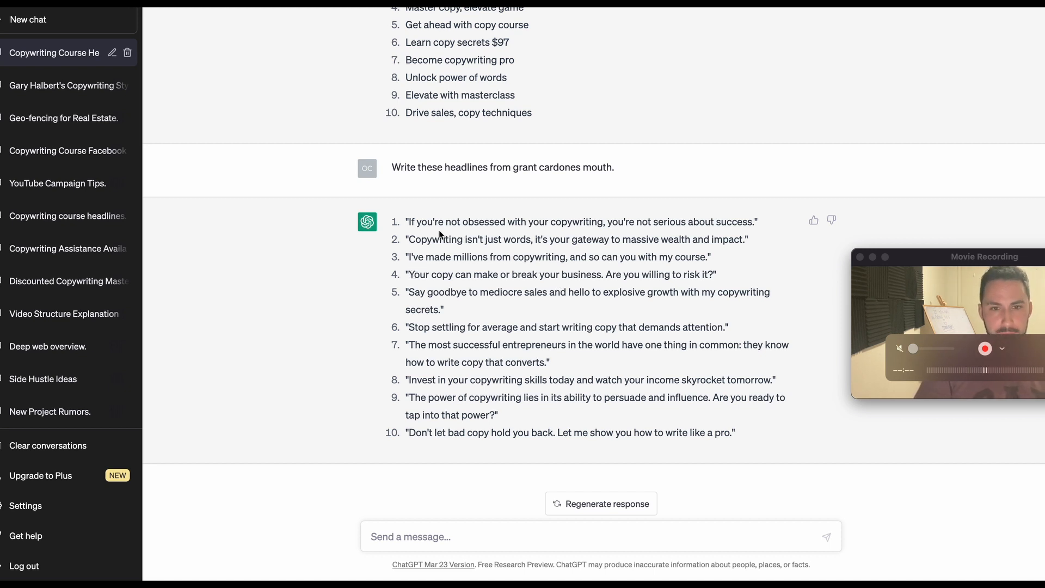
{"action": "left_click_drag", "start_coordinate": [408, 238], "coordinate": [746, 240]}
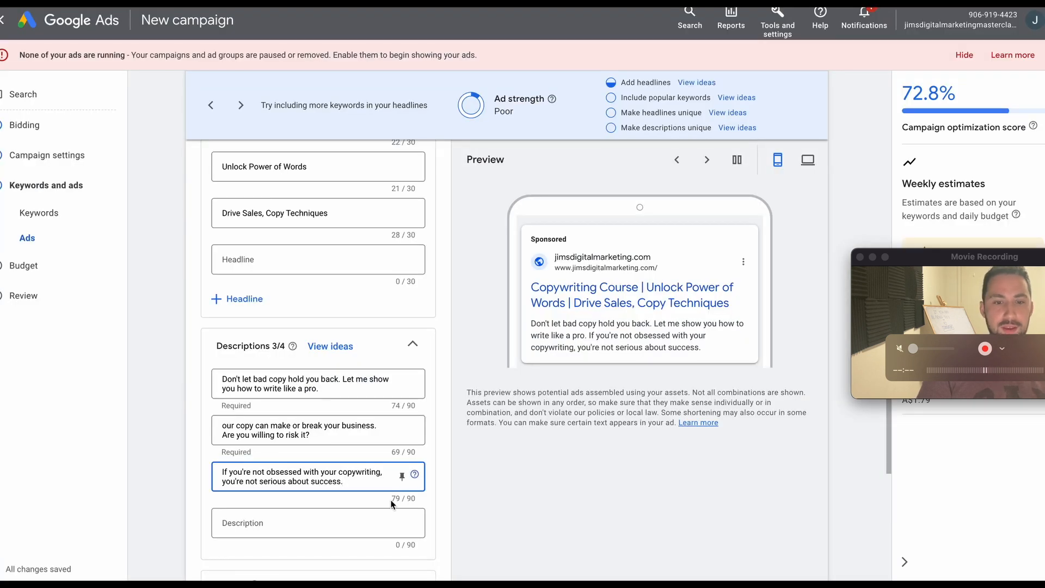
{"action": "left_click", "coordinate": [357, 518]}
{"action": "key", "text": "super+v"}
Review the ad's headlines and descriptions against the ad strength recommendations, including the one on unique descriptions.
{"action": "scroll", "coordinate": [498, 522], "scroll_direction": "down", "scroll_amount": 2}
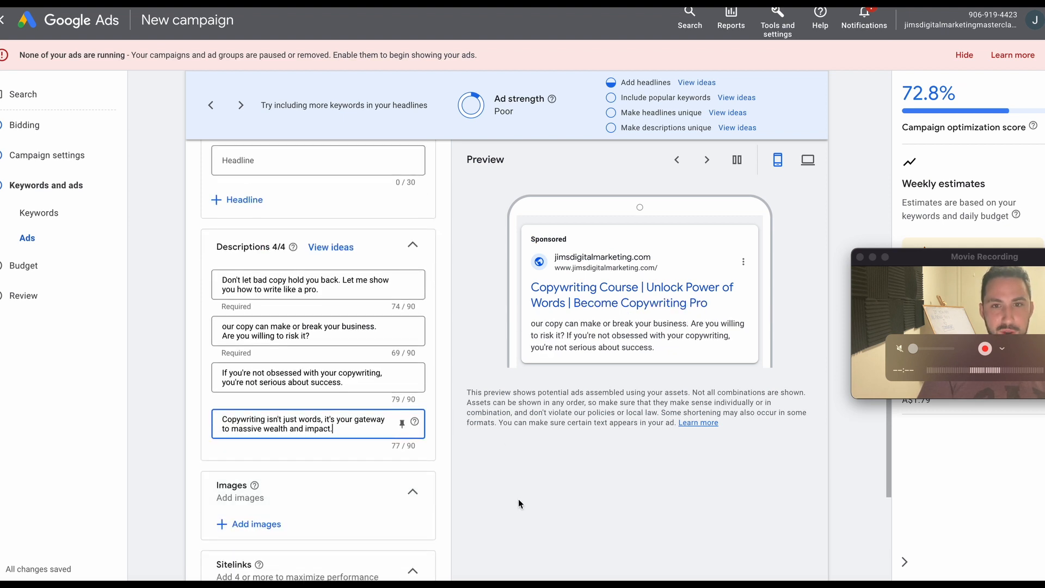
{"action": "scroll", "coordinate": [488, 382], "scroll_direction": "up", "scroll_amount": 7}
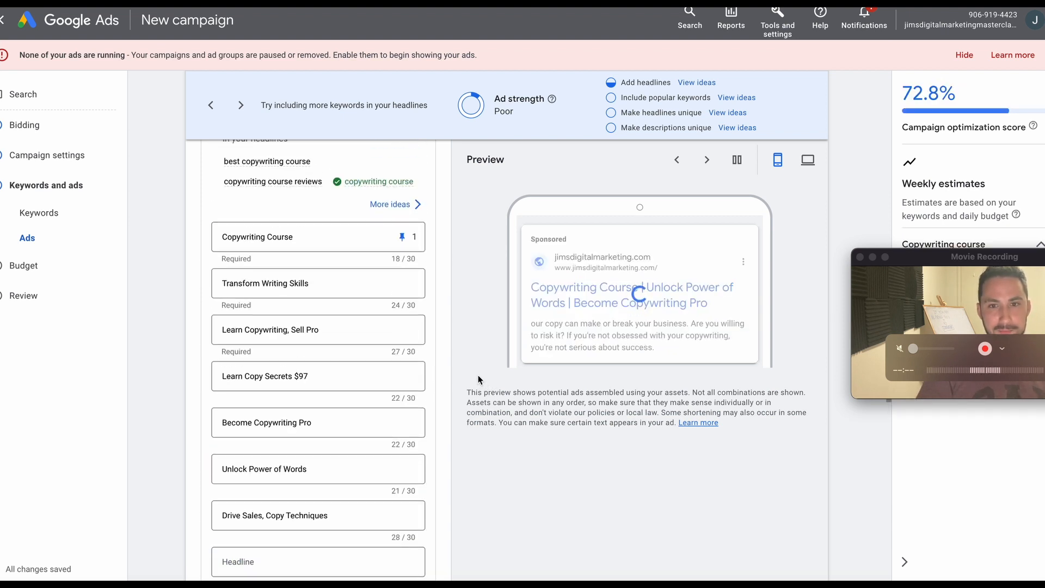
{"action": "scroll", "coordinate": [479, 379], "scroll_direction": "down", "scroll_amount": 6}
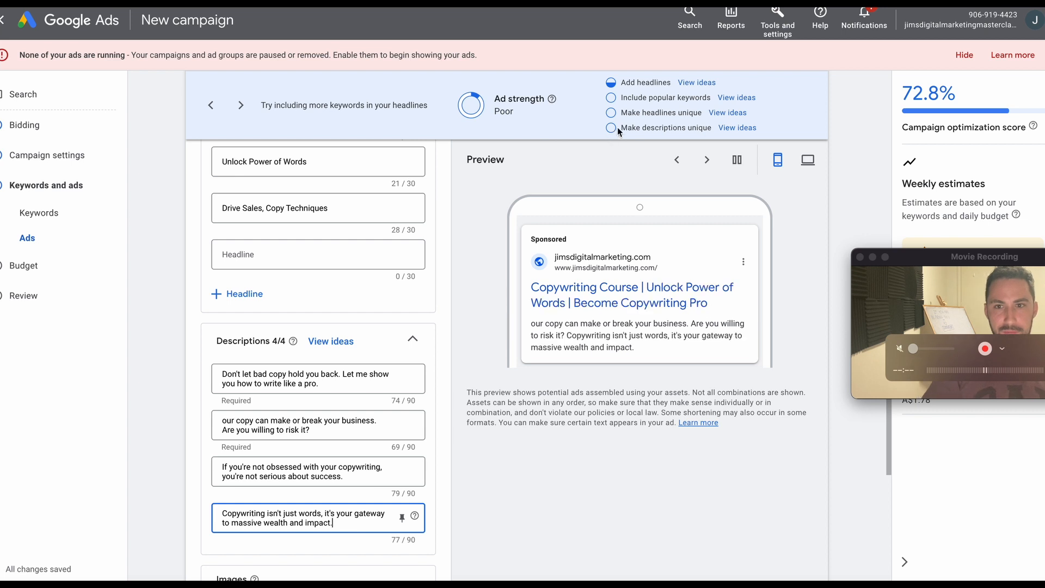
{"action": "triple_click", "coordinate": [635, 127]}
{"action": "scroll", "coordinate": [427, 408], "scroll_direction": "down", "scroll_amount": 3}
{"action": "left_click", "coordinate": [490, 435]}
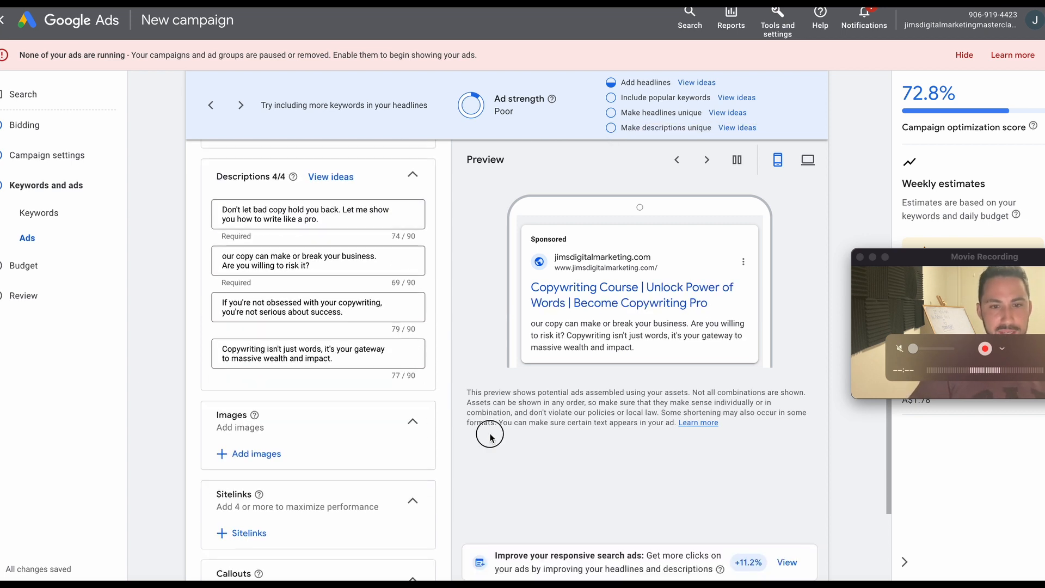
{"action": "scroll", "coordinate": [457, 392], "scroll_direction": "down", "scroll_amount": 1}
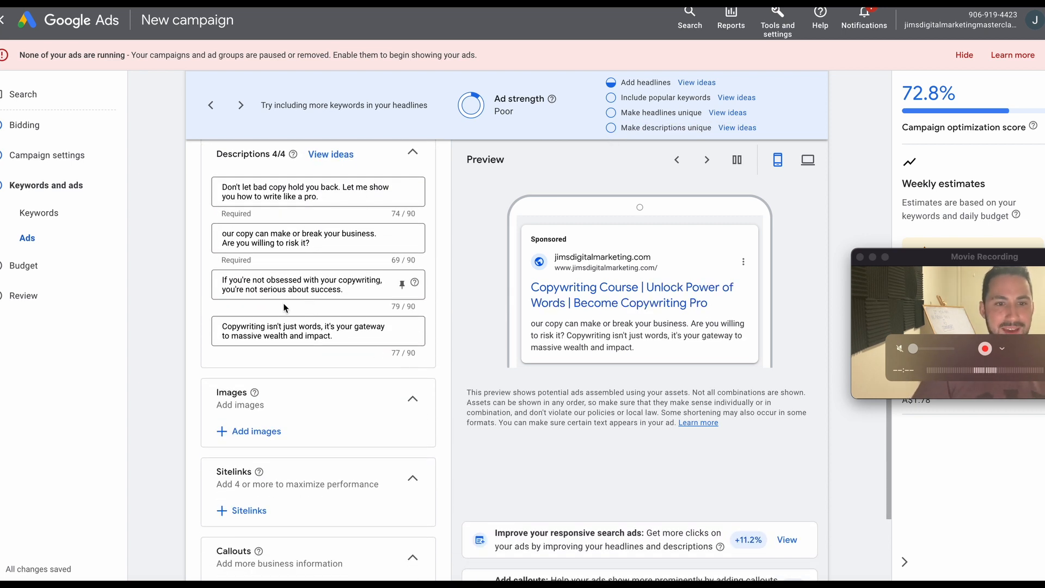
Change the opening of the fourth description from "Copywriting isn't" to "Copywriting course doesn't".
{"action": "scroll", "coordinate": [283, 316], "scroll_direction": "up", "scroll_amount": 5}
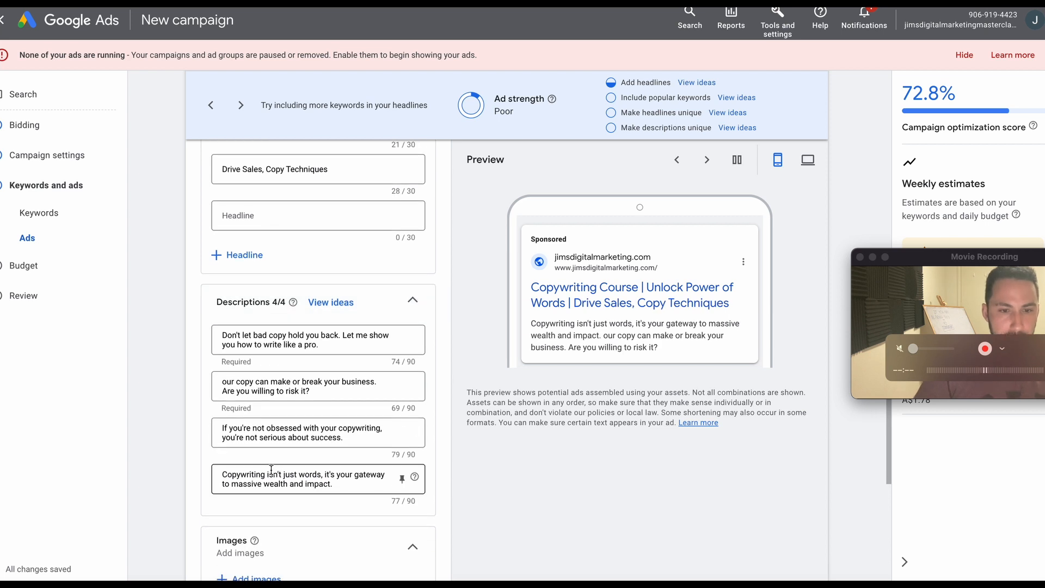
{"action": "left_click", "coordinate": [269, 473]}
{"action": "type", "text": "C"}
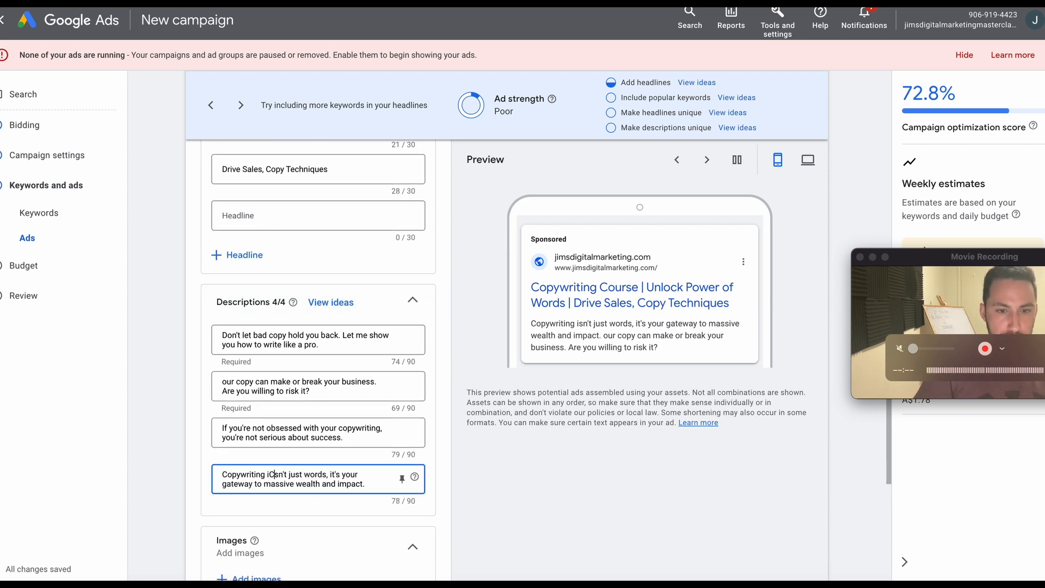
{"action": "key", "text": "BackSpace"}
{"action": "key", "text": "BackSpace"}
{"action": "type", "text": "cours"}
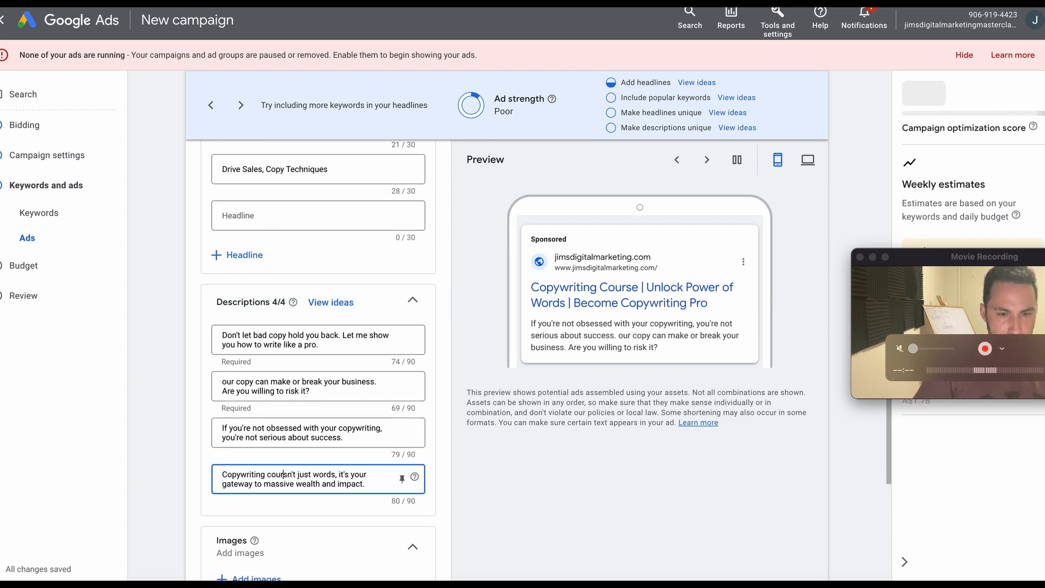
{"action": "key", "text": "BackSpace"}
{"action": "key", "text": "BackSpace"}
{"action": "key", "text": "BackSpace"}
{"action": "key", "text": "BackSpace"}
{"action": "key", "text": "BackSpace"}
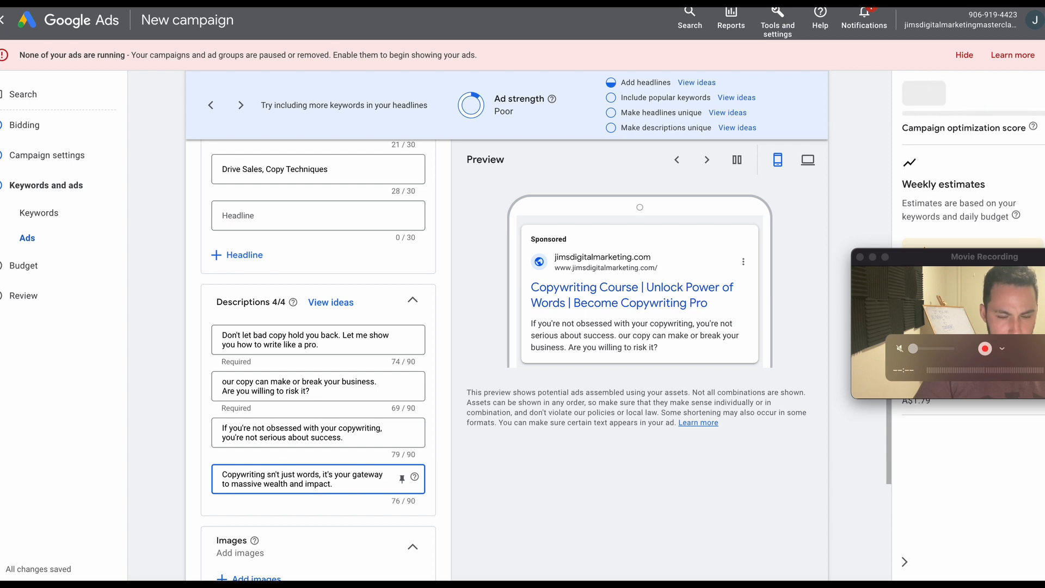
{"action": "type", "text": "course do"}
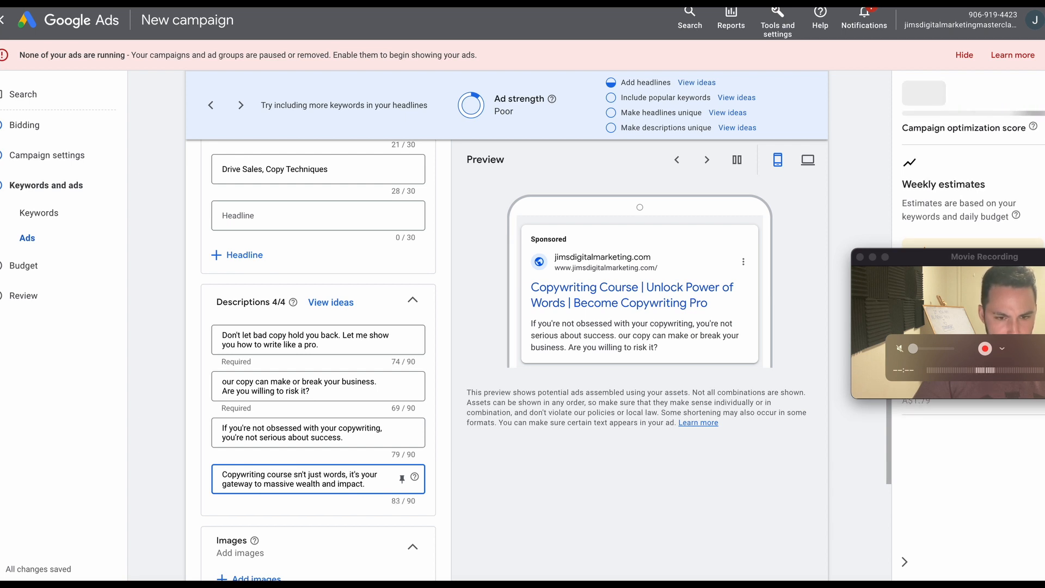
{"action": "type", "text": "esn"}
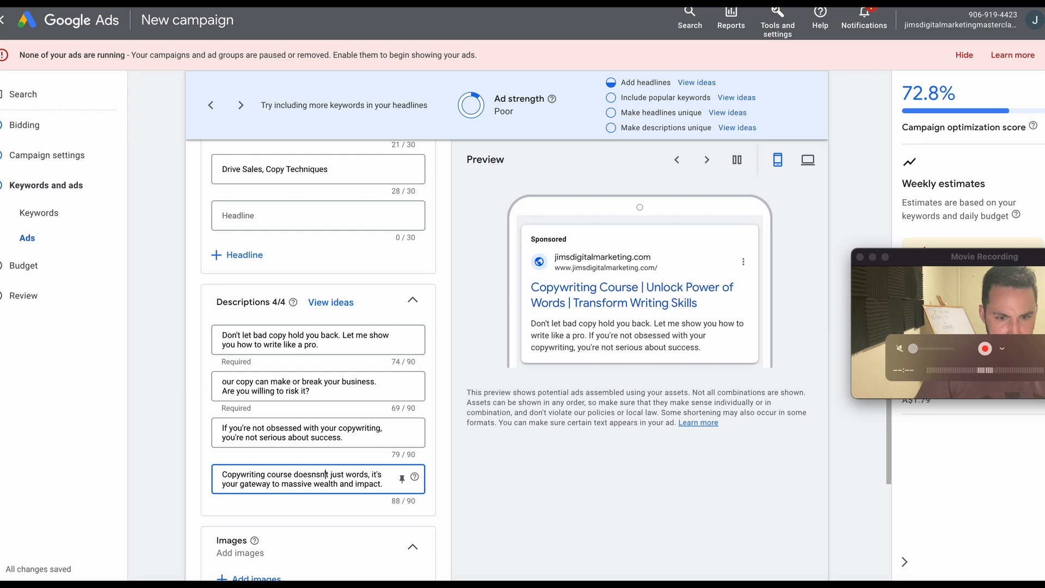
{"action": "key", "text": "BackSpace"}
{"action": "key", "text": "BackSpace"}
{"action": "key", "text": "BackSpace"}
{"action": "key", "text": "BackSpace"}
{"action": "type", "text": "n'"}
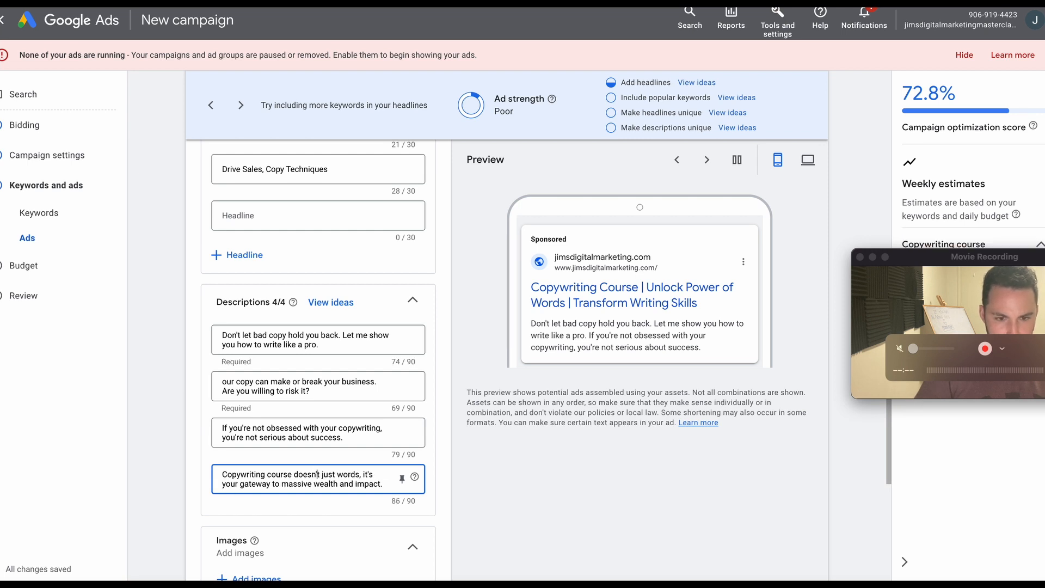
Replace "just words" with "teach writing" in the fourth description, keeping it within the 90-character limit.
{"action": "left_click", "coordinate": [339, 476]}
{"action": "type", "text": "teach"}
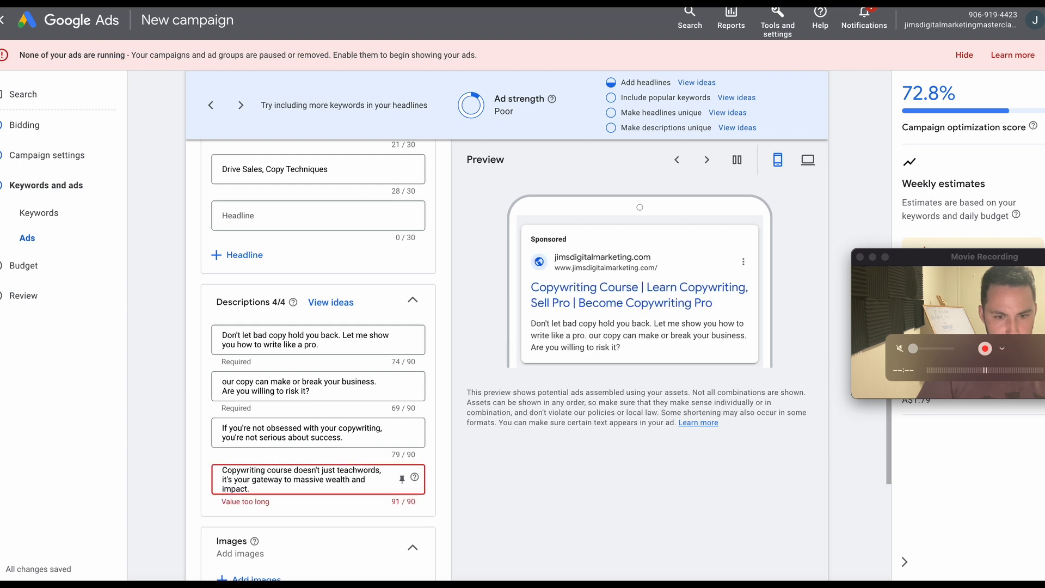
{"action": "key", "text": "Right"}
{"action": "key", "text": "BackSpace"}
{"action": "key", "text": "BackSpace"}
{"action": "key", "text": "BackSpace"}
{"action": "key", "text": "BackSpace"}
{"action": "key", "text": "BackSpace"}
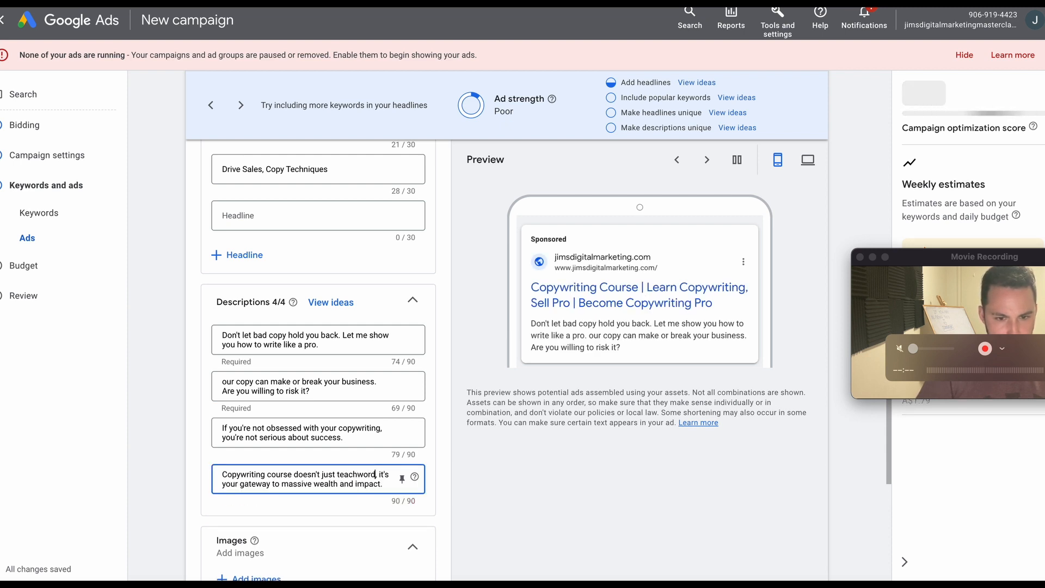
{"action": "type", "text": "writing"}
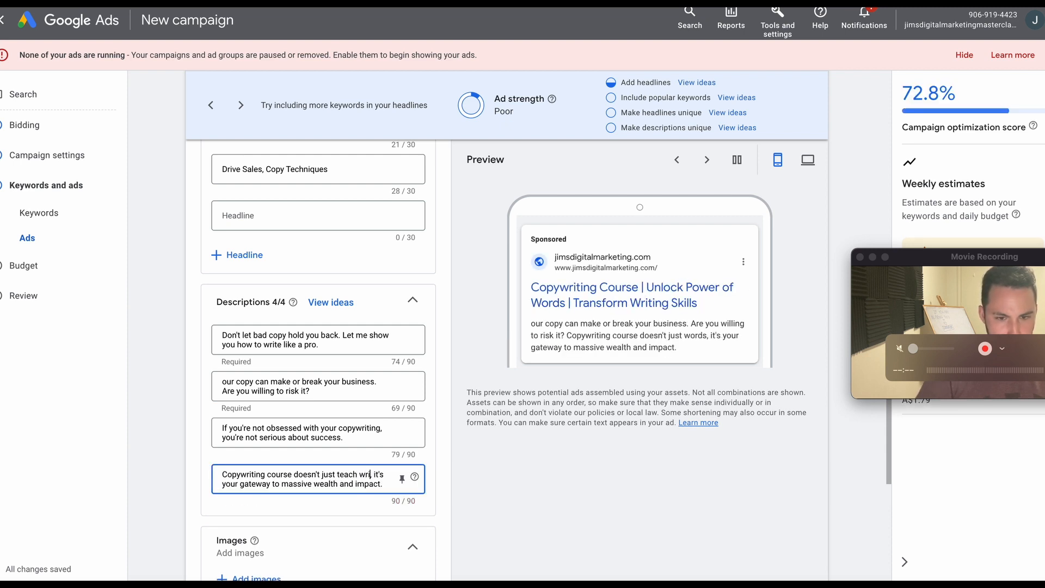
{"action": "double_click", "coordinate": [343, 471]}
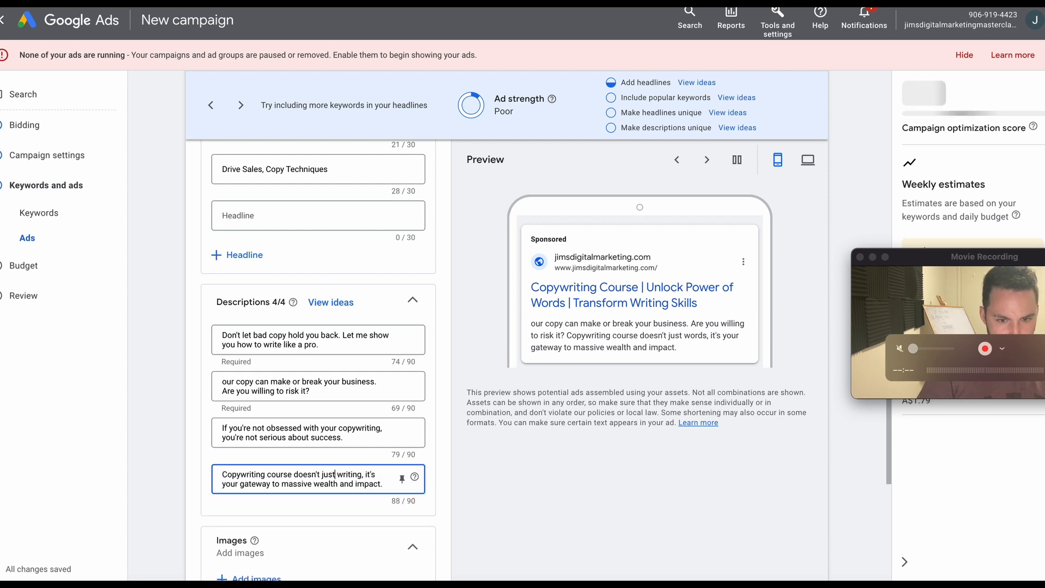
{"action": "key", "text": "BackSpace"}
{"action": "double_click", "coordinate": [313, 475]}
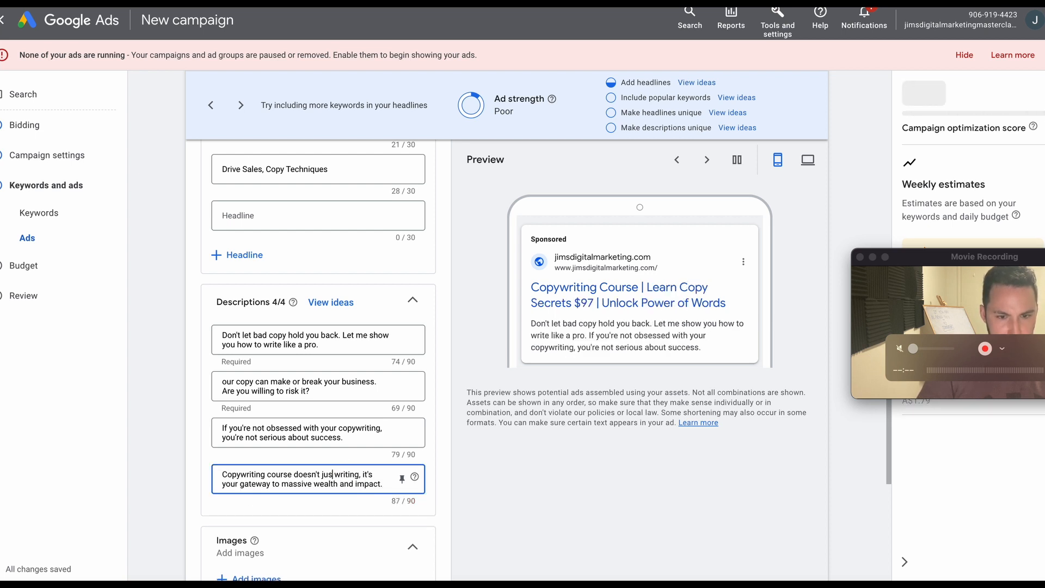
{"action": "type", "text": "teach"}
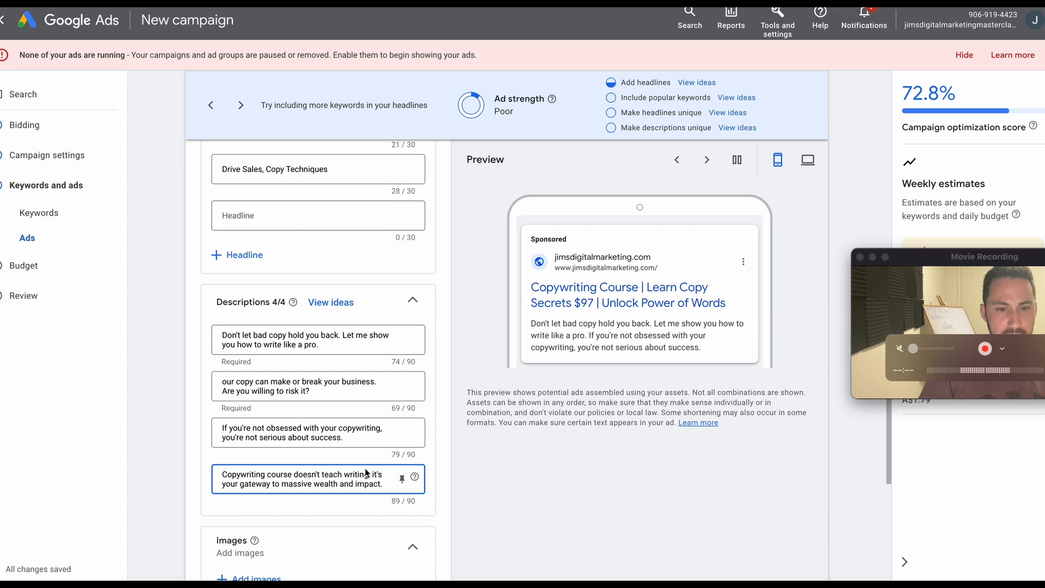
{"action": "left_click", "coordinate": [469, 477]}
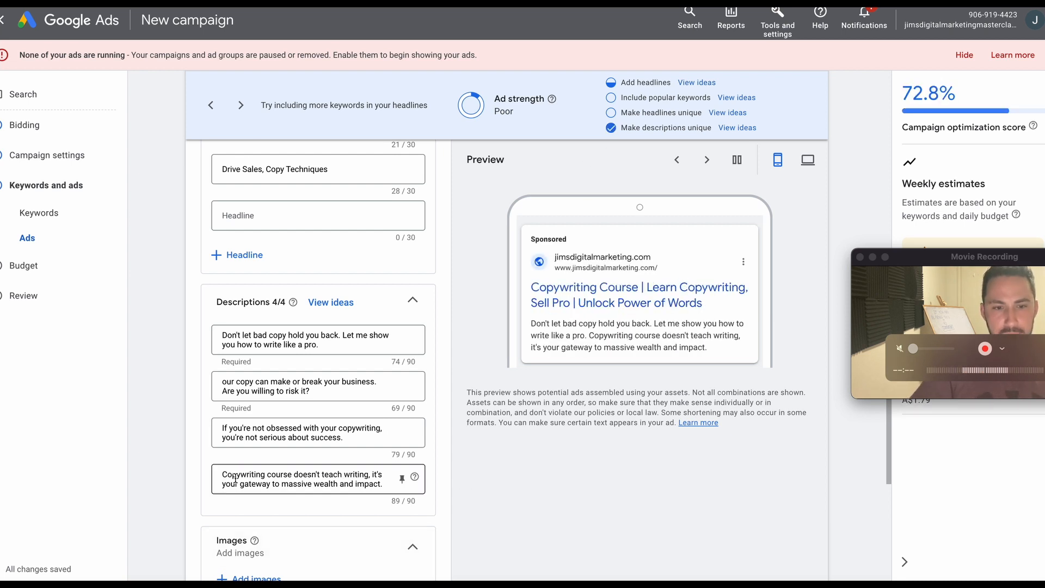
{"action": "left_click_drag", "start_coordinate": [227, 475], "coordinate": [295, 474]}
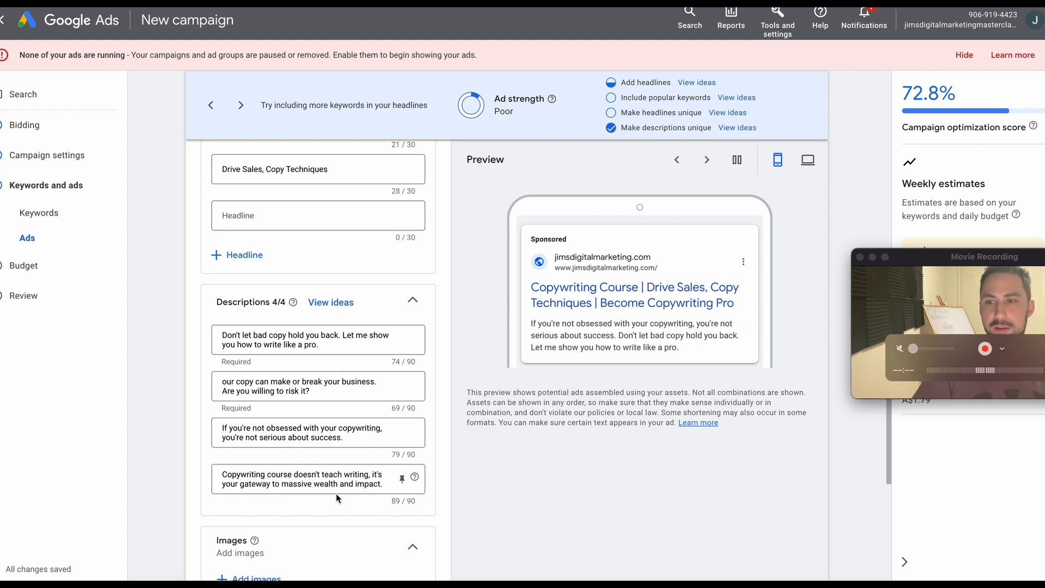
Switch to the course landing page and read its testimonials and the "Here is the deal." offer section.
{"action": "left_click", "coordinate": [1000, 264]}
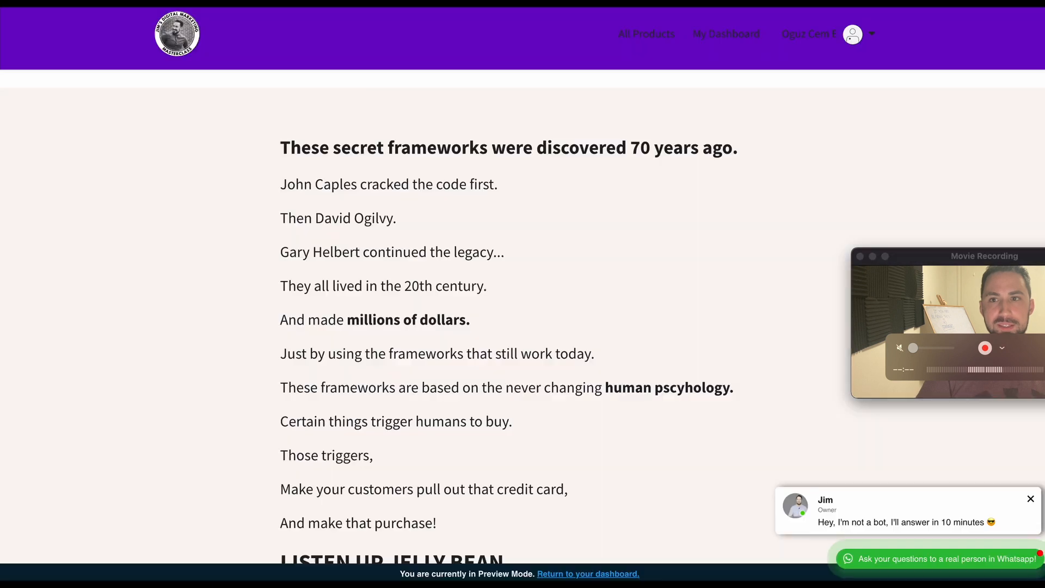
{"action": "scroll", "coordinate": [467, 401], "scroll_direction": "up", "scroll_amount": 10}
{"action": "scroll", "coordinate": [465, 401], "scroll_direction": "down", "scroll_amount": 1}
{"action": "scroll", "coordinate": [465, 402], "scroll_direction": "up", "scroll_amount": 2}
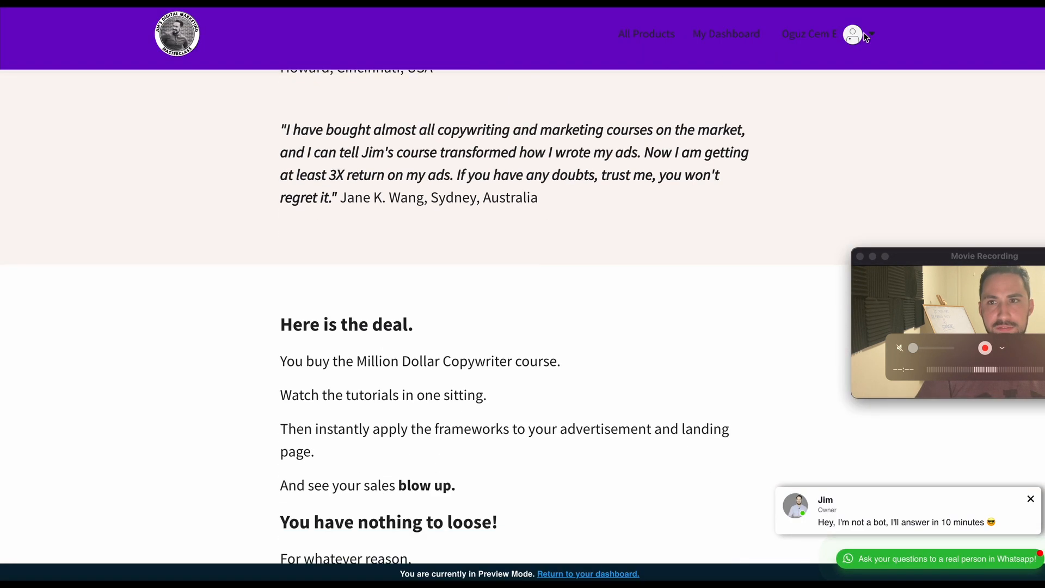
{"action": "scroll", "coordinate": [493, 235], "scroll_direction": "down", "scroll_amount": 2}
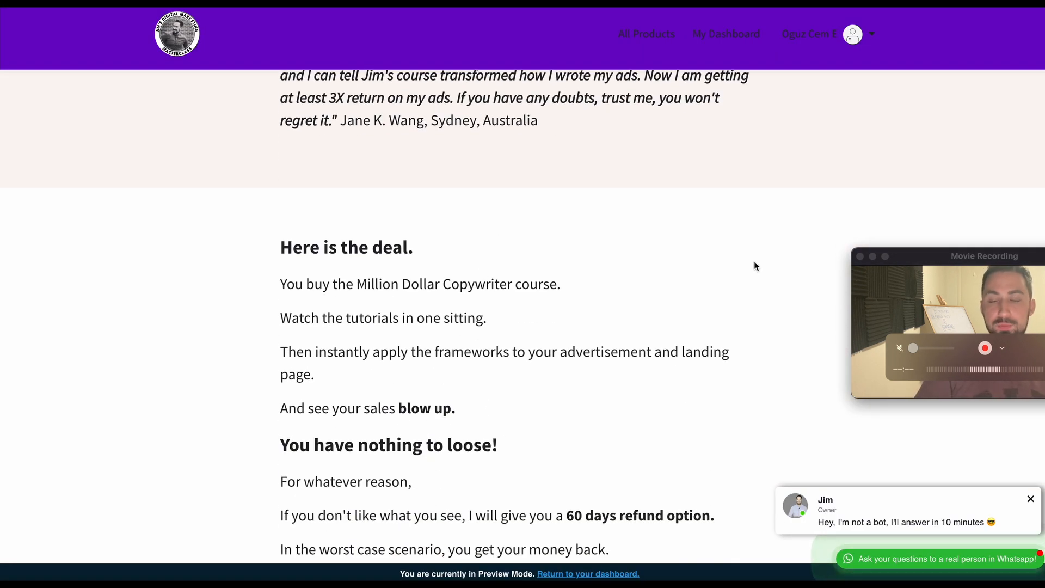
{"action": "left_click_drag", "start_coordinate": [439, 284], "coordinate": [576, 282]}
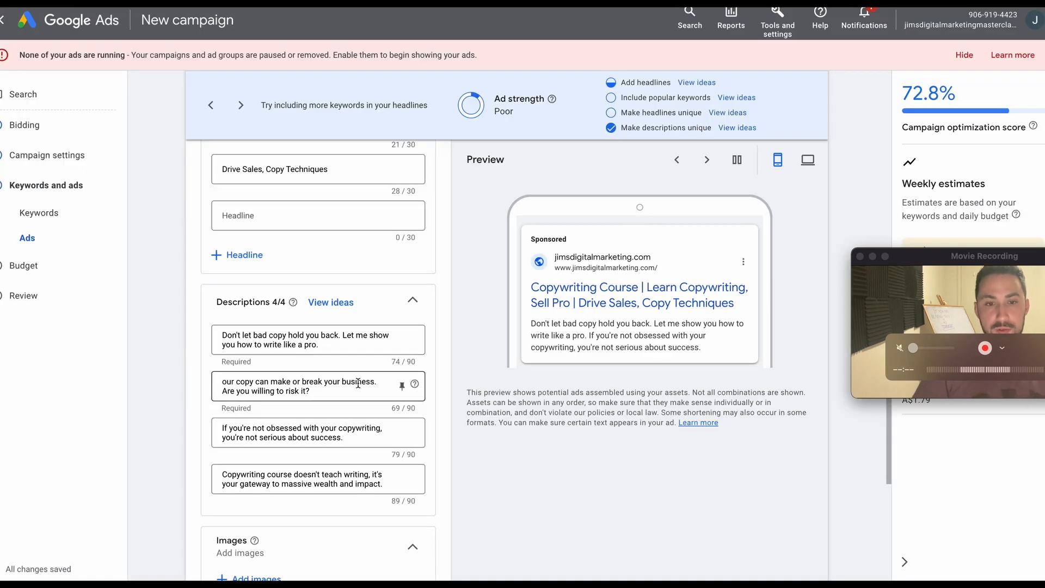
Return to the ad's headlines, then ask ChatGPT "these are more than 30 characters make it shorter" about its last suggestions.
{"action": "scroll", "coordinate": [324, 294], "scroll_direction": "up", "scroll_amount": 5}
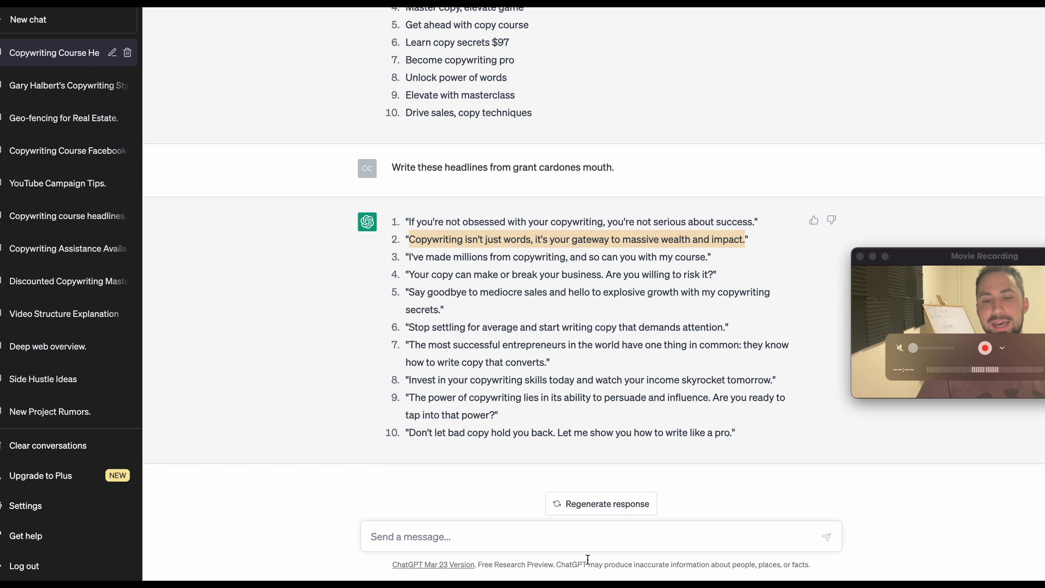
{"action": "left_click", "coordinate": [593, 537]}
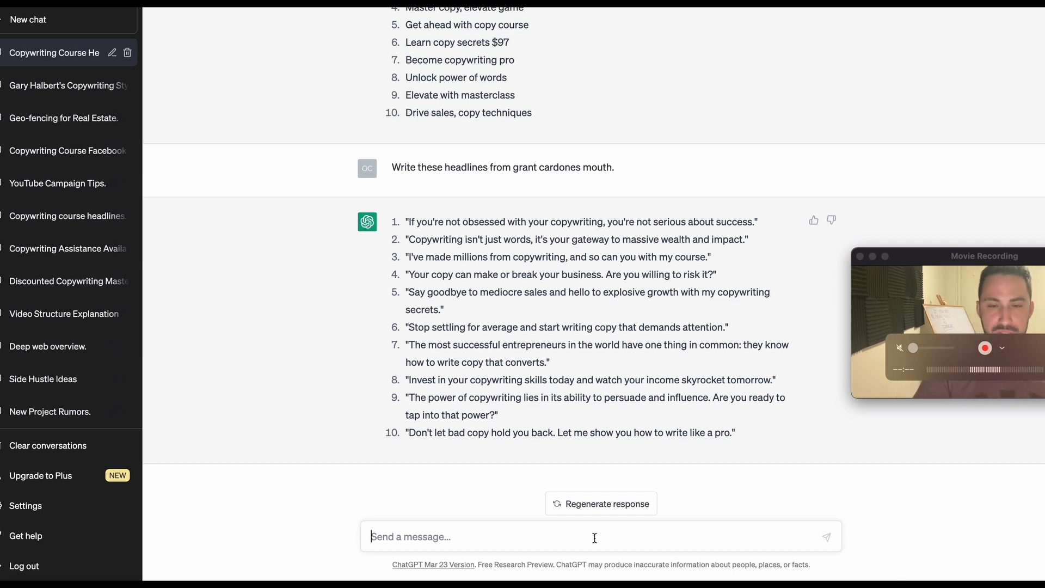
{"action": "type", "text": "these are more than 30 characters make it s"}
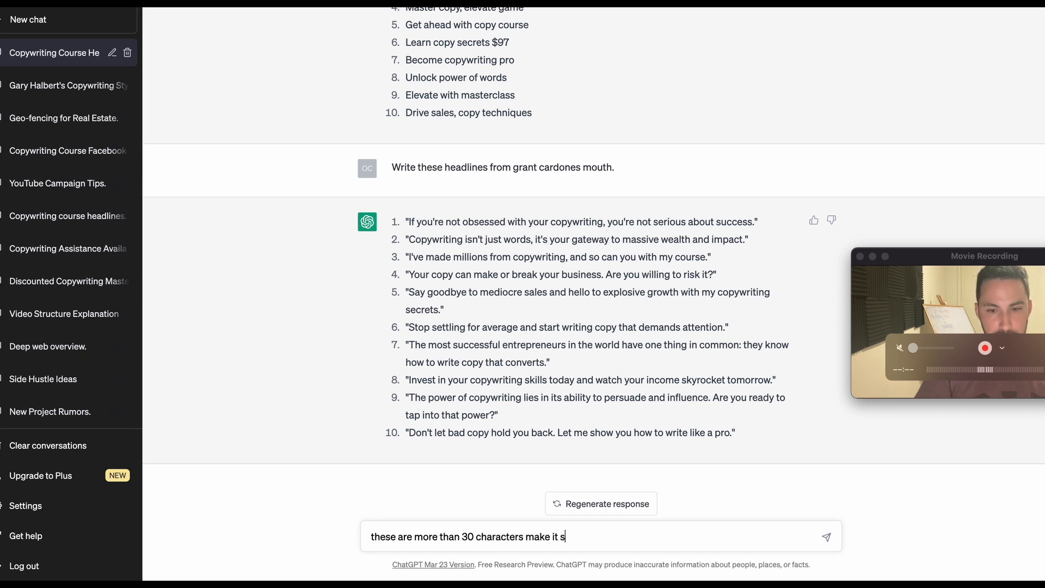
{"action": "type", "text": "horter"}
{"action": "key", "text": "Return"}
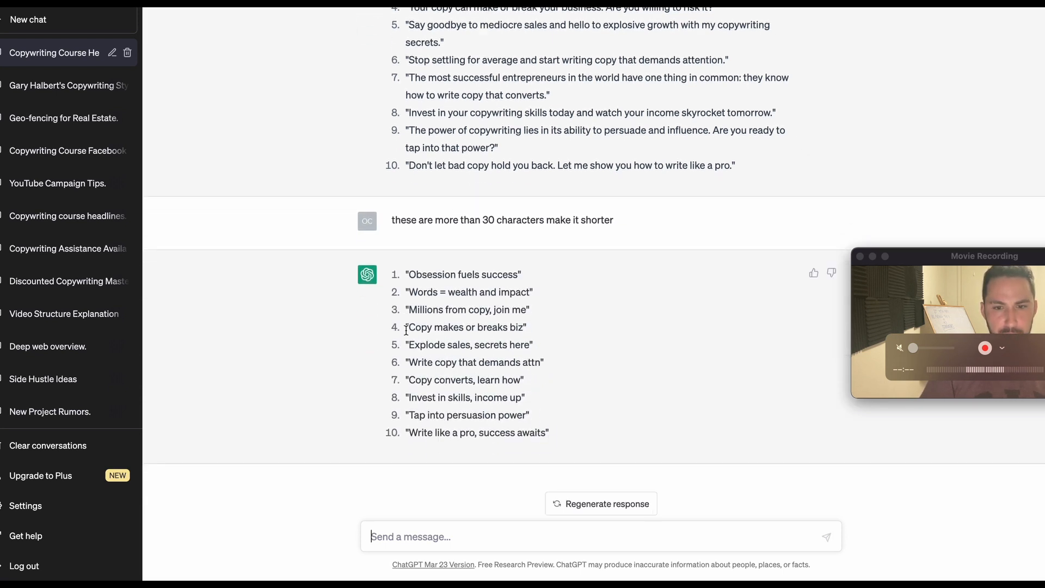
Copy ChatGPT's suggestion "Millions from copy, join me" into the empty headline in Google Ads.
{"action": "left_click_drag", "start_coordinate": [412, 309], "coordinate": [526, 303]}
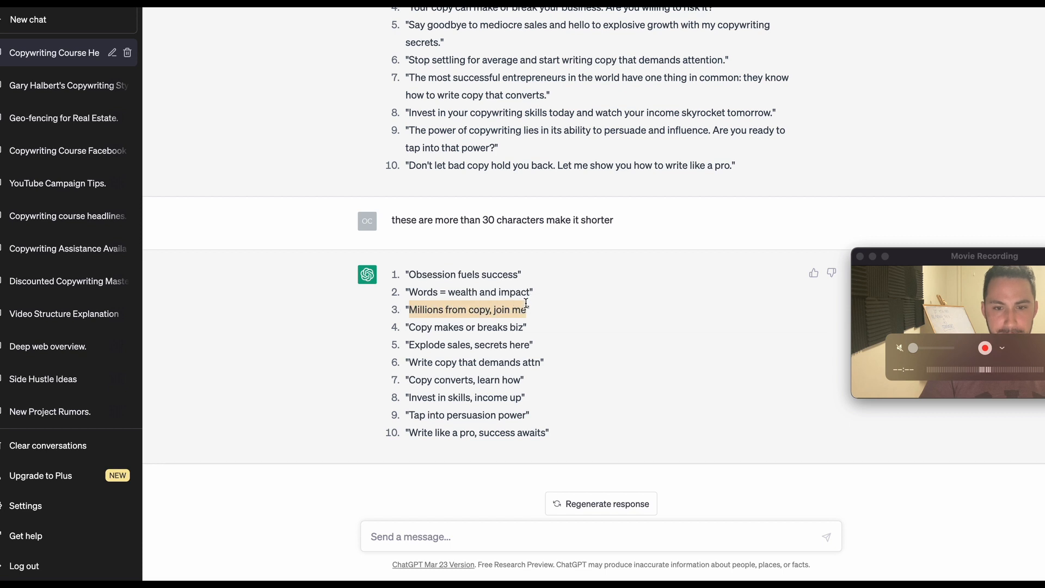
{"action": "key", "text": "super+c"}
{"action": "key", "text": "super+Tab"}
{"action": "left_click", "coordinate": [338, 438]}
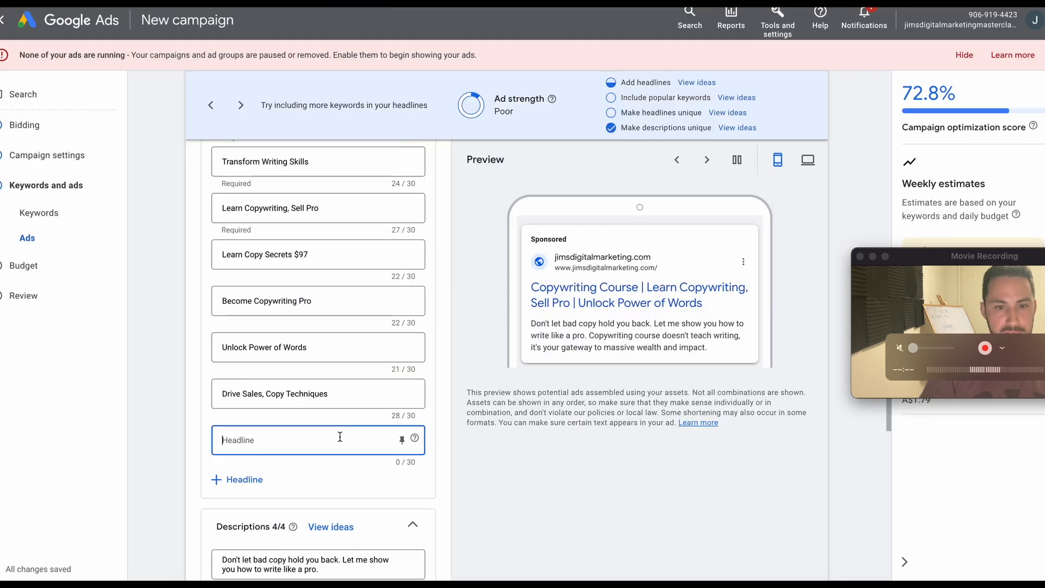
{"action": "key", "text": "super+v"}
Capitalize each word of the new headline so it reads "Millions From Copy, Join Me".
{"action": "key", "text": "BackSpace"}
{"action": "type", "text": "F"}
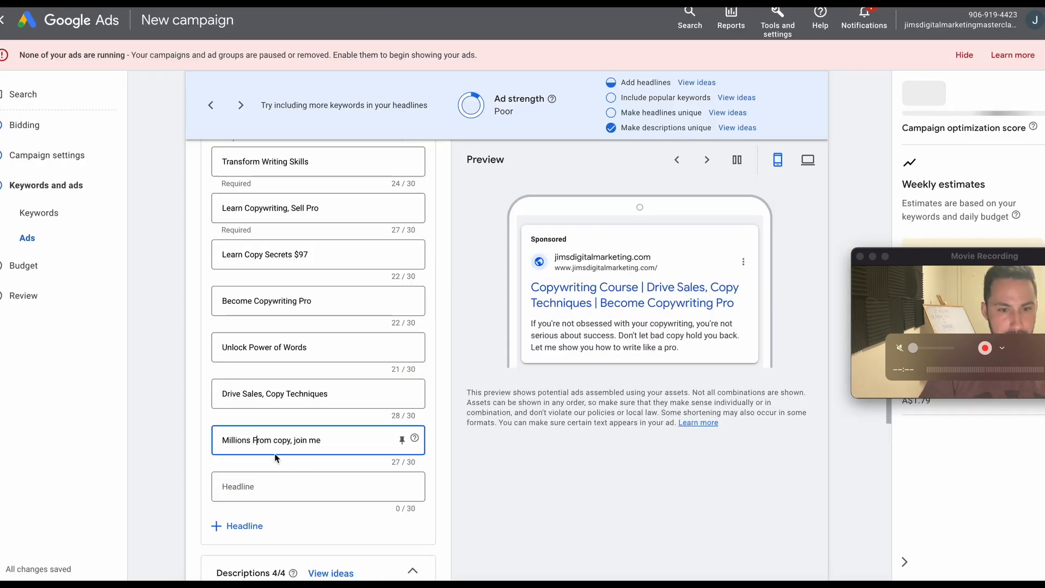
{"action": "left_click", "coordinate": [278, 440]}
{"action": "key", "text": "BackSpace"}
{"action": "type", "text": "C"}
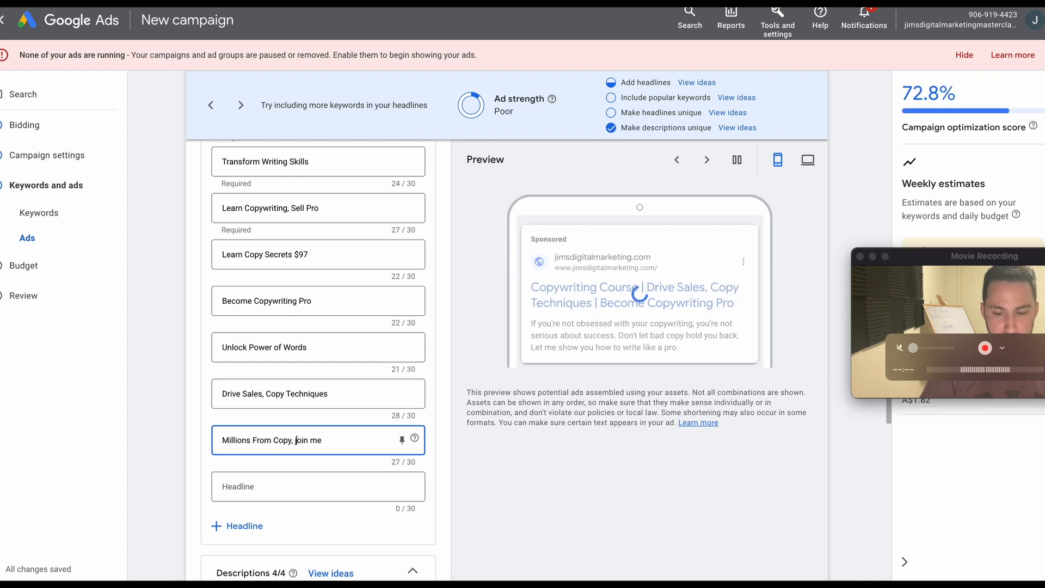
{"action": "key", "text": "BackSpace"}
{"action": "type", "text": "J"}
{"action": "key", "text": "Delete"}
{"action": "type", "text": "M"}
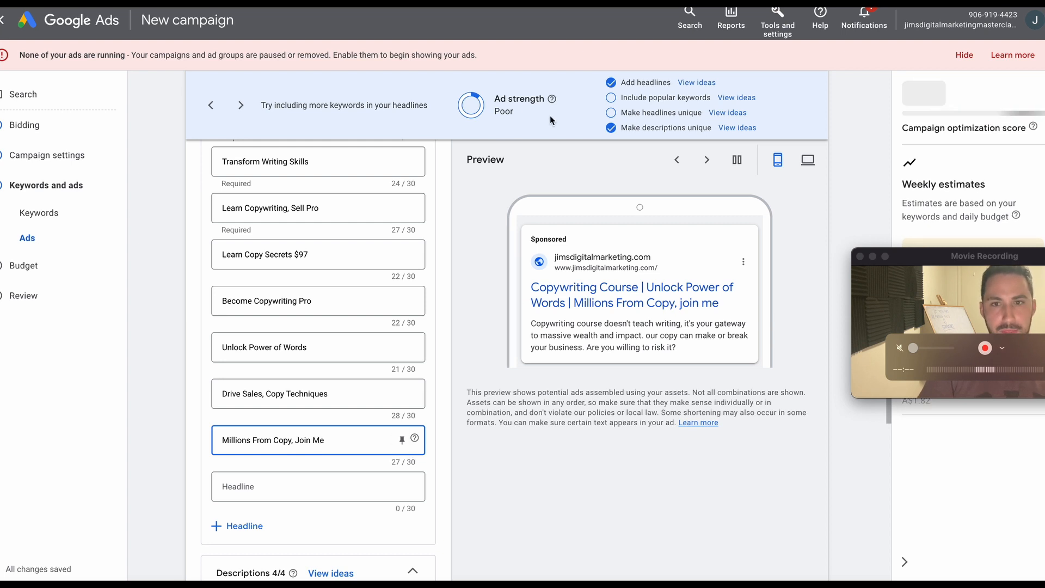
{"action": "left_click", "coordinate": [459, 487]}
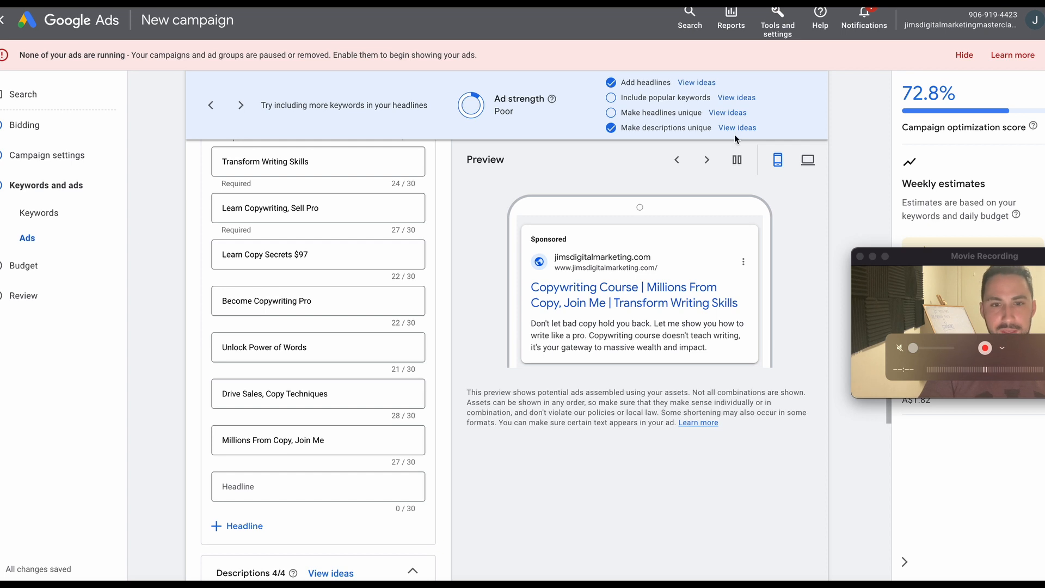
Compare the ad's headlines with the suggested keywords, including "best copywriting course" and "copywriting course reviews".
{"action": "scroll", "coordinate": [329, 385], "scroll_direction": "up", "scroll_amount": 7}
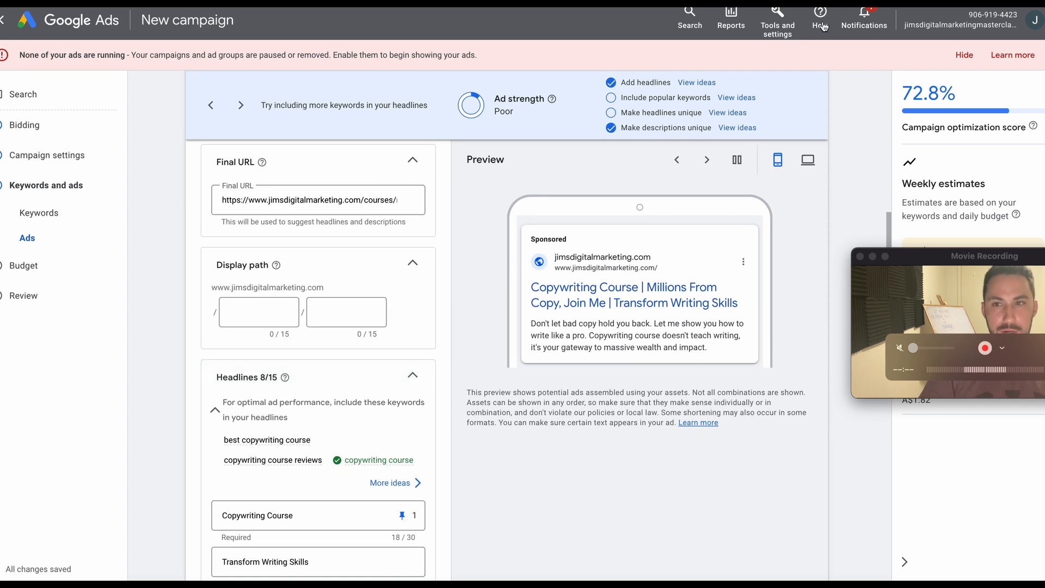
{"action": "scroll", "coordinate": [281, 460], "scroll_direction": "down", "scroll_amount": 3}
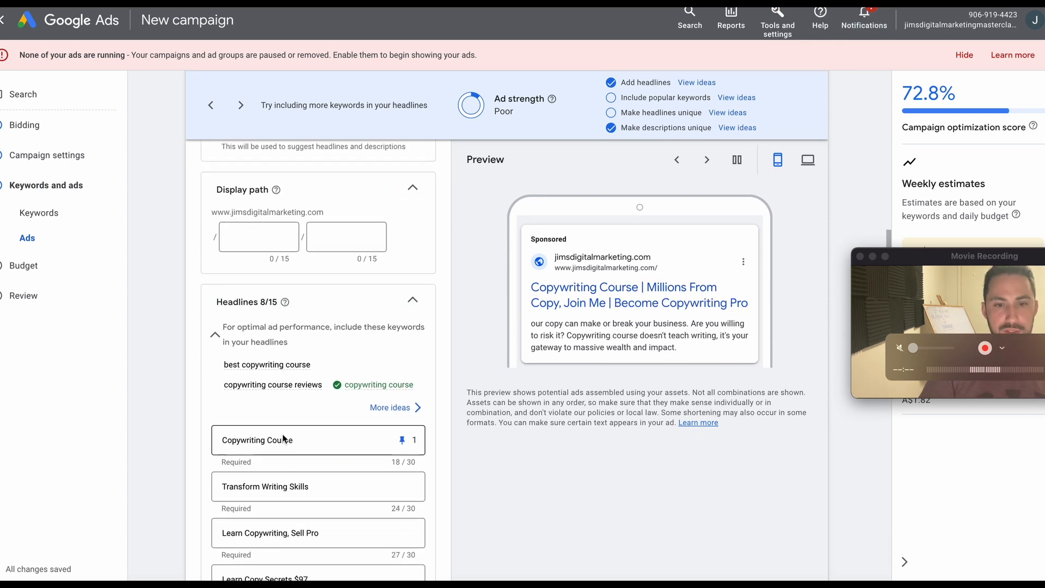
{"action": "mouse_move", "coordinate": [309, 388]}
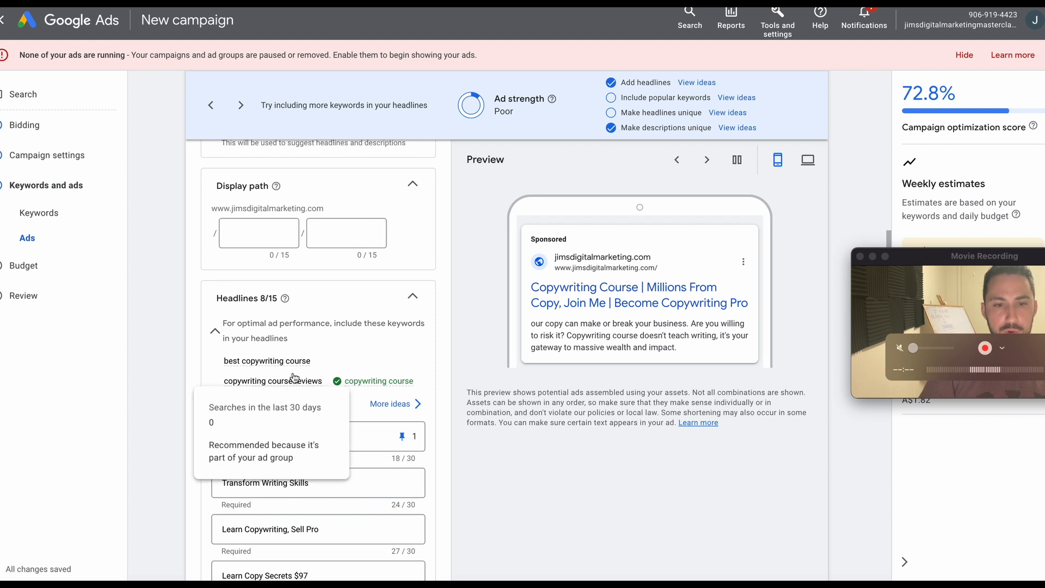
{"action": "scroll", "coordinate": [387, 399], "scroll_direction": "down", "scroll_amount": 7}
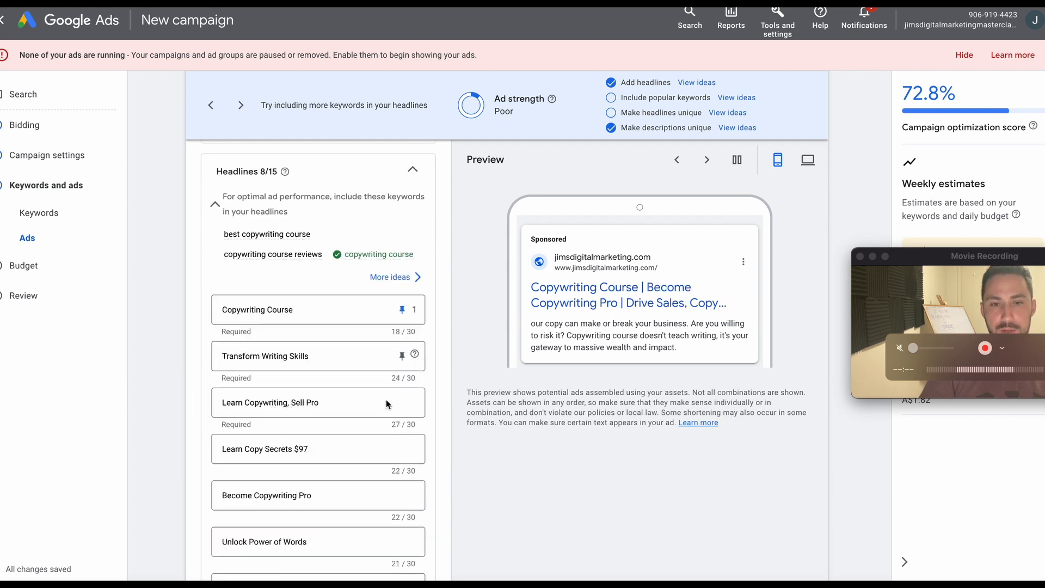
{"action": "scroll", "coordinate": [311, 434], "scroll_direction": "down", "scroll_amount": 7}
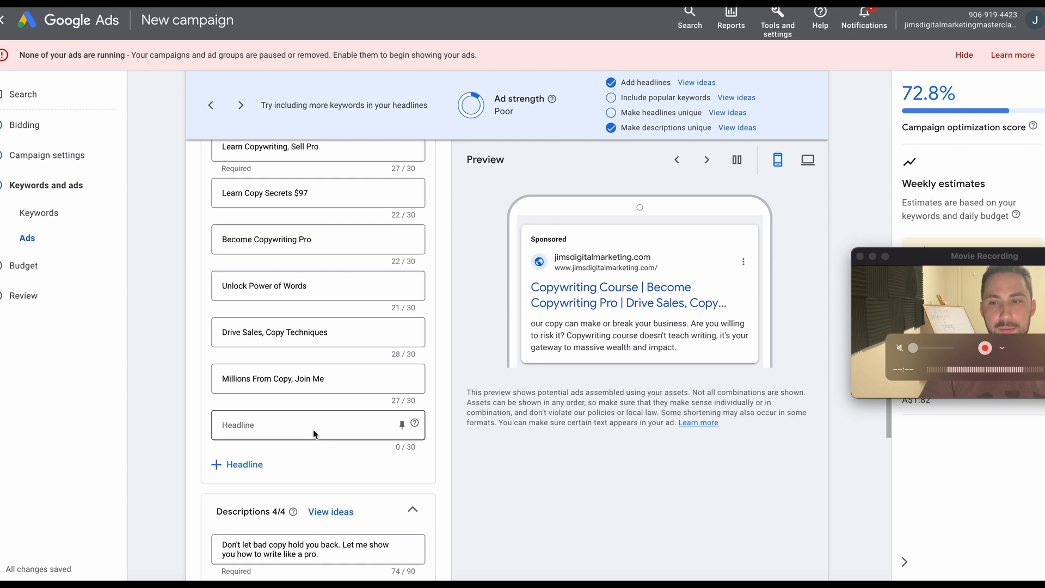
{"action": "scroll", "coordinate": [316, 425], "scroll_direction": "up", "scroll_amount": 10}
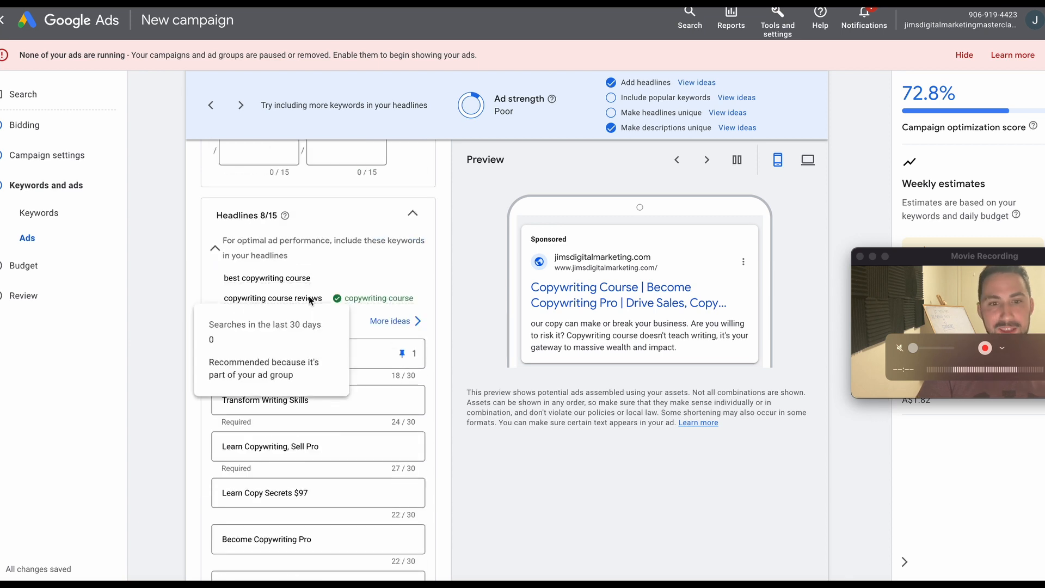
Add the headline "The Best Copywriting Course" in the ad's empty headline field.
{"action": "scroll", "coordinate": [309, 364], "scroll_direction": "down", "scroll_amount": 15}
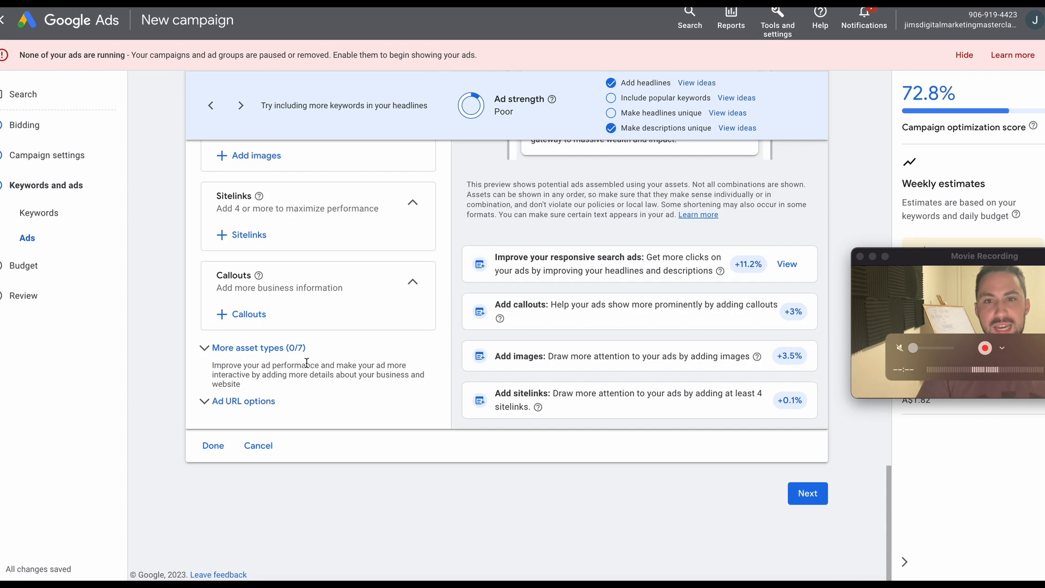
{"action": "scroll", "coordinate": [308, 327], "scroll_direction": "up", "scroll_amount": 11}
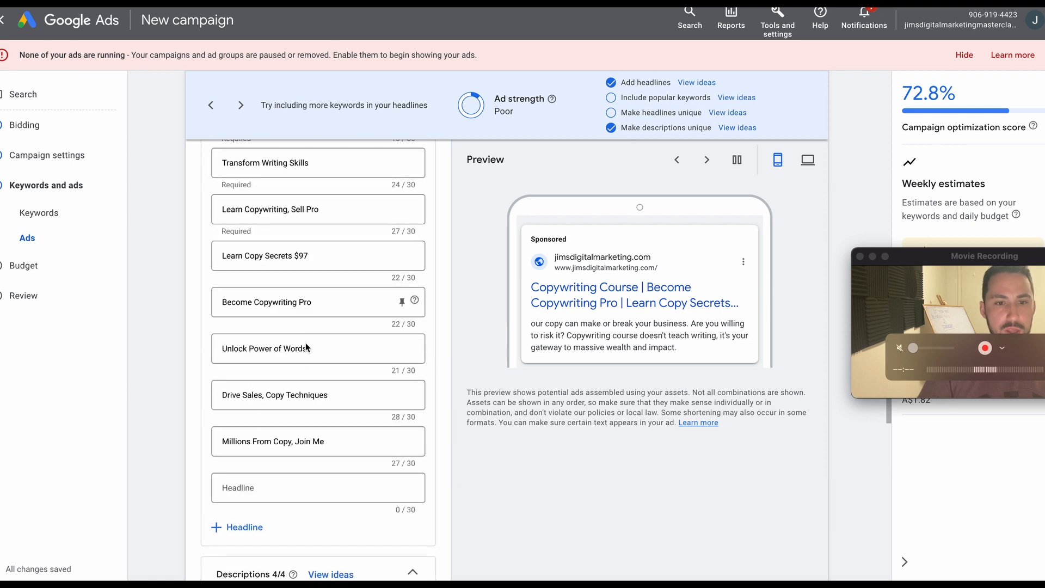
{"action": "left_click", "coordinate": [252, 486]}
{"action": "scroll", "coordinate": [331, 474], "scroll_direction": "up", "scroll_amount": 5}
{"action": "scroll", "coordinate": [330, 475], "scroll_direction": "up", "scroll_amount": 2}
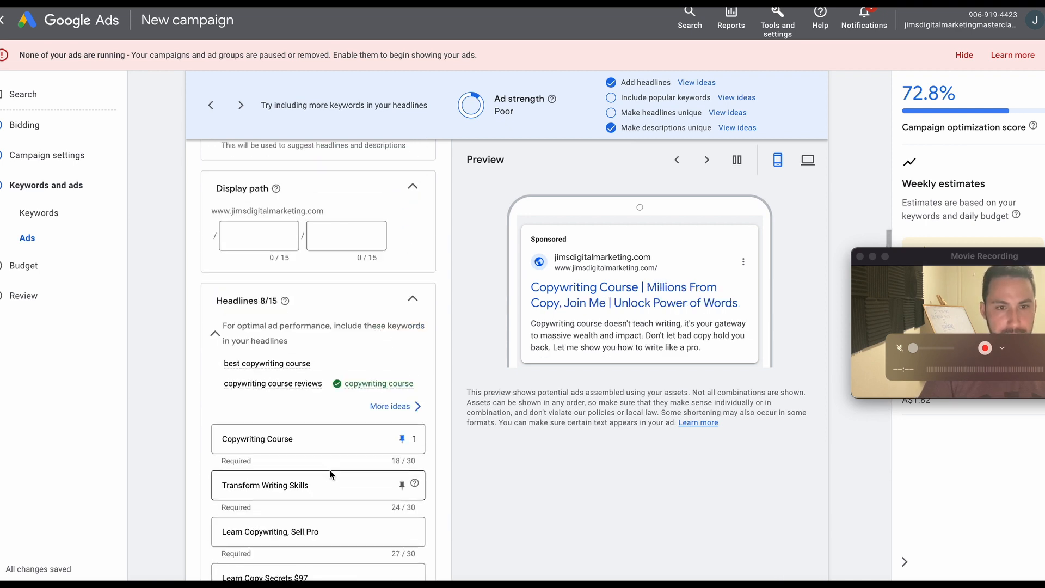
{"action": "scroll", "coordinate": [330, 475], "scroll_direction": "down", "scroll_amount": 7}
{"action": "type", "text": "The Be"}
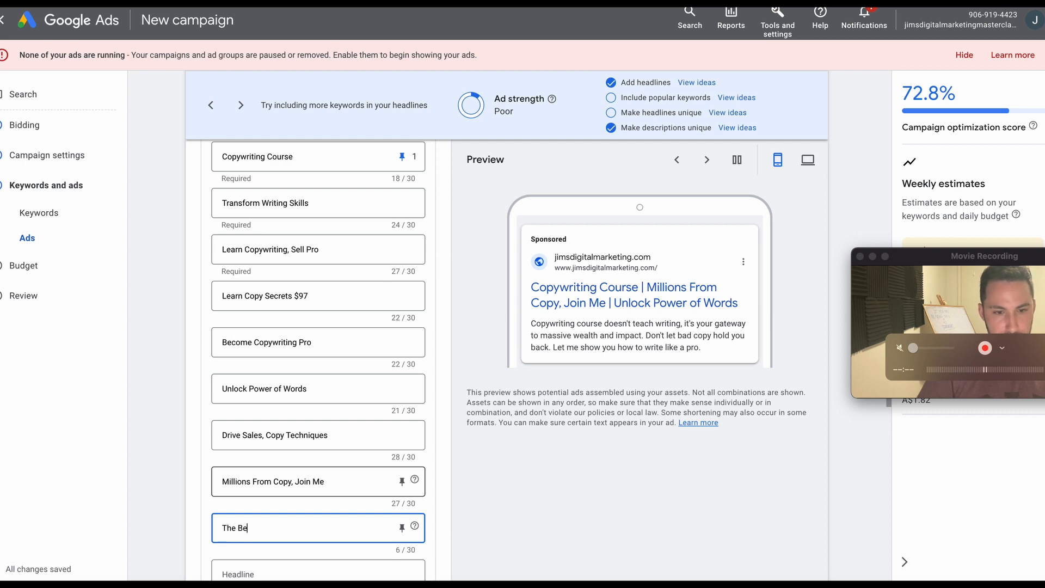
{"action": "type", "text": "st Copywriting Course"}
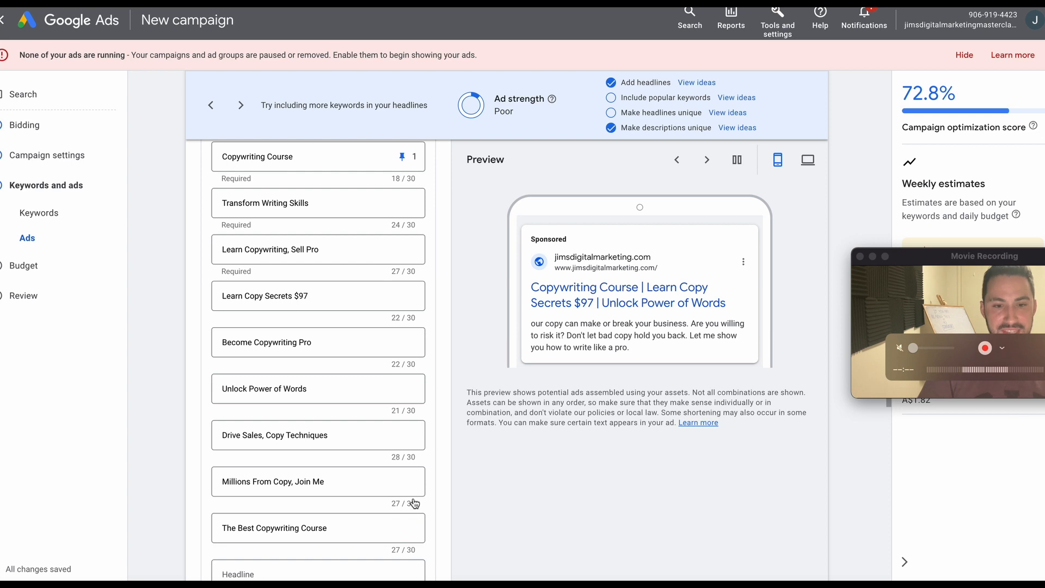
Copy the suggested keyword "copywriting course reviews" into the next empty headline of the ad.
{"action": "scroll", "coordinate": [416, 497], "scroll_direction": "down", "scroll_amount": 2}
{"action": "scroll", "coordinate": [330, 475], "scroll_direction": "up", "scroll_amount": 5}
{"action": "scroll", "coordinate": [330, 476], "scroll_direction": "up", "scroll_amount": 3}
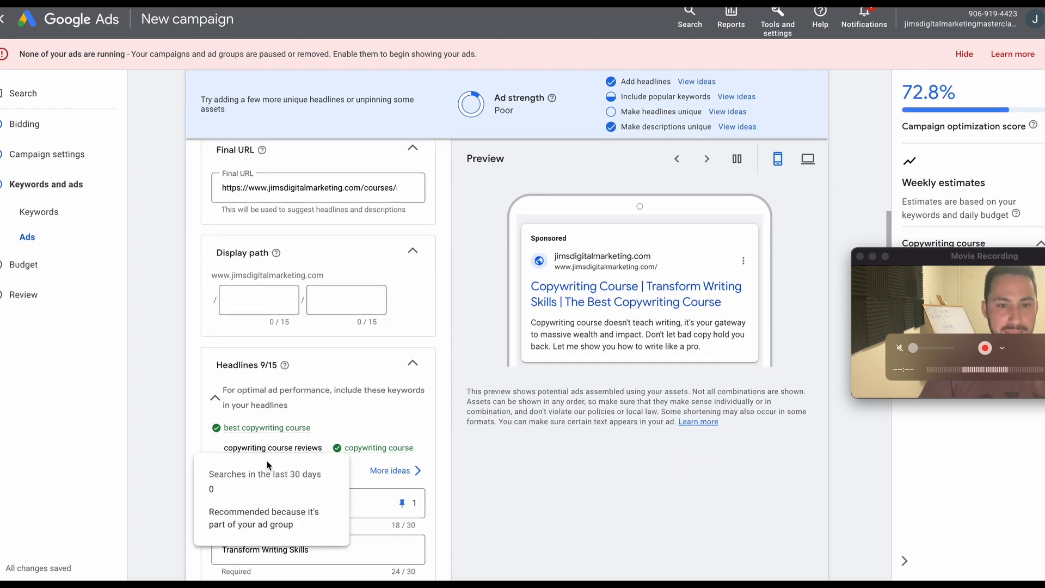
{"action": "scroll", "coordinate": [462, 485], "scroll_direction": "down", "scroll_amount": 10}
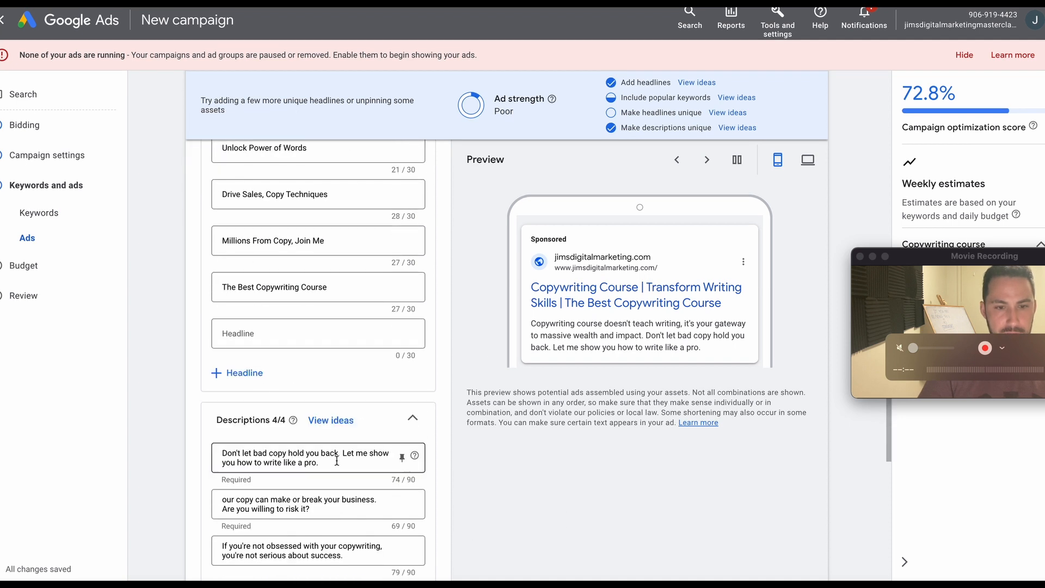
{"action": "left_click", "coordinate": [275, 334]}
{"action": "type", "text": "1"}
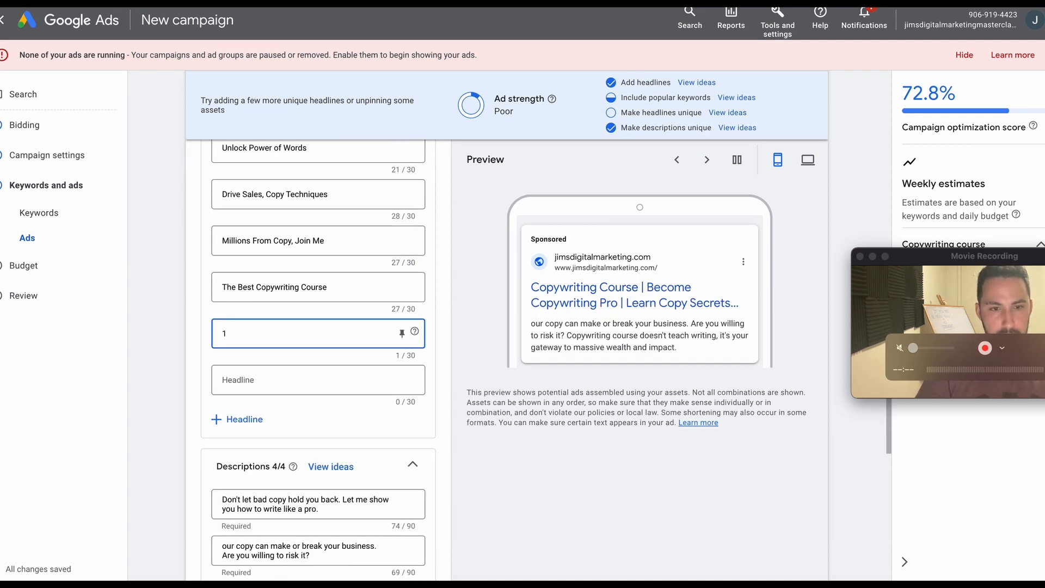
{"action": "scroll", "coordinate": [276, 365], "scroll_direction": "up", "scroll_amount": 8}
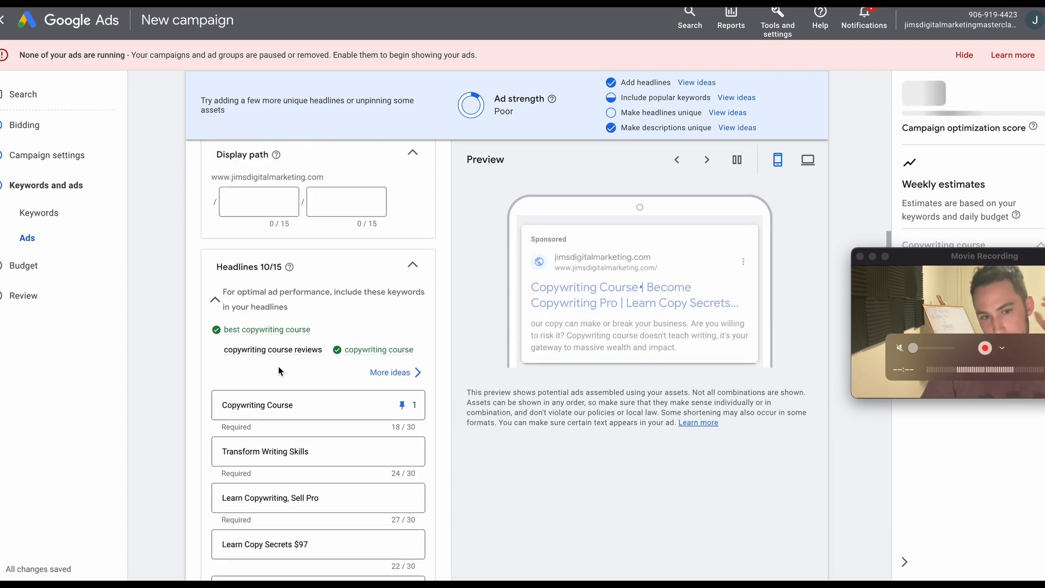
{"action": "left_click_drag", "start_coordinate": [226, 357], "coordinate": [294, 354]}
{"action": "left_click", "coordinate": [304, 354]}
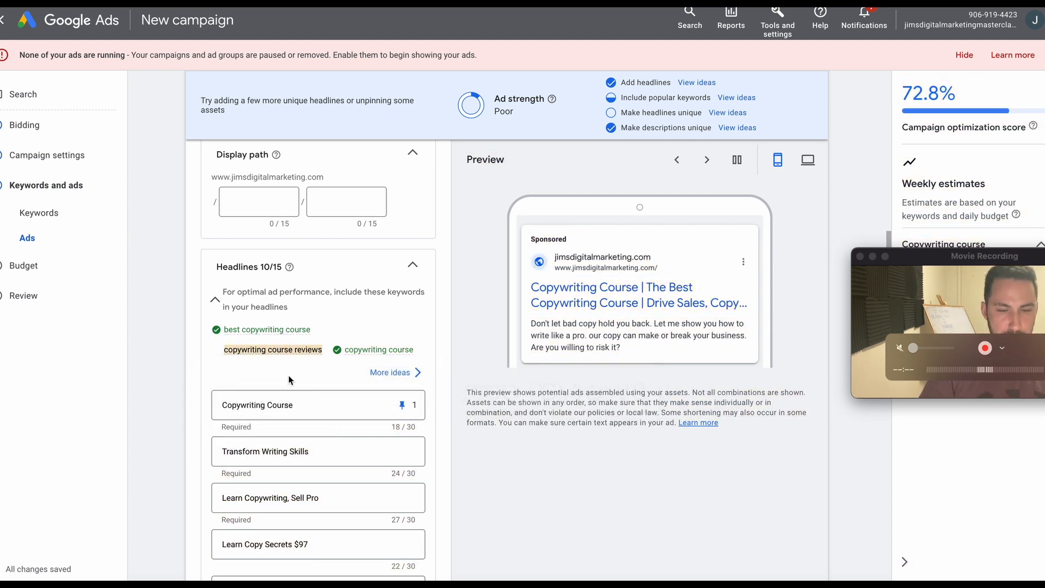
{"action": "scroll", "coordinate": [315, 464], "scroll_direction": "down", "scroll_amount": 8}
{"action": "left_click", "coordinate": [299, 422]}
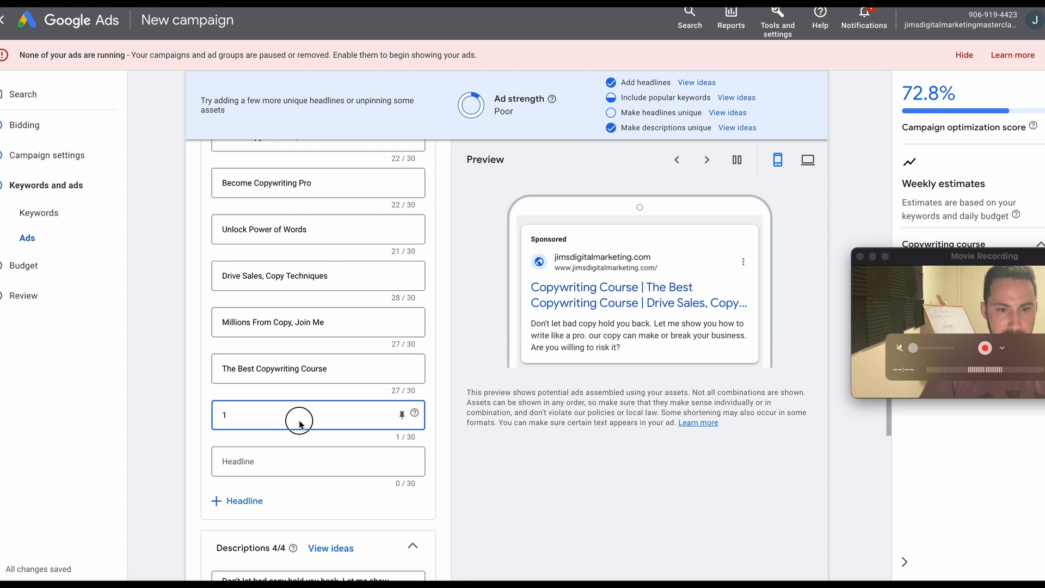
{"action": "key", "text": "BackSpace"}
{"action": "type", "text": "copywriting course reviews"}
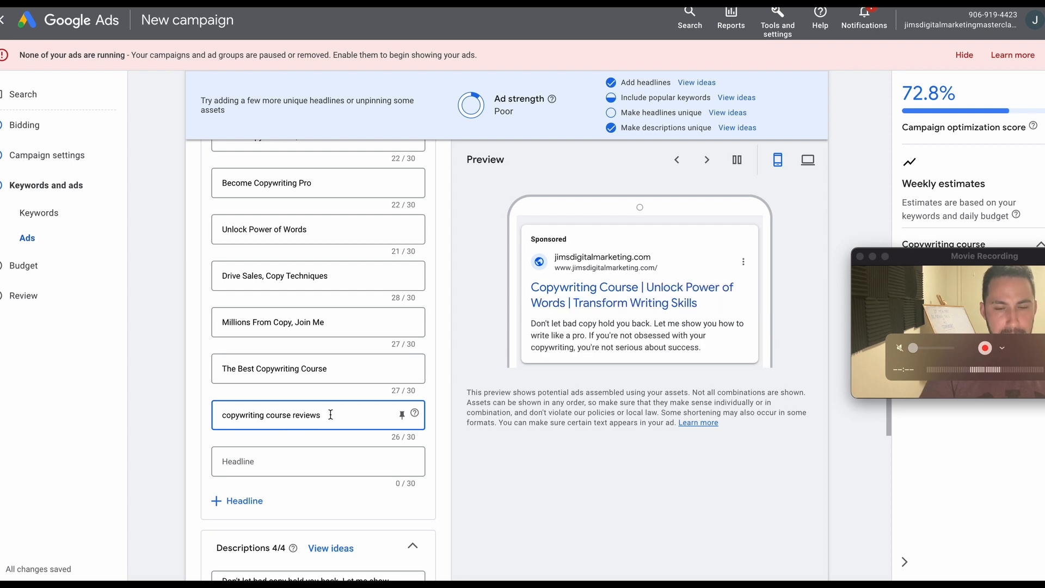
Capitalize each word of the new headline so it reads "Copywriting Course Reviews".
{"action": "left_click", "coordinate": [228, 415]}
{"action": "key", "text": "BackSpace"}
{"action": "type", "text": "C"}
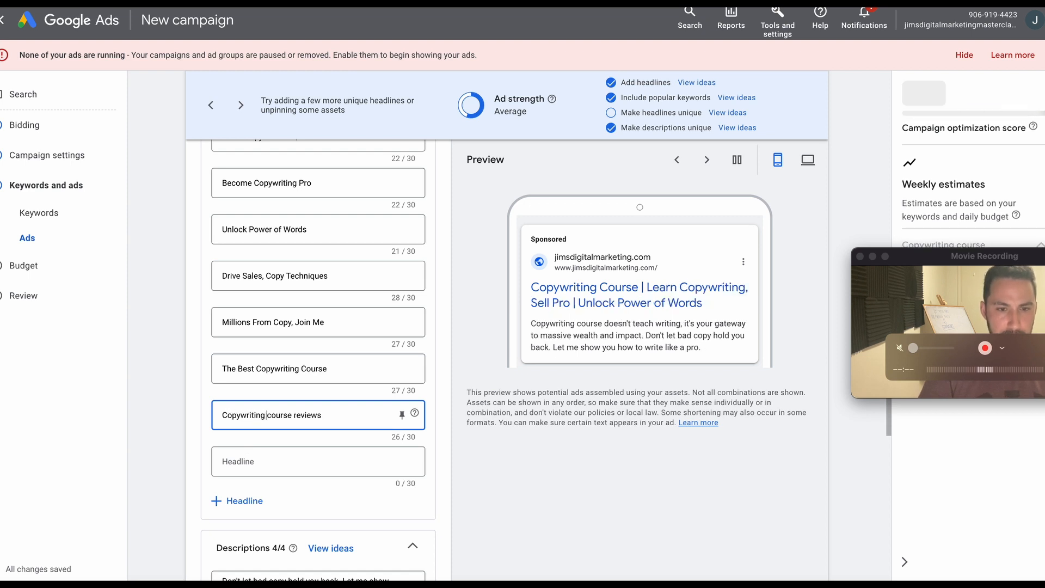
{"action": "key", "text": "BackSpace"}
{"action": "key", "text": "BackSpace"}
{"action": "type", "text": "g"}
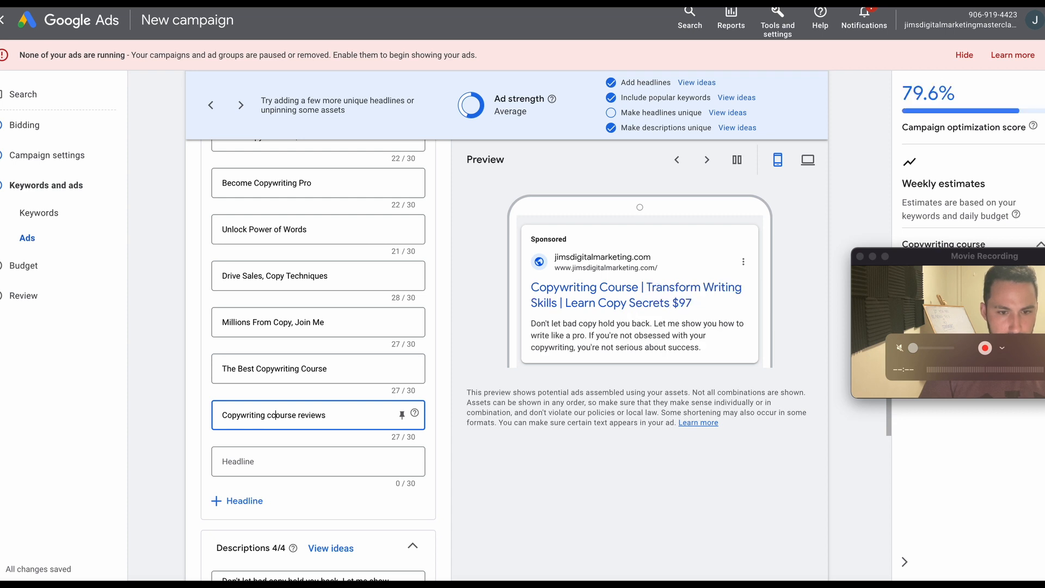
{"action": "key", "text": "BackSpace"}
{"action": "left_click", "coordinate": [300, 415]}
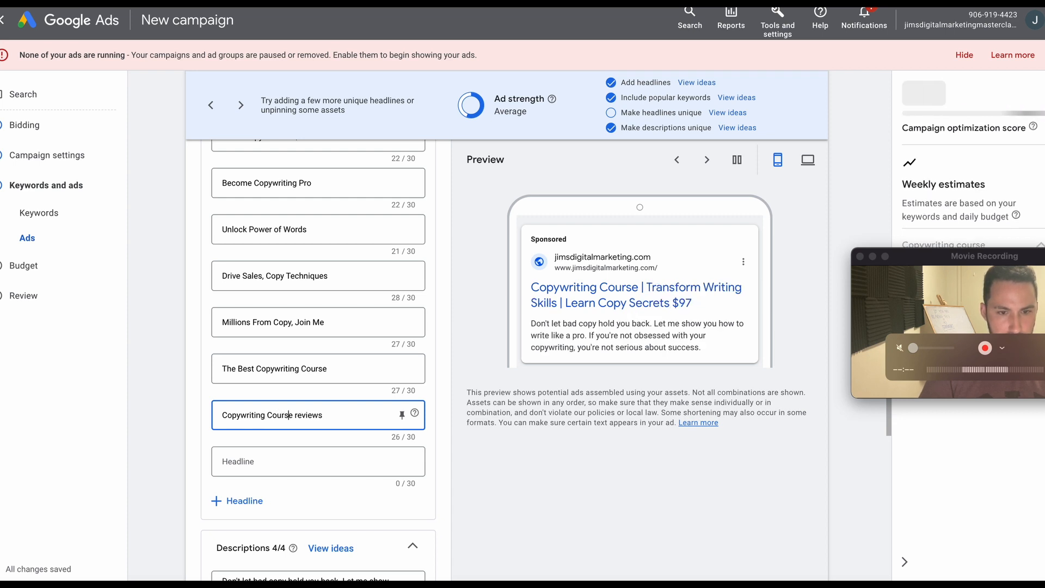
{"action": "key", "text": "BackSpace"}
{"action": "type", "text": "R"}
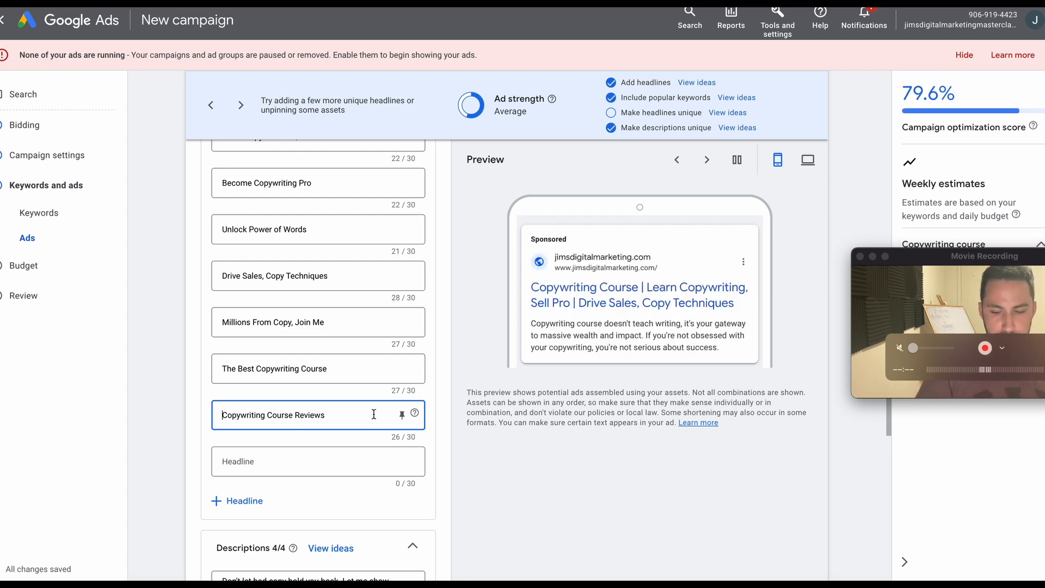
{"action": "type", "text": "1,"}
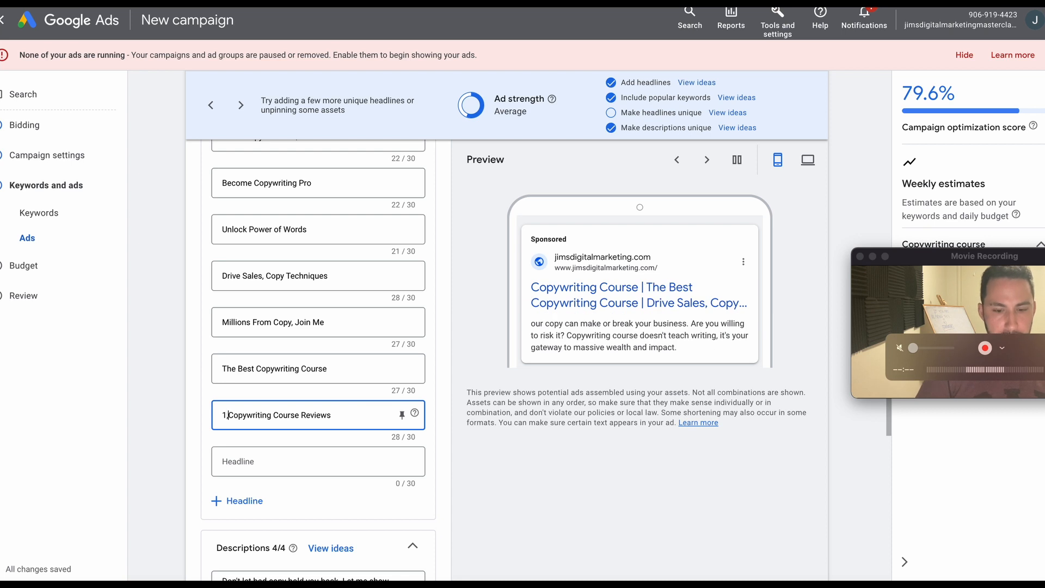
{"action": "type", "text": "66"}
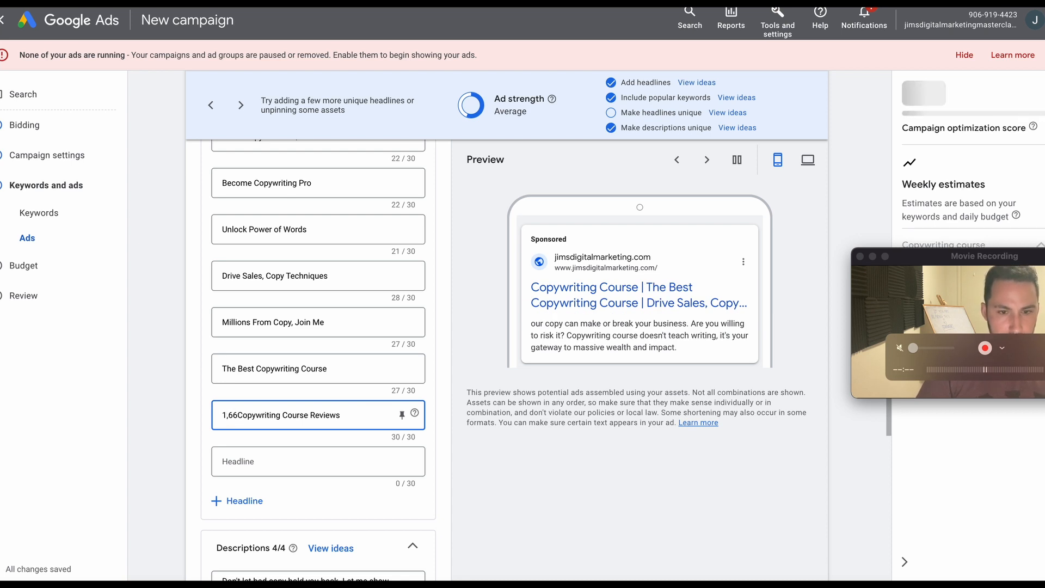
{"action": "key", "text": "BackSpace"}
{"action": "key", "text": "BackSpace"}
{"action": "key", "text": "BackSpace"}
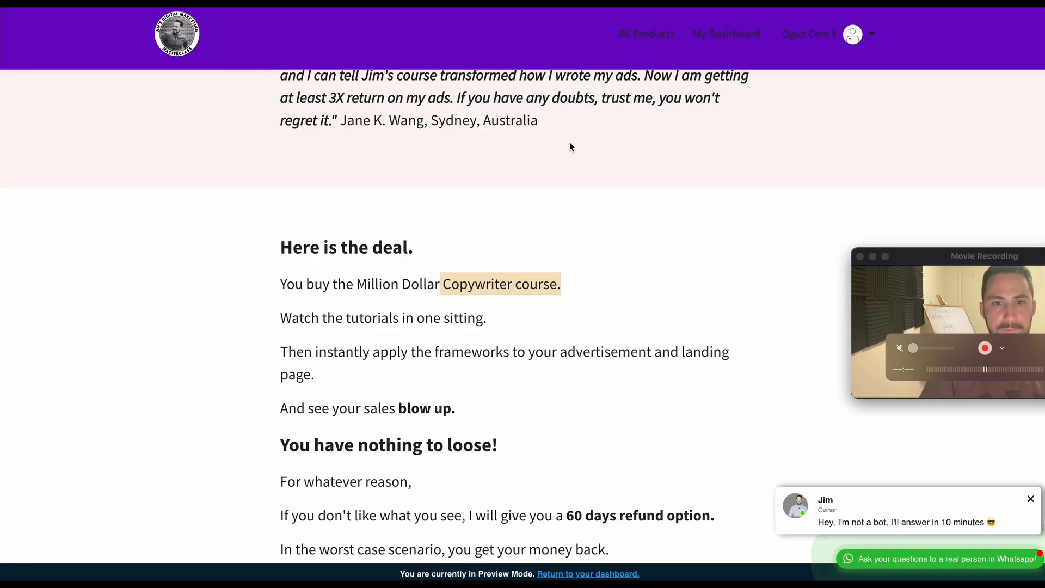
Switch to the Million Dollar Copywriter course landing page and reload it.
{"action": "scroll", "coordinate": [545, 163], "scroll_direction": "up", "scroll_amount": 5}
{"action": "scroll", "coordinate": [526, 189], "scroll_direction": "up", "scroll_amount": 15}
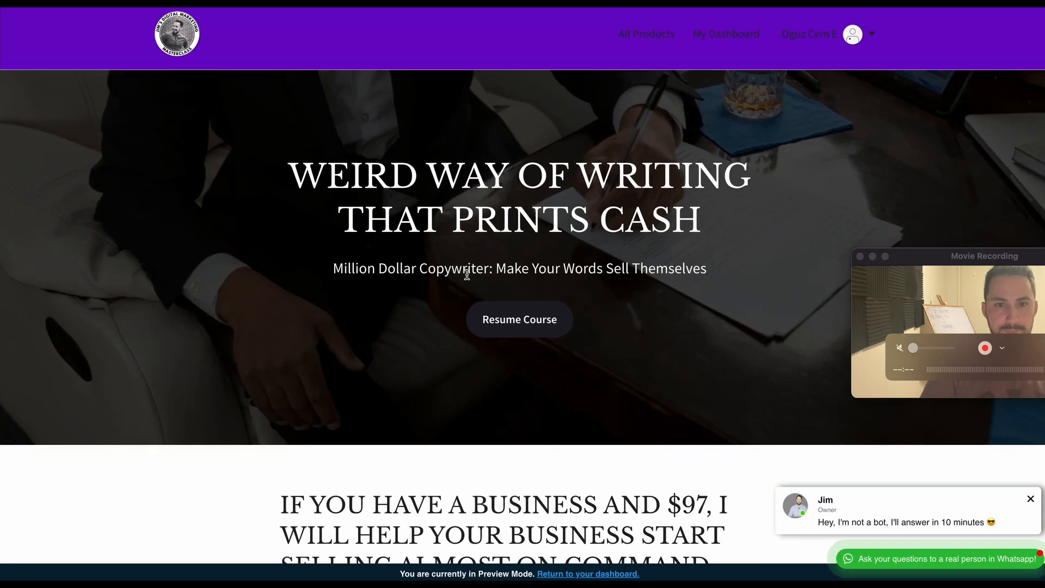
{"action": "right_click", "coordinate": [580, 83]}
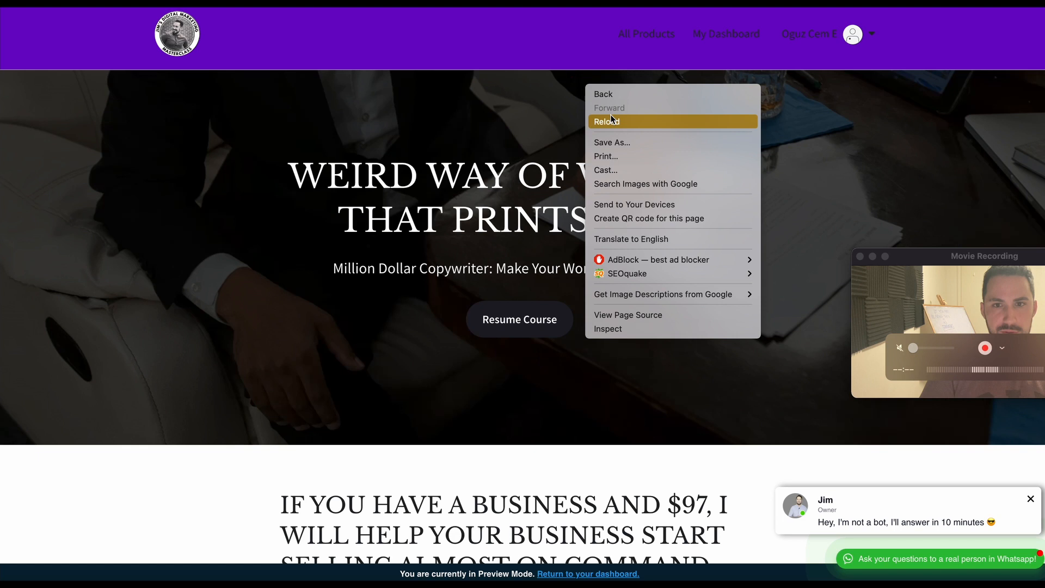
{"action": "left_click", "coordinate": [581, 115]}
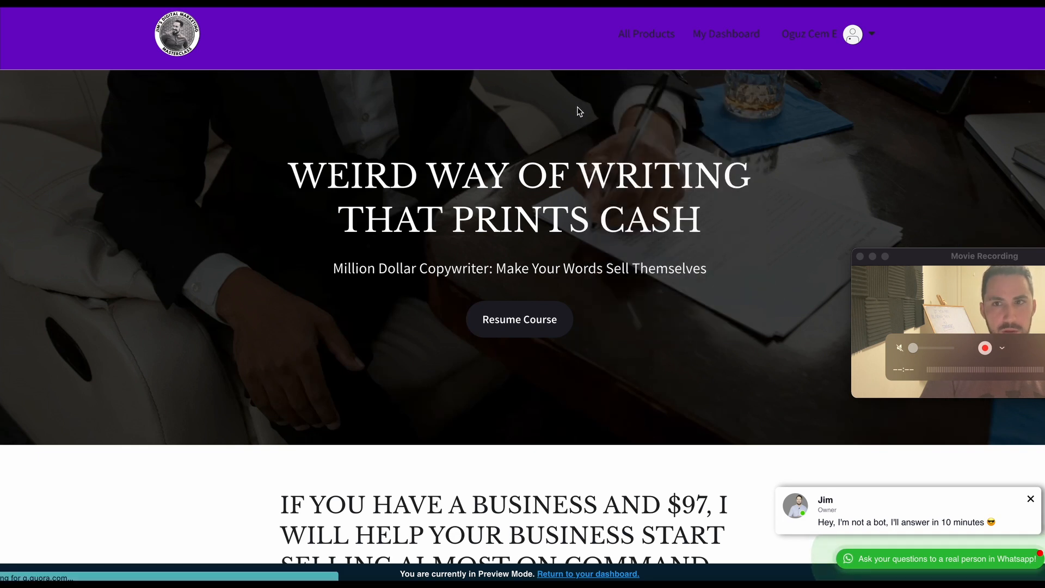
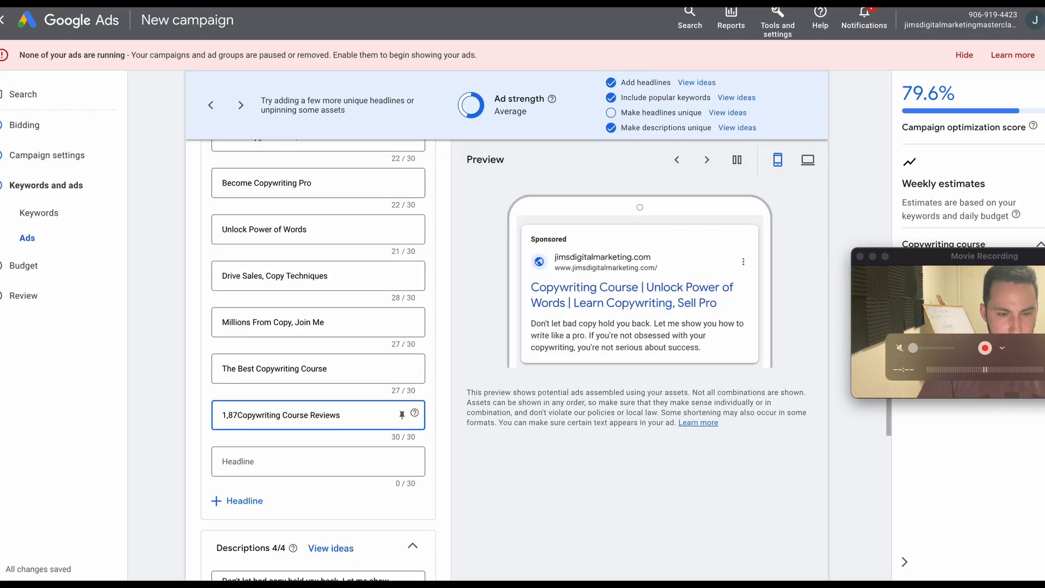
Try to prefix the "Copywriting Course Reviews" headline with "1,8K".
{"action": "key", "text": "BackSpace"}
{"action": "type", "text": "K"}
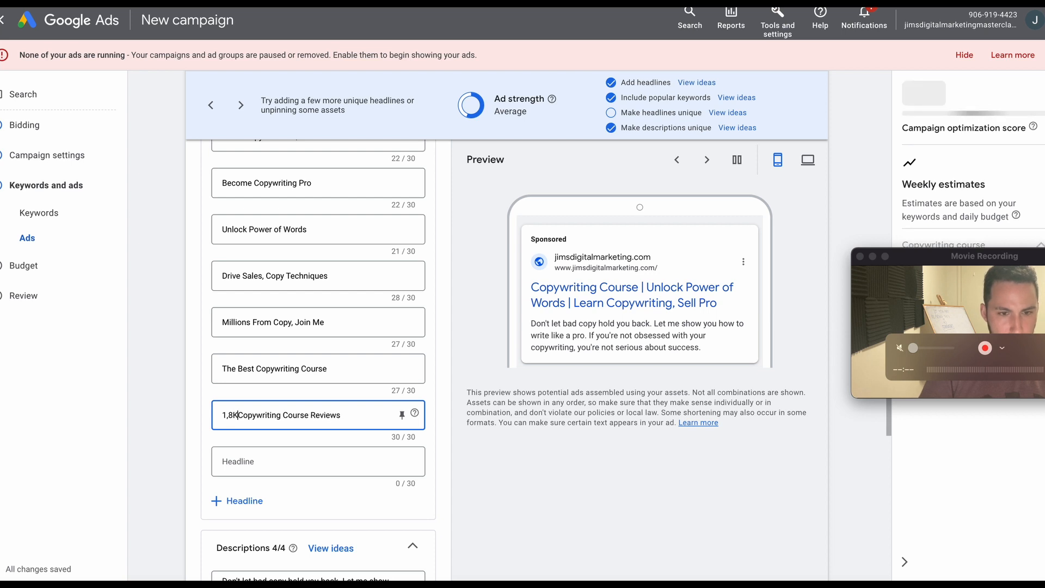
{"action": "key", "text": "BackSpace"}
{"action": "key", "text": "BackSpace"}
{"action": "key", "text": "BackSpace"}
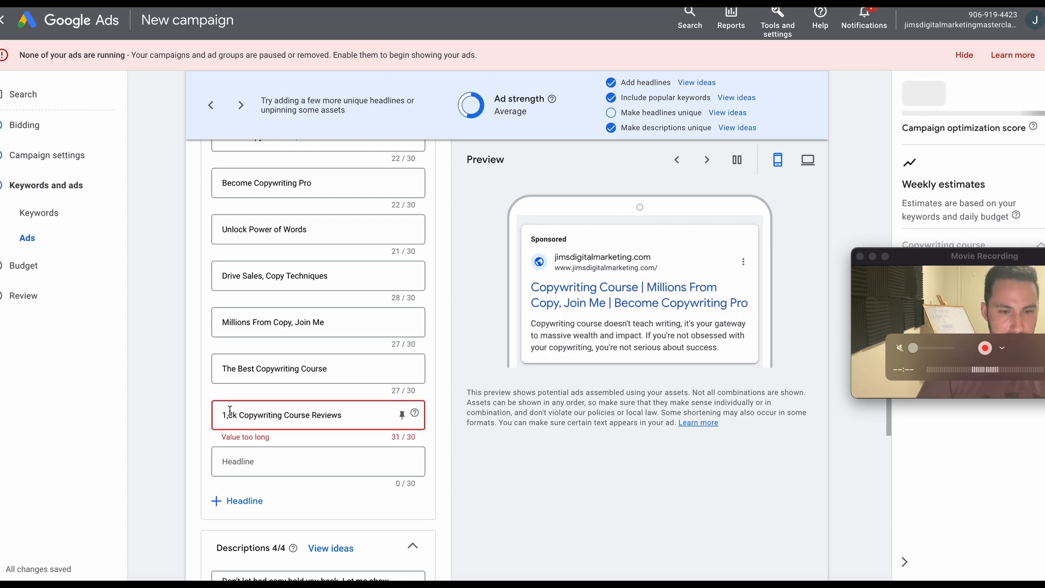
{"action": "key", "text": "BackSpace"}
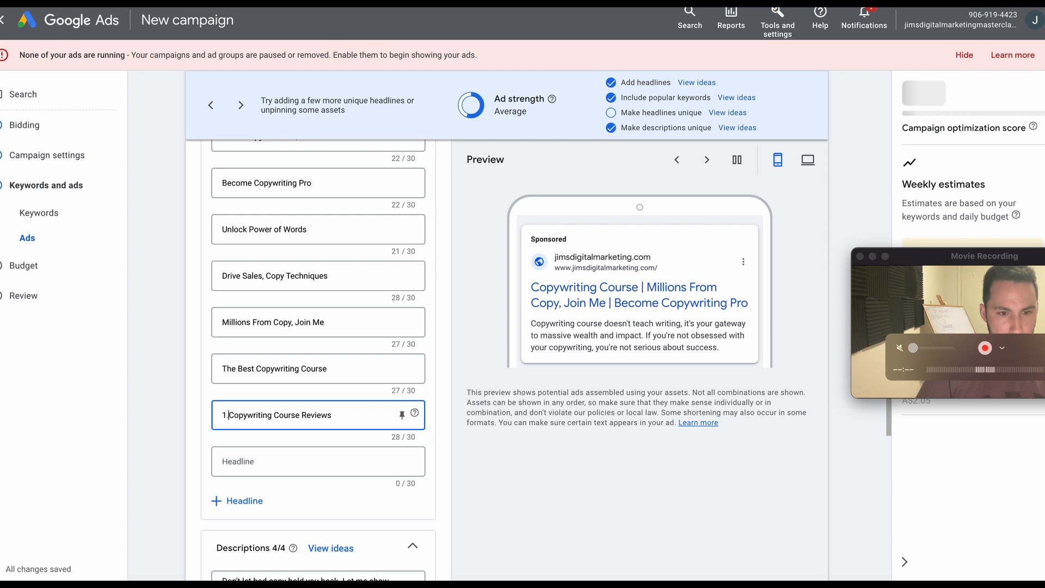
{"action": "type", "text": ",8K"}
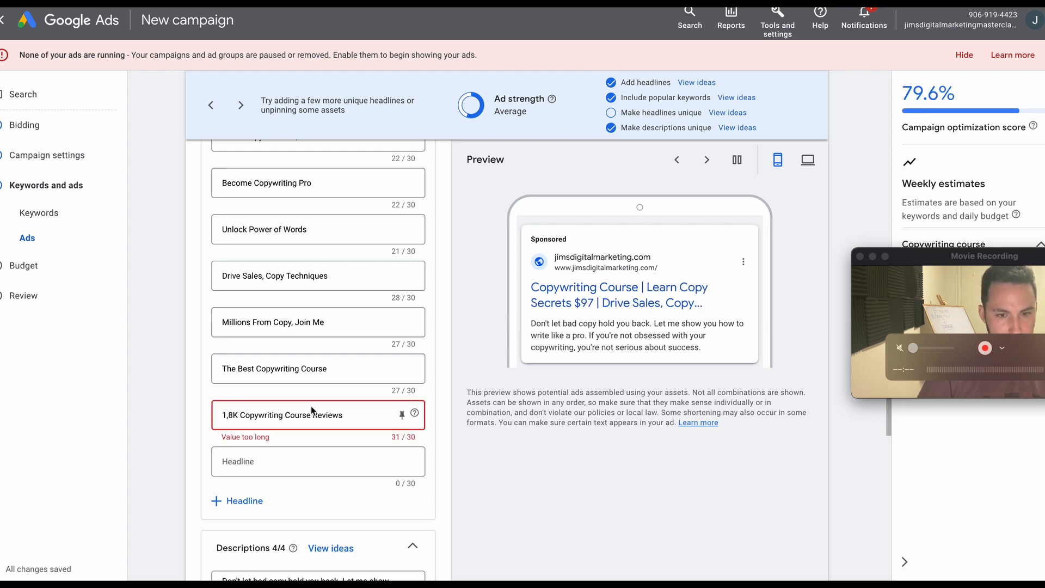
{"action": "left_click", "coordinate": [346, 415]}
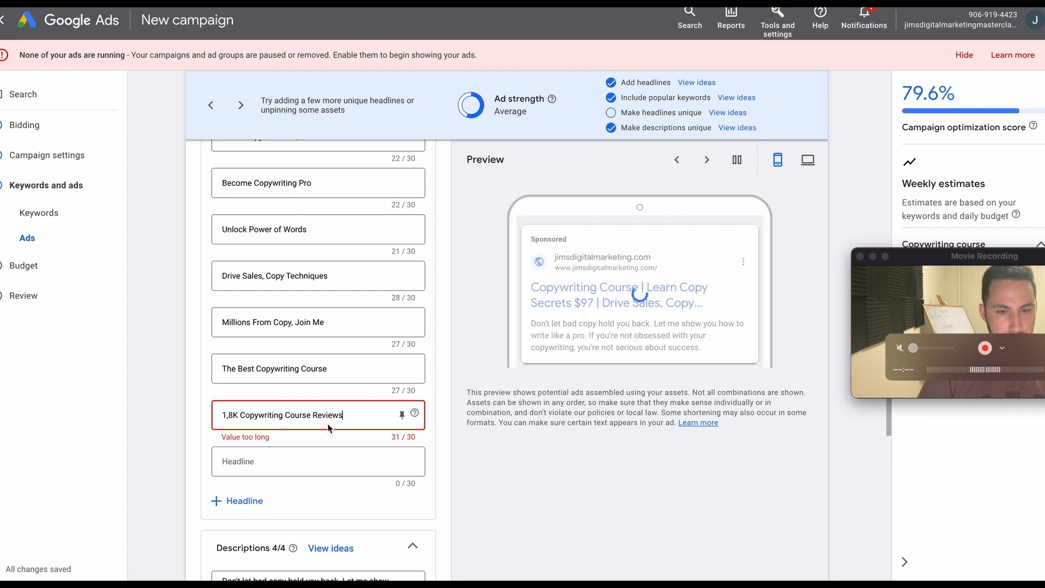
Delete the exact-match keyword [copywriting course reviews] from the ad group's keyword list.
{"action": "scroll", "coordinate": [326, 426], "scroll_direction": "up", "scroll_amount": 1}
{"action": "scroll", "coordinate": [325, 427], "scroll_direction": "up", "scroll_amount": 2}
{"action": "scroll", "coordinate": [327, 463], "scroll_direction": "down", "scroll_amount": 2}
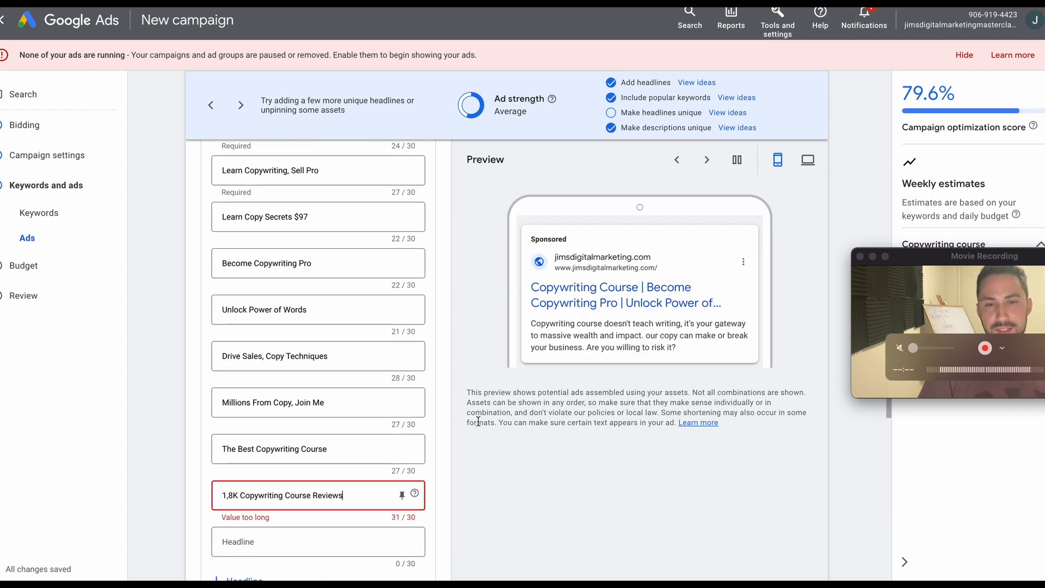
{"action": "scroll", "coordinate": [371, 430], "scroll_direction": "down", "scroll_amount": 1}
{"action": "scroll", "coordinate": [371, 430], "scroll_direction": "up", "scroll_amount": 9}
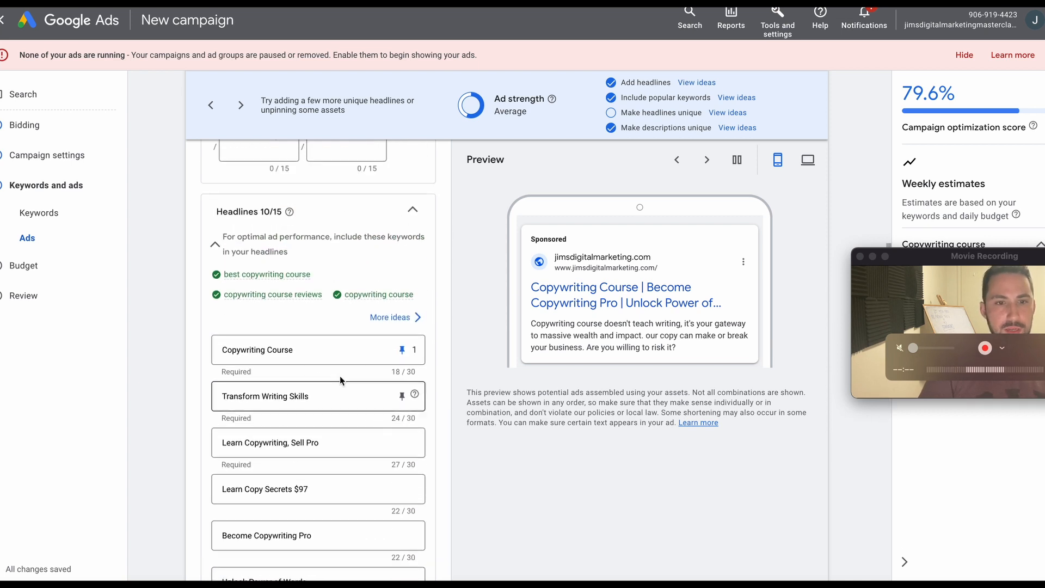
{"action": "scroll", "coordinate": [294, 290], "scroll_direction": "up", "scroll_amount": 8}
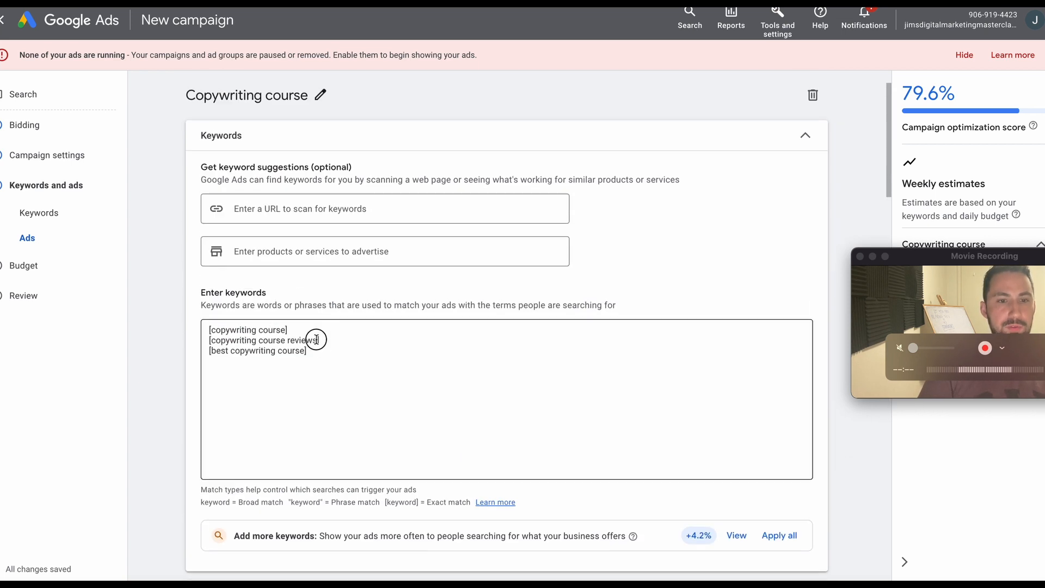
{"action": "left_click_drag", "start_coordinate": [317, 339], "coordinate": [187, 348]}
{"action": "key", "text": "BackSpace"}
{"action": "key", "text": "BackSpace"}
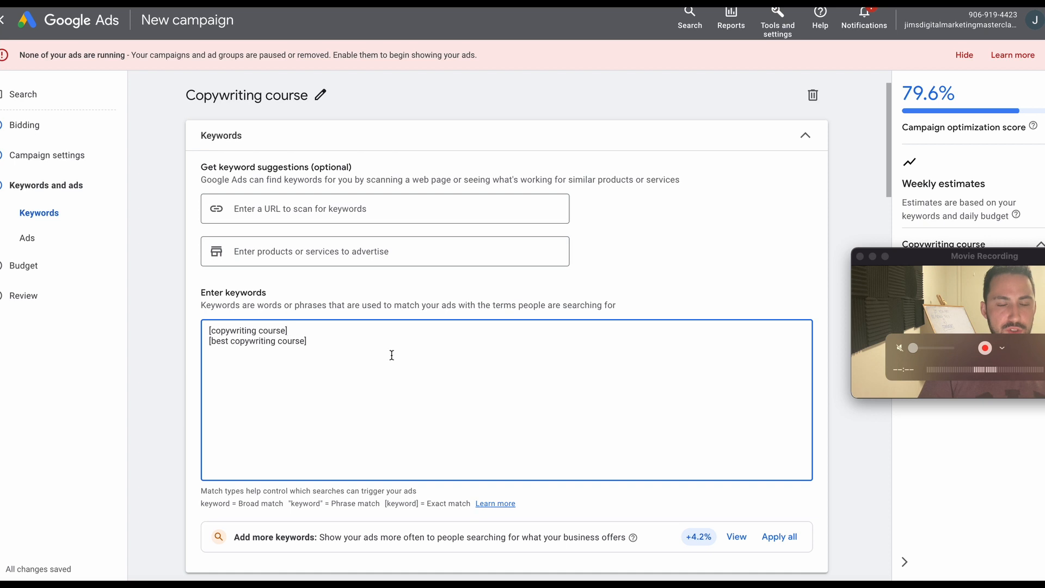
Clear the entire "1,8K Copywriting Course Reviews" headline from the ad.
{"action": "scroll", "coordinate": [392, 355], "scroll_direction": "down", "scroll_amount": 12}
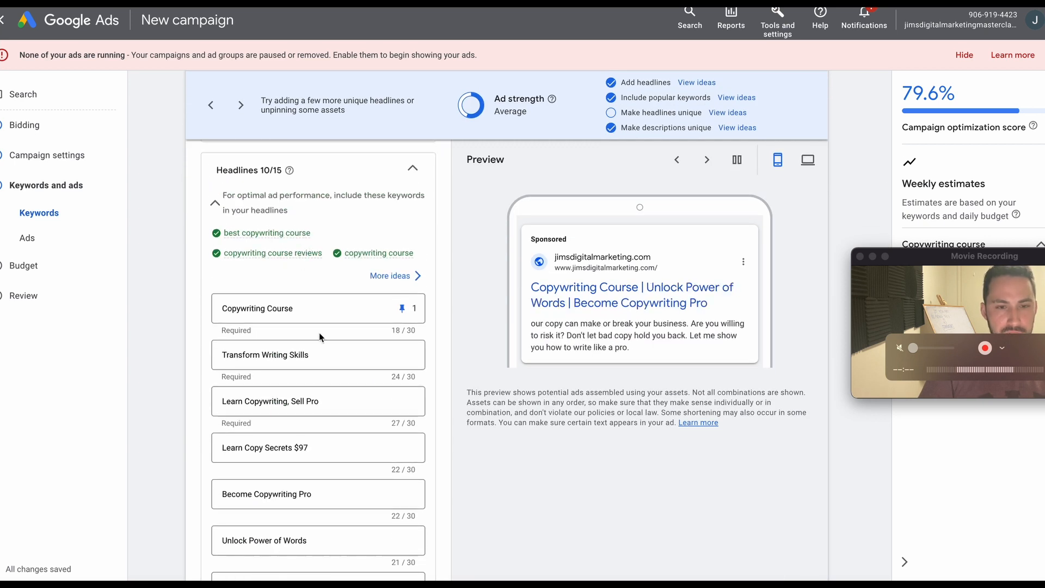
{"action": "scroll", "coordinate": [322, 396], "scroll_direction": "down", "scroll_amount": 4}
{"action": "left_click", "coordinate": [358, 527]}
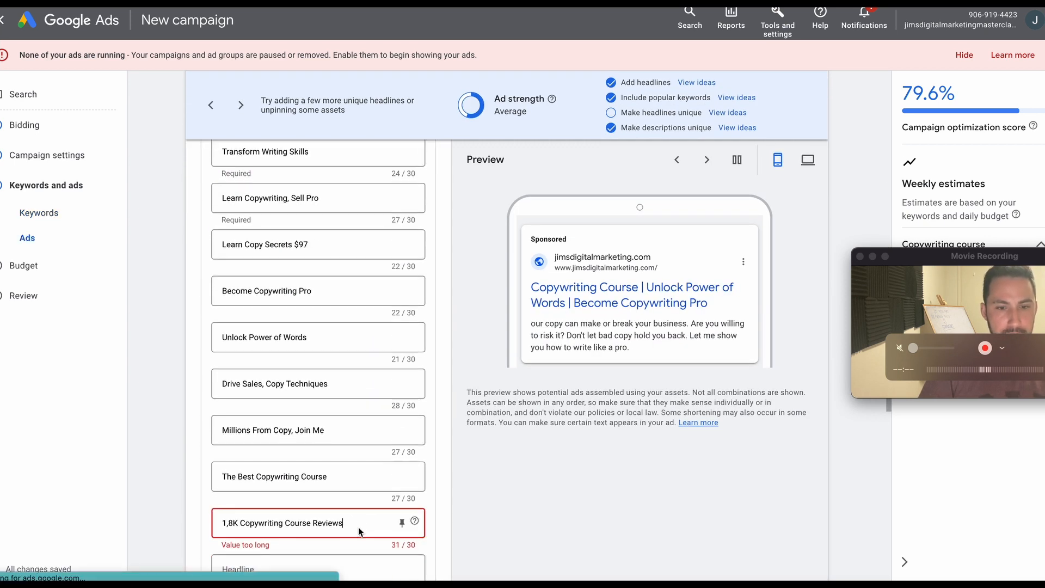
{"action": "left_click", "coordinate": [304, 512]}
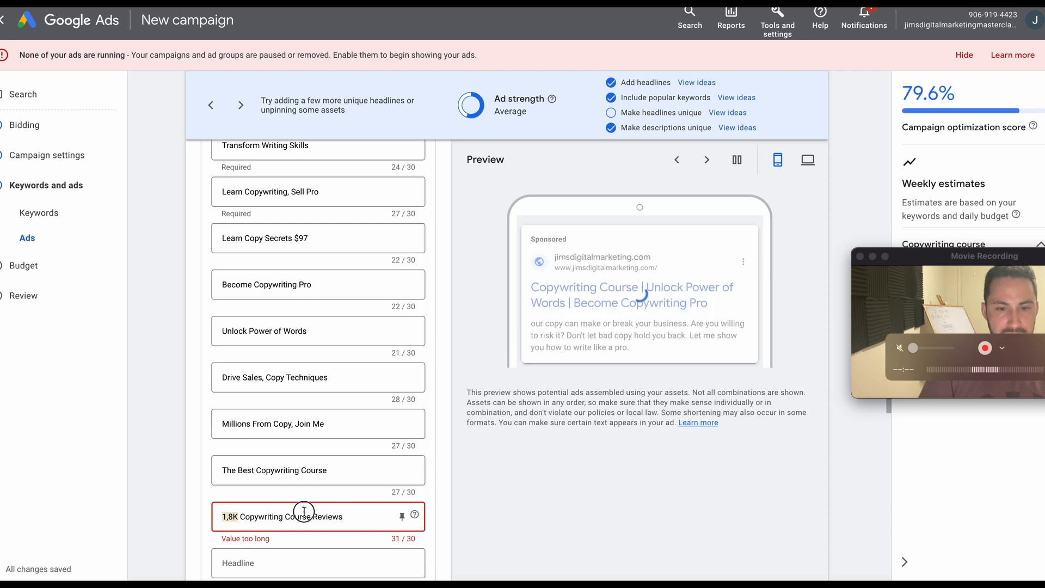
{"action": "triple_click", "coordinate": [303, 511]}
{"action": "key", "text": "BackSpace"}
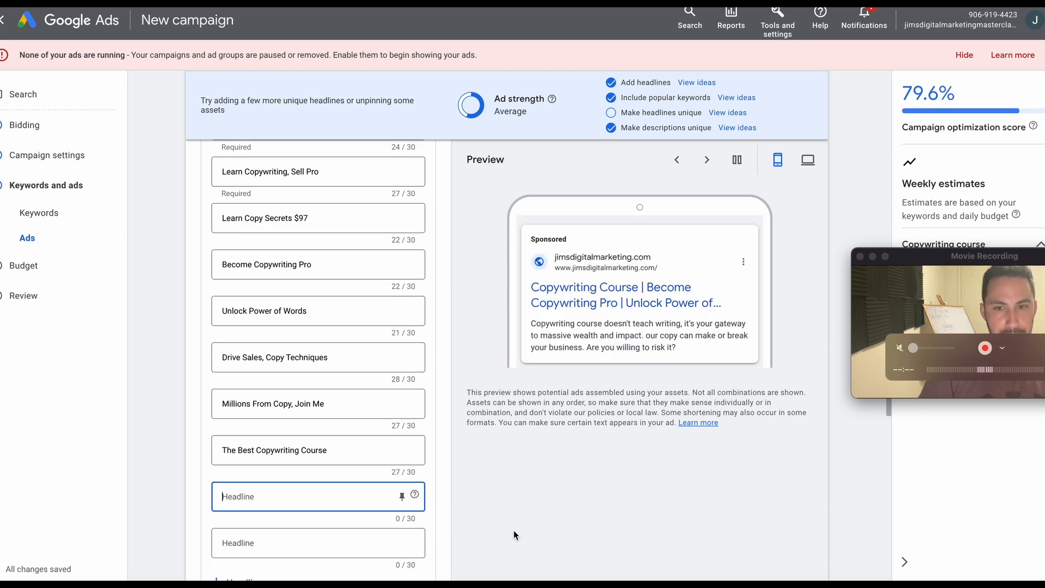
Copy "Copy converts, learn how" from the shortened ChatGPT list into the emptied headline of the Google Ads ad.
{"action": "scroll", "coordinate": [384, 442], "scroll_direction": "up", "scroll_amount": 6}
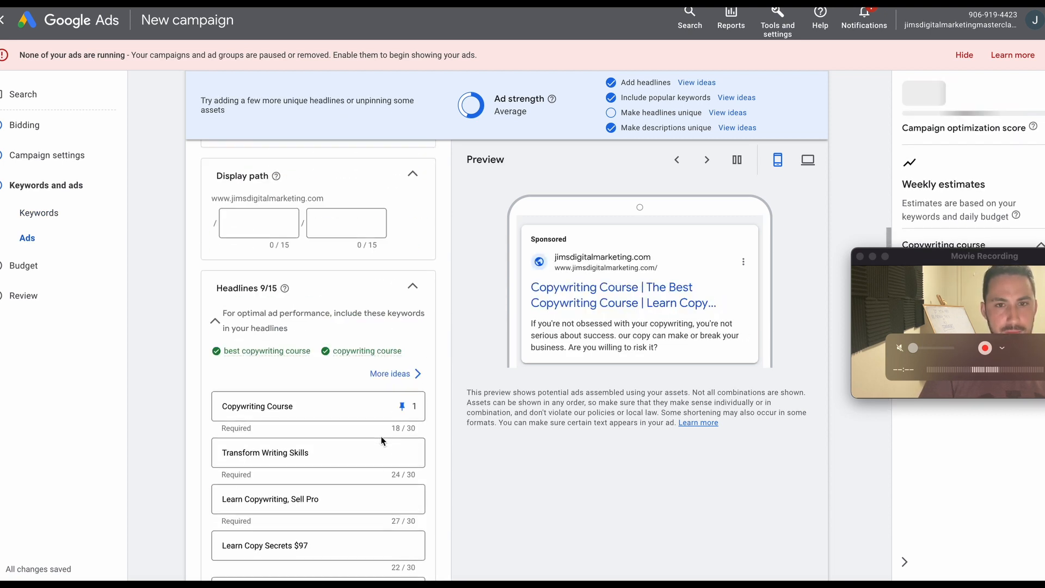
{"action": "scroll", "coordinate": [383, 441], "scroll_direction": "up", "scroll_amount": 2}
{"action": "scroll", "coordinate": [383, 441], "scroll_direction": "down", "scroll_amount": 8}
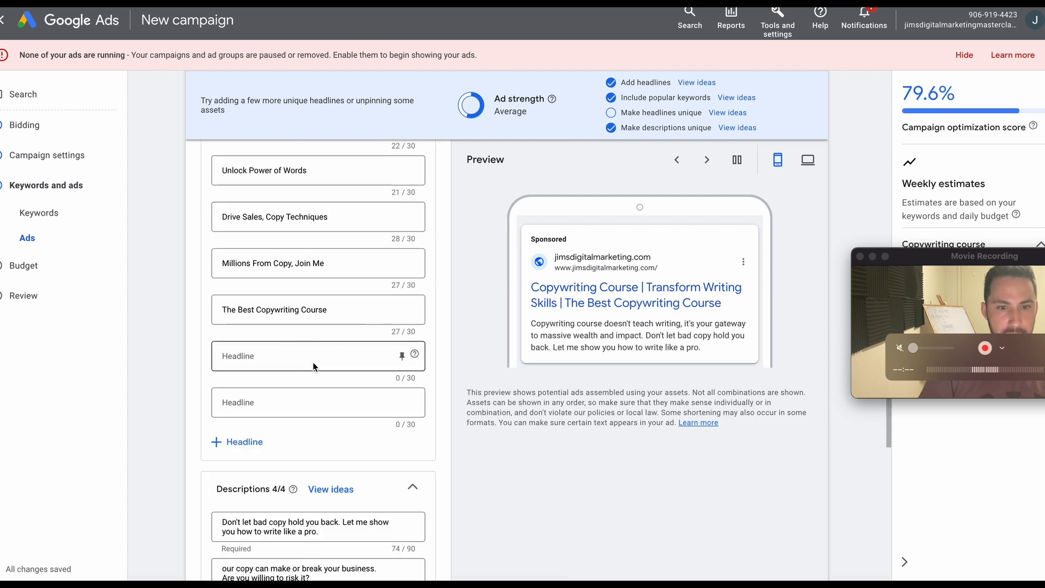
{"action": "left_click", "coordinate": [315, 364]}
{"action": "left_click", "coordinate": [822, 3]}
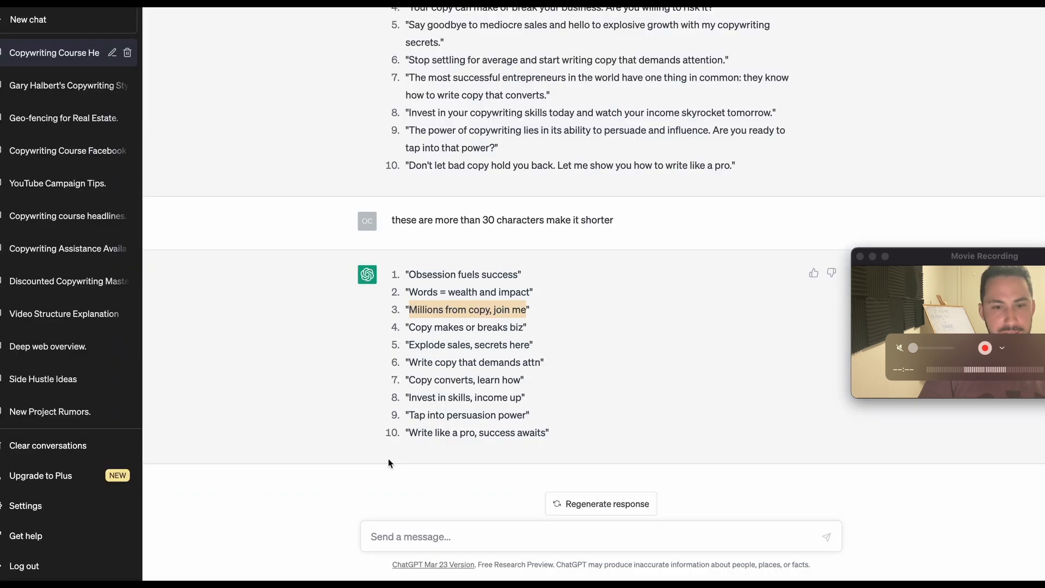
{"action": "left_click_drag", "start_coordinate": [528, 416], "coordinate": [499, 379]}
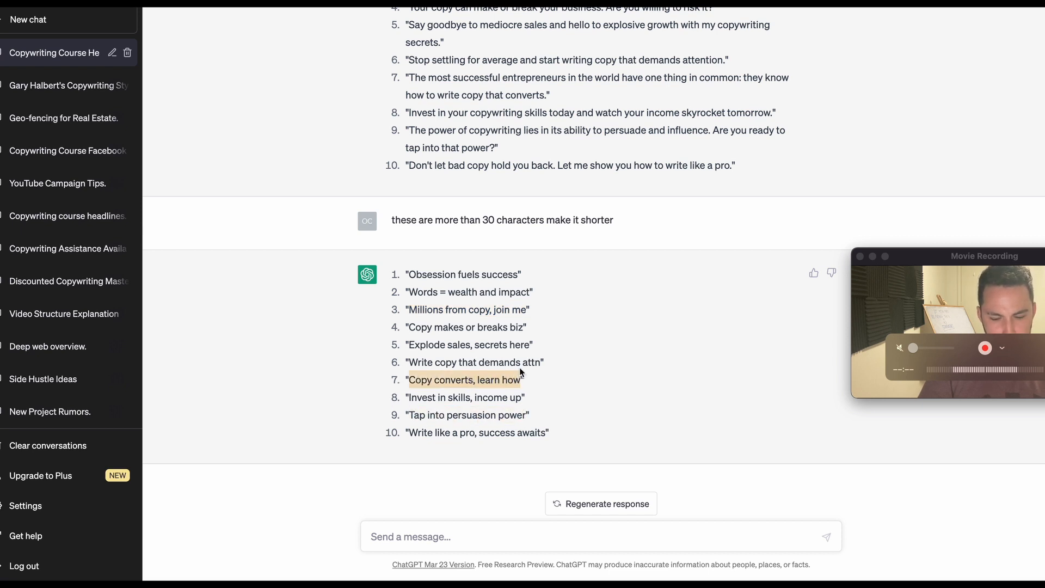
{"action": "key", "text": "super+Tab"}
{"action": "type", "text": "Copy converts, learn how"}
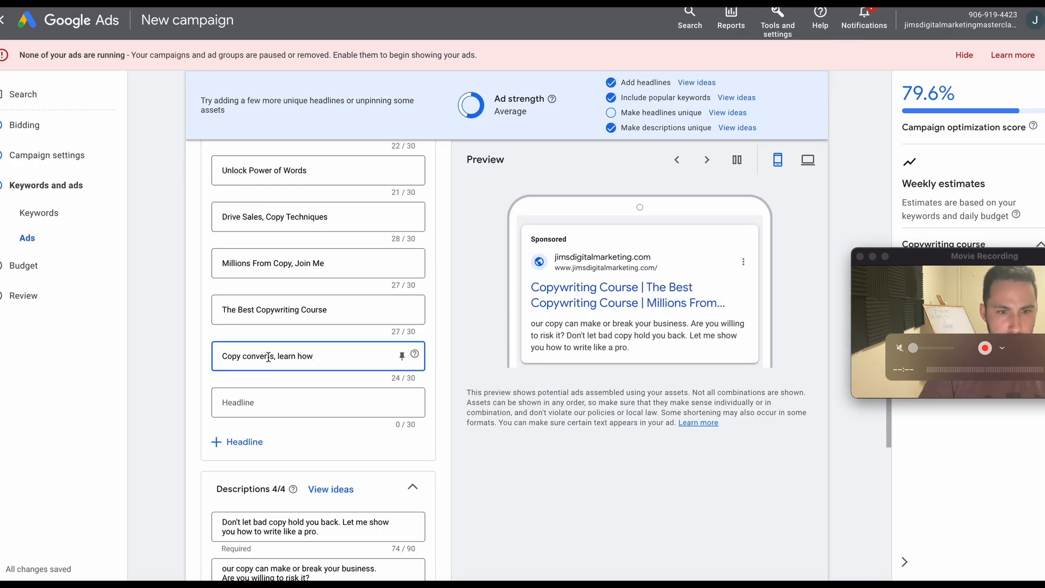
Capitalize the remaining words of the new headline so it reads "Copy Converts, Learn How".
{"action": "left_click", "coordinate": [243, 356]}
{"action": "type", "text": "C"}
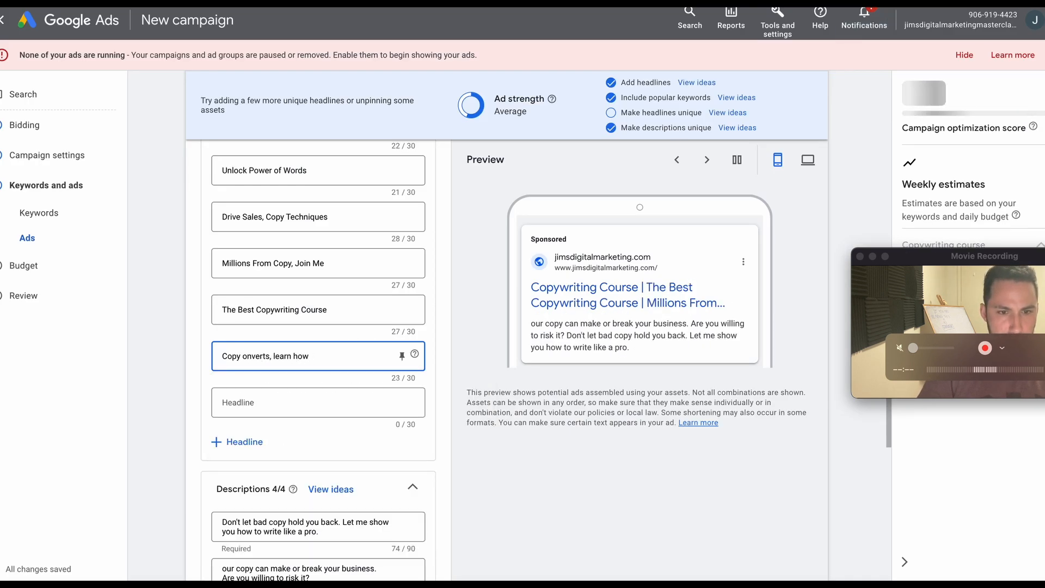
{"action": "left_click", "coordinate": [281, 358]}
{"action": "key", "text": "BackSpace"}
{"action": "type", "text": "L"}
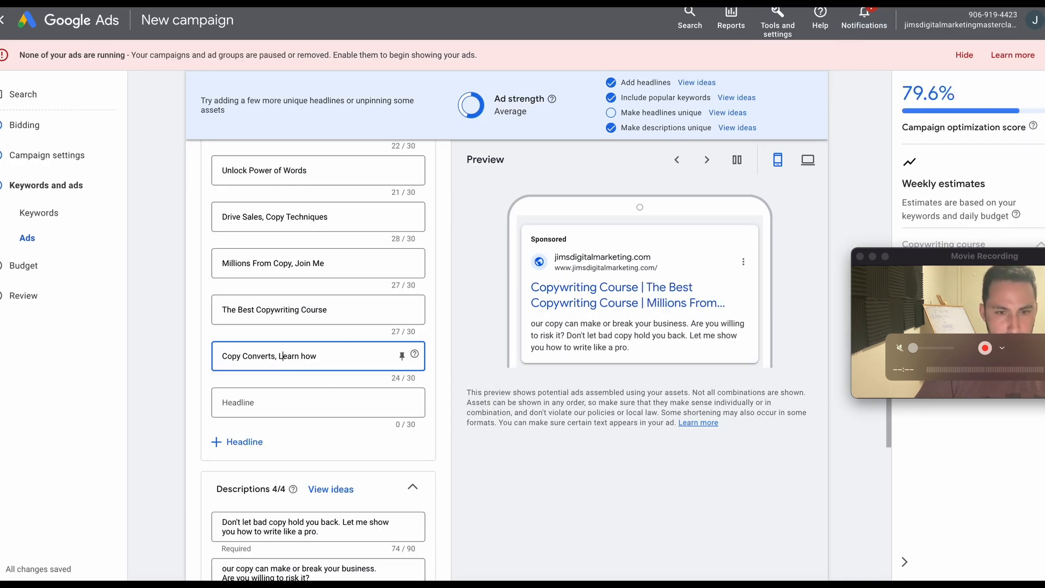
{"action": "left_click", "coordinate": [306, 358]}
{"action": "key", "text": "BackSpace"}
{"action": "type", "text": "H"}
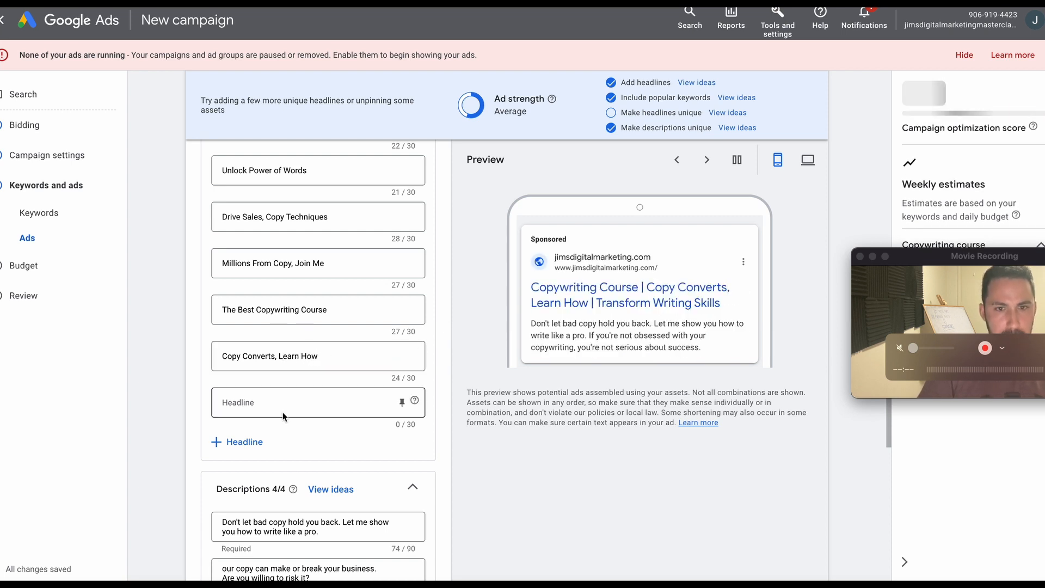
Copy "Explode sales, secrets here" from the ChatGPT list into the next empty headline of the Google Ads ad.
{"action": "left_click", "coordinate": [325, 397]}
{"action": "key", "text": "ctrl+Tab"}
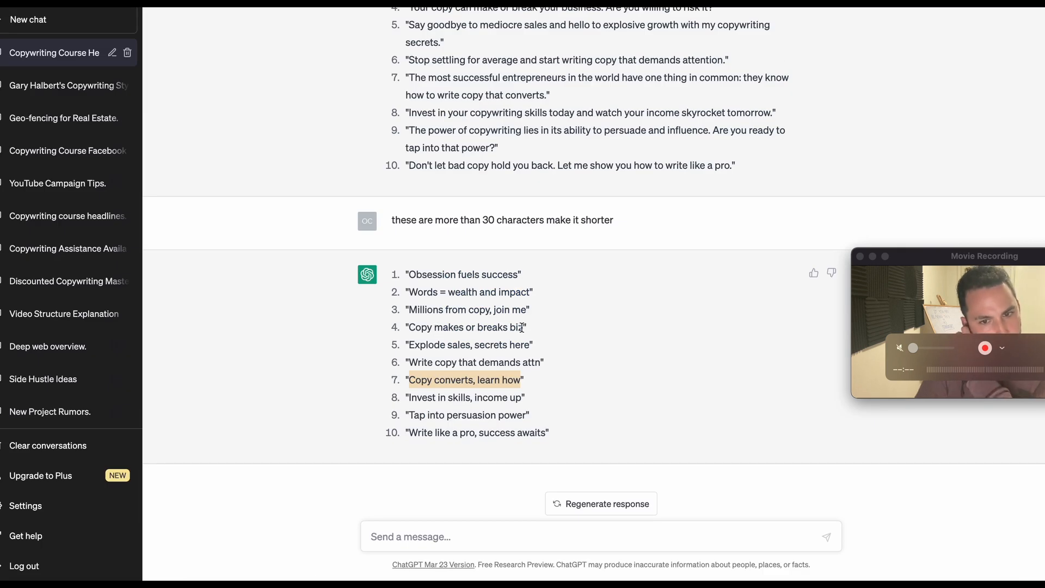
{"action": "left_click_drag", "start_coordinate": [530, 341], "coordinate": [418, 346]}
{"action": "key", "text": "super+c"}
{"action": "key", "text": "super+Tab"}
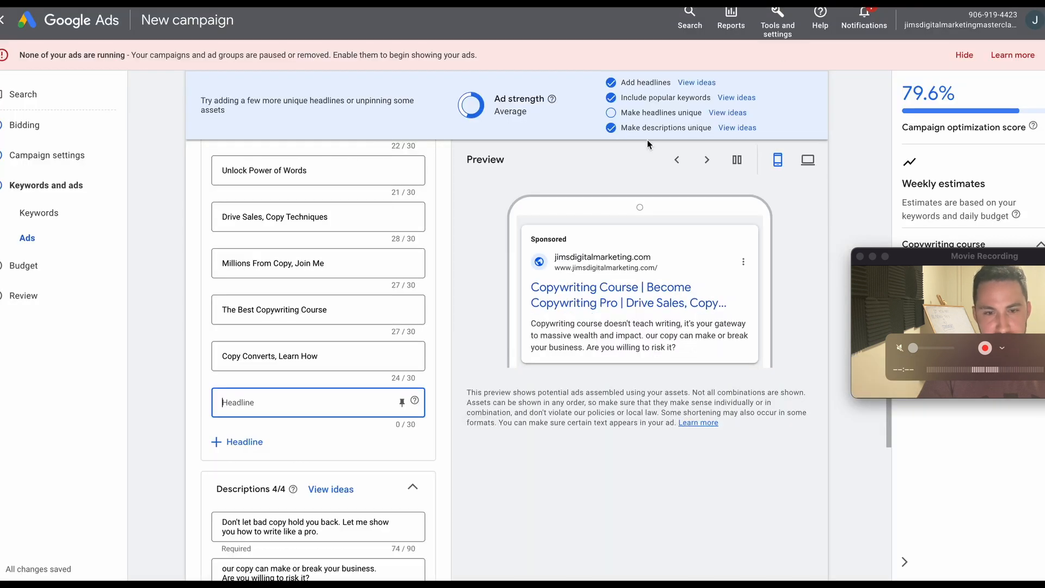
{"action": "left_click", "coordinate": [256, 404]}
{"action": "key", "text": "super+v"}
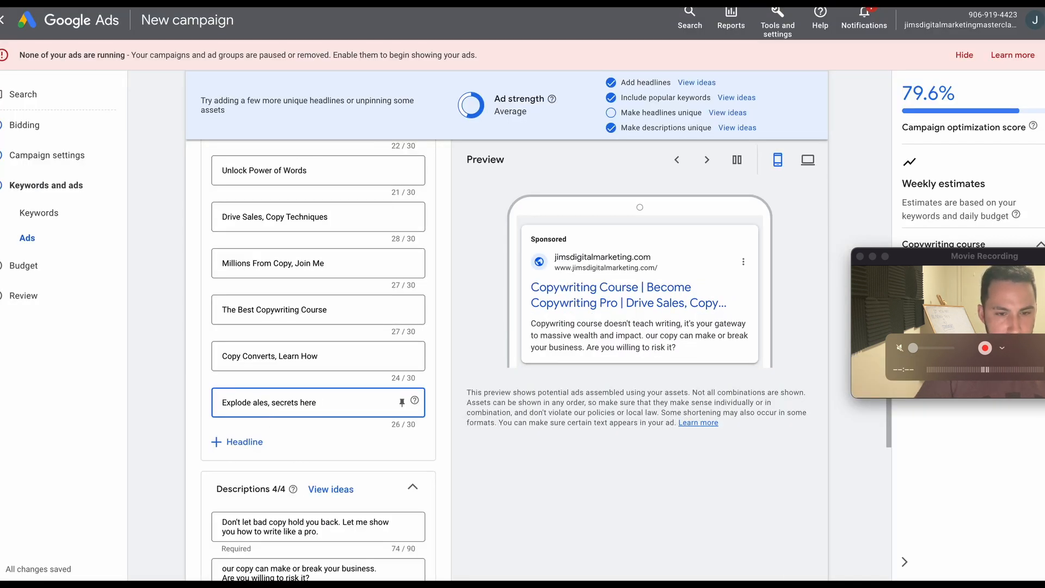
Capitalize the remaining words of the added headline so it reads "Explode Sales, Secrets Here".
{"action": "left_click", "coordinate": [252, 402]}
{"action": "type", "text": "S"}
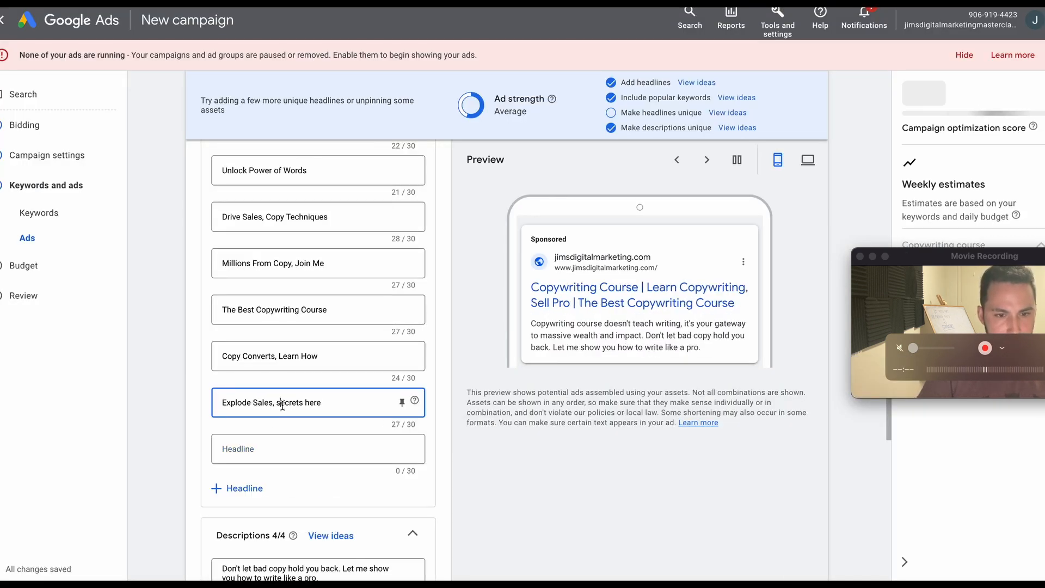
{"action": "left_click", "coordinate": [282, 403]}
{"action": "key", "text": "BackSpace"}
{"action": "type", "text": "S"}
{"action": "left_click", "coordinate": [313, 402]}
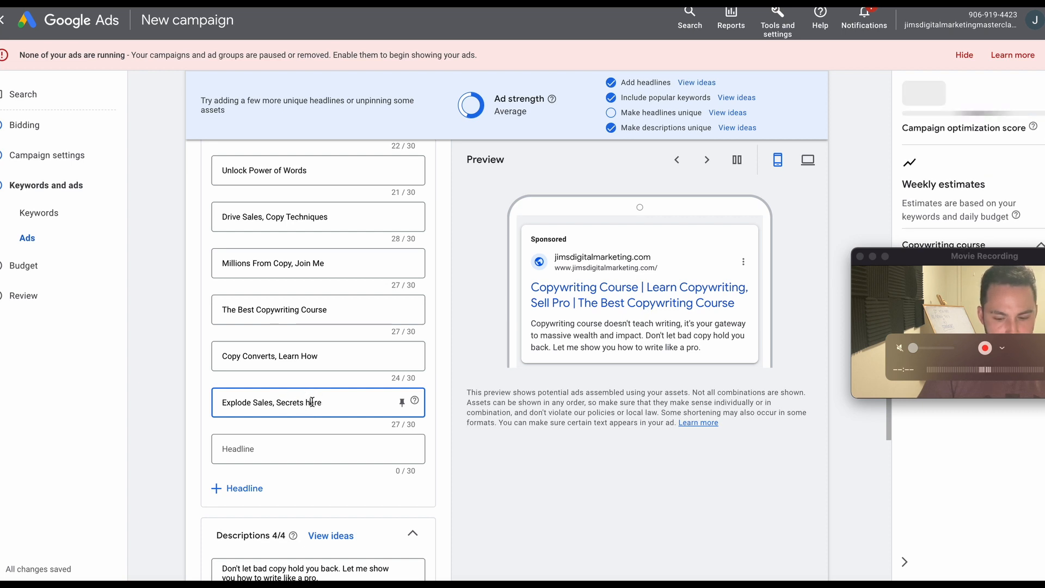
{"action": "key", "text": "BackSpace"}
{"action": "type", "text": "H"}
Copy "Write like a pro, success awaits" from the ChatGPT list into the next empty headline of the Google Ads ad.
{"action": "key", "text": "ctrl+Tab"}
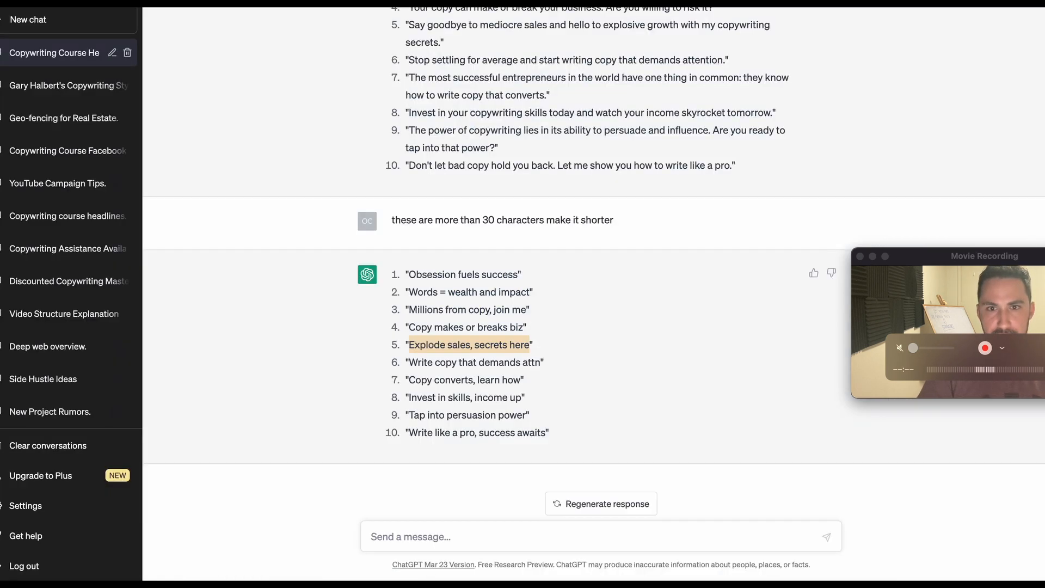
{"action": "left_click", "coordinate": [528, 411]}
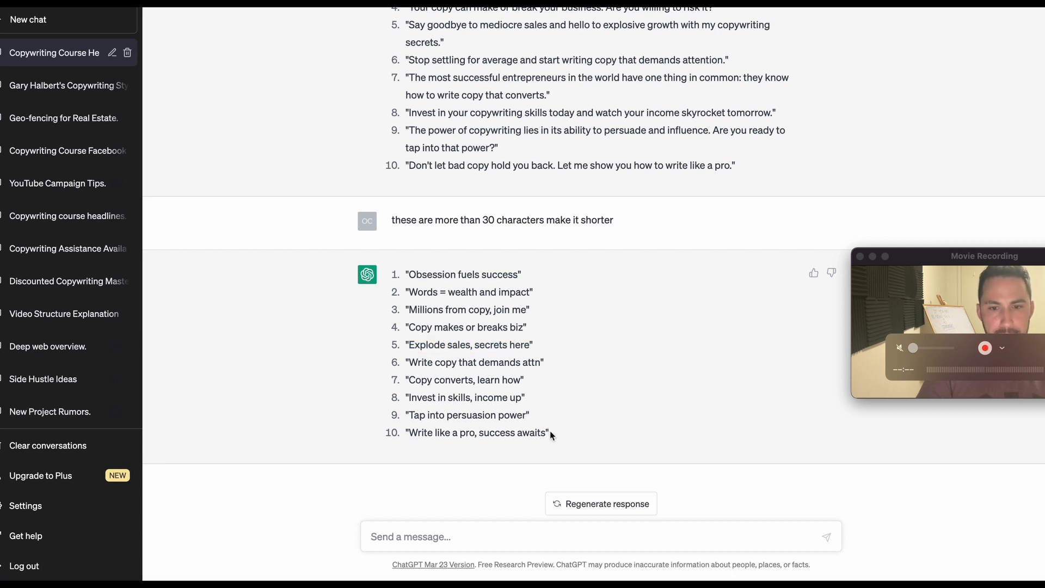
{"action": "left_click_drag", "start_coordinate": [546, 434], "coordinate": [400, 434]}
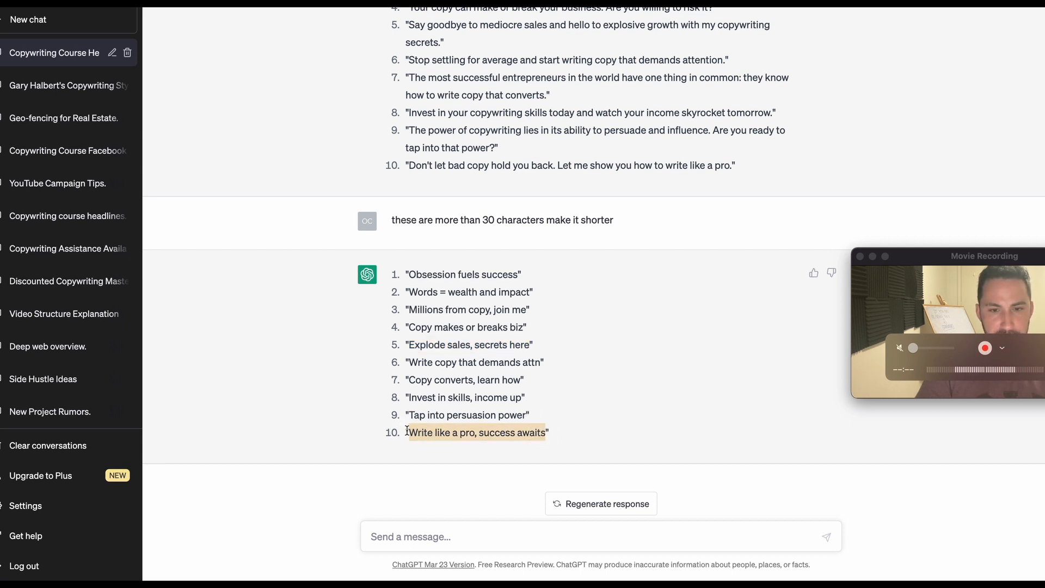
{"action": "key", "text": "ctrl+c"}
{"action": "key", "text": "ctrl+shift+Tab"}
{"action": "left_click", "coordinate": [320, 448]}
{"action": "key", "text": "ctrl+v"}
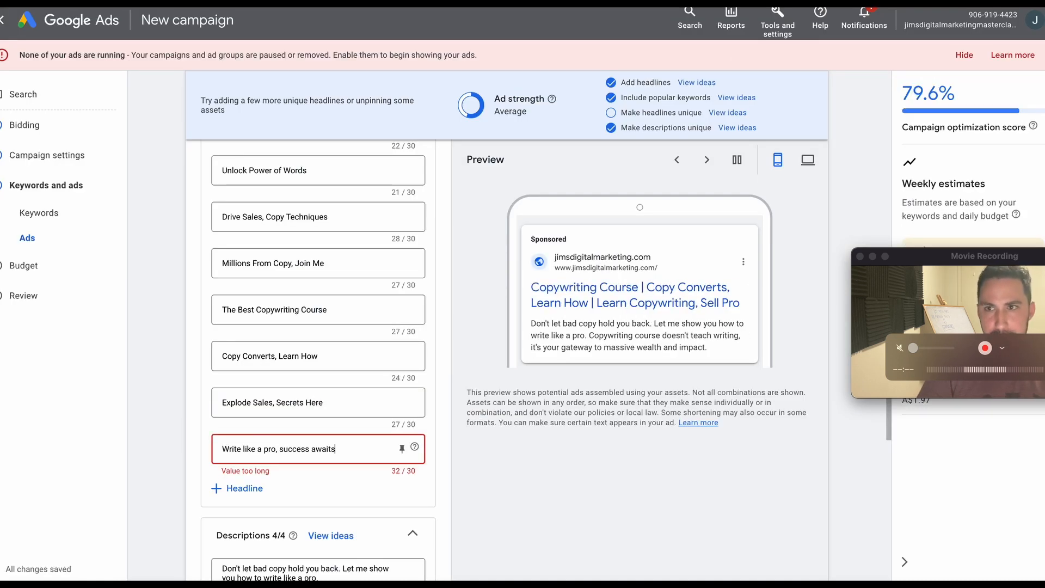
Replace the last headline of the Google Ads ad with "Tap into persuasion power" copied from the ChatGPT list.
{"action": "key", "text": "ctrl+Tab"}
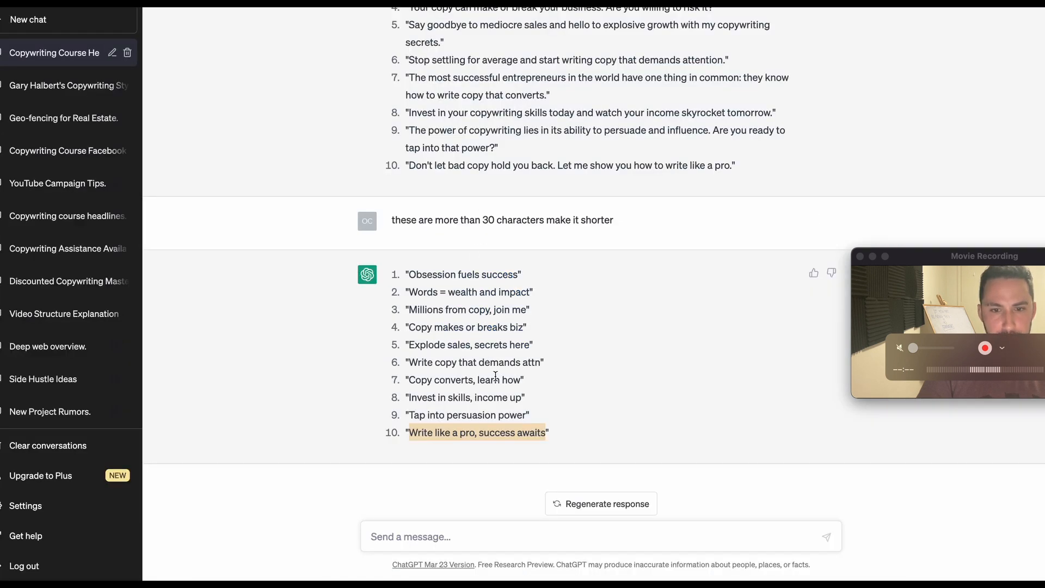
{"action": "left_click_drag", "start_coordinate": [523, 394], "coordinate": [413, 392]}
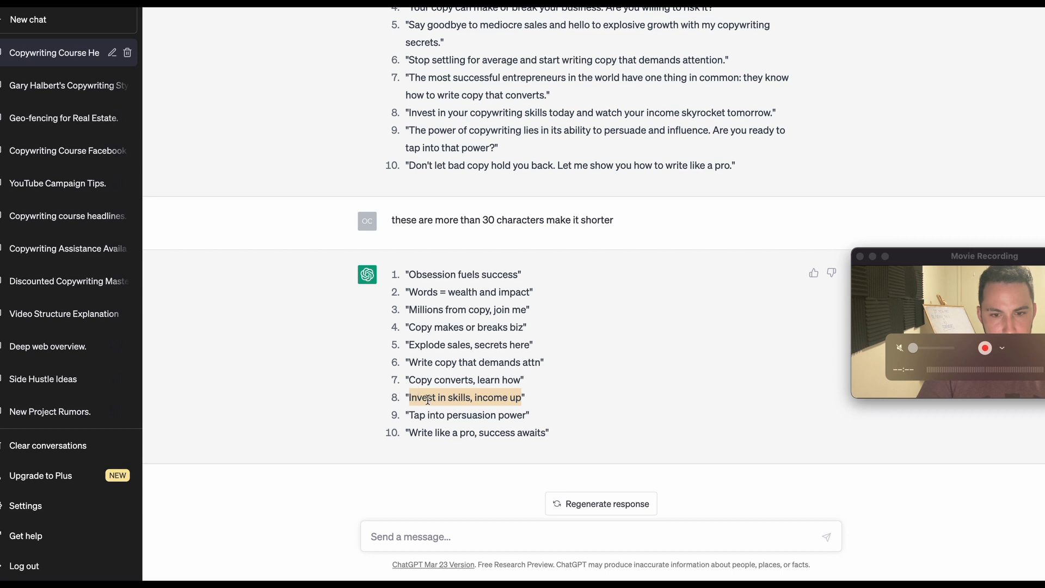
{"action": "left_click_drag", "start_coordinate": [524, 414], "coordinate": [405, 413]}
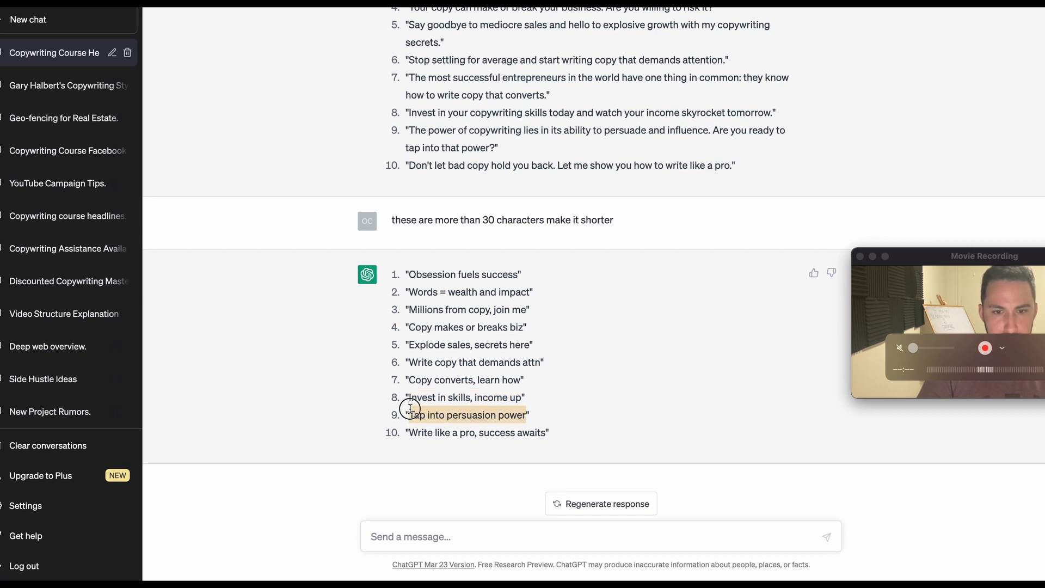
{"action": "key", "text": "ctrl+Tab"}
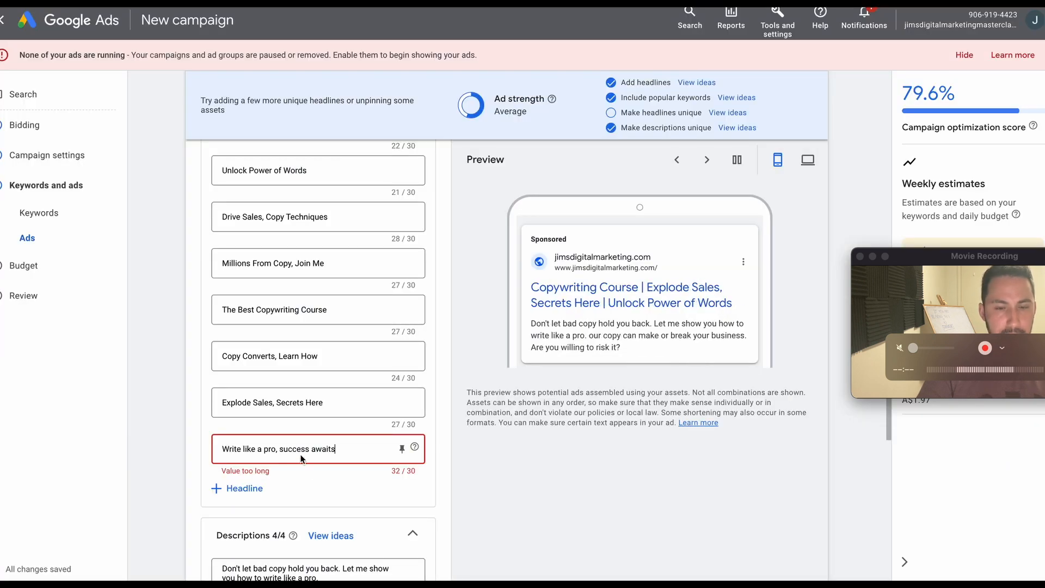
{"action": "triple_click", "coordinate": [305, 450]}
{"action": "key", "text": "ctrl+v"}
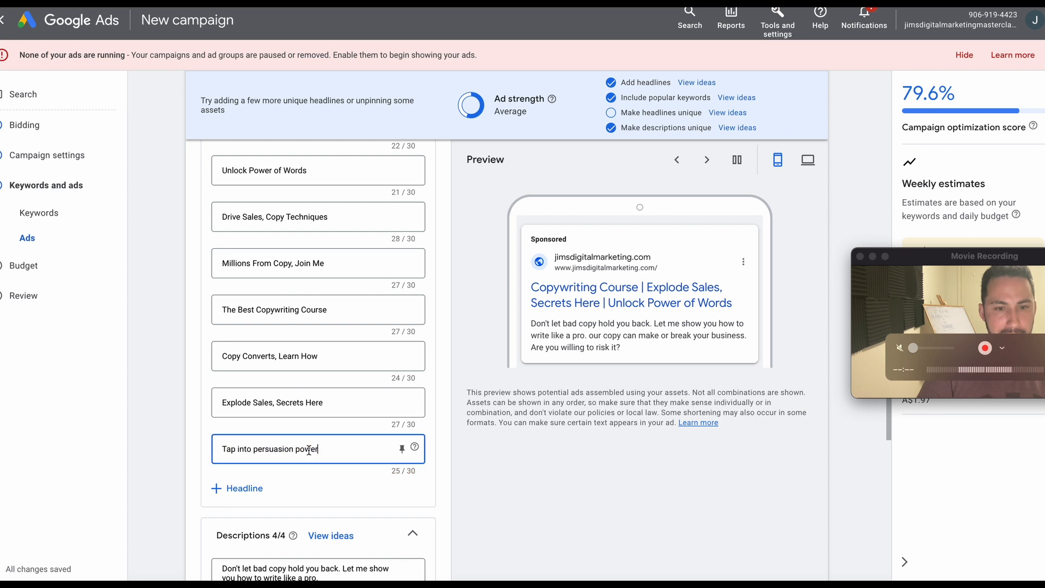
Capitalize the last two words of the newest headline so it reads "Tap into Persuasion Power".
{"action": "left_click", "coordinate": [242, 450]}
{"action": "key", "text": "BackSpace"}
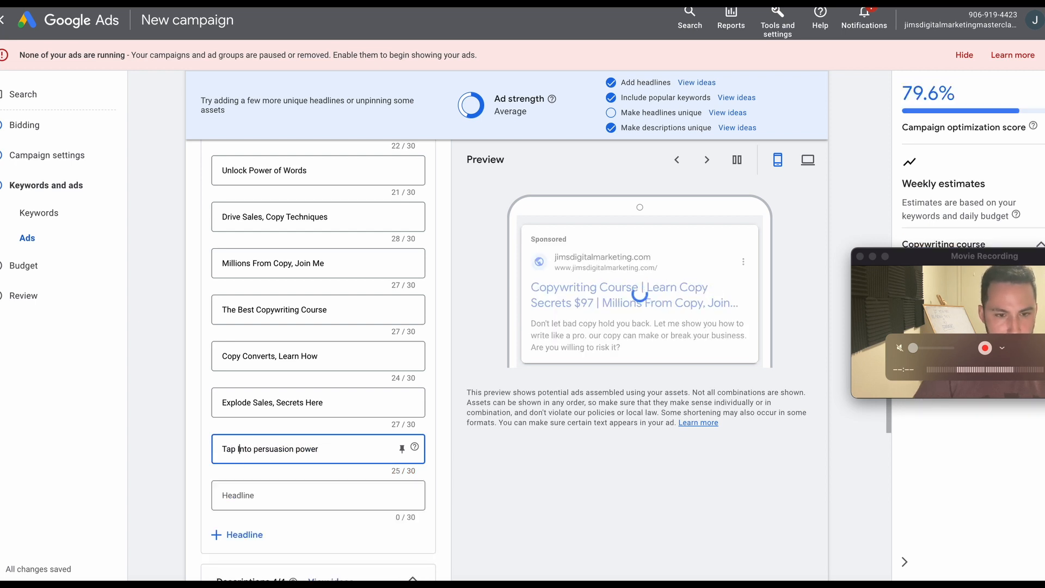
{"action": "type", "text": "i"}
{"action": "type", "text": "i"}
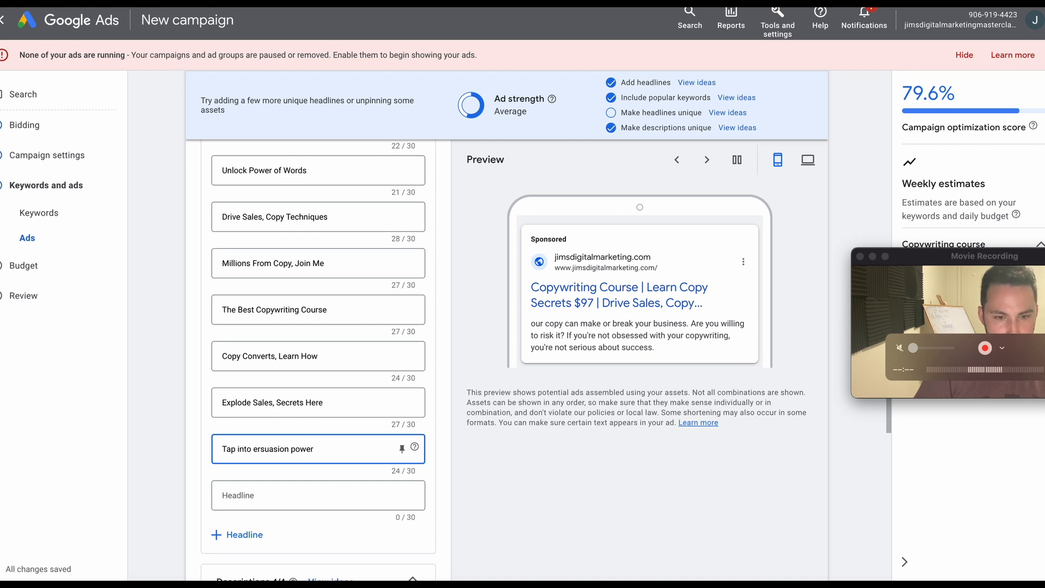
{"action": "key", "text": "BackSpace"}
{"action": "type", "text": "P"}
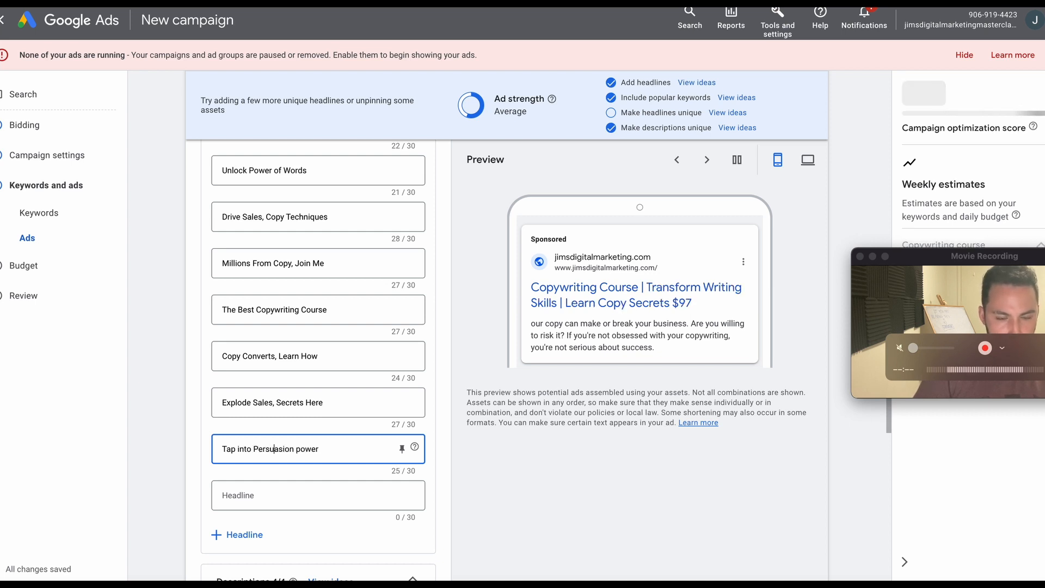
{"action": "key", "text": "BackSpace"}
{"action": "type", "text": "P"}
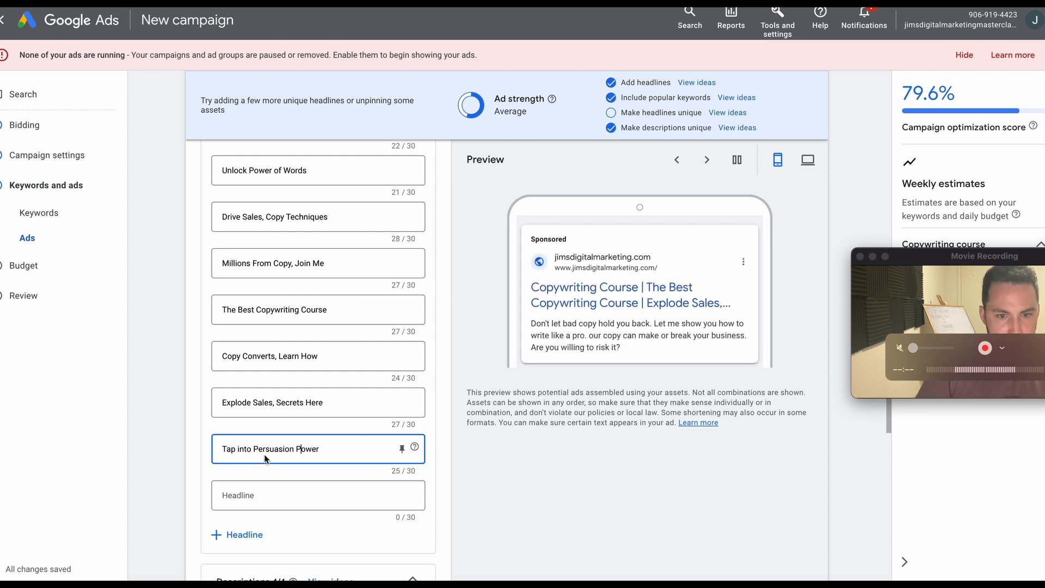
Copy "Copy makes or breaks biz" from the ChatGPT list into the next empty headline of the Google Ads ad.
{"action": "left_click", "coordinate": [369, 488]}
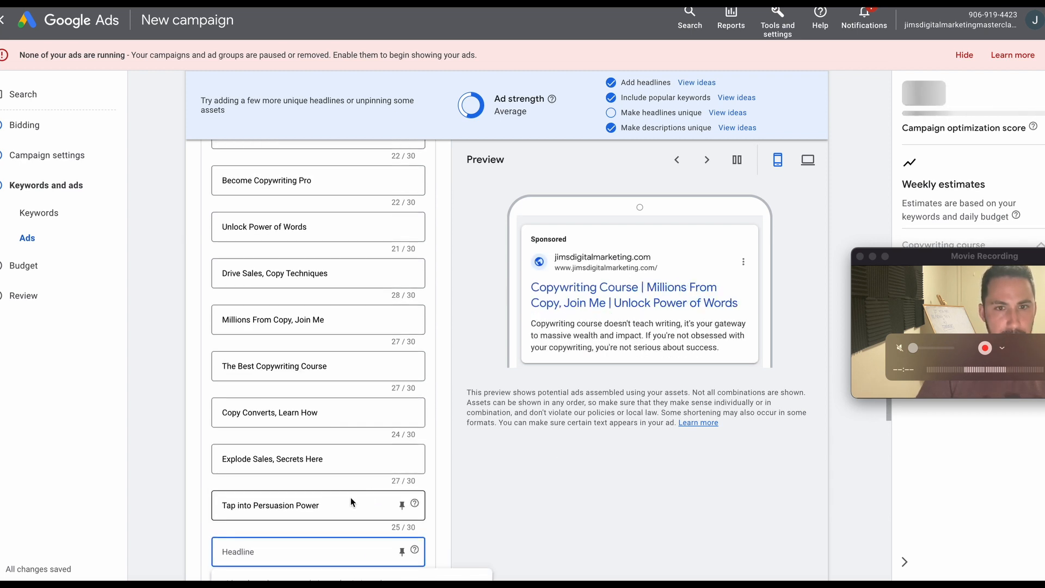
{"action": "scroll", "coordinate": [351, 498], "scroll_direction": "down", "scroll_amount": 1}
{"action": "left_click", "coordinate": [822, 2]}
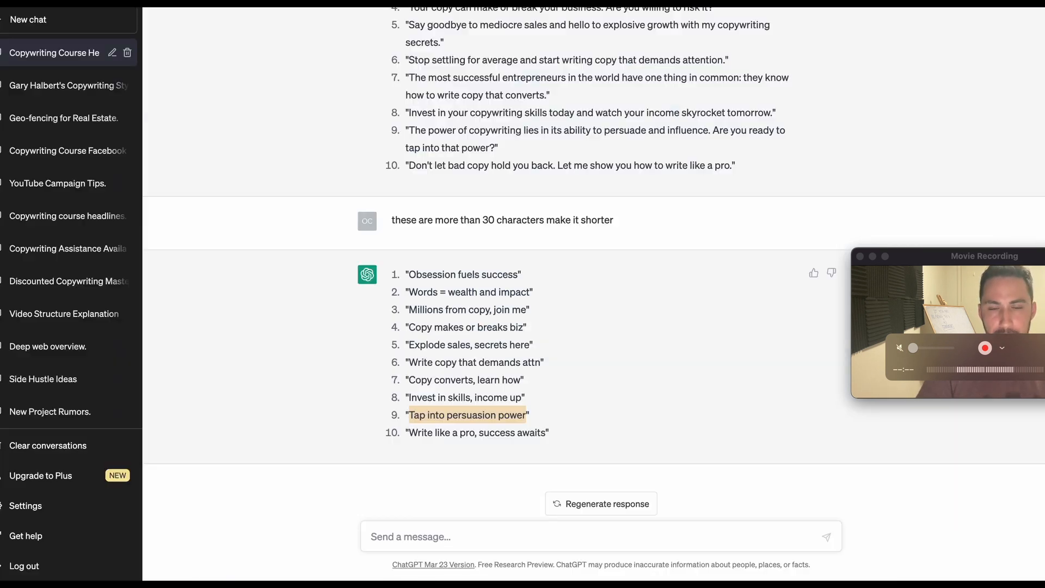
{"action": "double_click", "coordinate": [491, 293]}
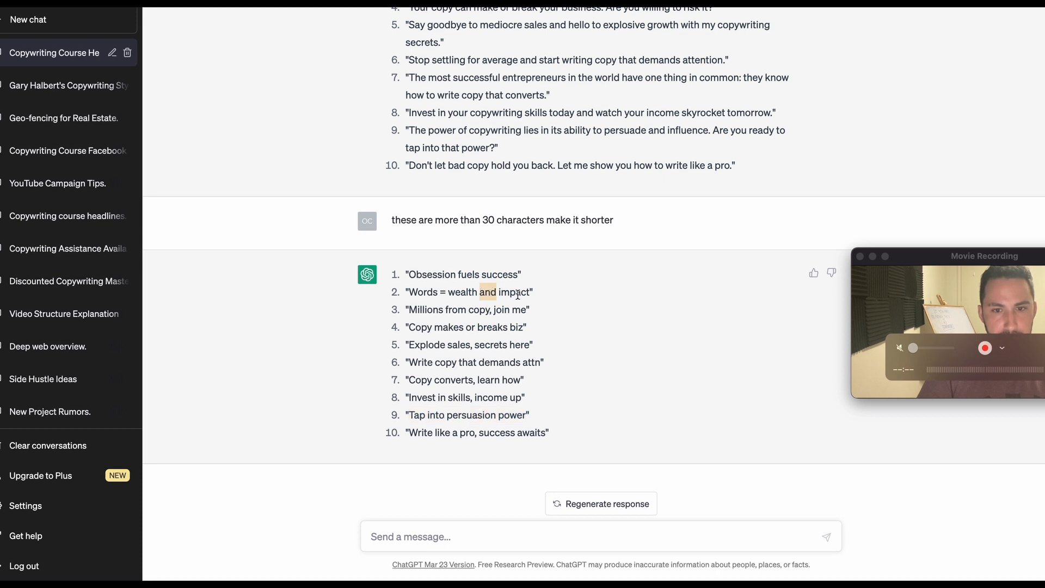
{"action": "left_click_drag", "start_coordinate": [530, 292], "coordinate": [412, 288]}
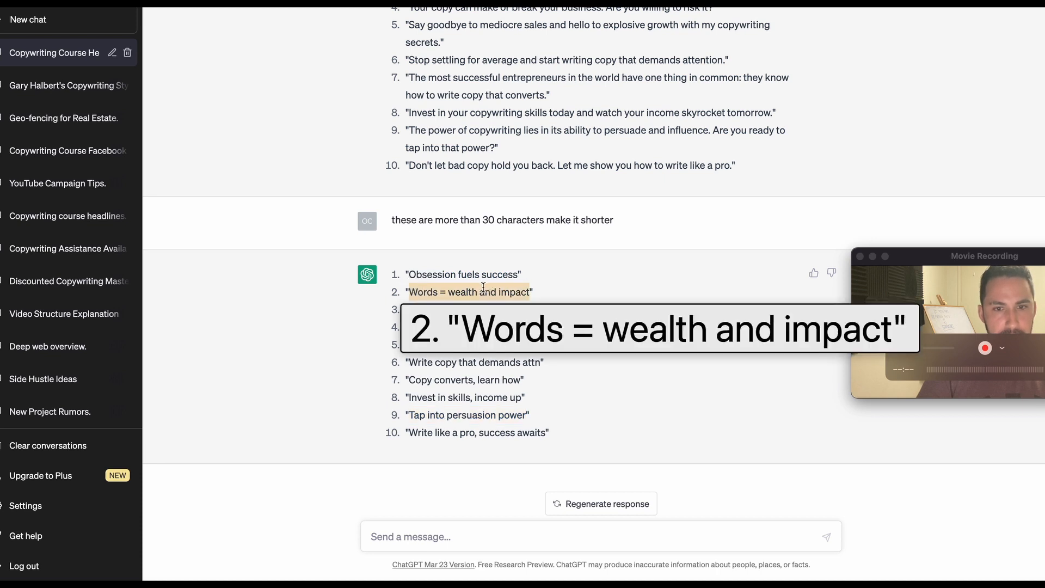
{"action": "left_click", "coordinate": [511, 308]}
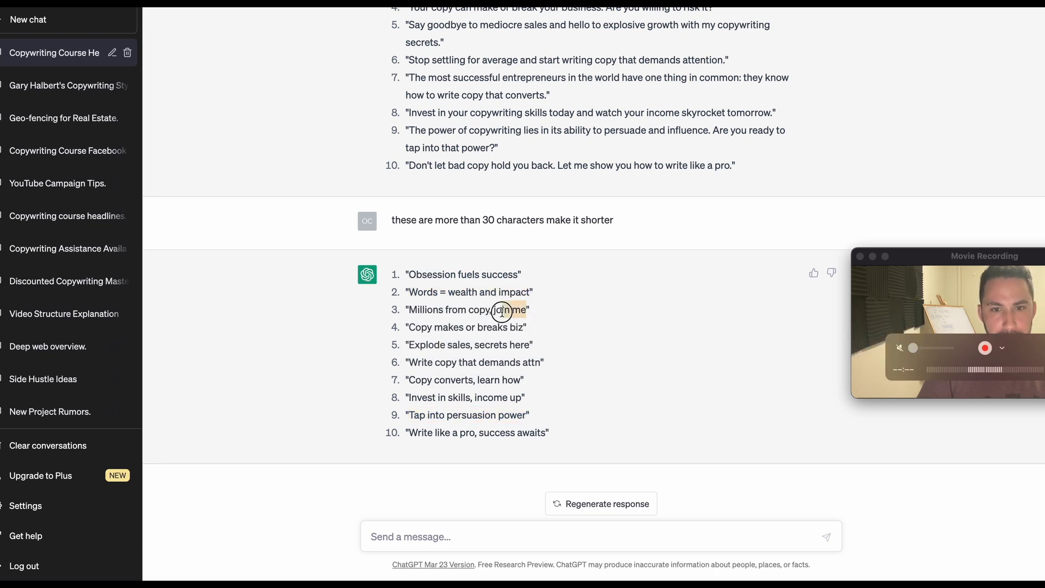
{"action": "left_click_drag", "start_coordinate": [523, 325], "coordinate": [431, 323]}
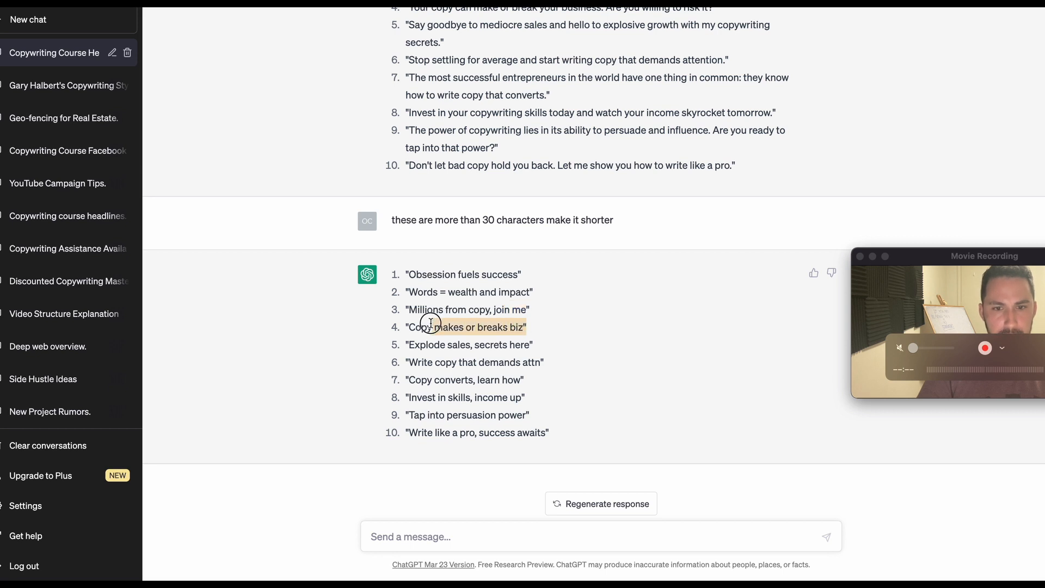
{"action": "key", "text": "ctrl+Tab"}
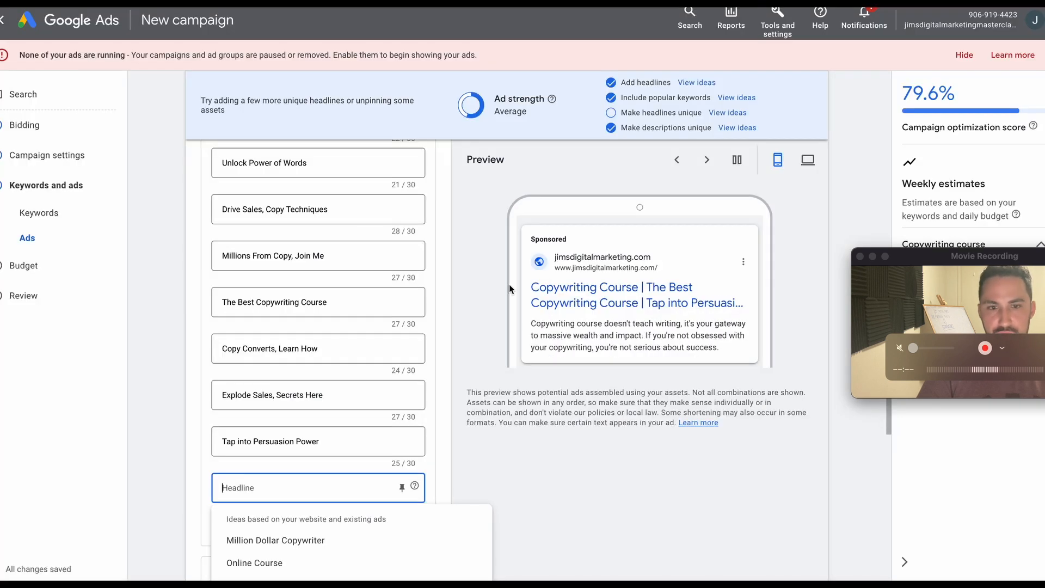
{"action": "key", "text": "super+v"}
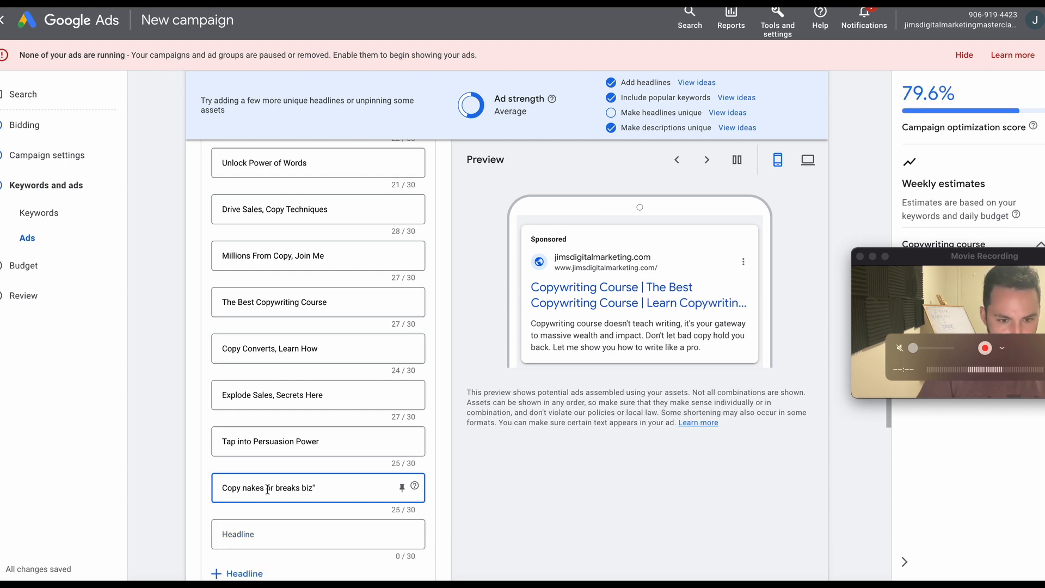
Capitalize the main words of the pasted headline and remove its trailing quotation mark so it reads "Copy Makes or Breaks Biz".
{"action": "key", "text": "BackSpace"}
{"action": "type", "text": "M"}
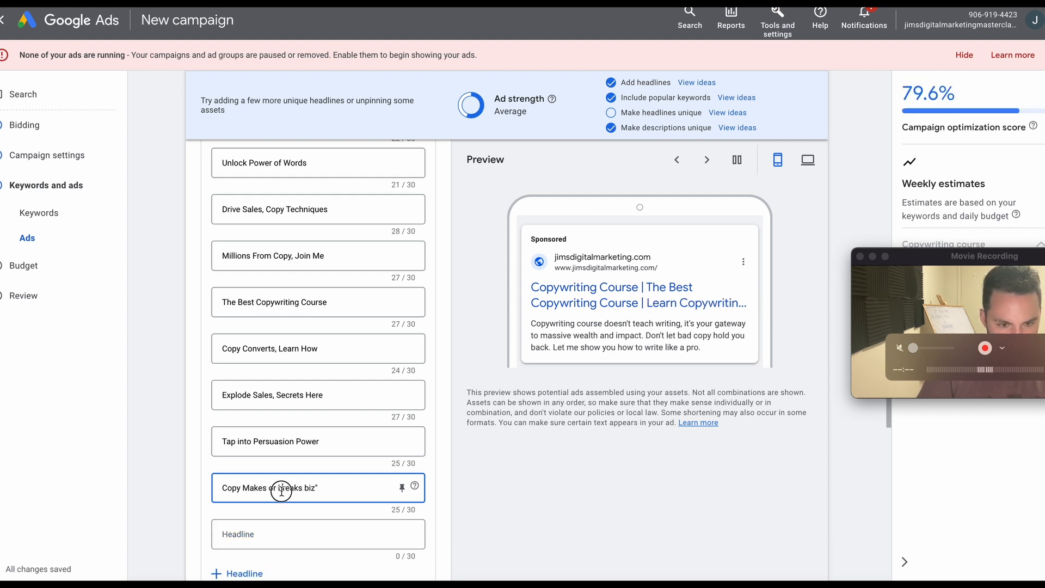
{"action": "left_click", "coordinate": [282, 491]}
{"action": "key", "text": "BackSpace"}
{"action": "type", "text": "B"}
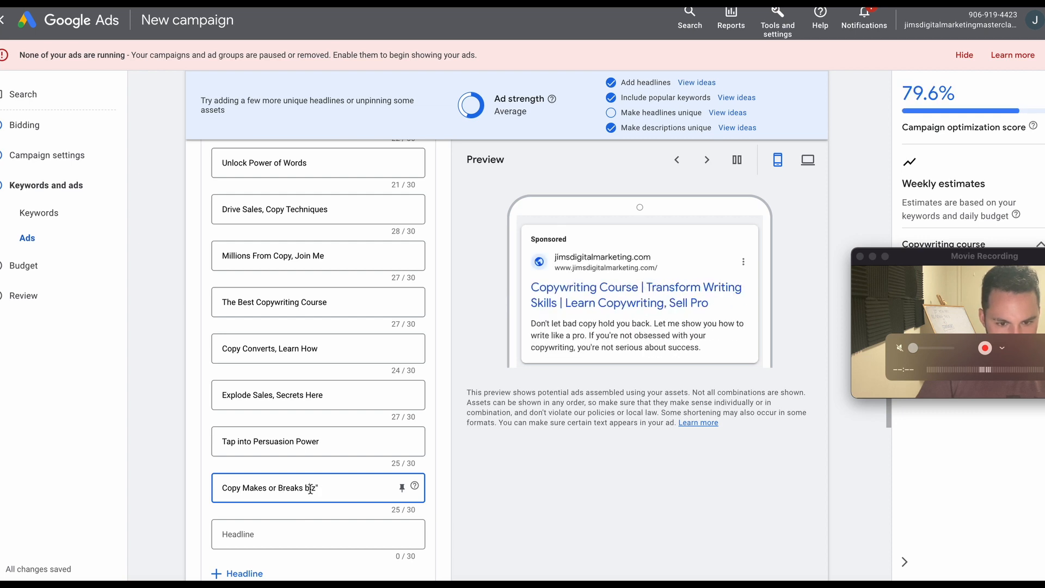
{"action": "left_click", "coordinate": [309, 489]}
{"action": "key", "text": "BackSpace"}
{"action": "type", "text": "B"}
{"action": "left_click", "coordinate": [343, 490]}
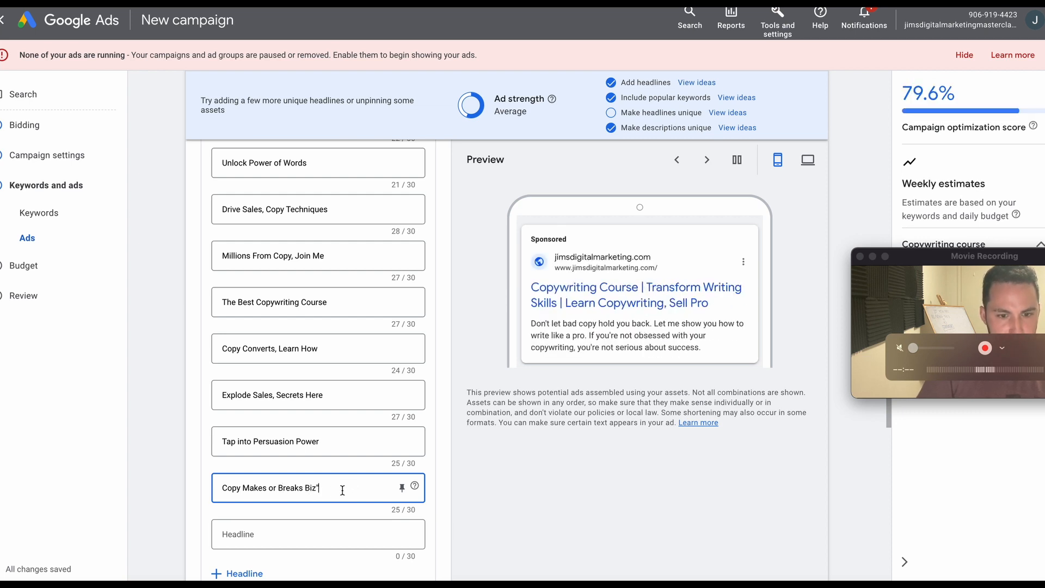
{"action": "key", "text": "BackSpace"}
{"action": "left_click", "coordinate": [357, 526]}
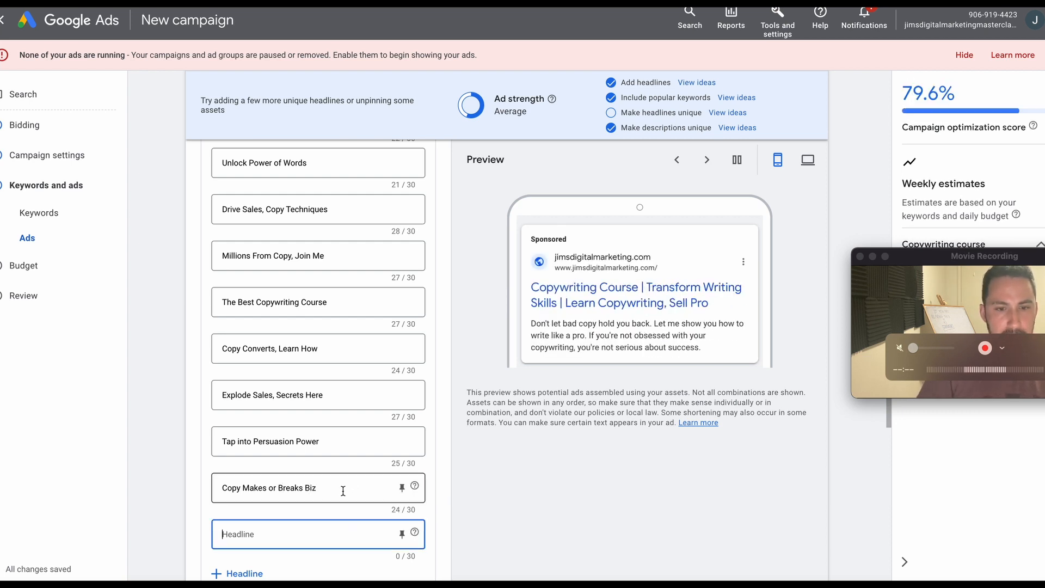
Replace "Biz" with the full word in that headline so it reads "Copy Makes or Breaks Business".
{"action": "left_click", "coordinate": [342, 488]}
{"action": "key", "text": "BackSpace"}
{"action": "key", "text": "BackSpace"}
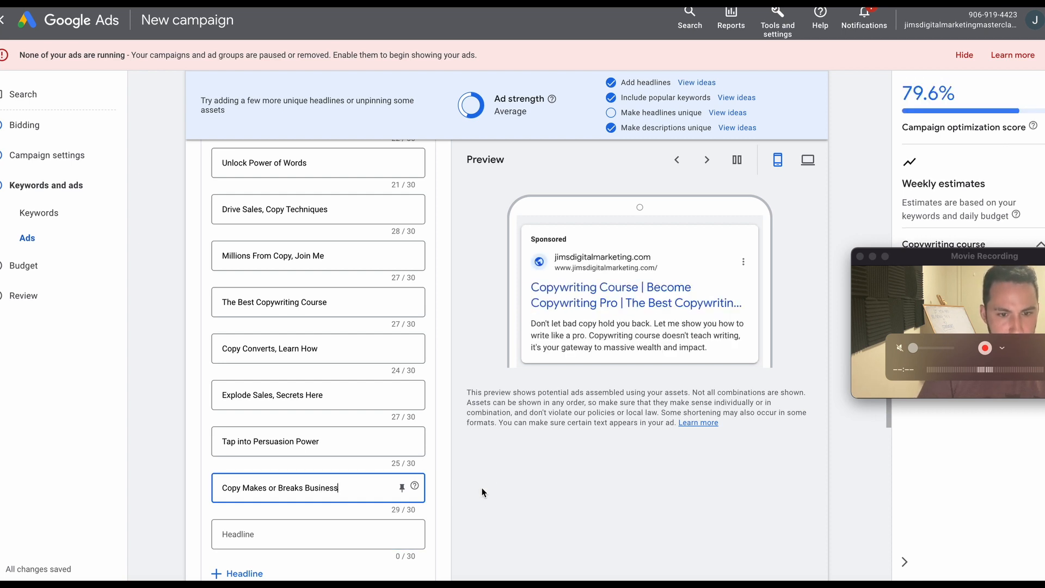
Enter "87% Off | Start Learning" as the next headline of the ad.
{"action": "left_click", "coordinate": [315, 539]}
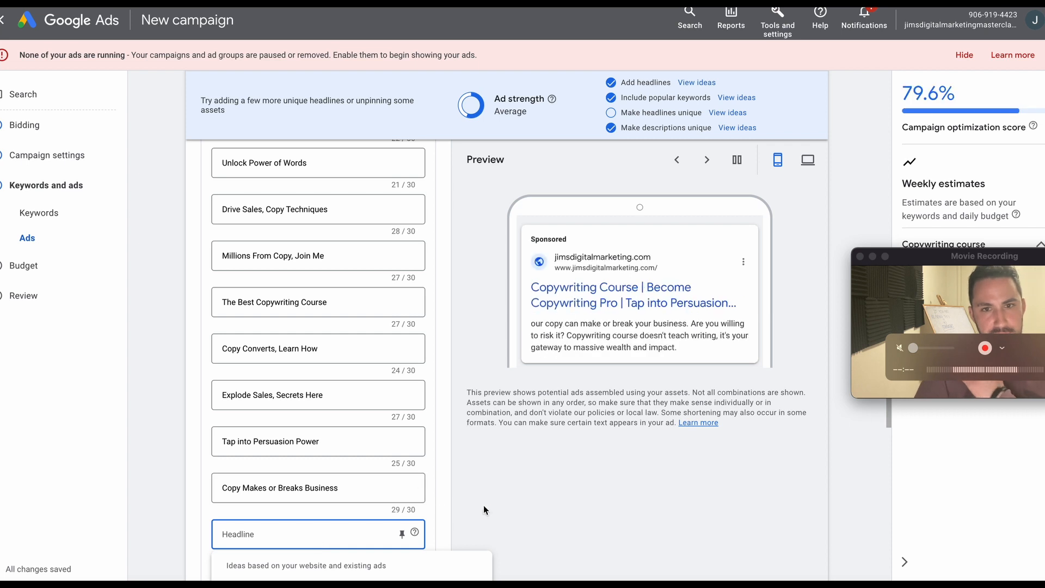
{"action": "left_click", "coordinate": [504, 503]}
{"action": "scroll", "coordinate": [504, 507], "scroll_direction": "down", "scroll_amount": 3}
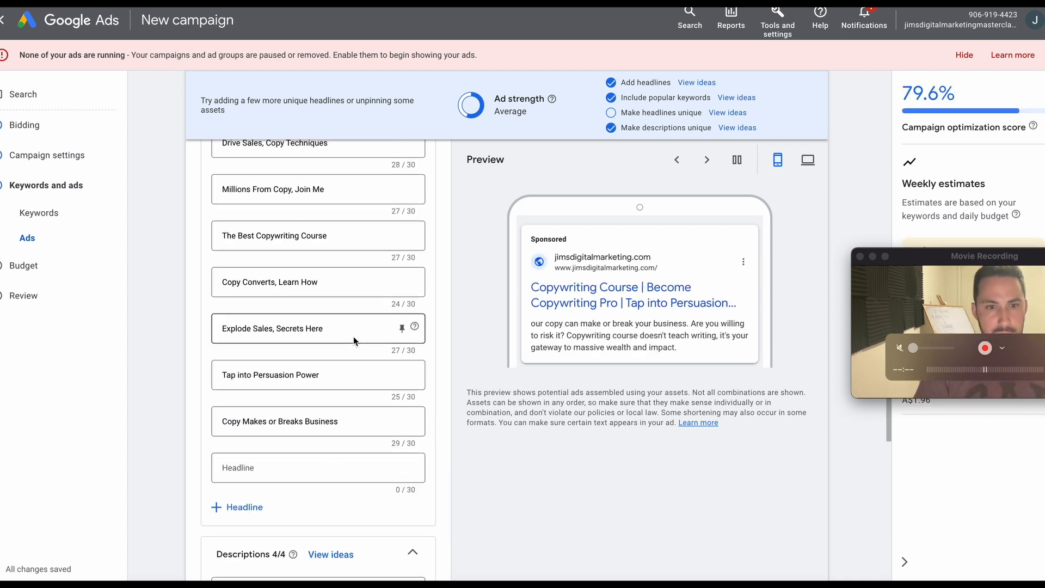
{"action": "left_click", "coordinate": [288, 463]}
{"action": "type", "text": "9"}
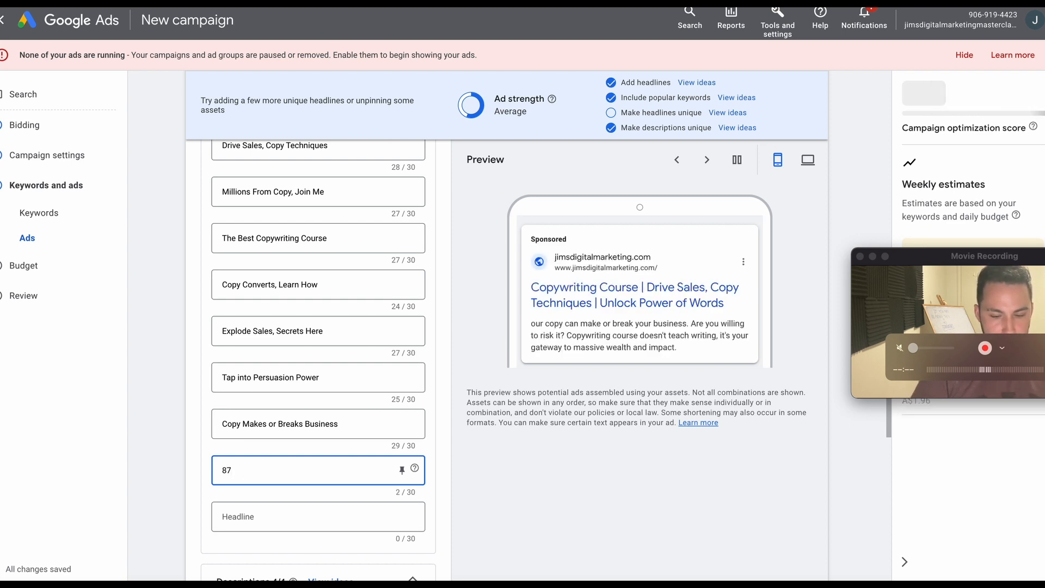
{"action": "type", "text": "%"}
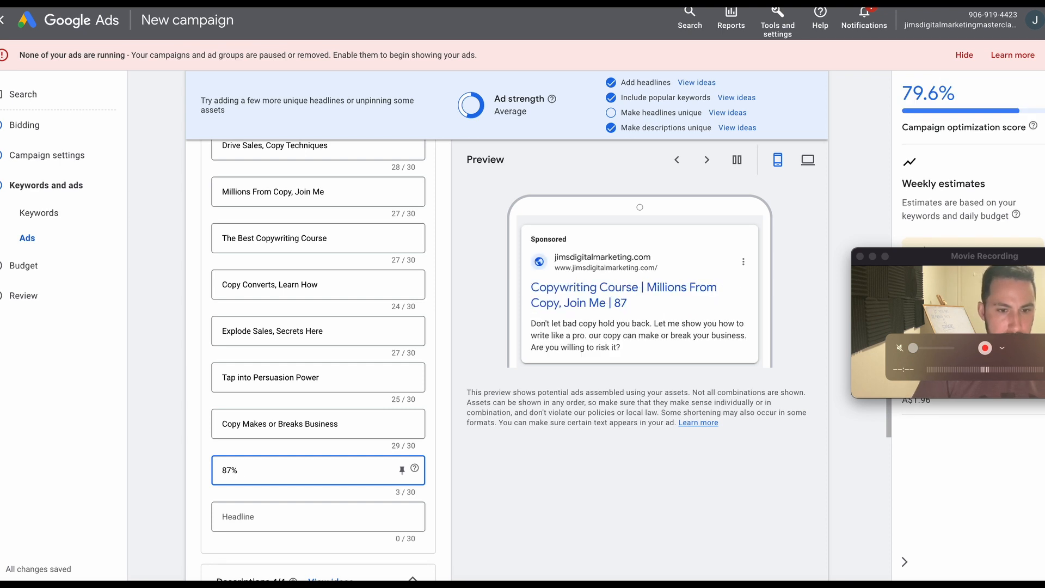
{"action": "type", "text": " Off |"}
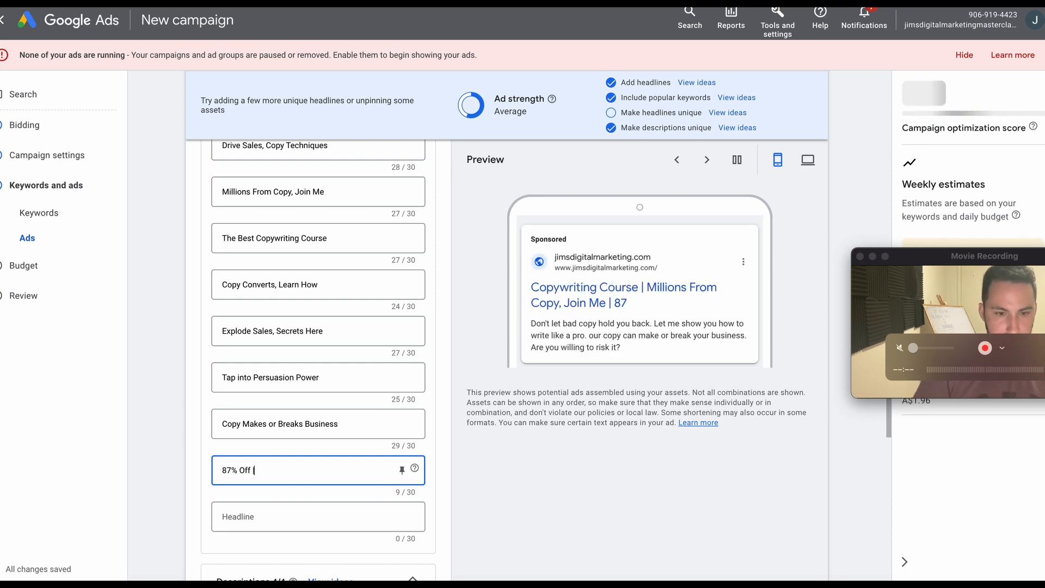
{"action": "type", "text": " Start Learning"}
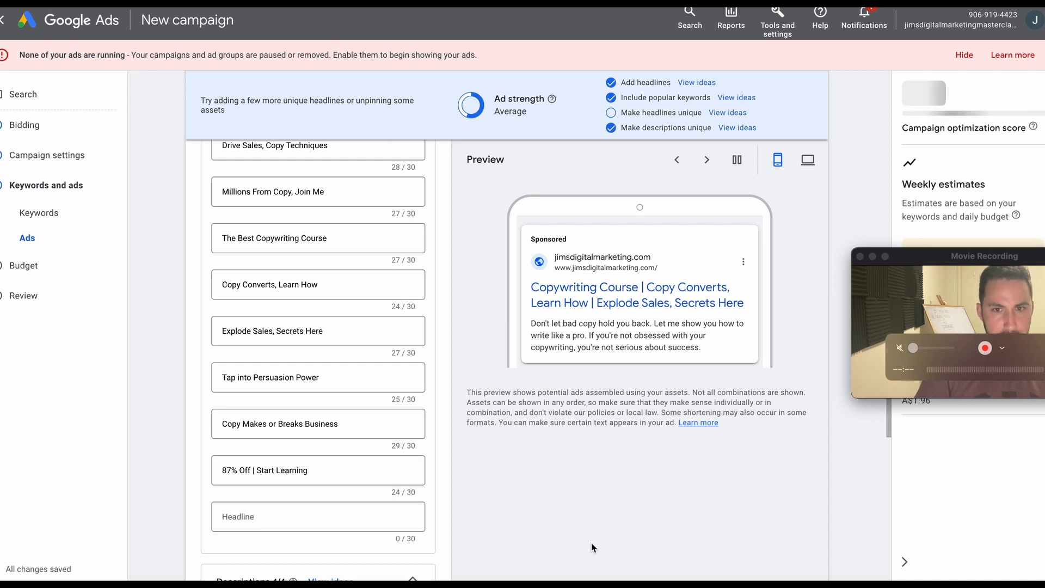
Compare the ad's existing headlines with the earlier shortened ChatGPT list to look for an unused headline.
{"action": "left_click", "coordinate": [329, 507]}
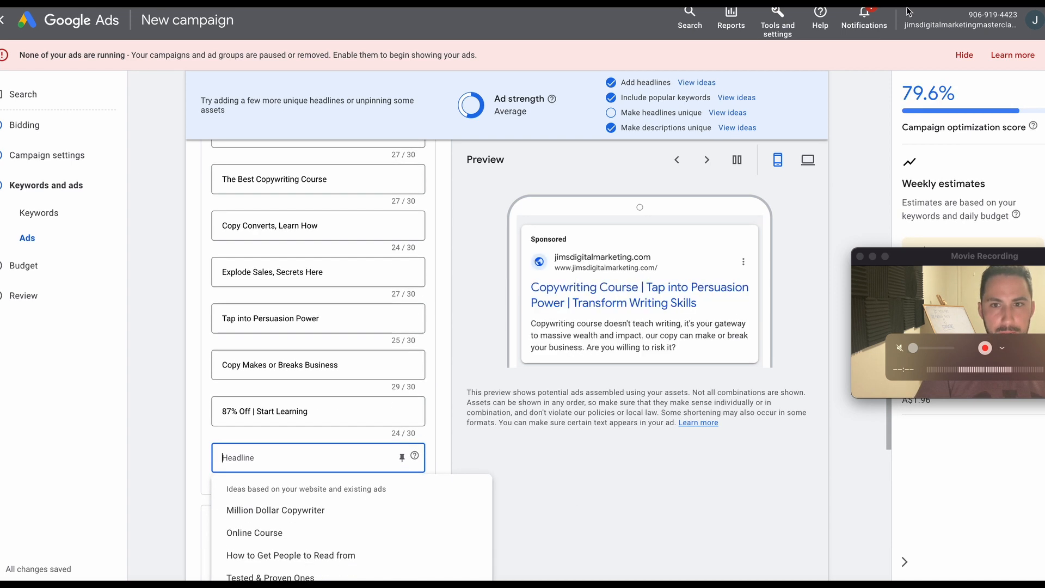
{"action": "scroll", "coordinate": [340, 289], "scroll_direction": "up", "scroll_amount": 5}
{"action": "scroll", "coordinate": [340, 281], "scroll_direction": "up", "scroll_amount": 4}
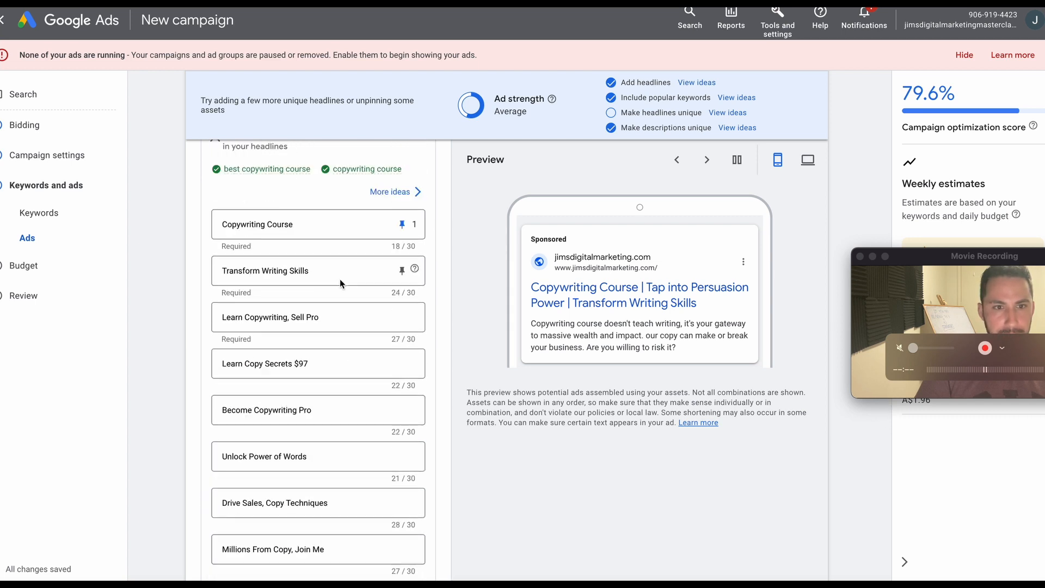
{"action": "left_click", "coordinate": [313, 293]}
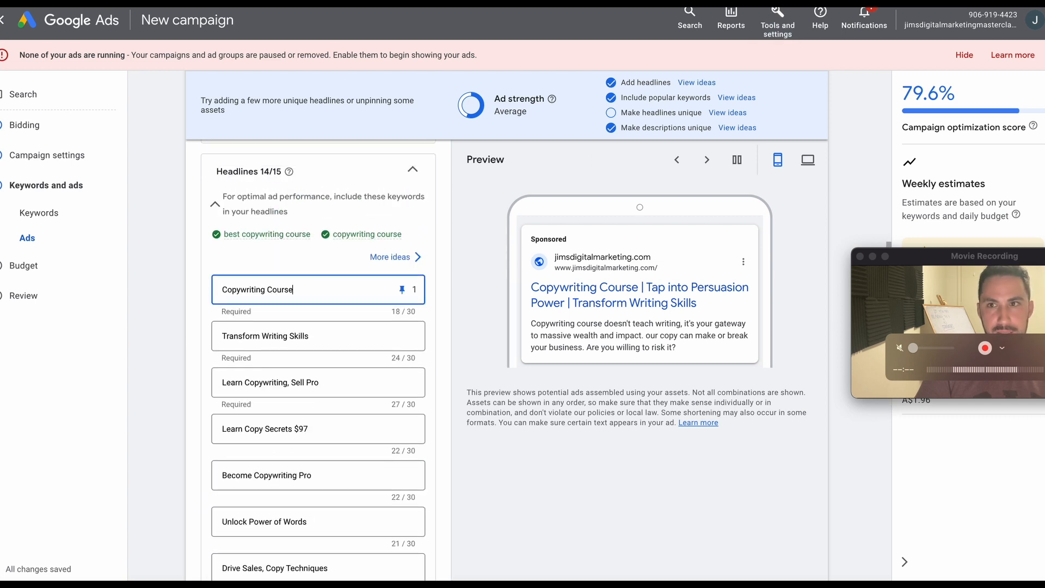
{"action": "left_click", "coordinate": [531, 2]}
{"action": "scroll", "coordinate": [475, 323], "scroll_direction": "up", "scroll_amount": 6}
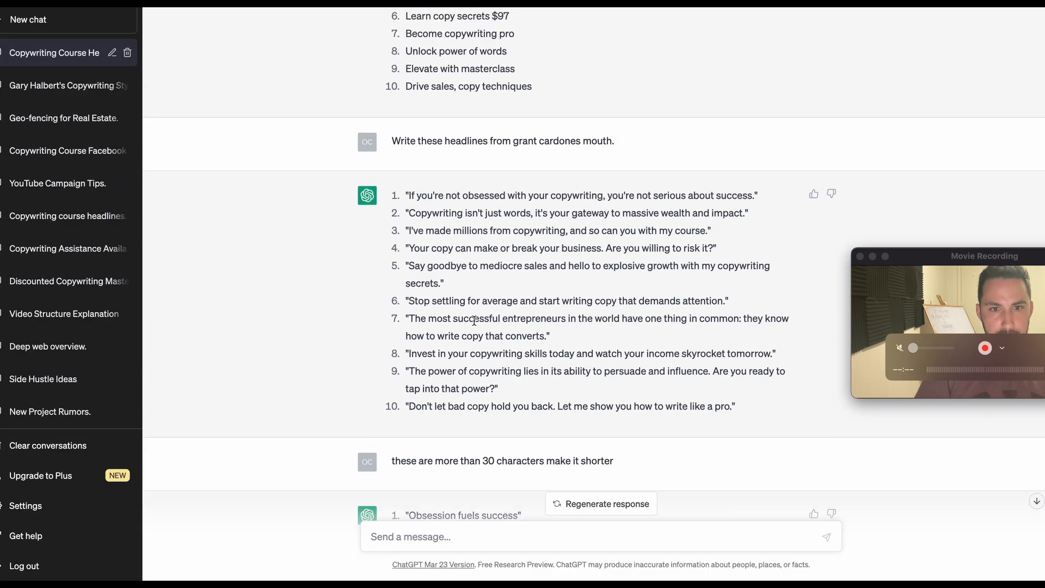
{"action": "left_click_drag", "start_coordinate": [466, 223], "coordinate": [406, 224]}
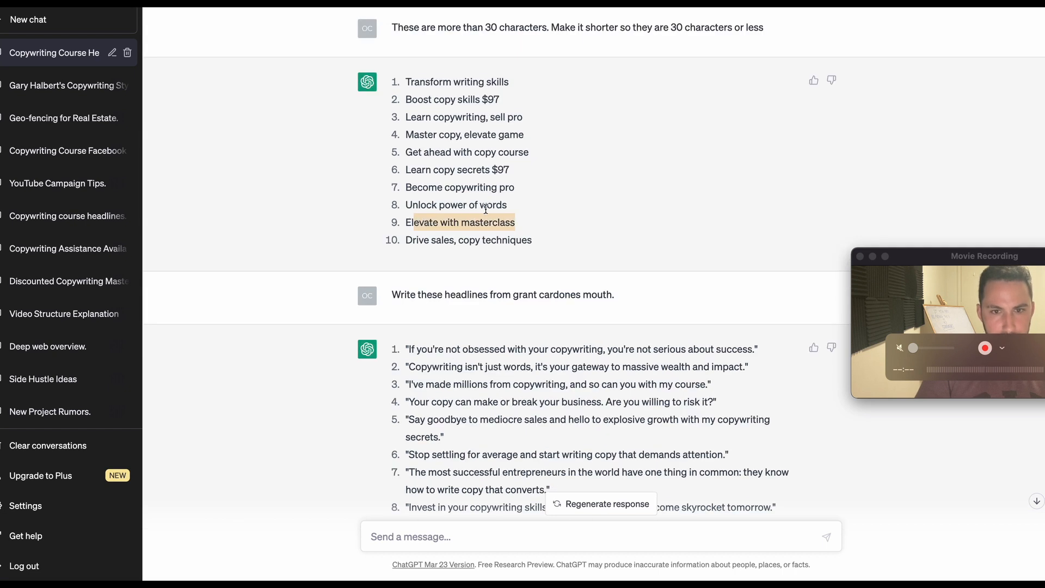
{"action": "left_click", "coordinate": [521, 207]}
{"action": "left_click_drag", "start_coordinate": [521, 206], "coordinate": [403, 209]}
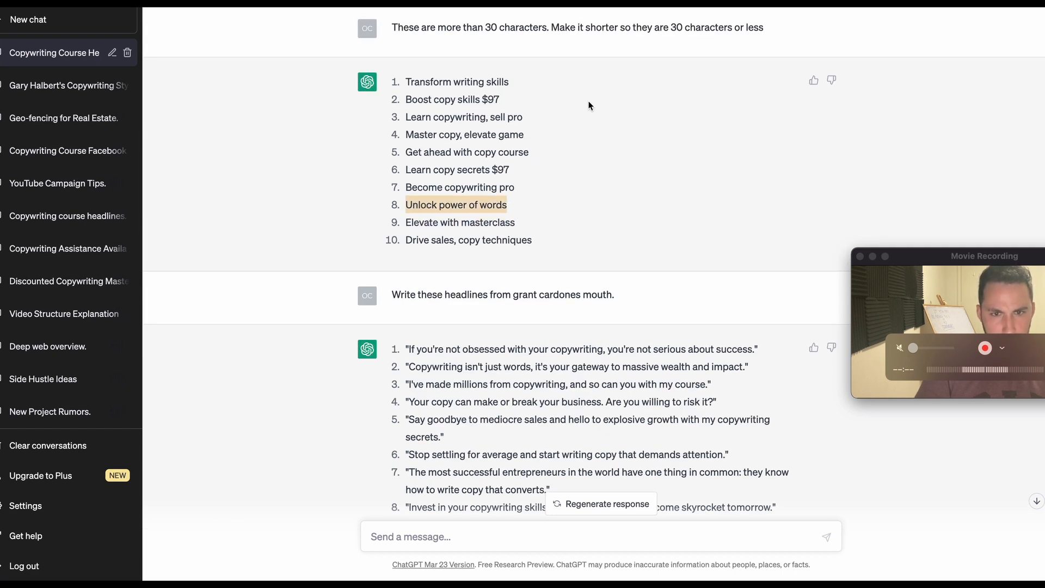
{"action": "key", "text": "ctrl+Tab"}
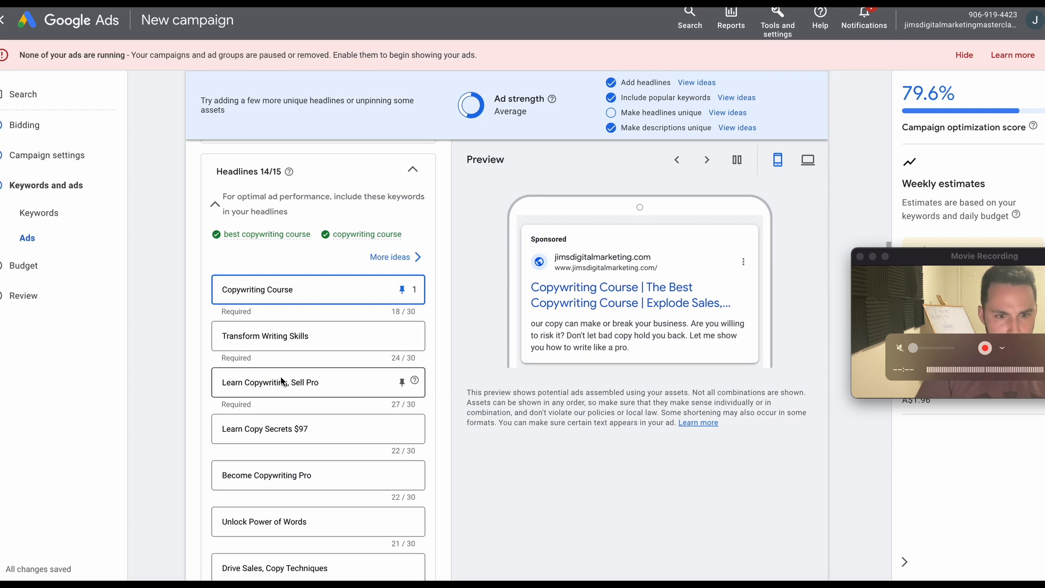
{"action": "scroll", "coordinate": [300, 413], "scroll_direction": "down", "scroll_amount": 1}
{"action": "key", "text": "ctrl+Tab"}
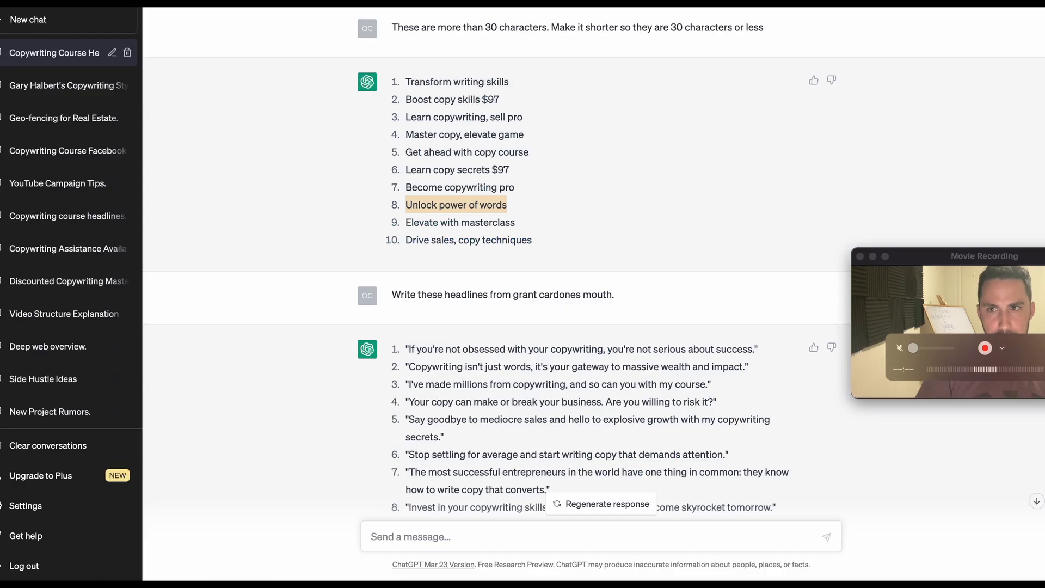
Ask ChatGPT for more headline ideas with the message "give me 10 more".
{"action": "scroll", "coordinate": [506, 433], "scroll_direction": "down", "scroll_amount": 5}
{"action": "left_click", "coordinate": [452, 536]}
{"action": "type", "text": "gi"}
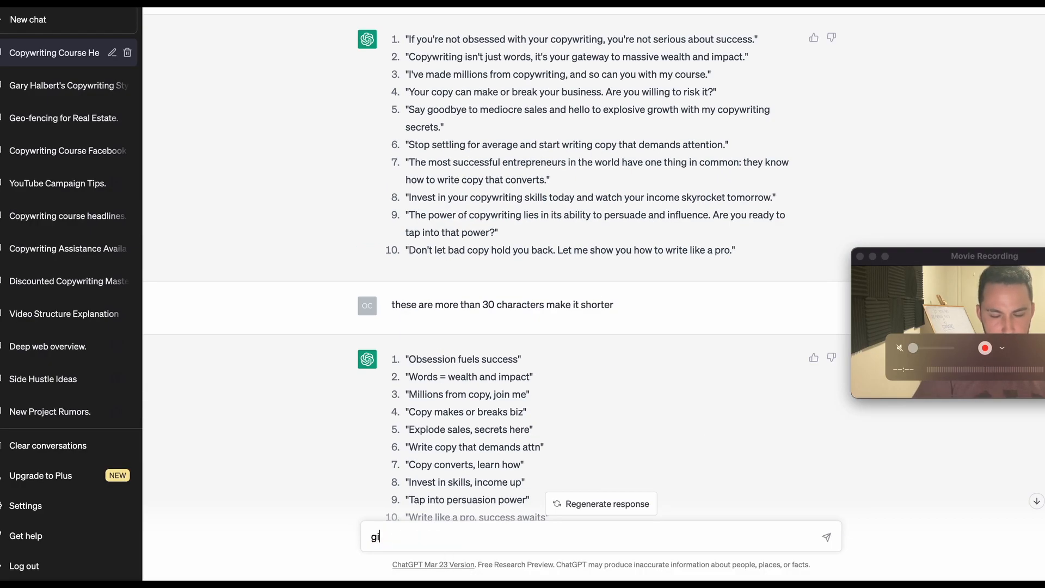
{"action": "type", "text": "ve me 10 more"}
{"action": "key", "text": "Return"}
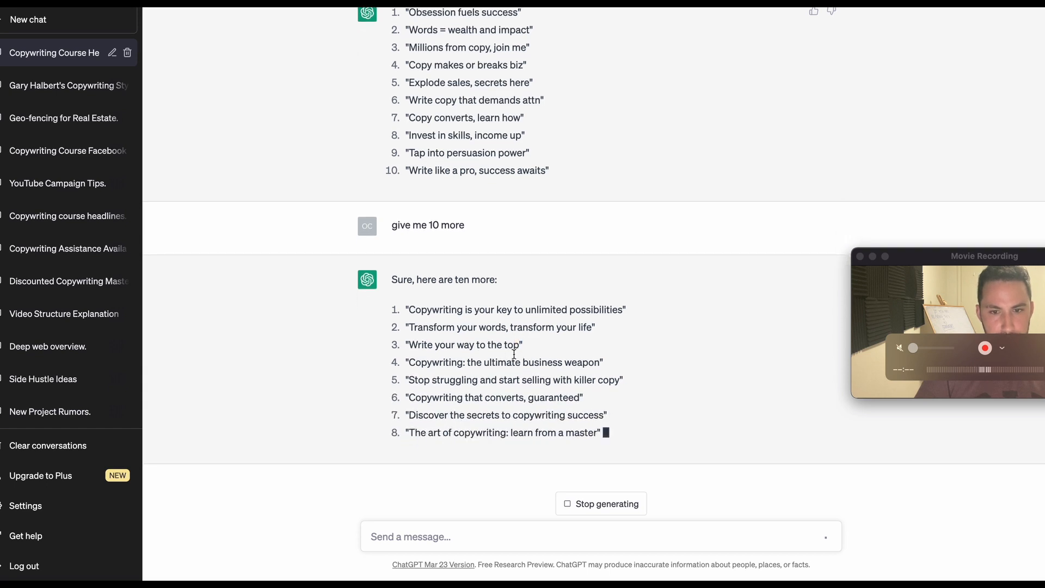
Enter ChatGPT's idea "Write Your Way to the Top" as the last empty headline of the ad in Google Ads.
{"action": "left_click_drag", "start_coordinate": [514, 350], "coordinate": [409, 327]}
{"action": "key", "text": "super"}
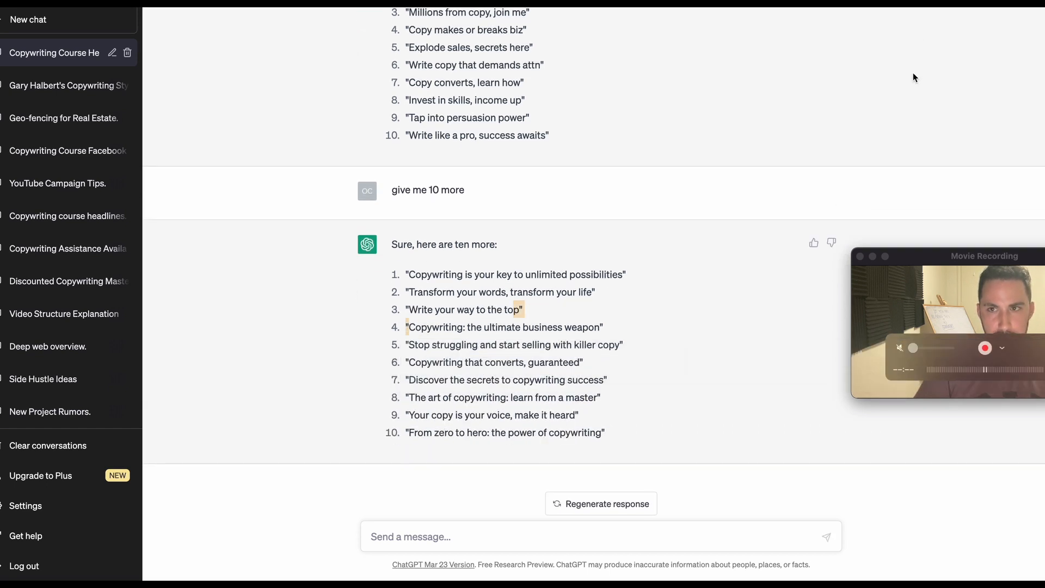
{"action": "key", "text": "ctrl+Tab"}
{"action": "scroll", "coordinate": [279, 474], "scroll_direction": "down", "scroll_amount": 8}
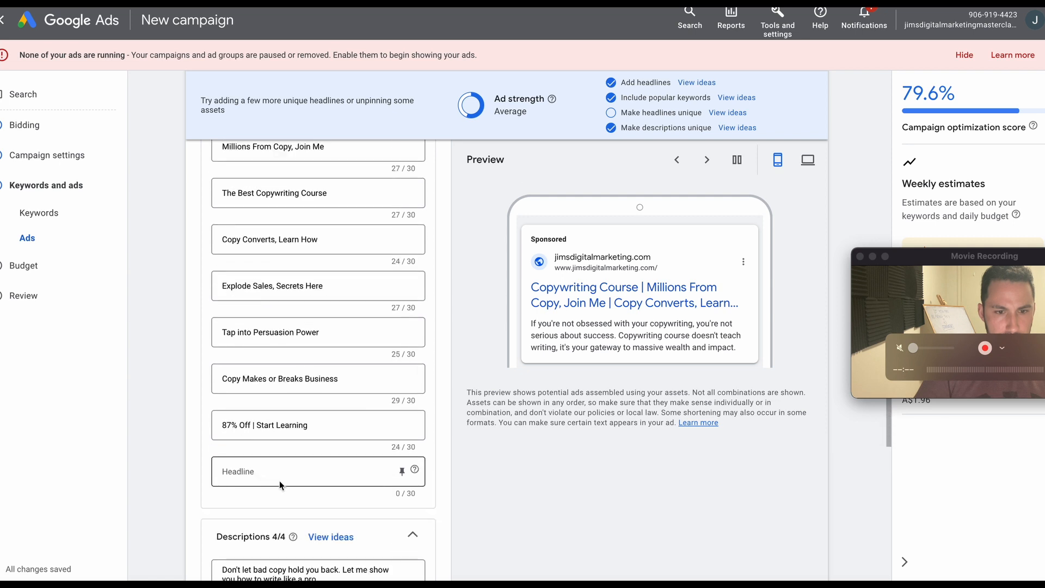
{"action": "left_click", "coordinate": [284, 470]}
{"action": "type", "text": "p\" \""}
{"action": "type", "text": "W"}
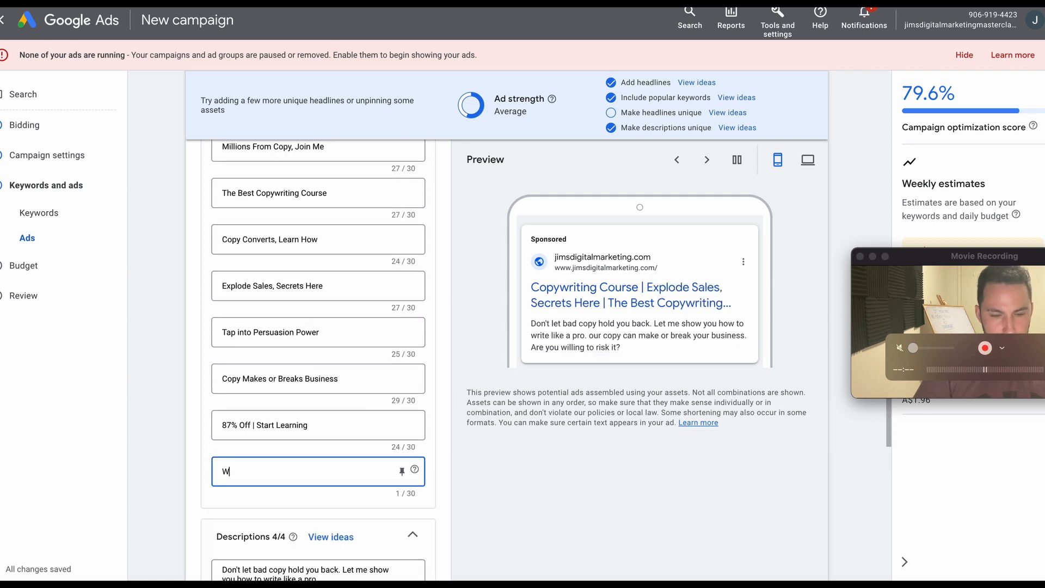
{"action": "type", "text": "rite y"}
{"action": "key", "text": "BackSpace"}
{"action": "type", "text": "Your Way to"}
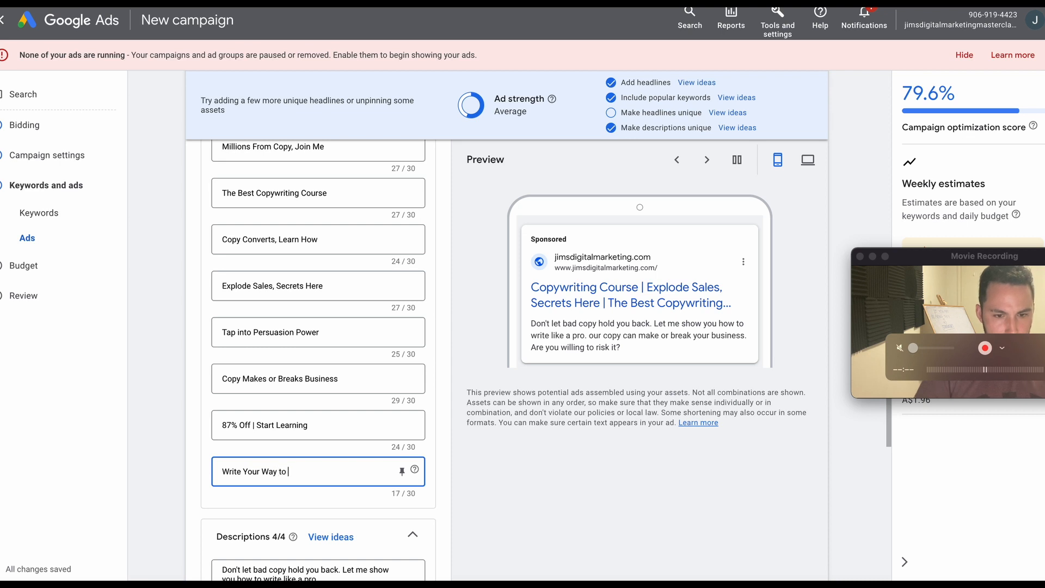
{"action": "type", "text": " T"}
{"action": "key", "text": "BackSpace"}
{"action": "type", "text": "the Top"}
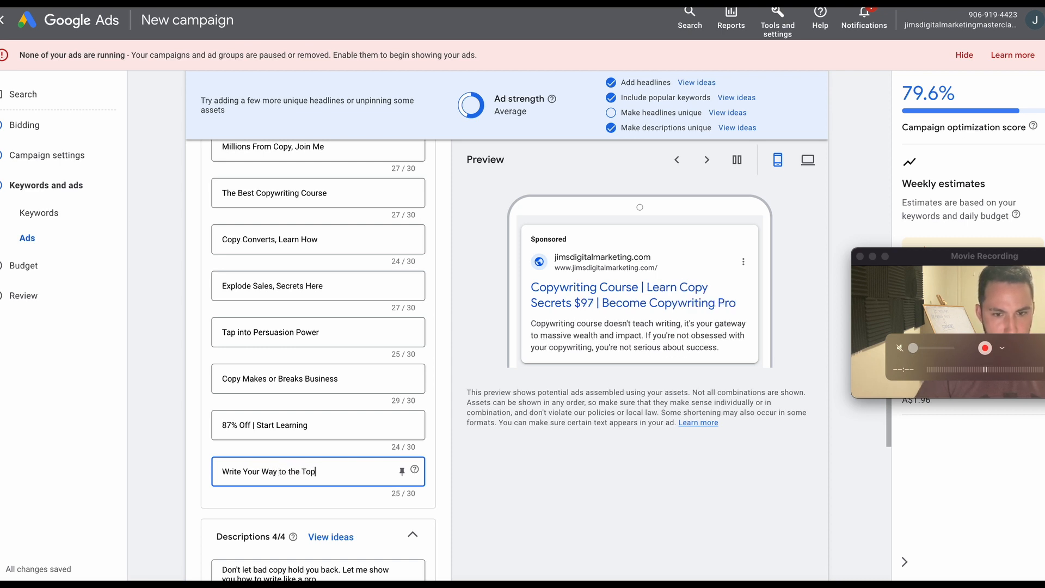
{"action": "left_click", "coordinate": [540, 472]}
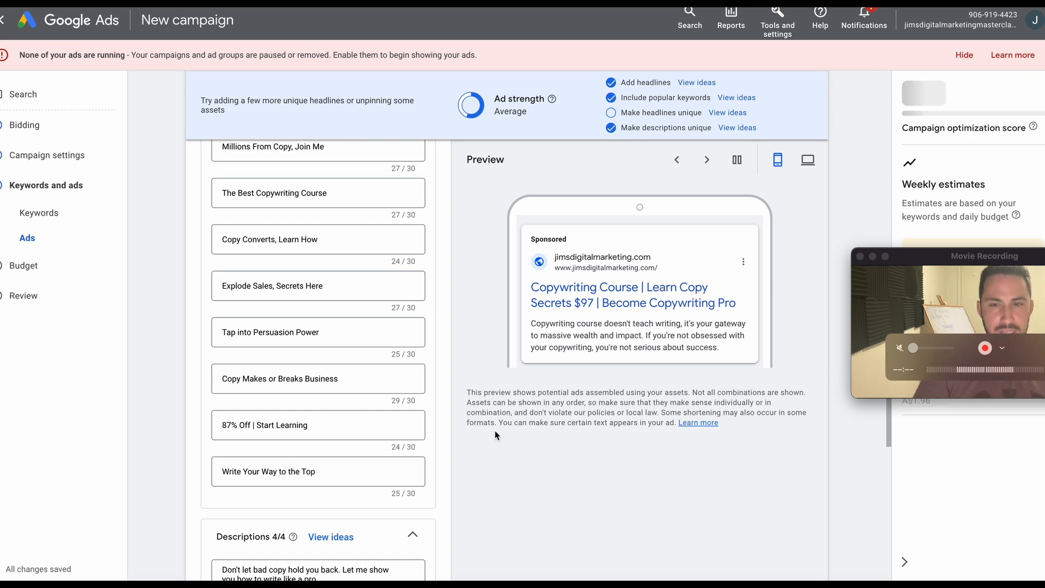
Review the ad strength checklist, descriptions and asset sections of the ad, and expand the additional asset types.
{"action": "scroll", "coordinate": [455, 391], "scroll_direction": "up", "scroll_amount": 7}
{"action": "scroll", "coordinate": [446, 402], "scroll_direction": "down", "scroll_amount": 3}
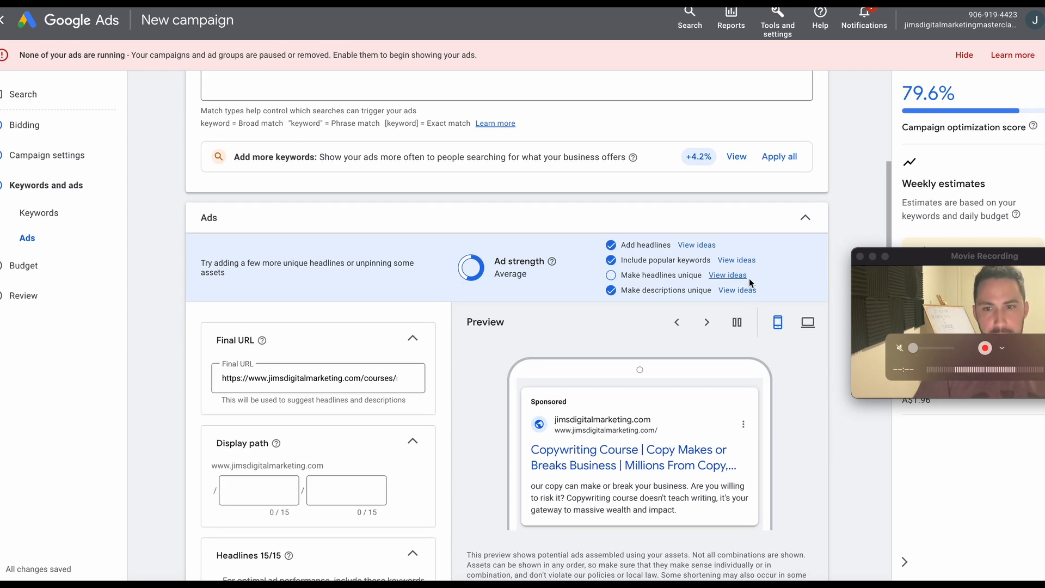
{"action": "scroll", "coordinate": [473, 359], "scroll_direction": "down", "scroll_amount": 15}
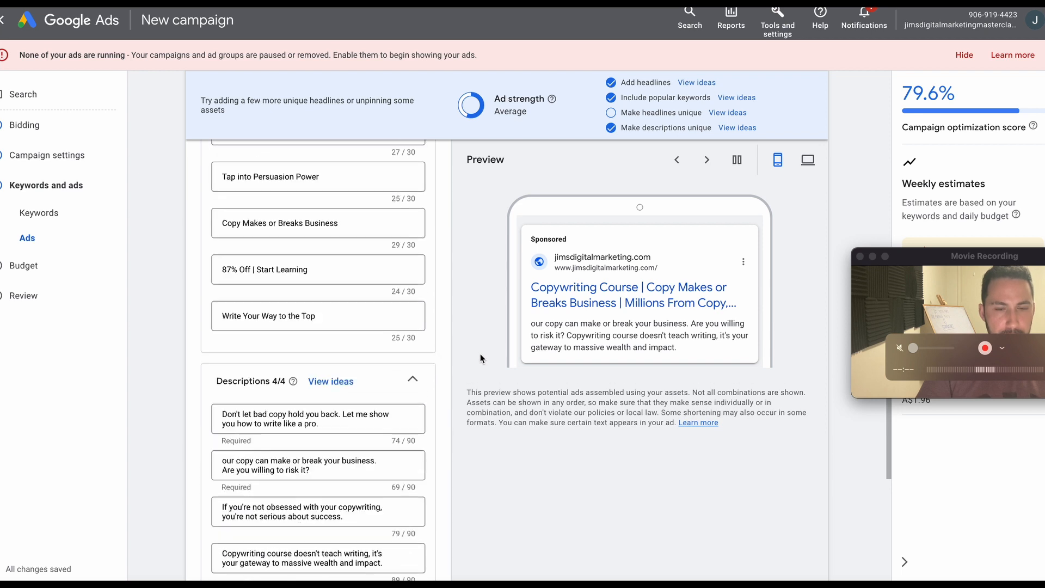
{"action": "scroll", "coordinate": [462, 365], "scroll_direction": "down", "scroll_amount": 10}
{"action": "scroll", "coordinate": [381, 382], "scroll_direction": "up", "scroll_amount": 3}
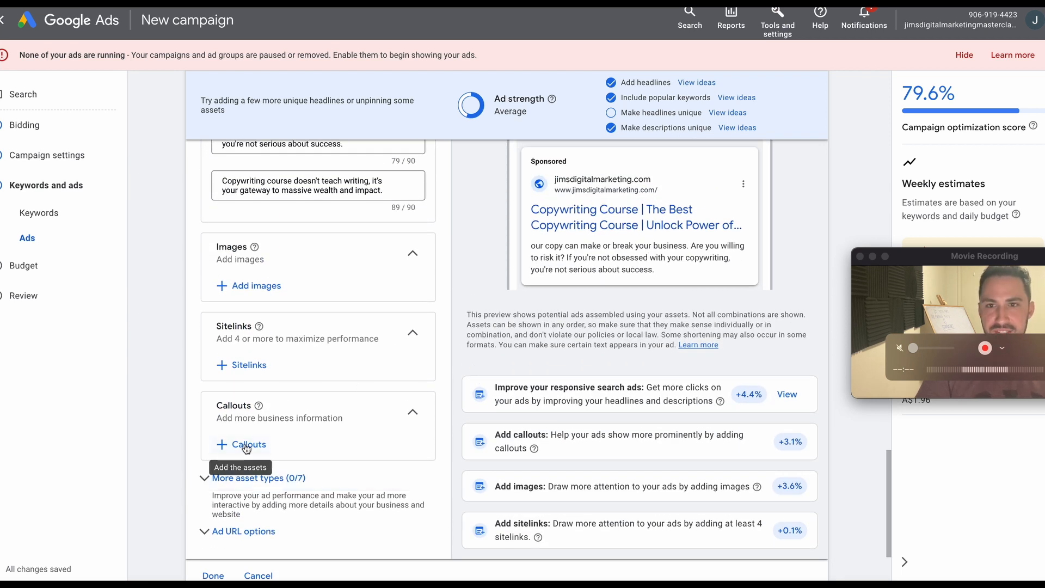
{"action": "scroll", "coordinate": [246, 448], "scroll_direction": "down", "scroll_amount": 3}
{"action": "left_click", "coordinate": [264, 337]}
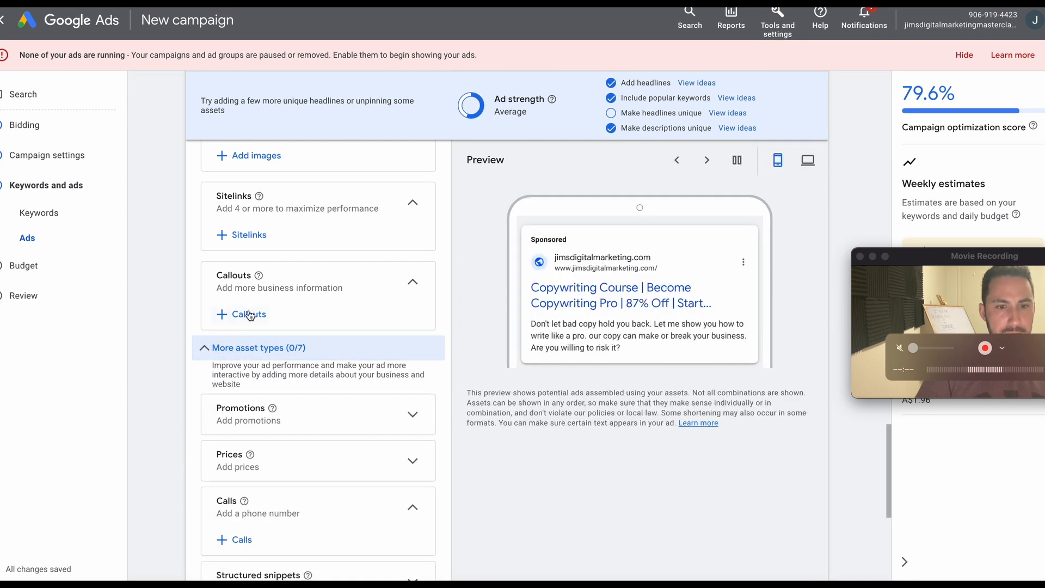
Add the existing callouts "100% Satisfaction", "Money Back Guarantee" and "#1 in Digital Marketing" to the campaign.
{"action": "left_click", "coordinate": [246, 314]}
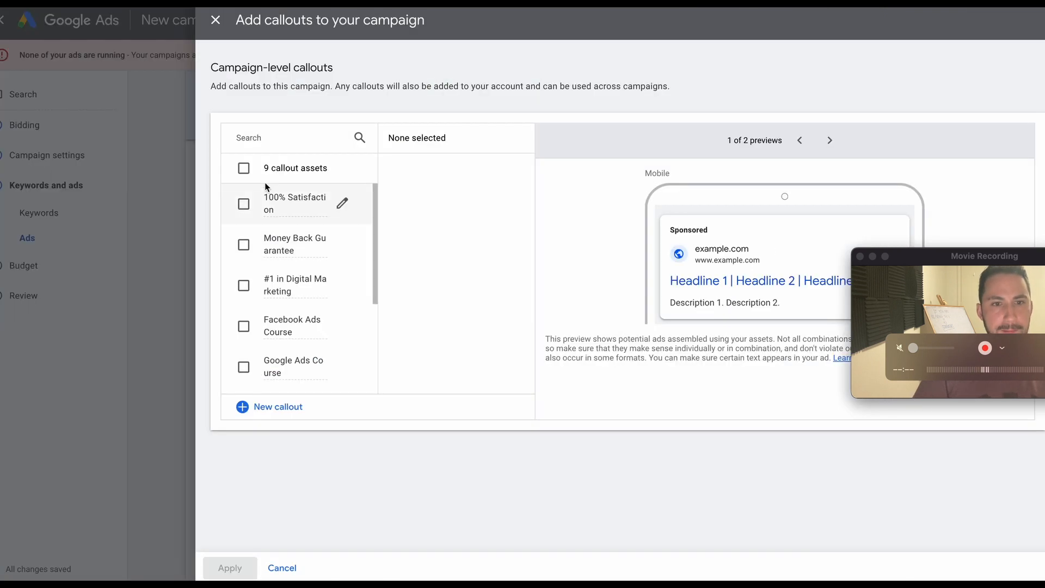
{"action": "left_click", "coordinate": [244, 204]}
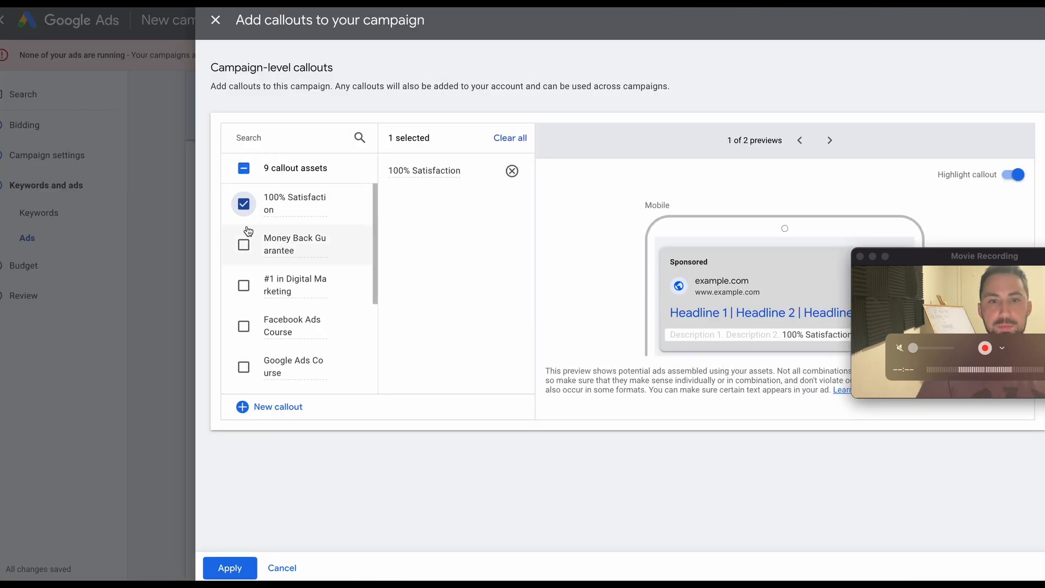
{"action": "left_click", "coordinate": [244, 246]}
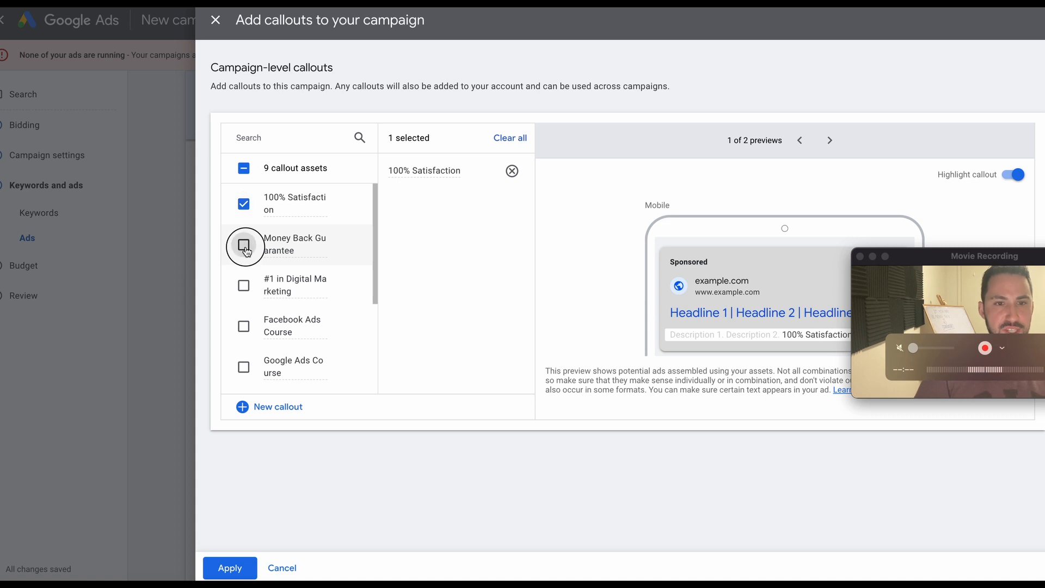
{"action": "left_click", "coordinate": [244, 286]}
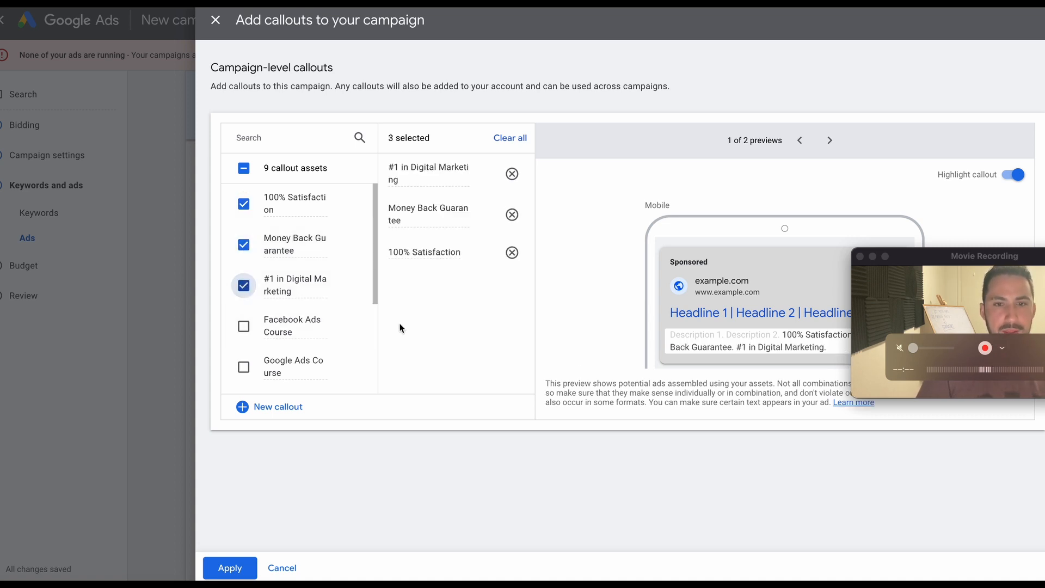
{"action": "left_click", "coordinate": [229, 567]}
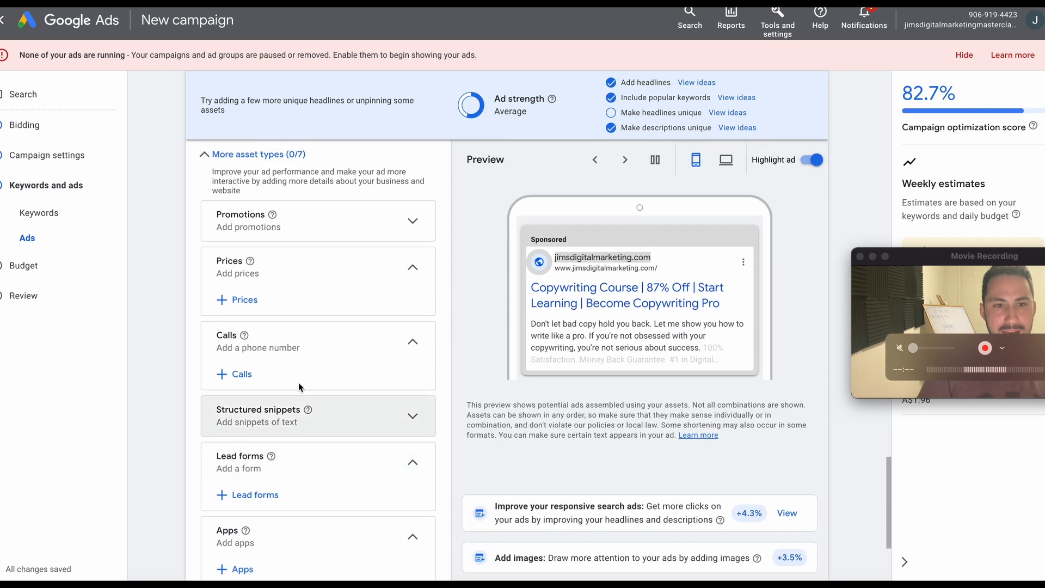
Leave the remaining ad assets empty, set a custom average daily budget of A$9.00, and proceed to the campaign review.
{"action": "scroll", "coordinate": [298, 382], "scroll_direction": "up", "scroll_amount": 5}
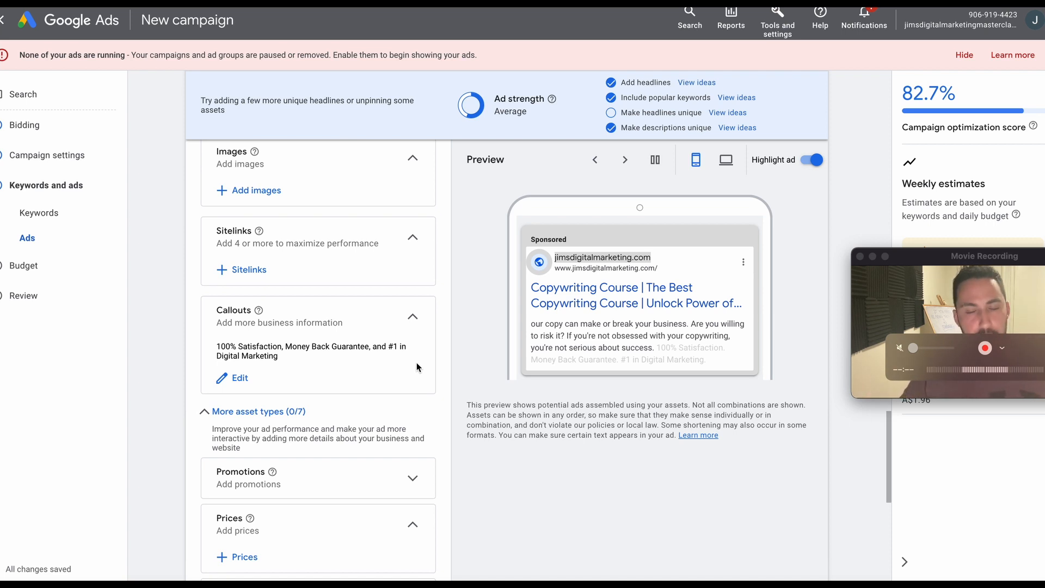
{"action": "scroll", "coordinate": [405, 343], "scroll_direction": "down", "scroll_amount": 10}
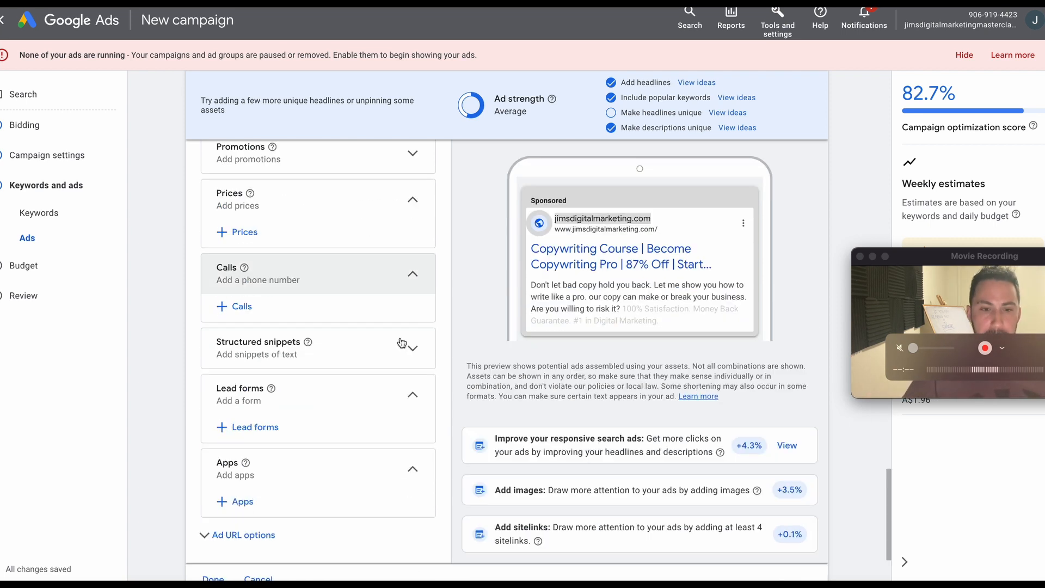
{"action": "left_click", "coordinate": [802, 493]}
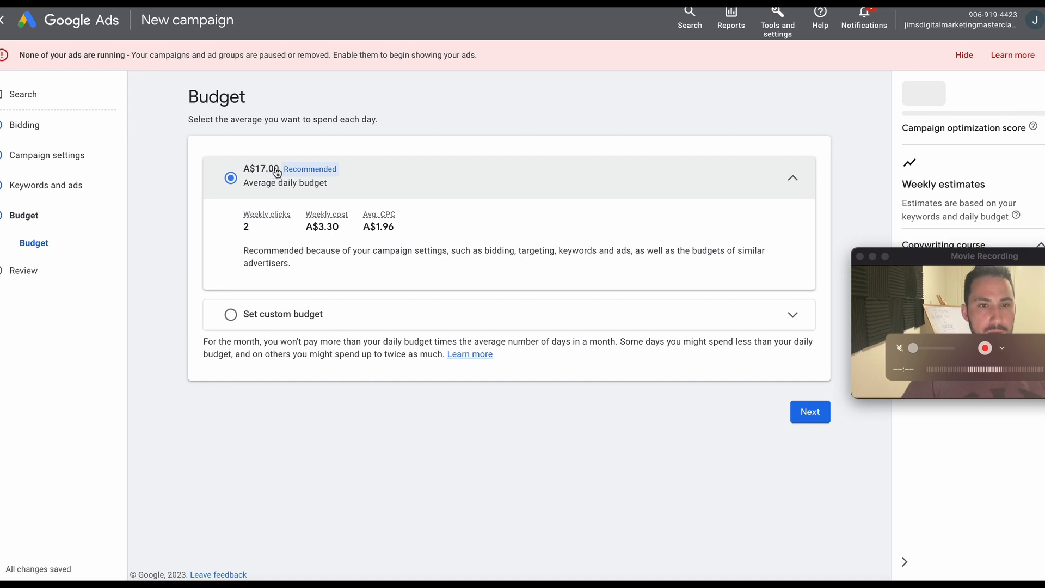
{"action": "left_click", "coordinate": [388, 317]}
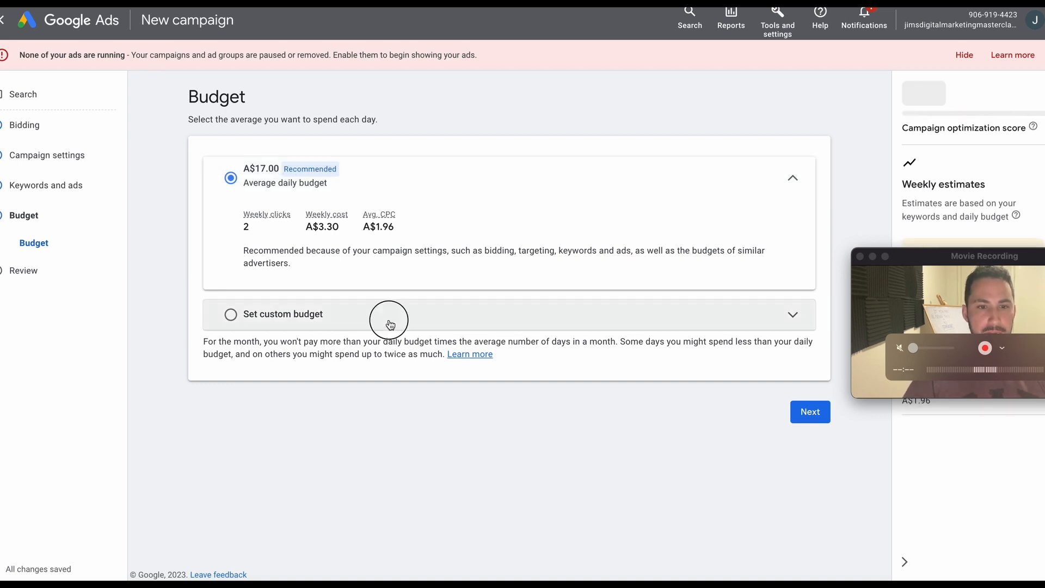
{"action": "left_click", "coordinate": [313, 272]}
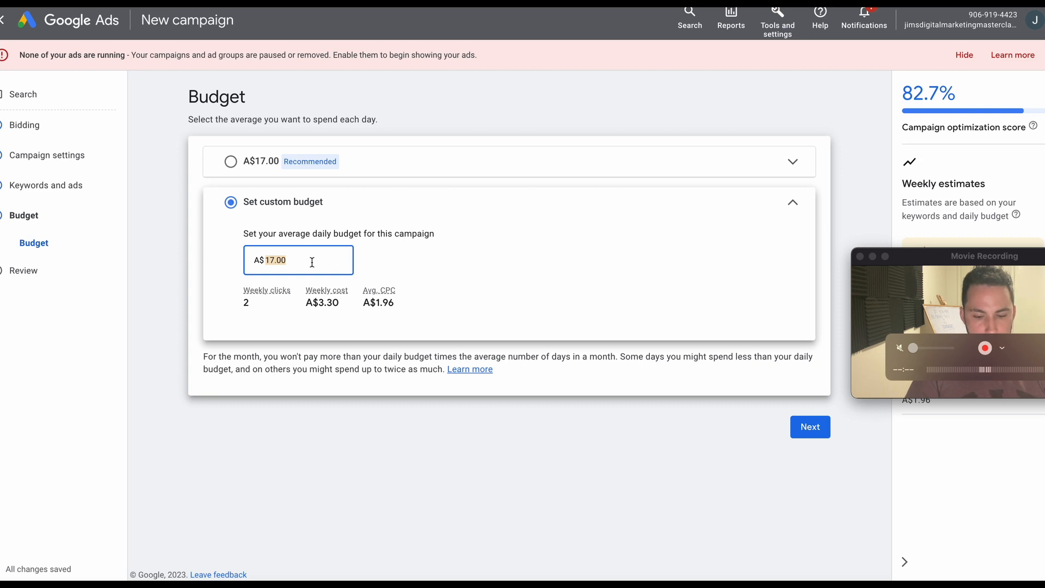
{"action": "type", "text": "9"}
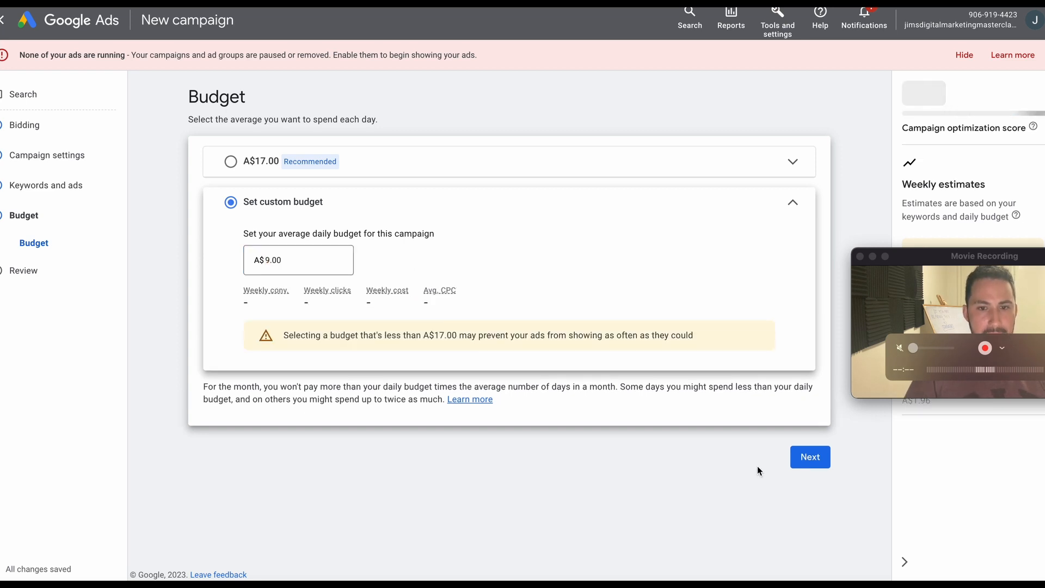
{"action": "left_click", "coordinate": [804, 459]}
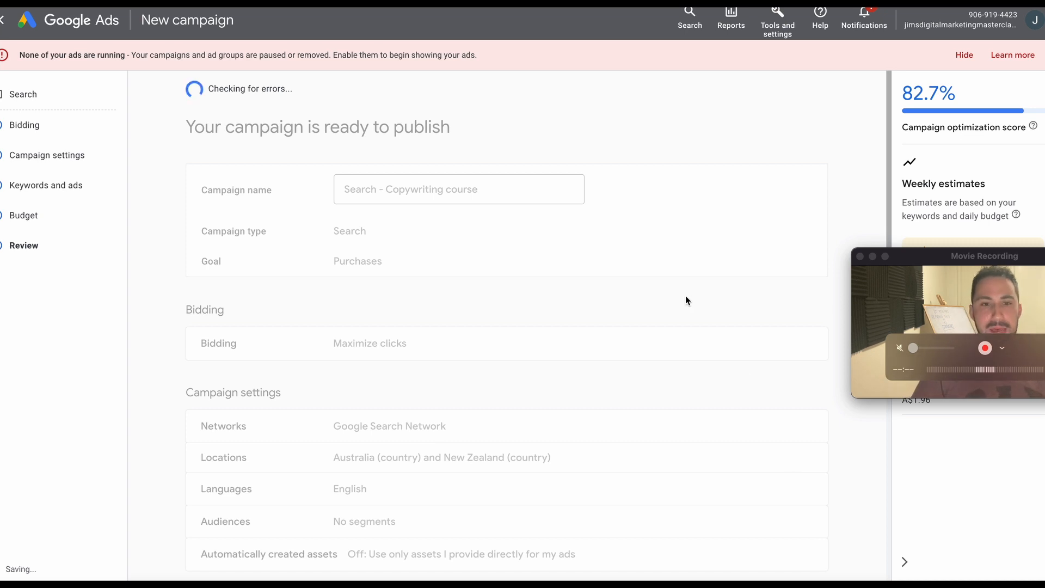
Review the campaign summary and publish the campaign.
{"action": "scroll", "coordinate": [674, 303], "scroll_direction": "down", "scroll_amount": 2}
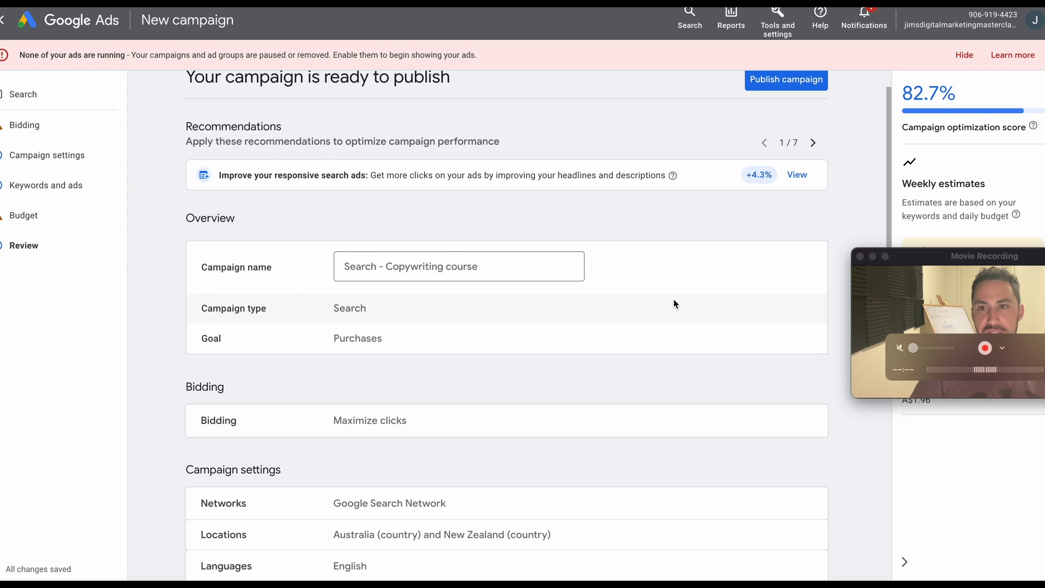
{"action": "scroll", "coordinate": [467, 301], "scroll_direction": "down", "scroll_amount": 3}
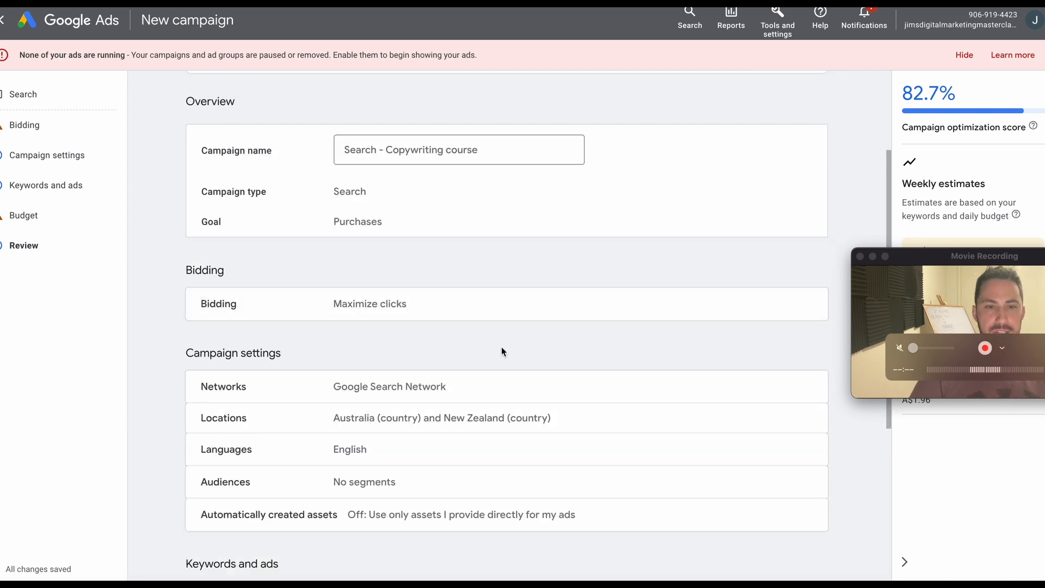
{"action": "scroll", "coordinate": [501, 350], "scroll_direction": "down", "scroll_amount": 6}
{"action": "left_click", "coordinate": [822, 471]}
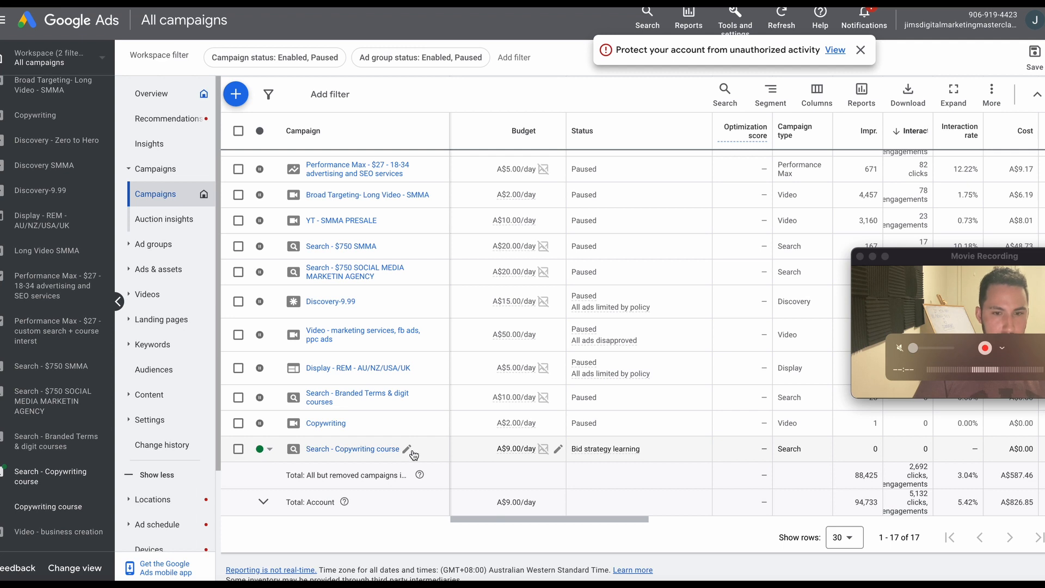
Open the settings of the "Search - Copywriting course" campaign from the campaign list.
{"action": "left_click", "coordinate": [320, 454]}
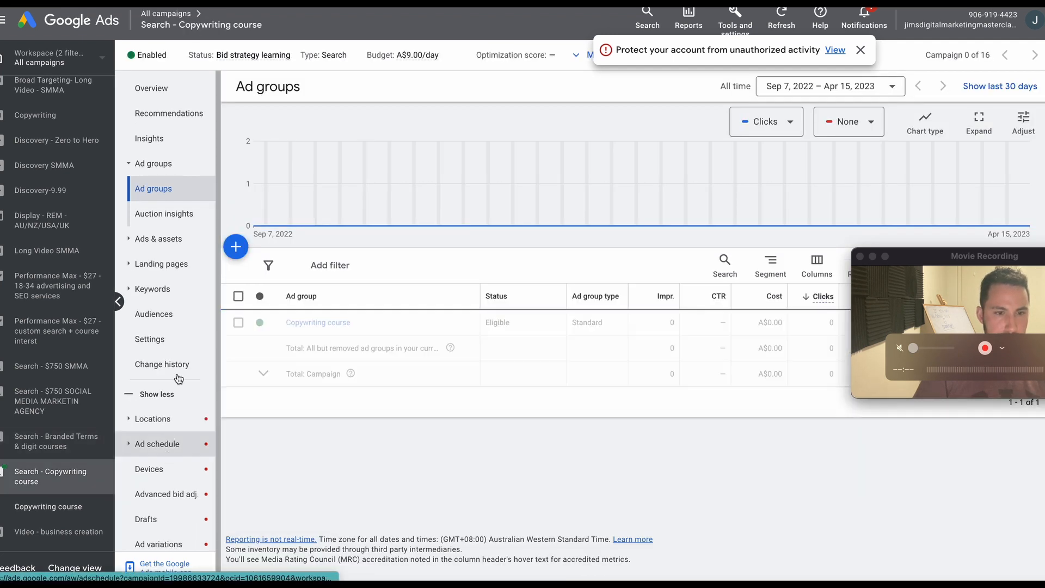
{"action": "left_click", "coordinate": [177, 340]}
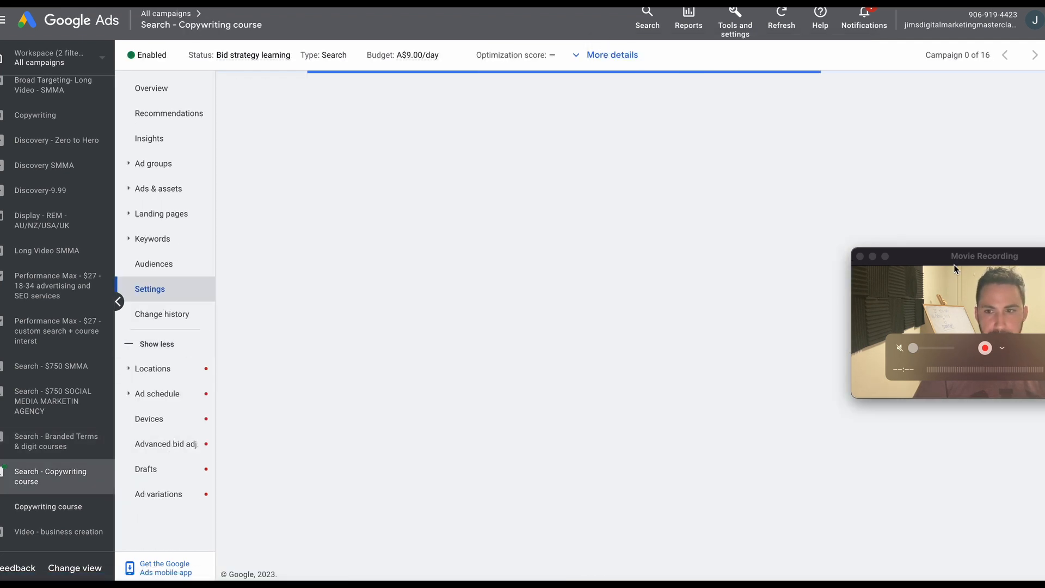
{"action": "left_click_drag", "start_coordinate": [955, 257], "coordinate": [928, 425]}
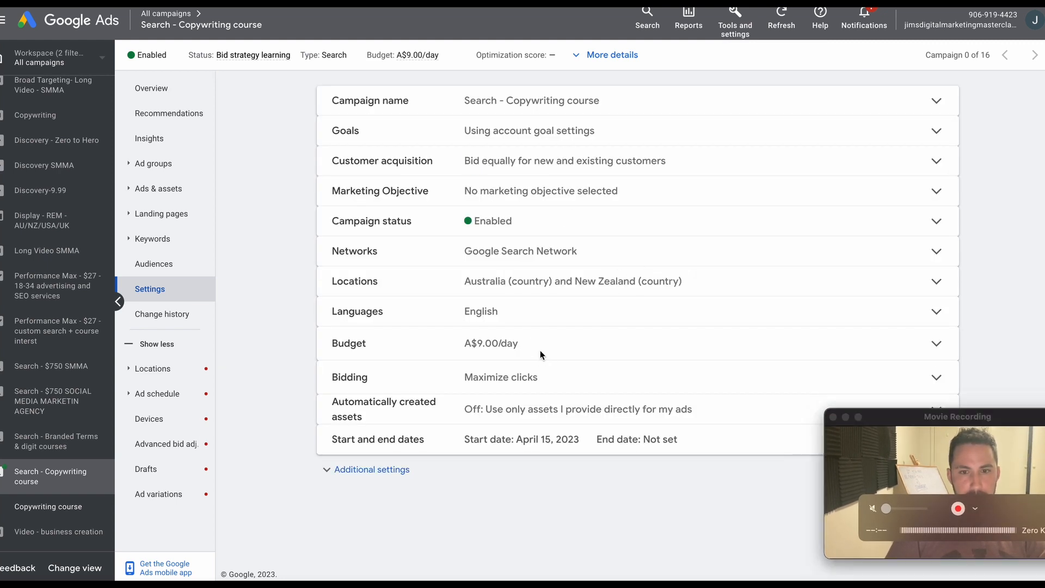
Change the campaign's bid strategy to Manual CPC with Enhanced CPC turned off, and save the bidding settings.
{"action": "left_click", "coordinate": [542, 378]}
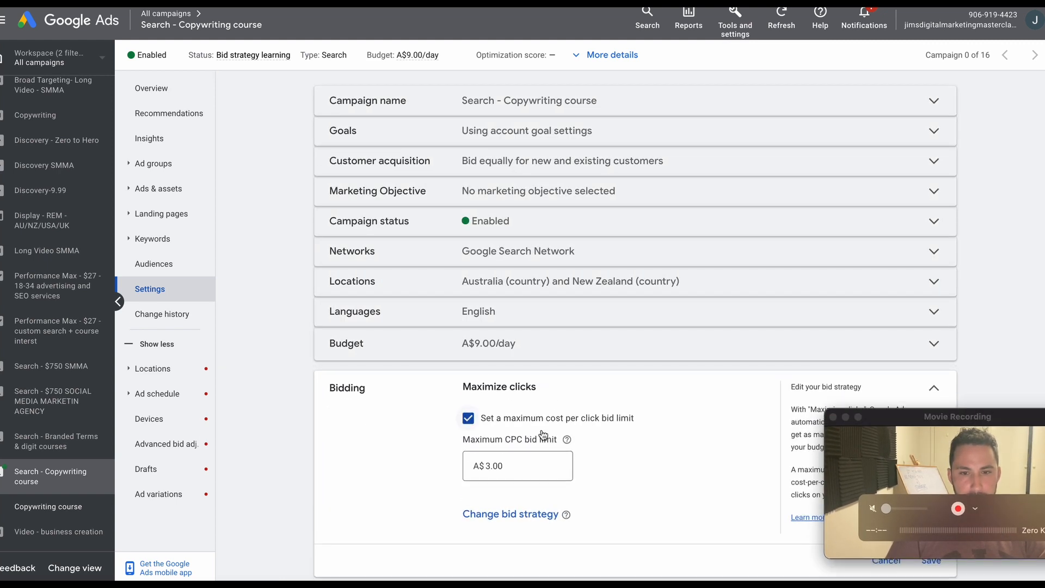
{"action": "left_click", "coordinate": [521, 514]}
{"action": "scroll", "coordinate": [534, 468], "scroll_direction": "down", "scroll_amount": 3}
{"action": "left_click", "coordinate": [544, 381]}
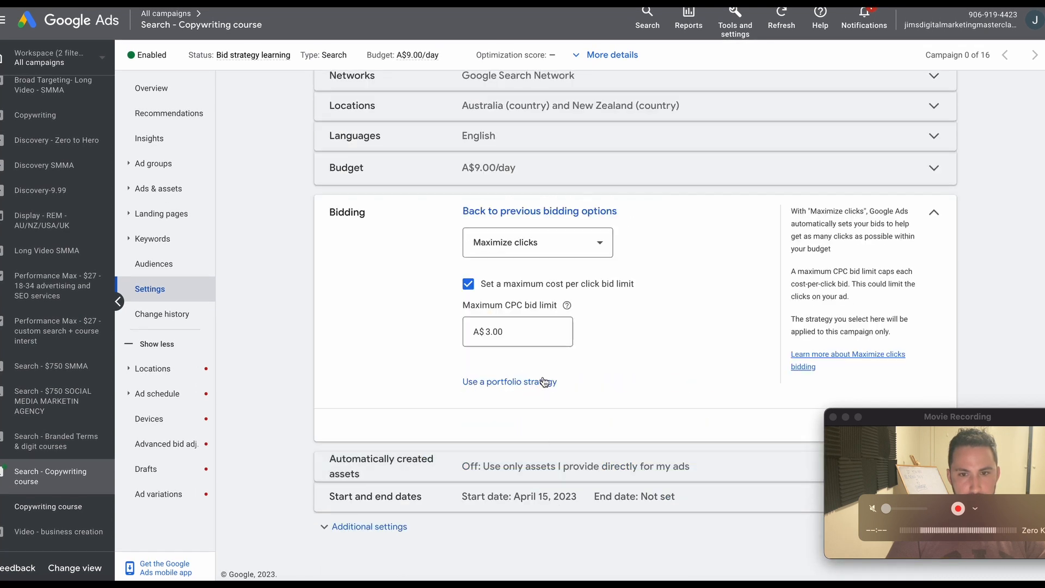
{"action": "left_click", "coordinate": [546, 387]}
{"action": "left_click", "coordinate": [551, 249]}
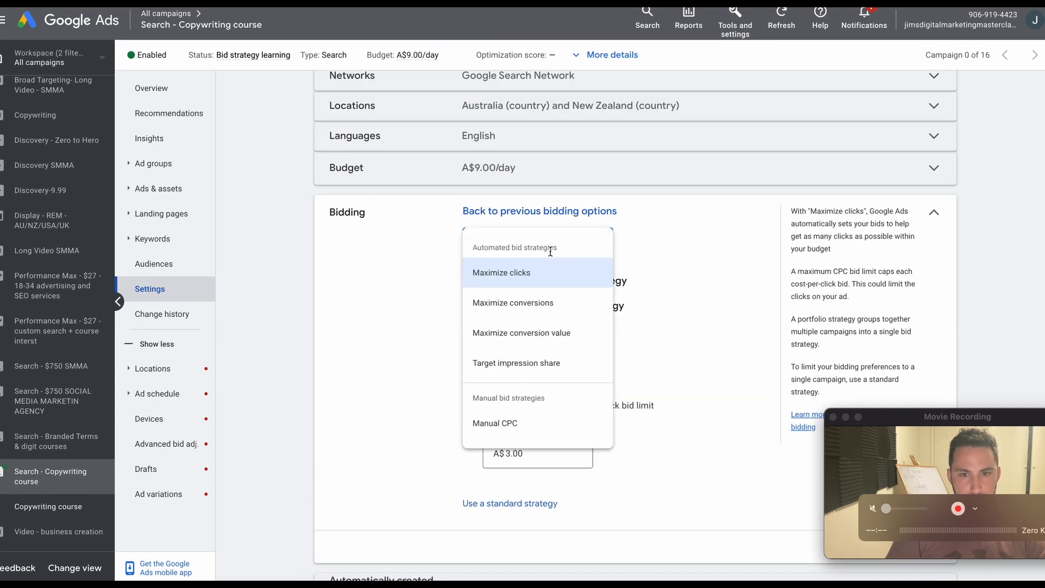
{"action": "left_click", "coordinate": [539, 425]}
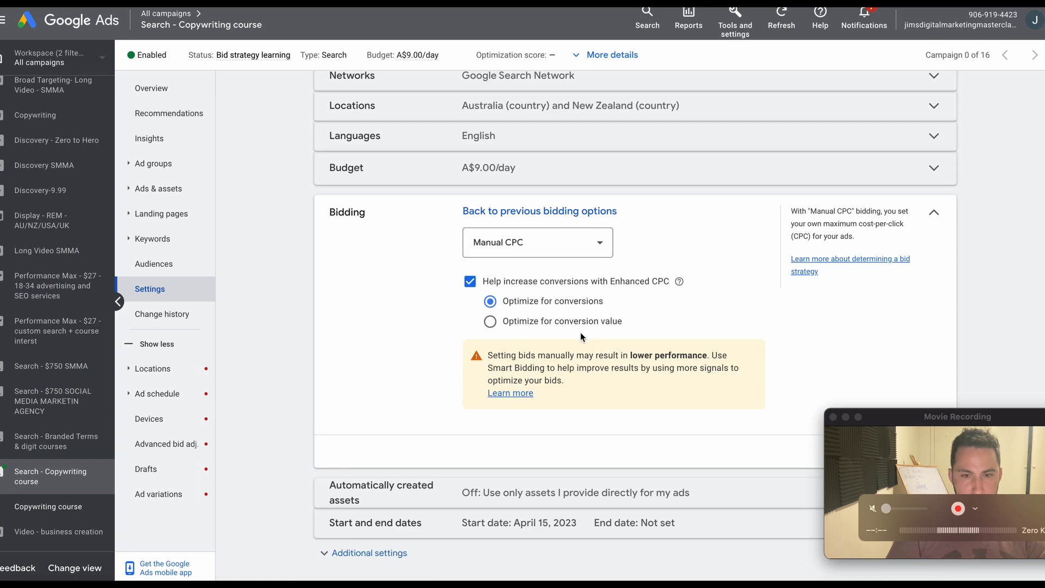
{"action": "left_click", "coordinate": [488, 282]}
{"action": "left_click_drag", "start_coordinate": [969, 418], "coordinate": [888, 464]}
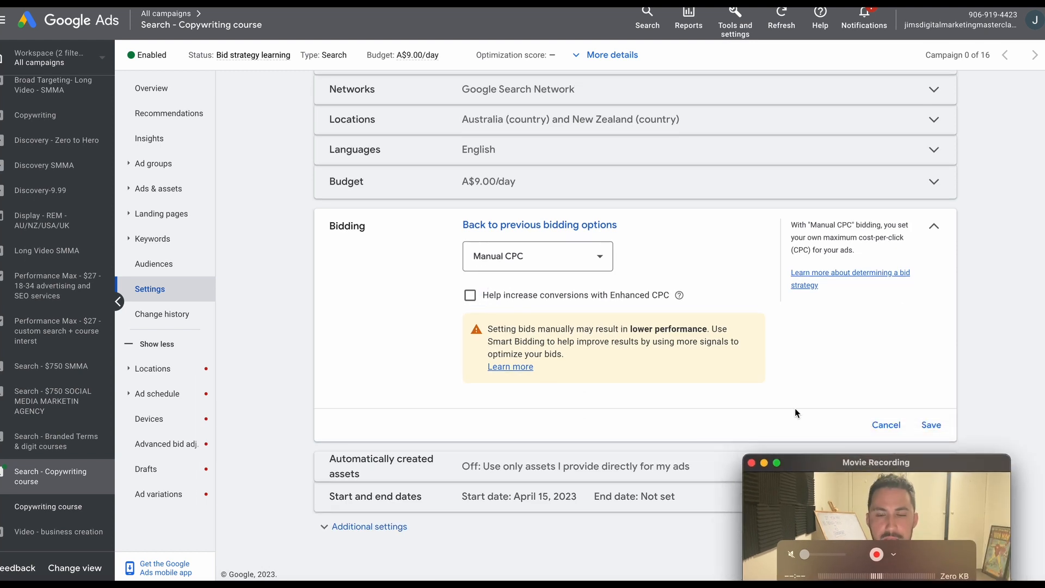
{"action": "left_click", "coordinate": [931, 425]}
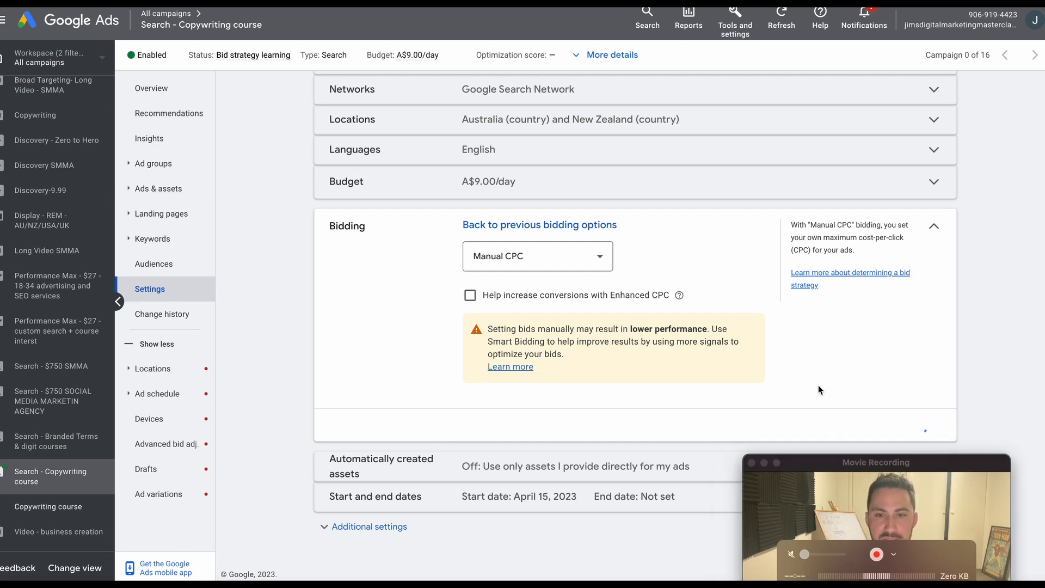
{"action": "left_click_drag", "start_coordinate": [890, 466], "coordinate": [663, 431]}
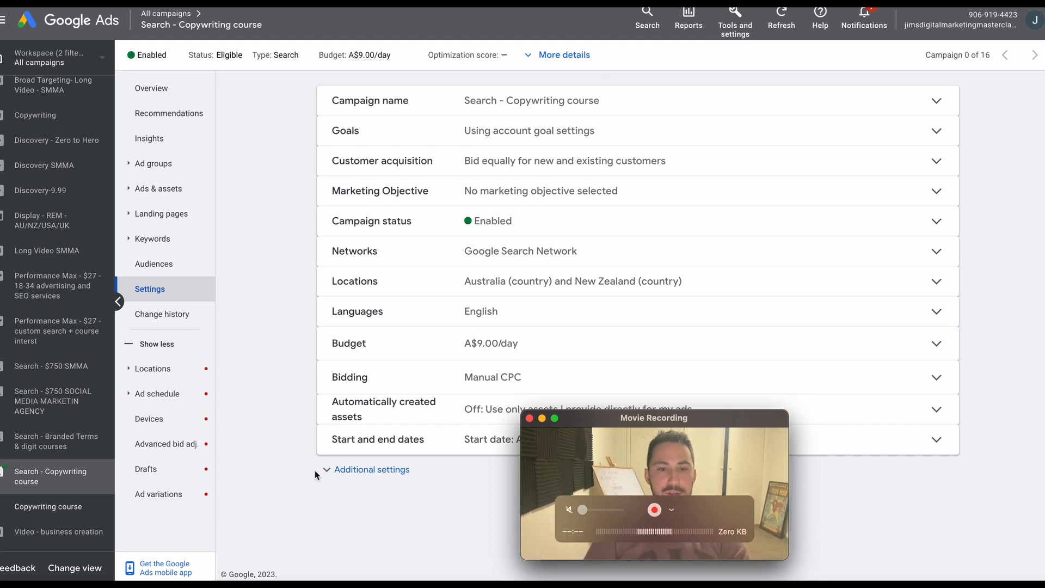
{"action": "left_click_drag", "start_coordinate": [790, 413], "coordinate": [471, 170]}
{"action": "left_click_drag", "start_coordinate": [747, 163], "coordinate": [962, 19]}
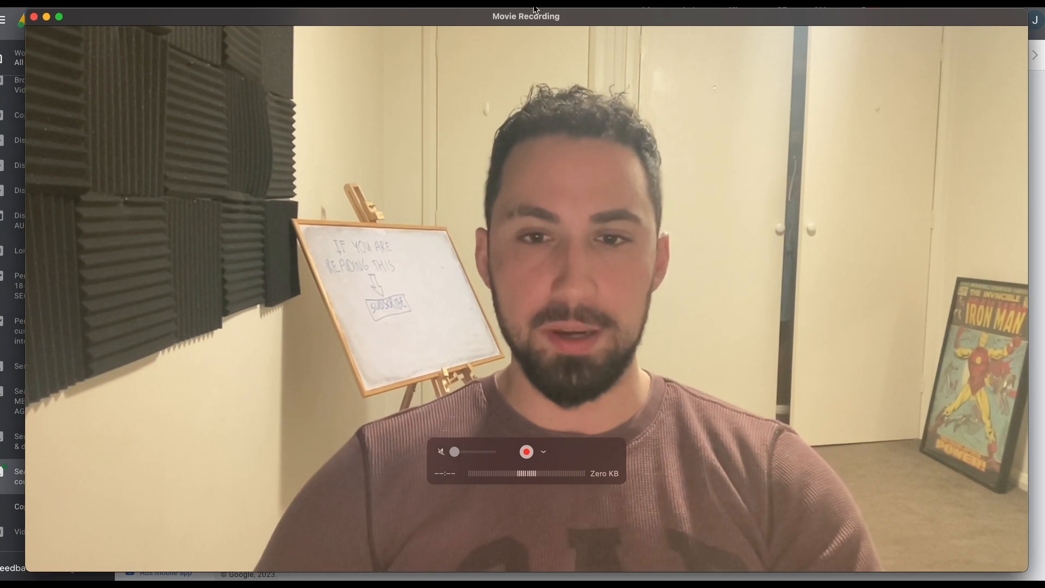